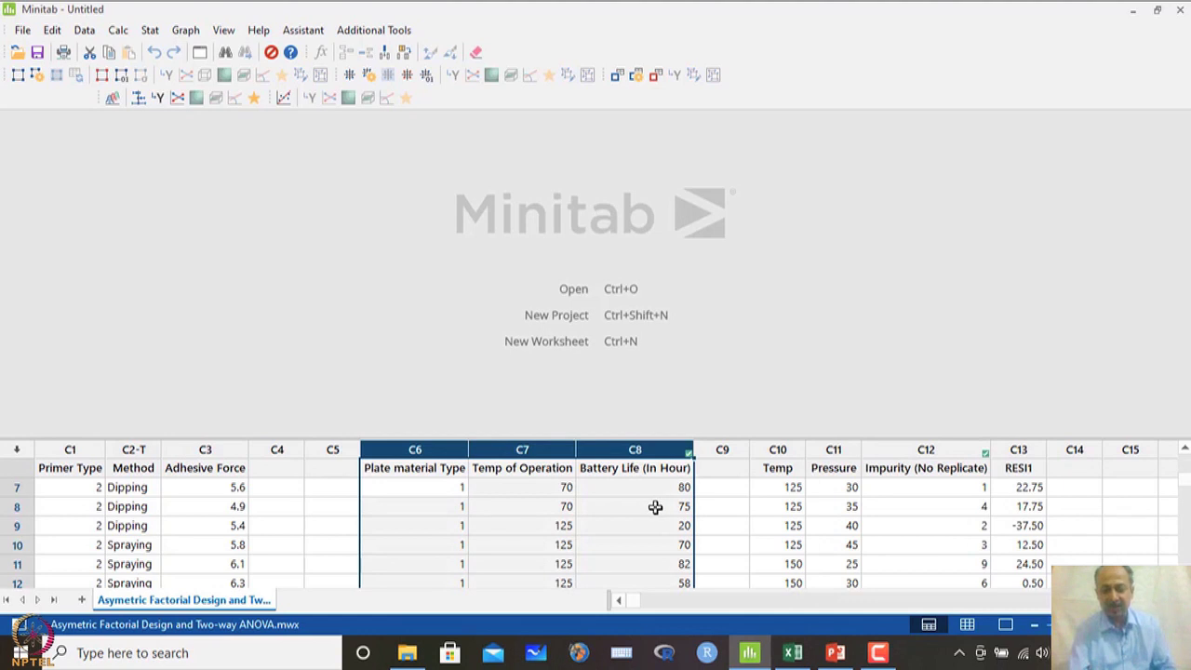
Step: Start a Test for Equal Variances and clear the existing response and factor entries
{"action": "left_click", "coordinate": [419, 494]}
{"action": "left_click", "coordinate": [640, 477]}
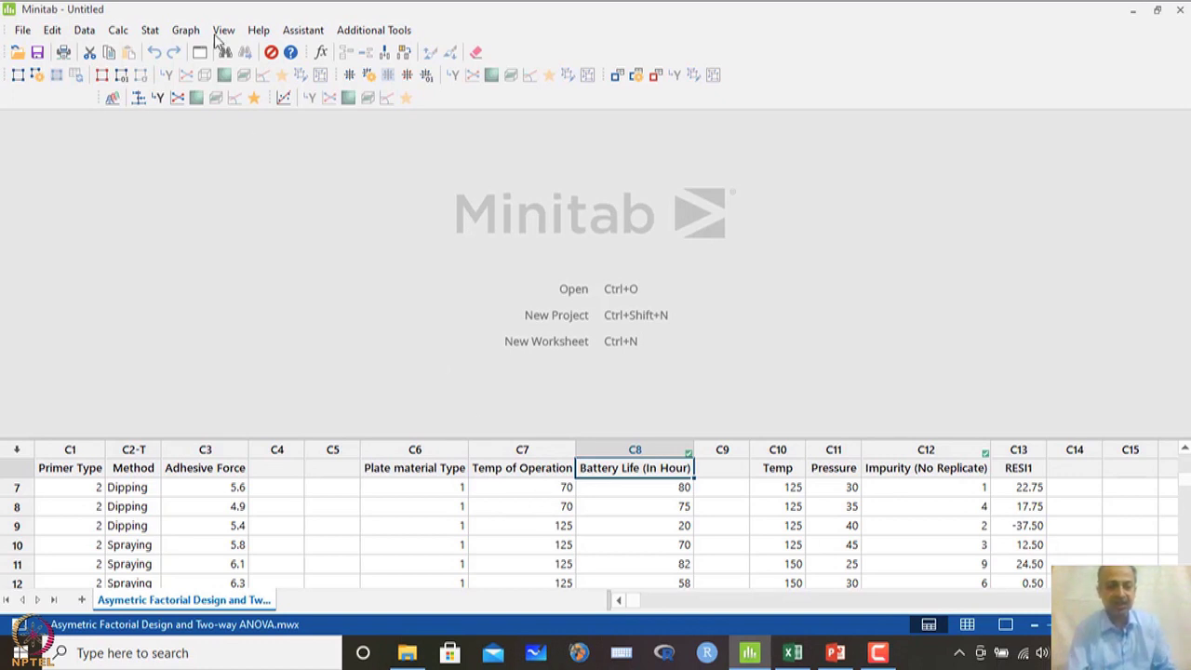
{"action": "left_click", "coordinate": [154, 34]}
{"action": "mouse_move", "coordinate": [205, 97]}
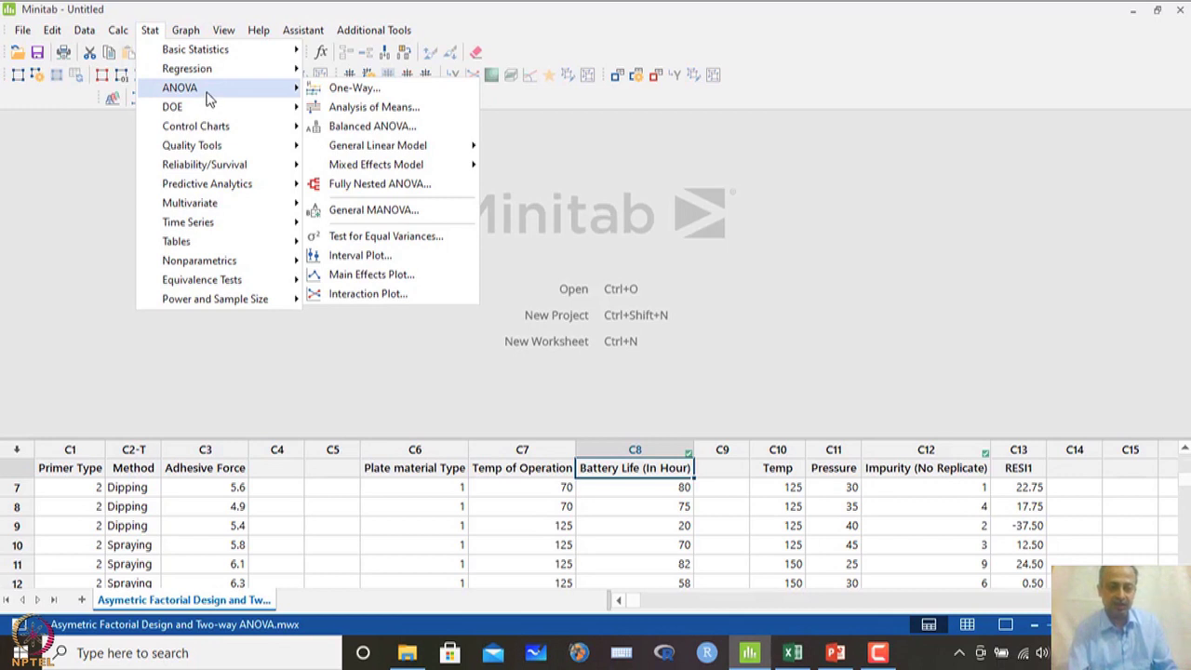
{"action": "left_click", "coordinate": [385, 237]}
{"action": "left_click", "coordinate": [609, 234]}
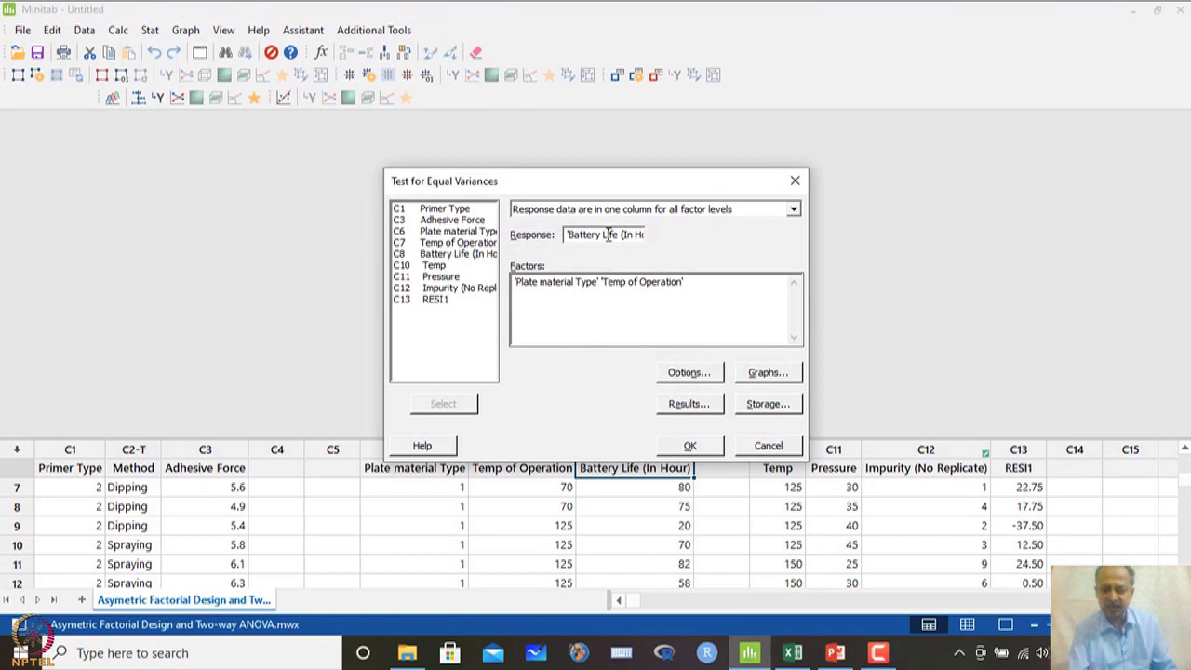
{"action": "left_click_drag", "start_coordinate": [565, 236], "coordinate": [675, 233]}
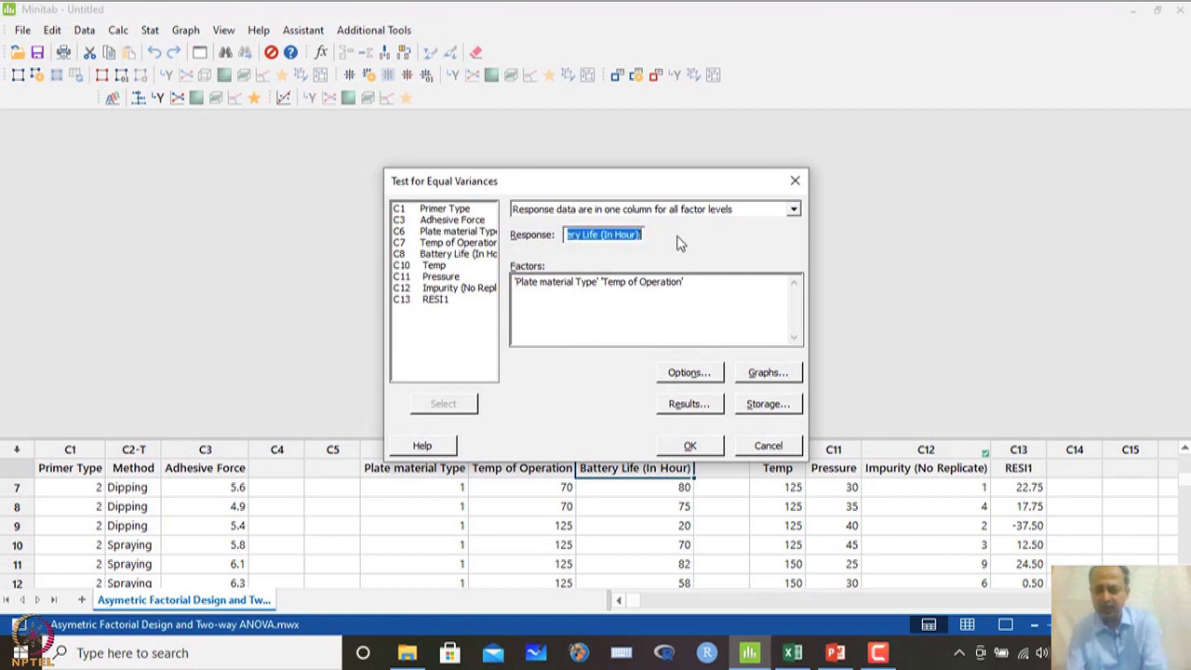
{"action": "key", "text": "BackSpace"}
{"action": "left_click_drag", "start_coordinate": [694, 289], "coordinate": [513, 281]}
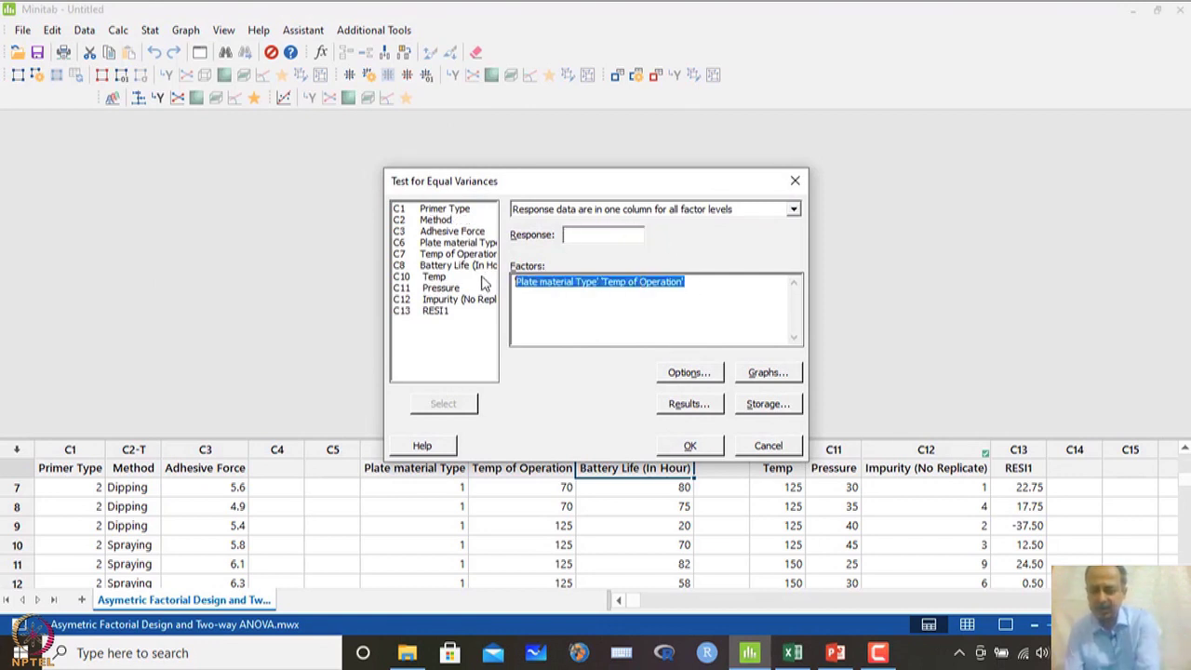
{"action": "key", "text": "BackSpace"}
Step: Run the equal variances test with Battery Life (In Hour) as response and Plate material Type and Temp of Operation as factors
{"action": "left_click", "coordinate": [598, 238]}
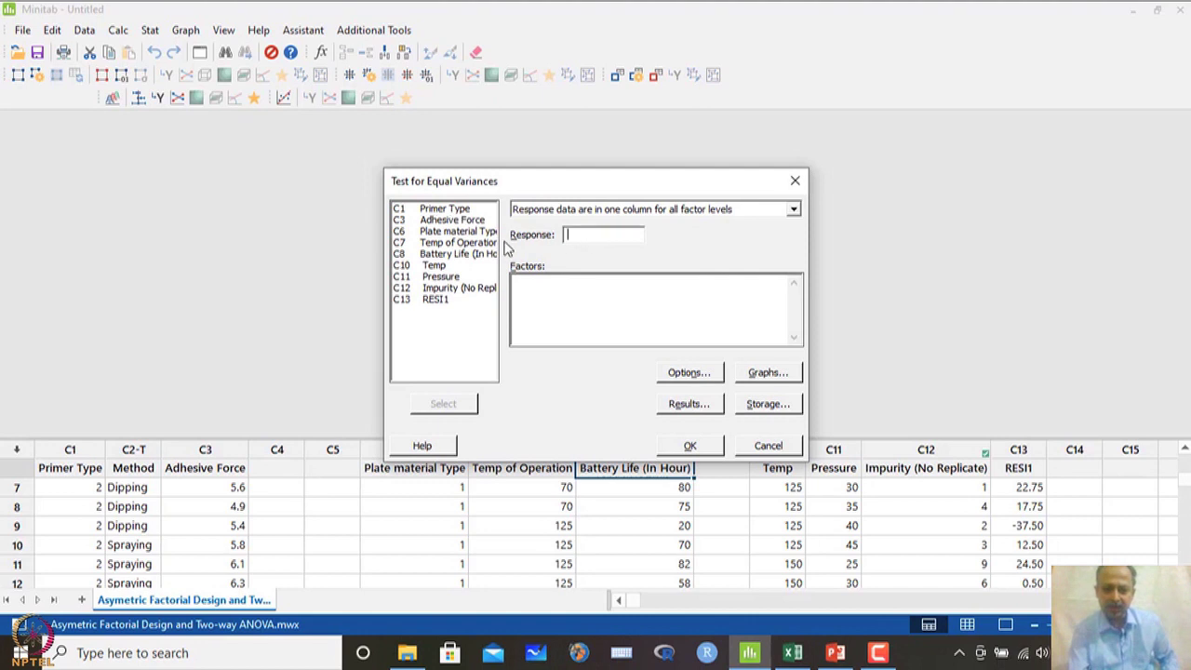
{"action": "double_click", "coordinate": [454, 257]}
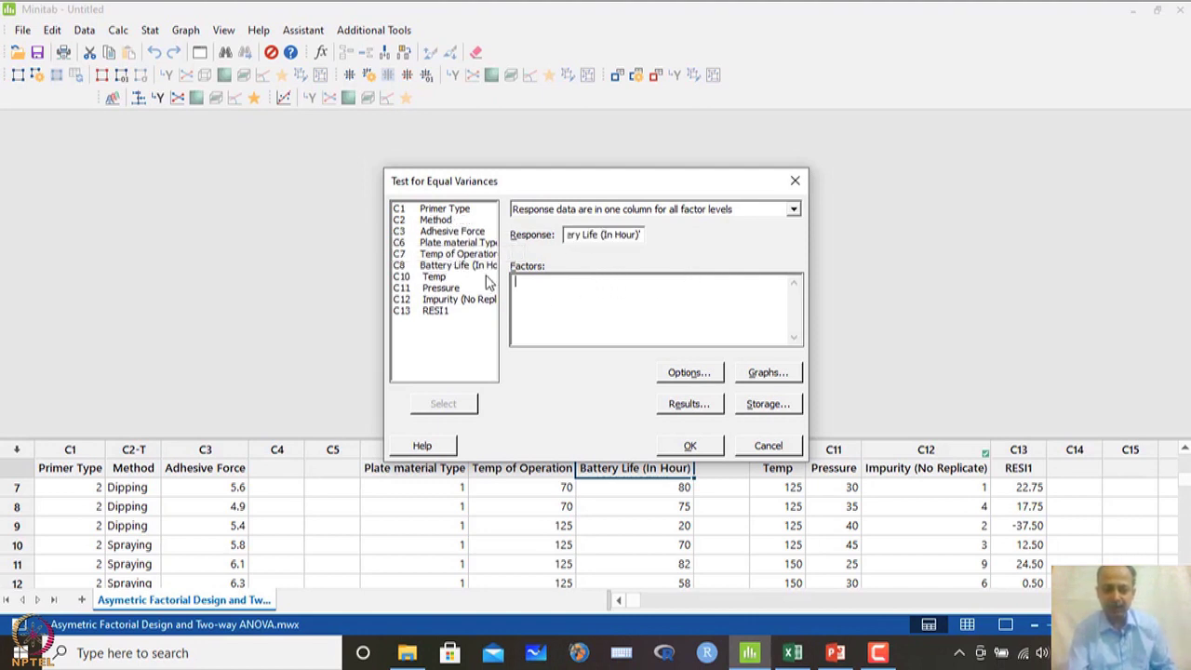
{"action": "double_click", "coordinate": [458, 244]}
{"action": "double_click", "coordinate": [462, 253]}
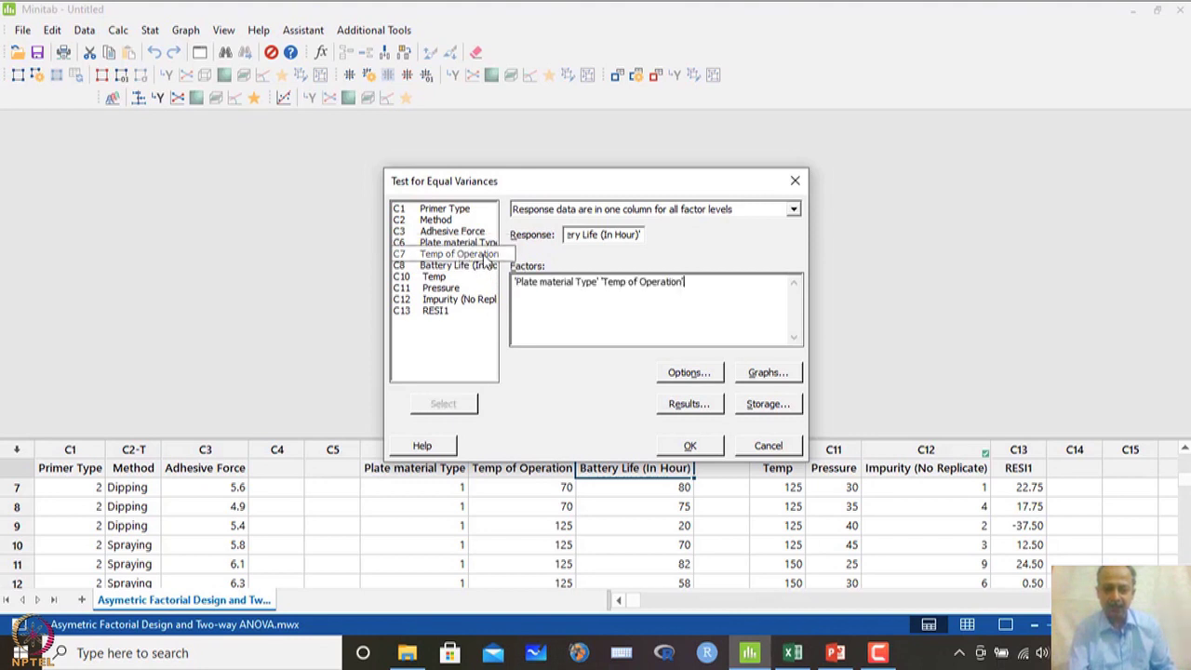
{"action": "left_click", "coordinate": [688, 373]}
{"action": "left_click", "coordinate": [650, 376]}
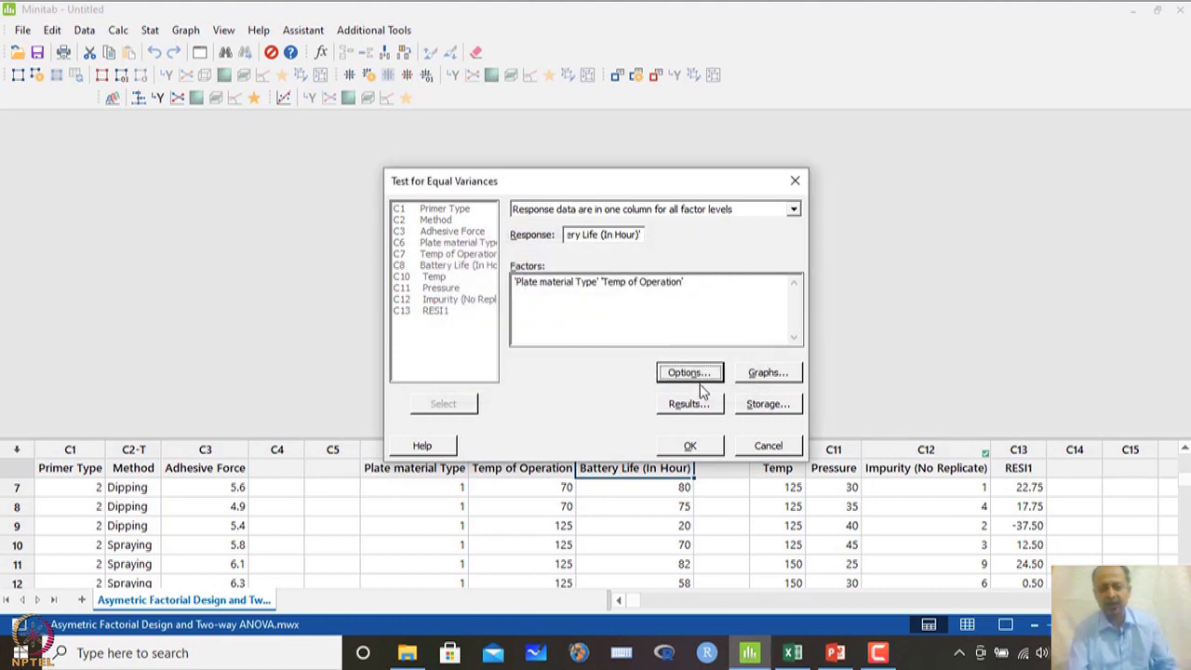
{"action": "left_click", "coordinate": [693, 447]}
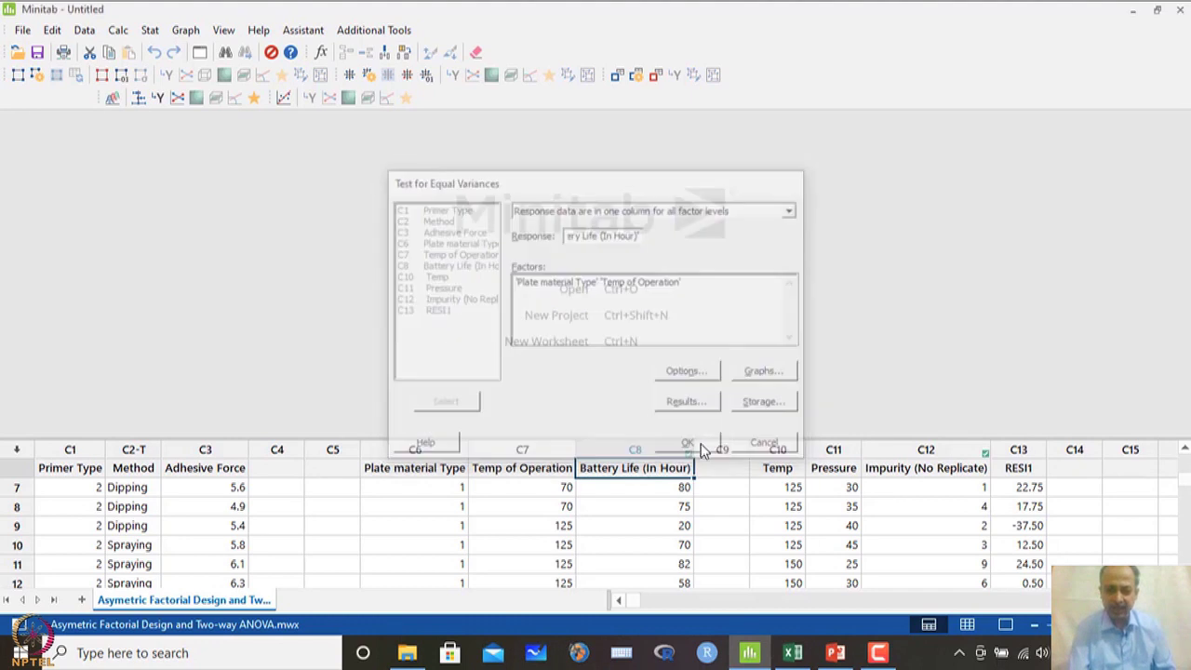
Step: Examine the multiple comparison intervals and Levene's test p-value in an enlarged view of the equal variances plot
{"action": "scroll", "coordinate": [380, 387], "scroll_direction": "down", "scroll_amount": 5}
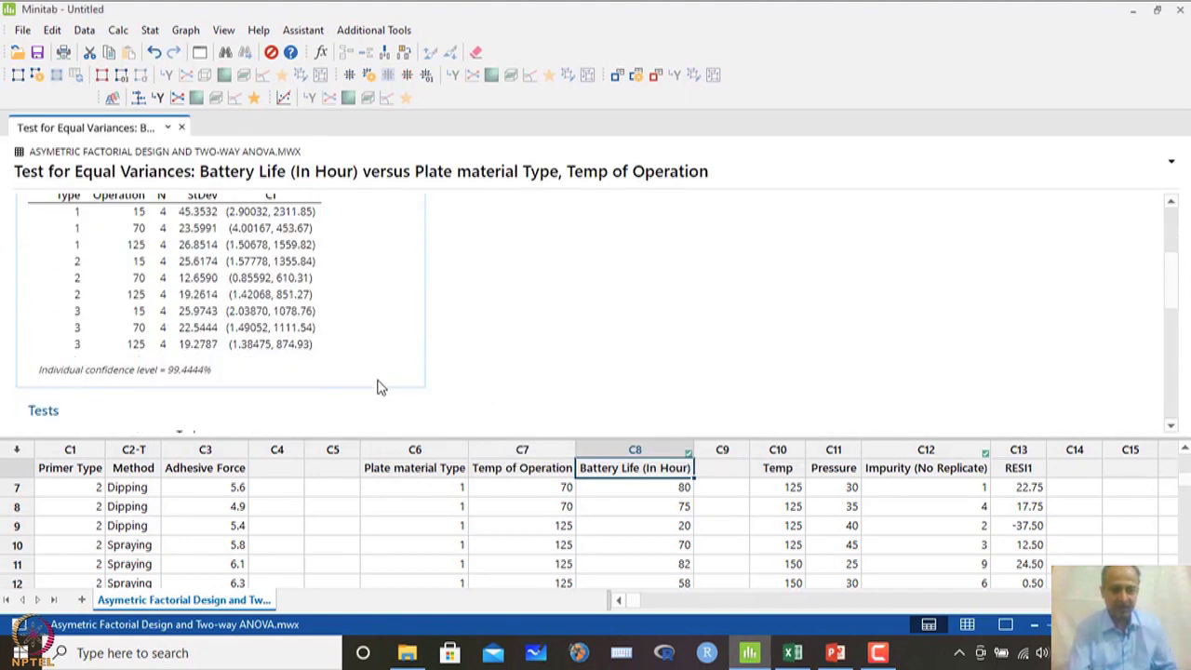
{"action": "double_click", "coordinate": [370, 376]}
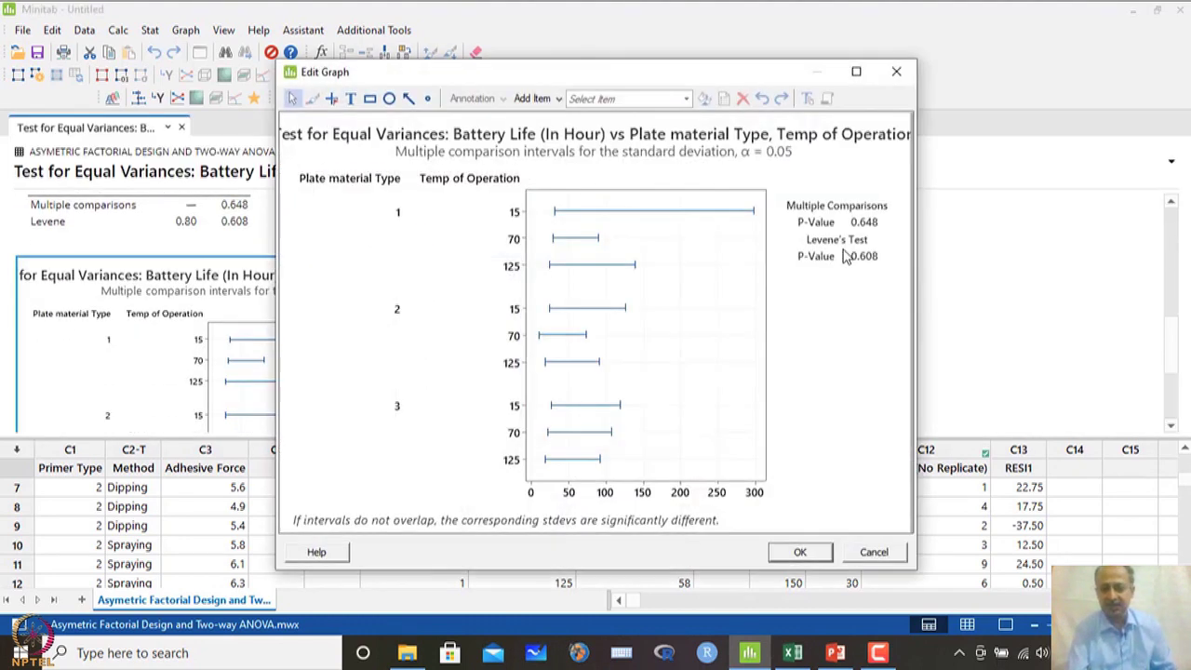
{"action": "left_click", "coordinate": [856, 71]}
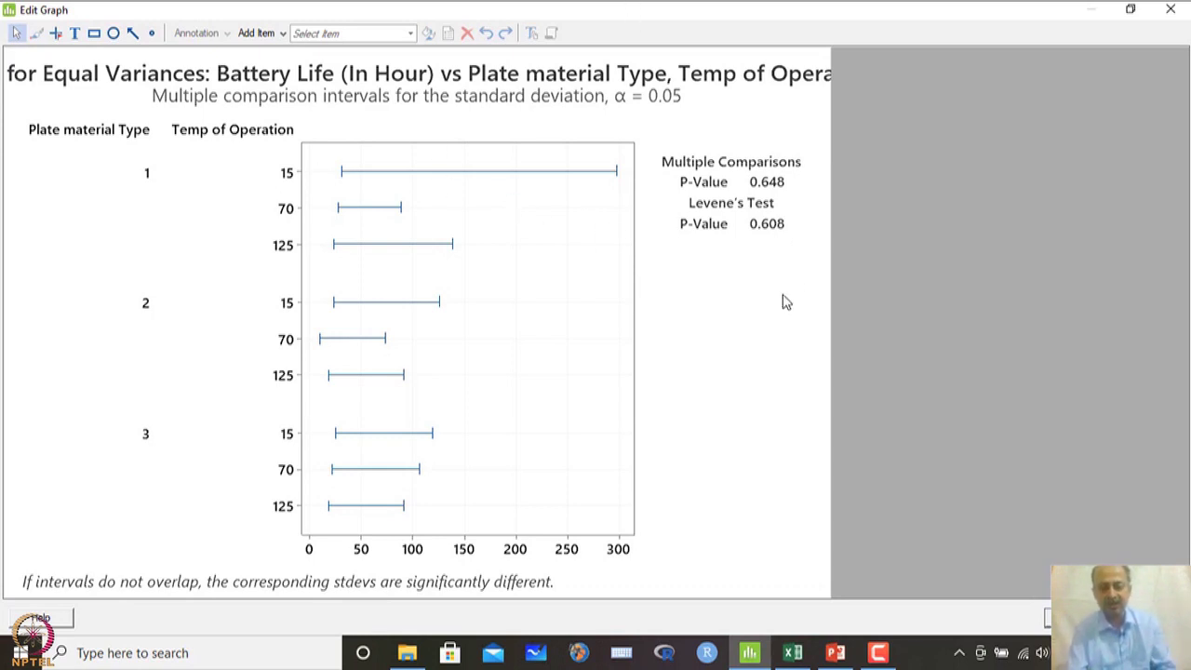
{"action": "left_click", "coordinate": [1171, 11]}
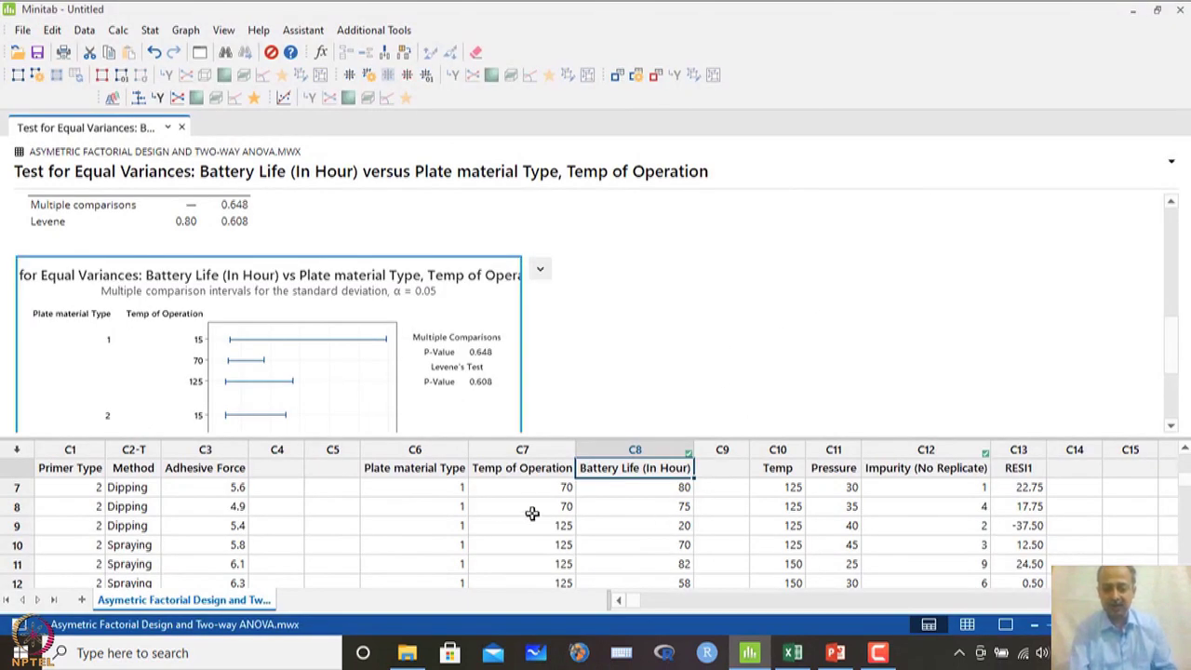
Step: Start a Balanced ANOVA and clear its existing response and model terms
{"action": "left_click", "coordinate": [426, 467]}
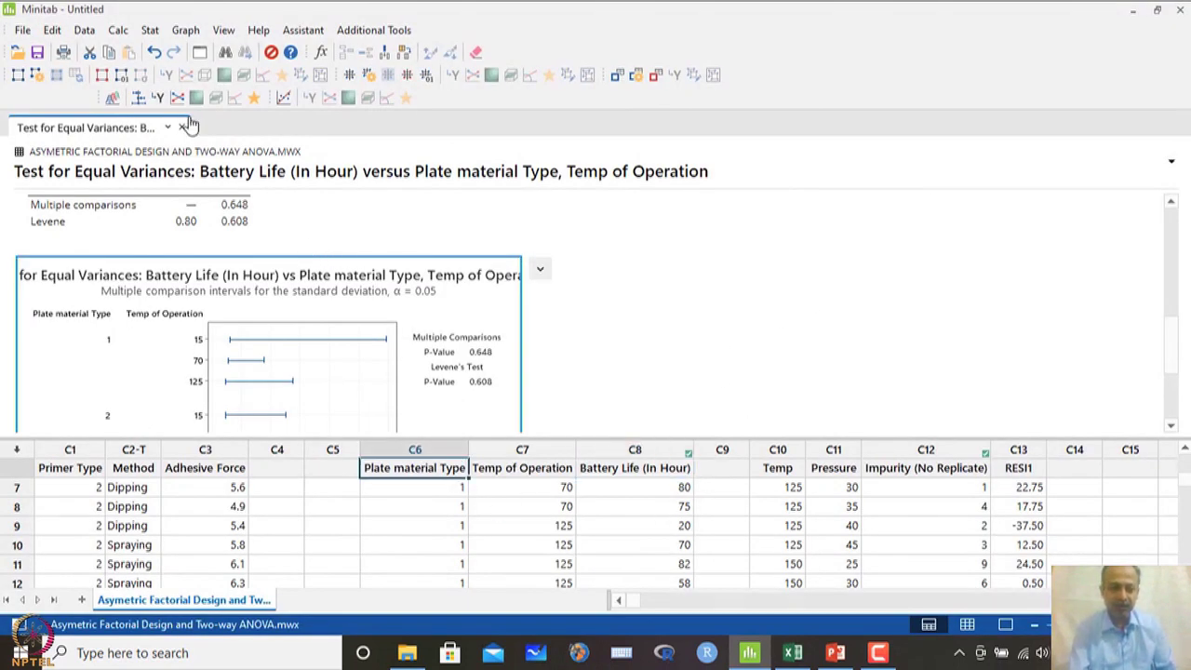
{"action": "left_click", "coordinate": [149, 30]}
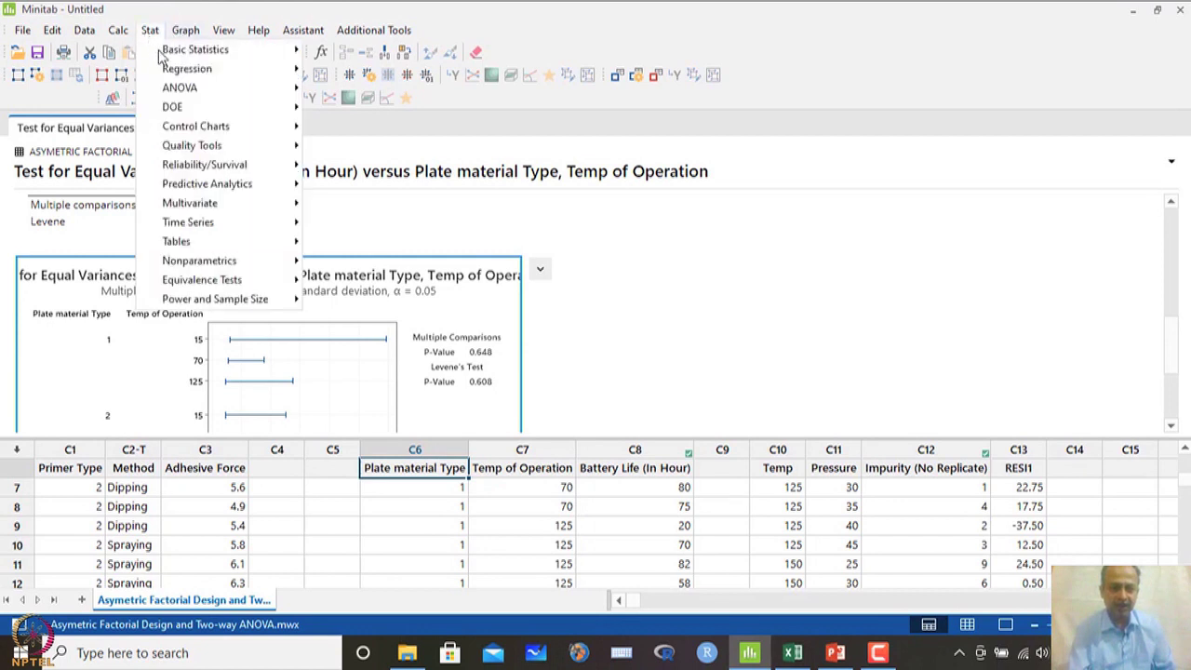
{"action": "mouse_move", "coordinate": [183, 89]}
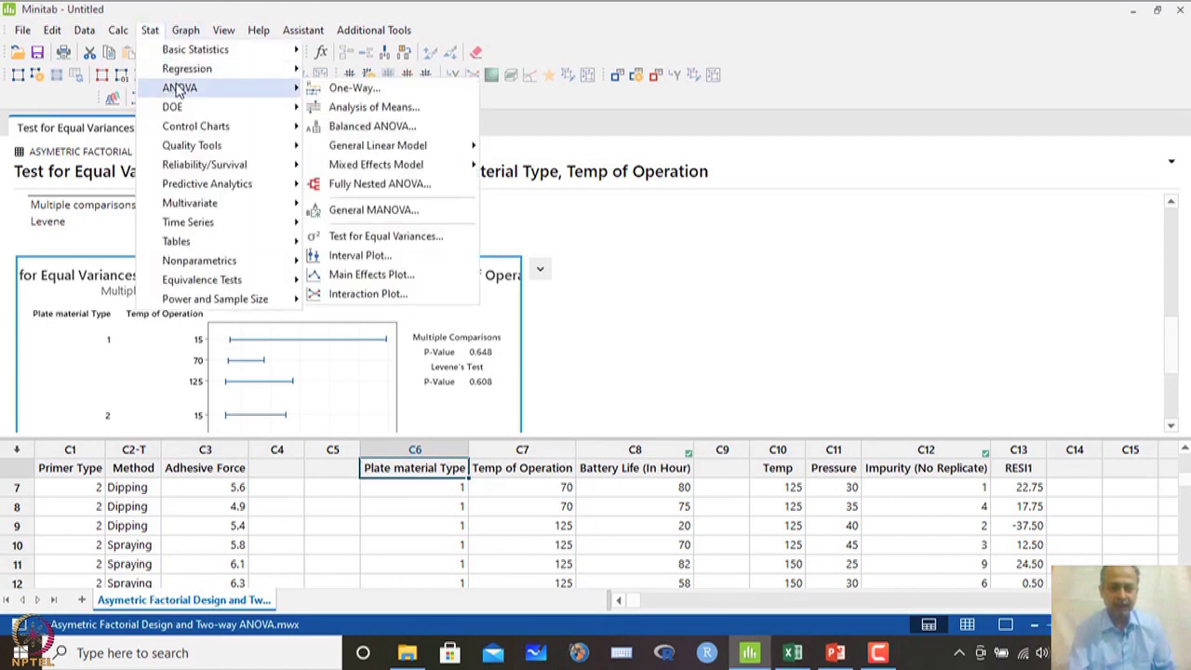
{"action": "left_click", "coordinate": [410, 127]}
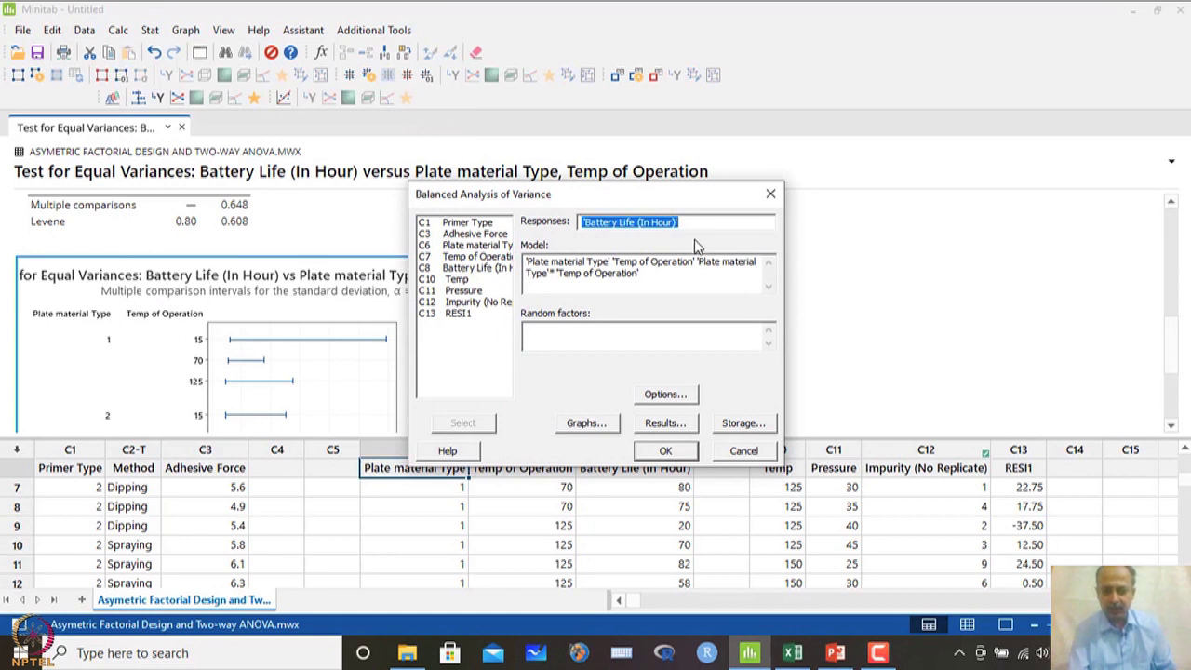
{"action": "key", "text": "Delete"}
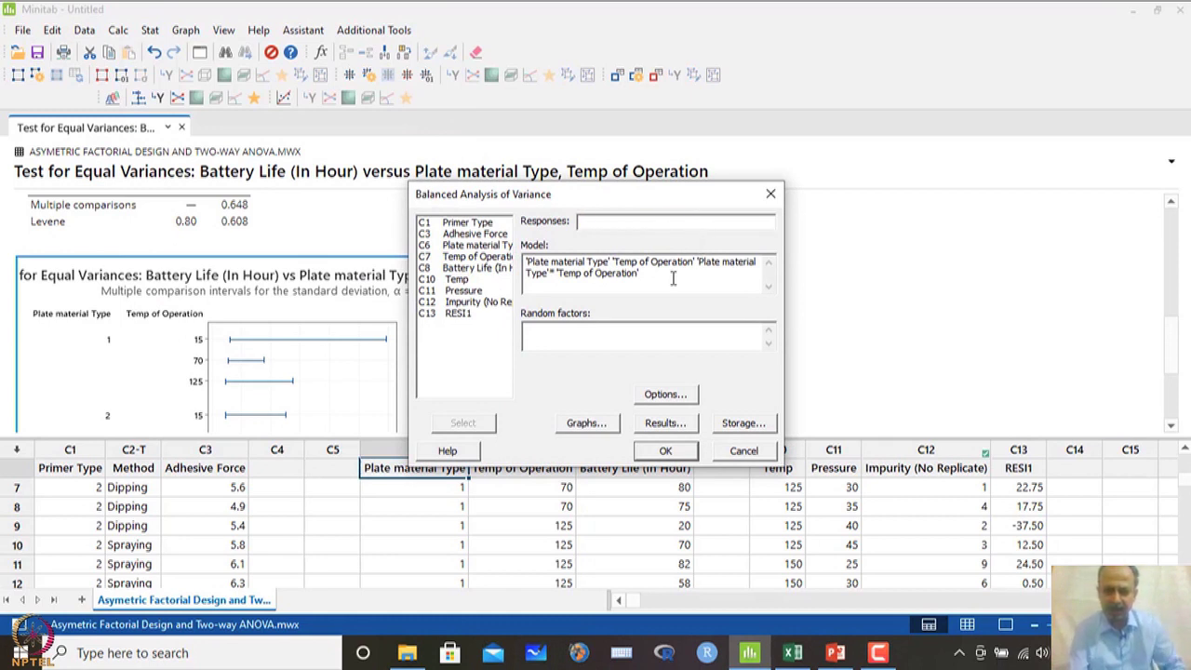
{"action": "left_click_drag", "start_coordinate": [673, 279], "coordinate": [526, 259]}
{"action": "key", "text": "Delete"}
Step: Set Battery Life (In Hour) as response and model Plate material Type, Temp of Operation and their interaction, 'Plate material Type'*'Temp of Operation'
{"action": "left_click", "coordinate": [593, 224]}
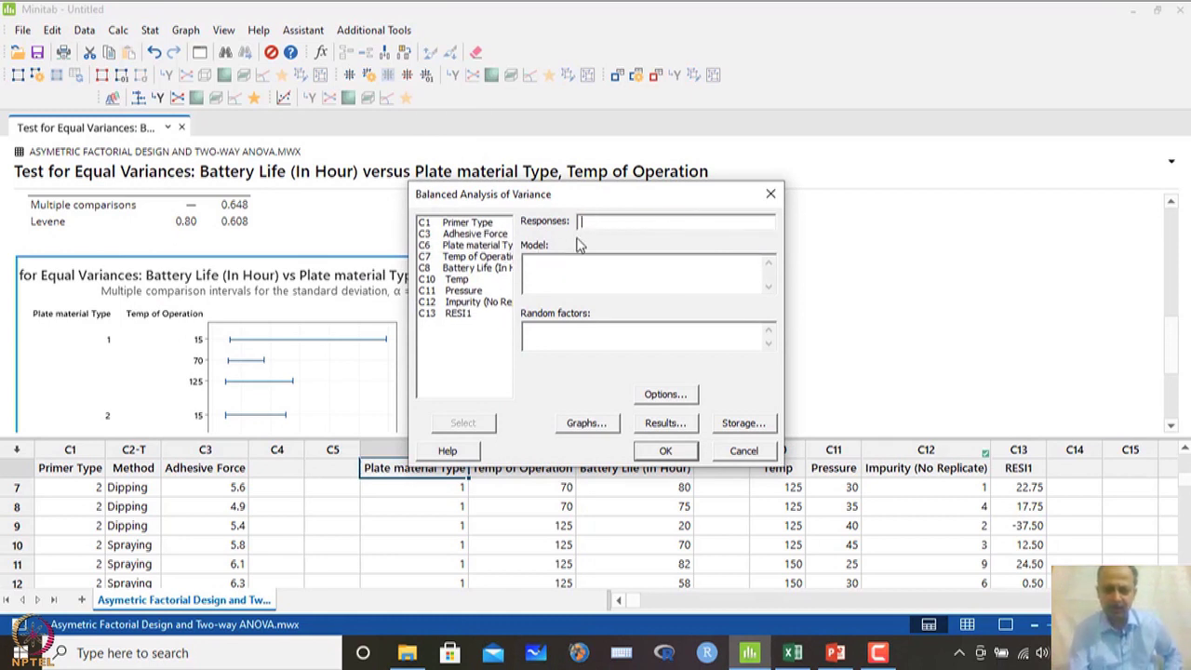
{"action": "double_click", "coordinate": [481, 269]}
{"action": "left_click", "coordinate": [572, 268]}
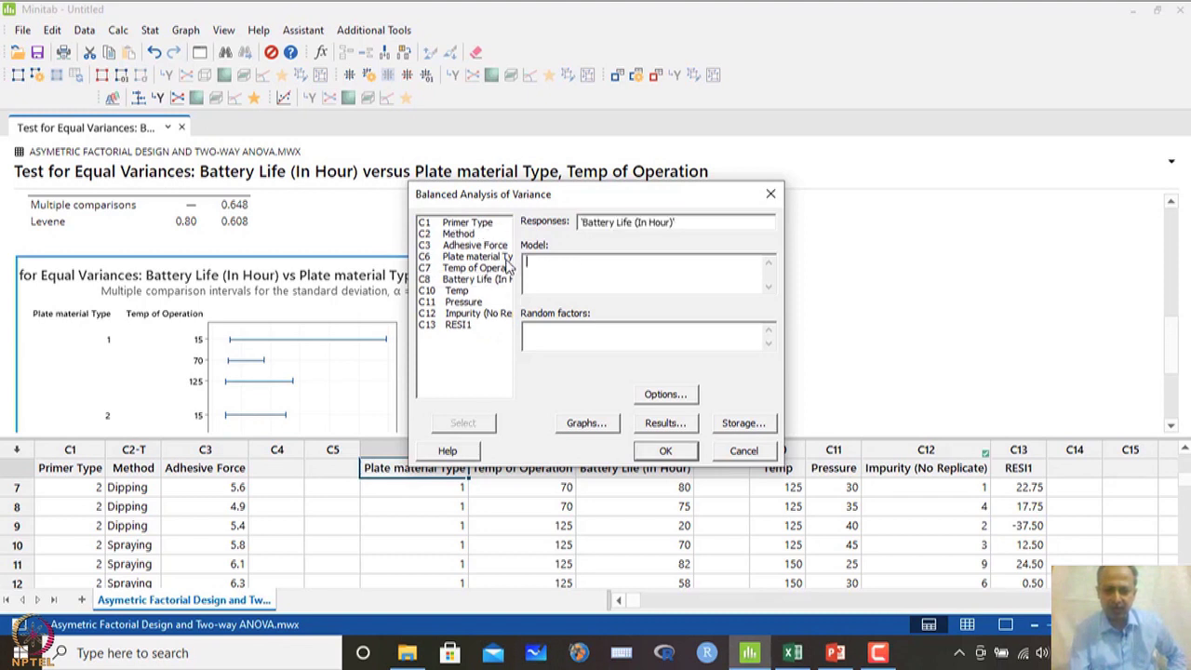
{"action": "double_click", "coordinate": [480, 257]}
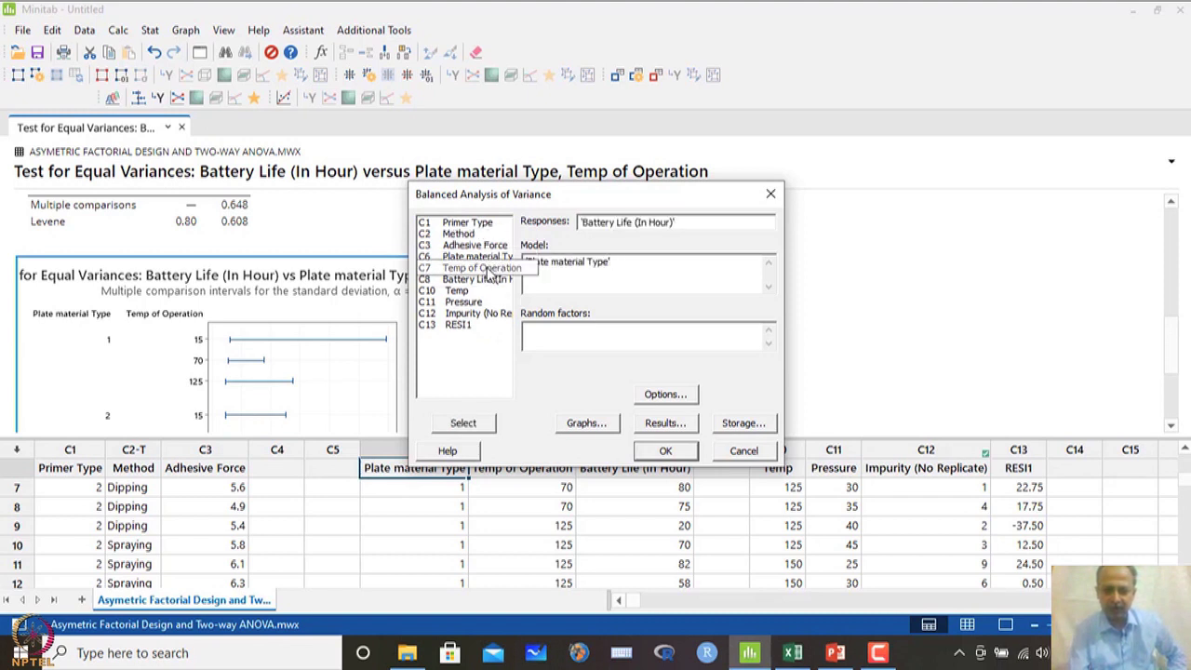
{"action": "double_click", "coordinate": [480, 267]}
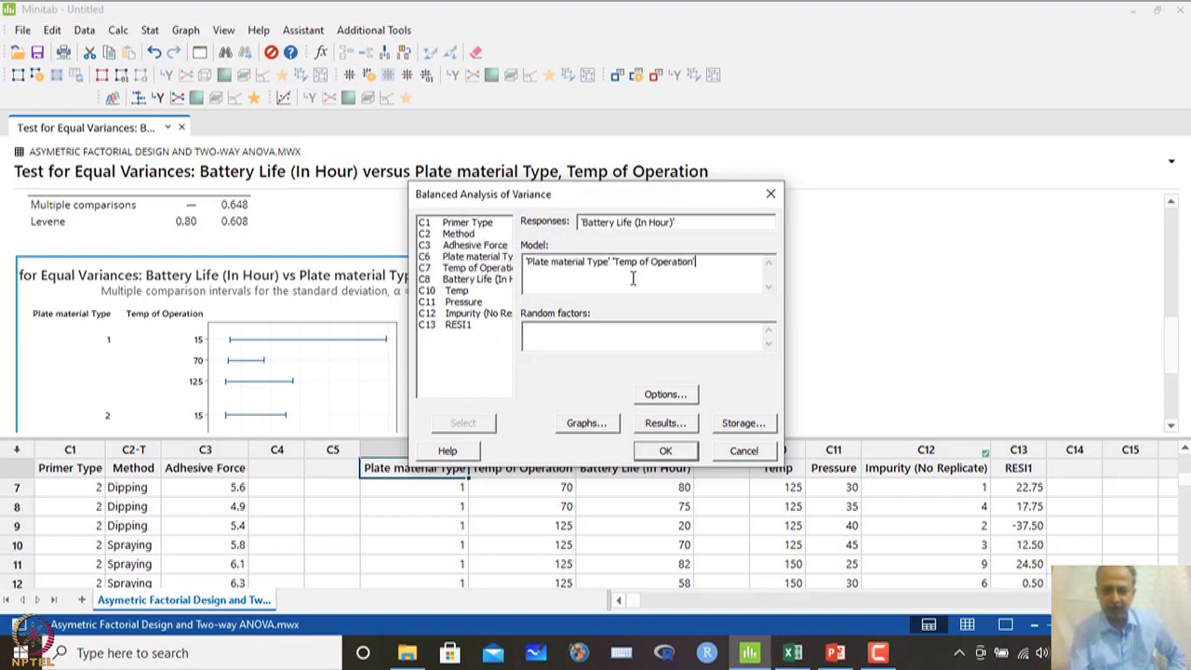
{"action": "double_click", "coordinate": [480, 257]}
{"action": "type", "text": "*"}
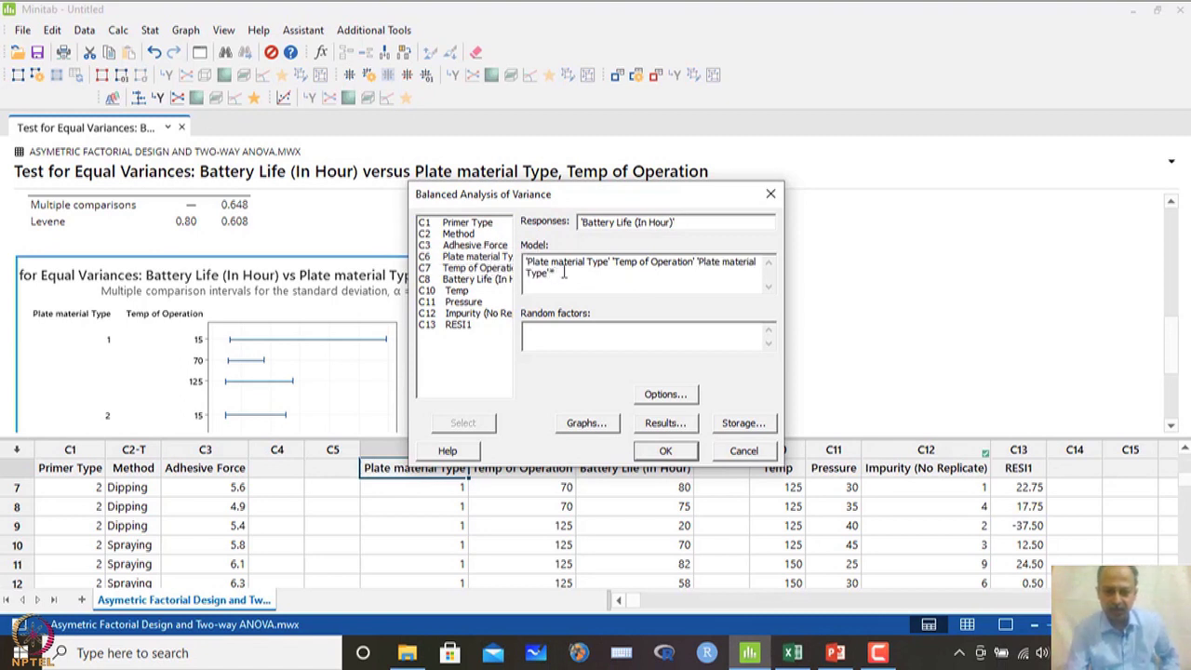
{"action": "double_click", "coordinate": [486, 270]}
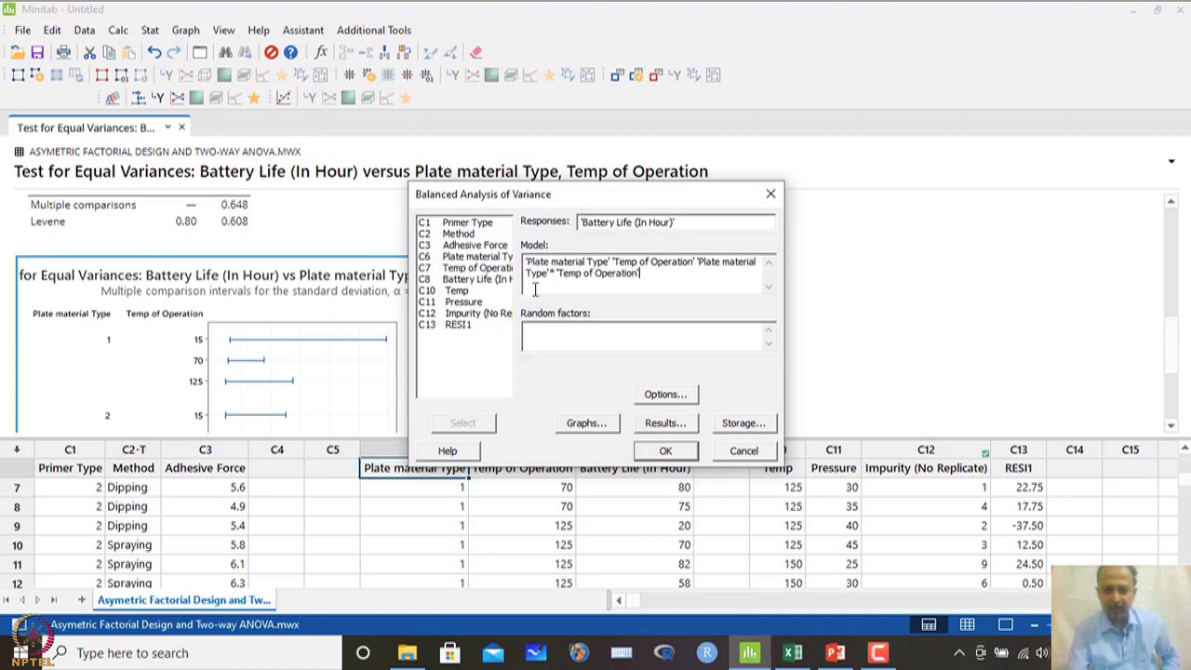
Step: Run the balanced ANOVA with the normal plot of residuals and residuals versus fits graphs, storing the residuals
{"action": "left_click", "coordinate": [673, 394]}
{"action": "left_click", "coordinate": [604, 364]}
{"action": "left_click", "coordinate": [588, 424]}
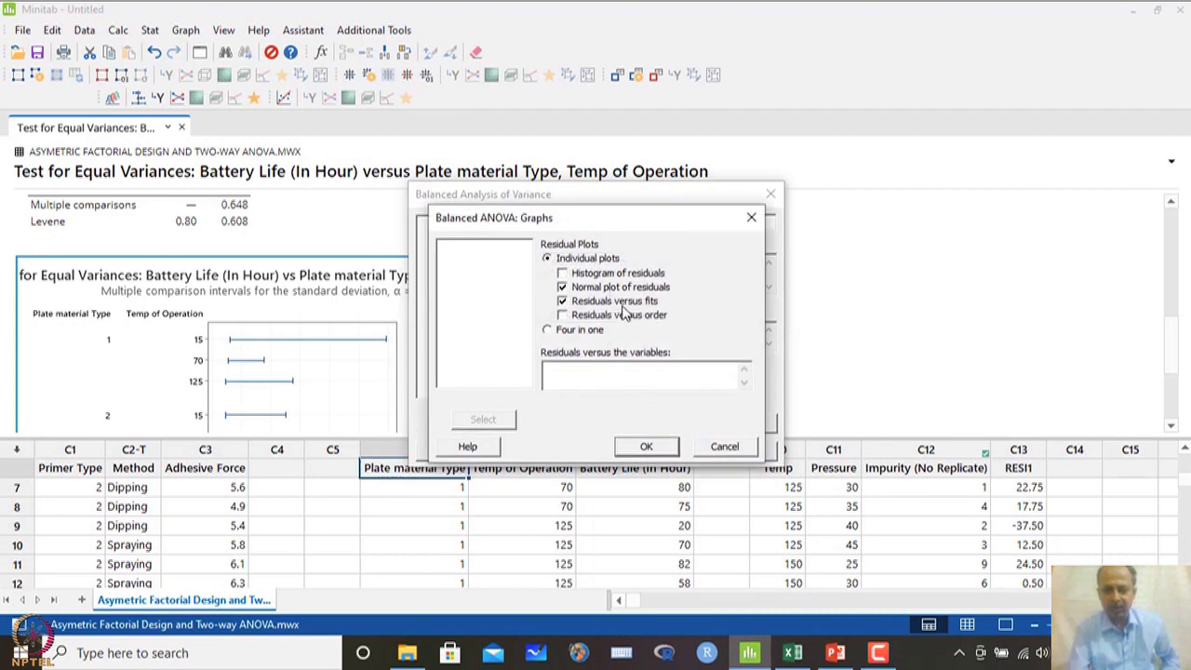
{"action": "left_click", "coordinate": [651, 449]}
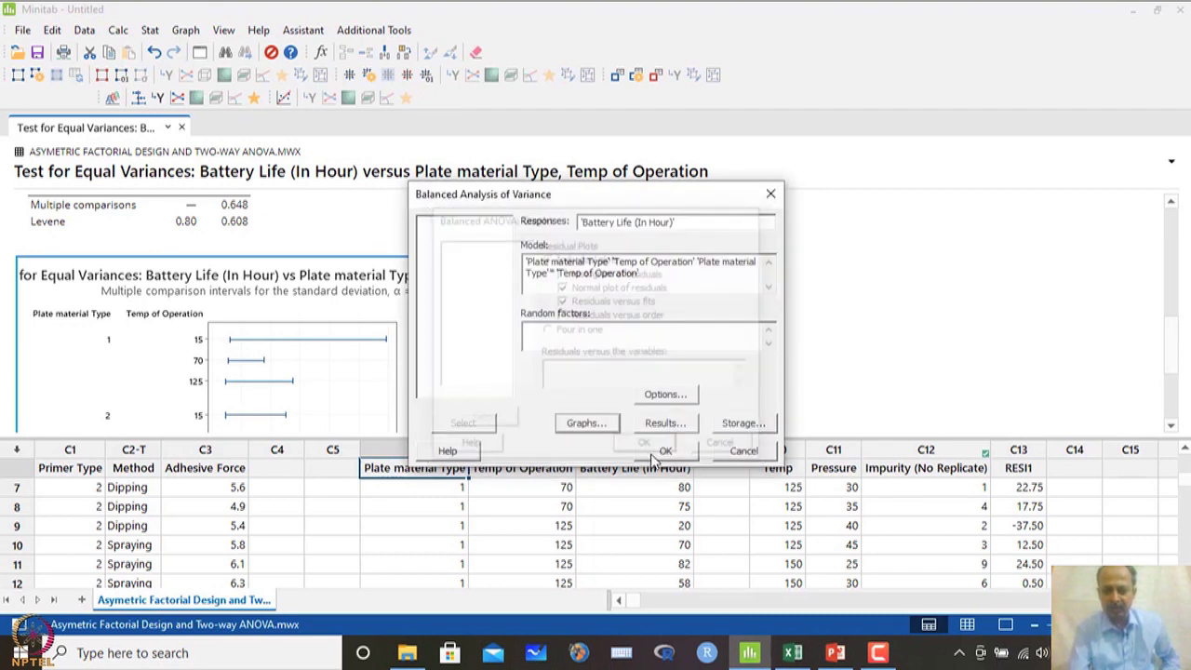
{"action": "left_click", "coordinate": [736, 425]}
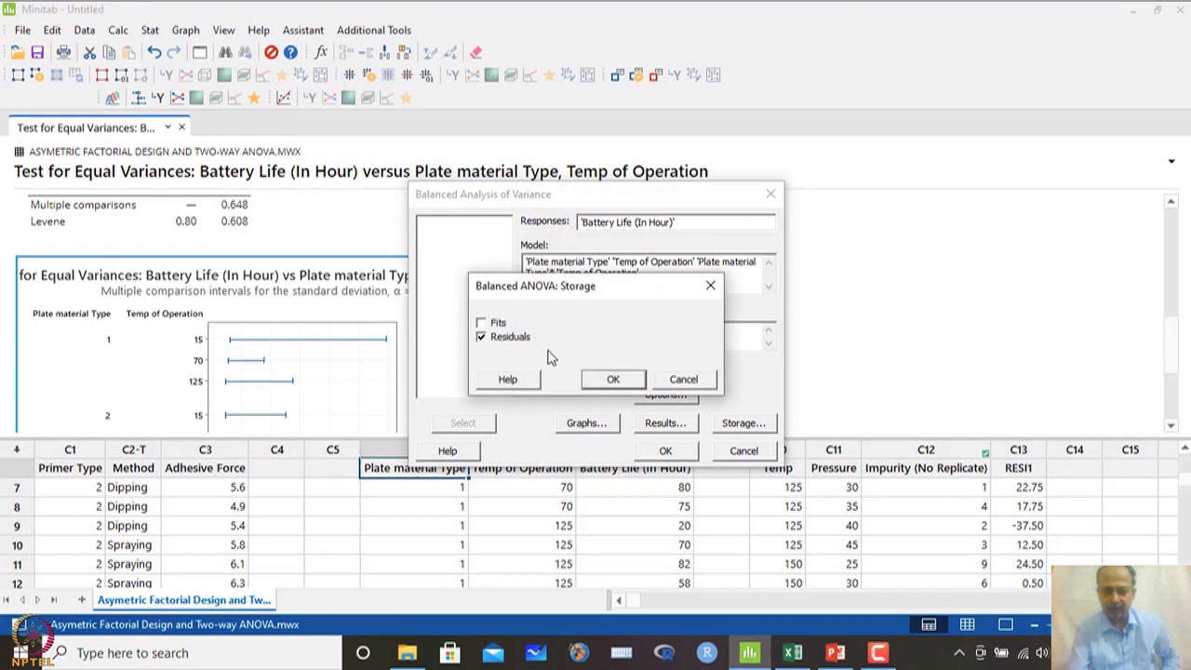
{"action": "left_click", "coordinate": [612, 380]}
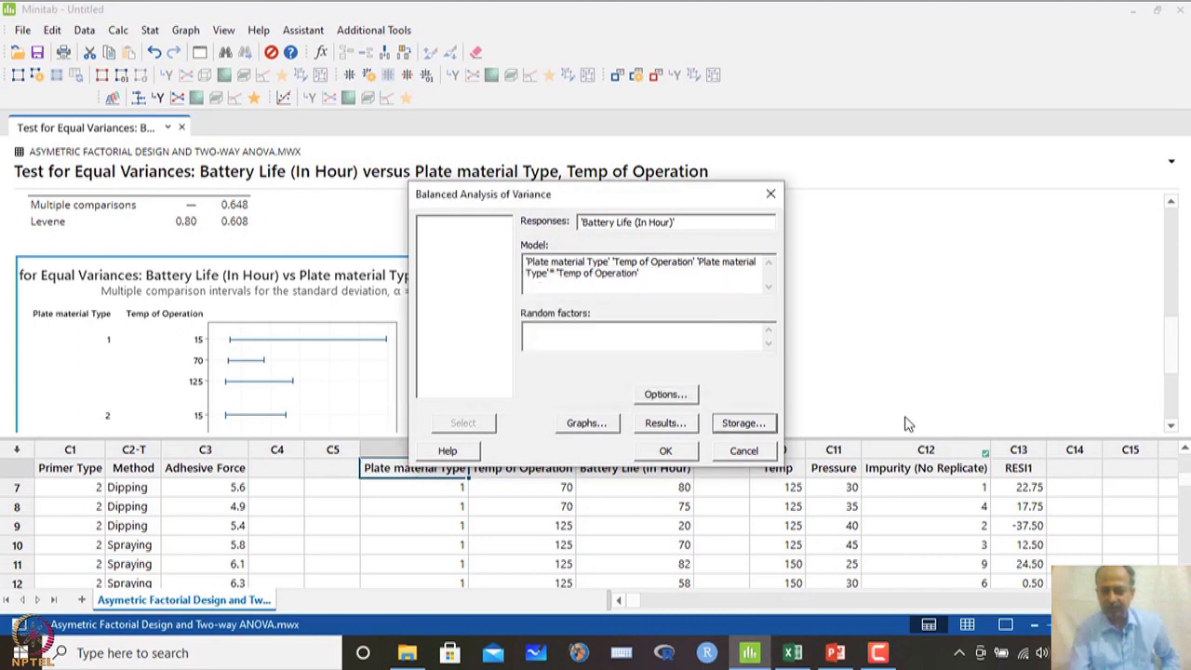
{"action": "left_click", "coordinate": [666, 451]}
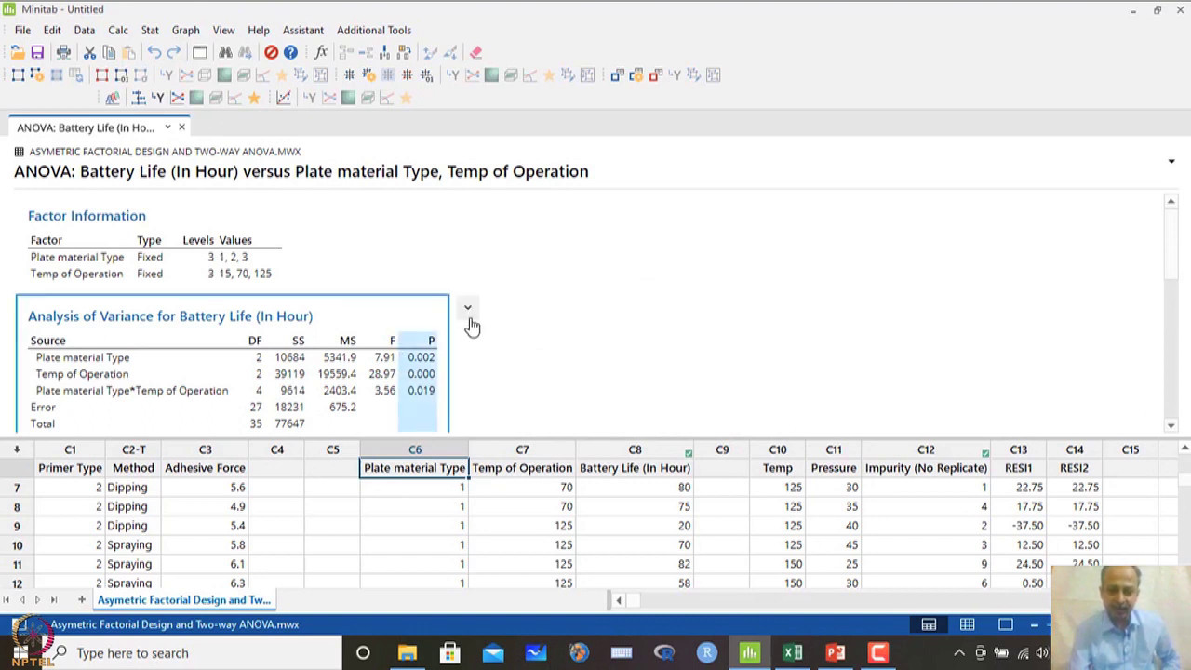
Step: Copy the Analysis of Variance table as a picture into the blank Excel sheet and enlarge it to span about columns C to P
{"action": "left_click", "coordinate": [467, 307]}
{"action": "left_click", "coordinate": [520, 445]}
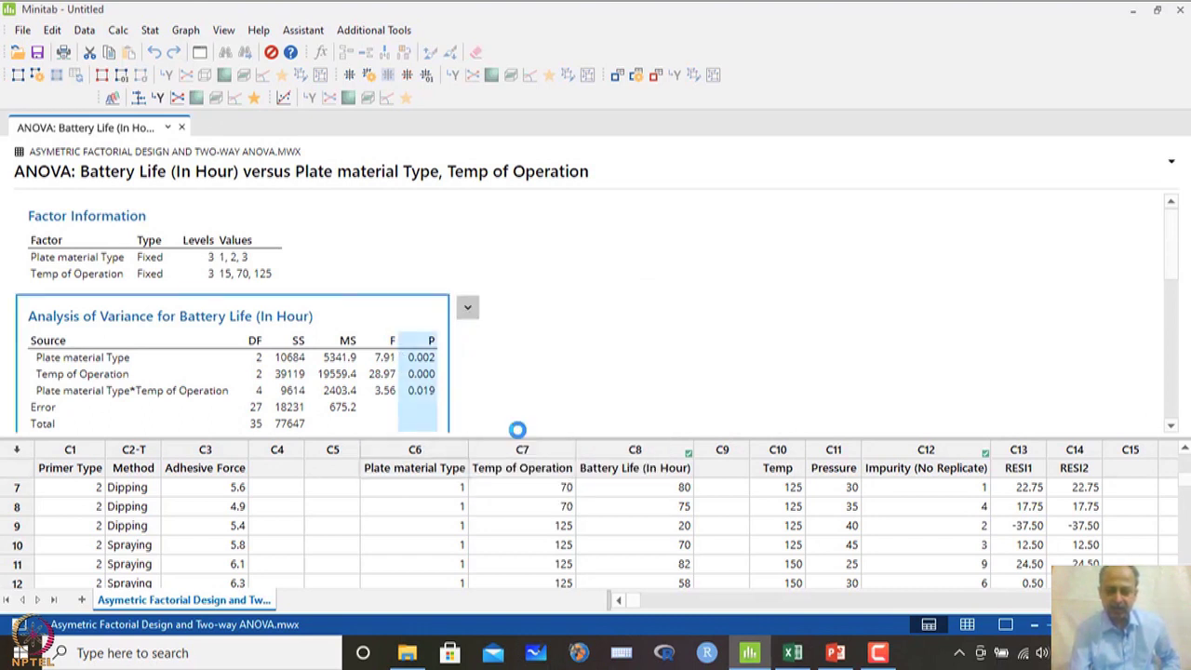
{"action": "left_click", "coordinate": [792, 652]}
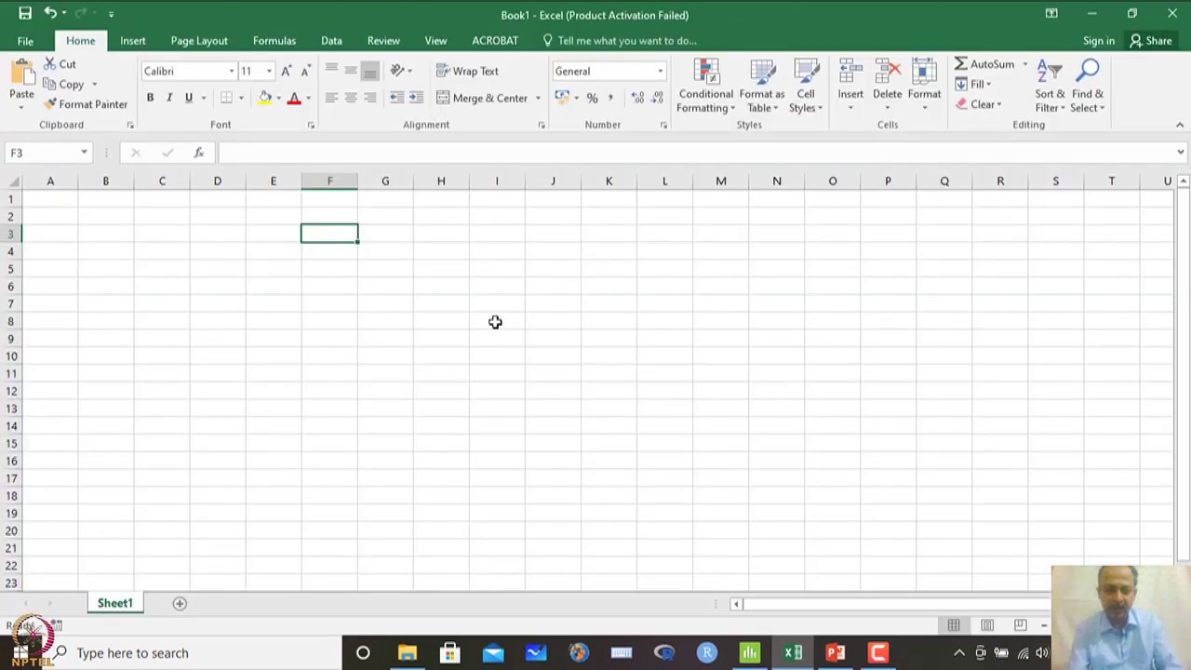
{"action": "key", "text": "ctrl+v"}
{"action": "left_click_drag", "start_coordinate": [683, 376], "coordinate": [847, 505]}
{"action": "left_click_drag", "start_coordinate": [521, 419], "coordinate": [447, 423]}
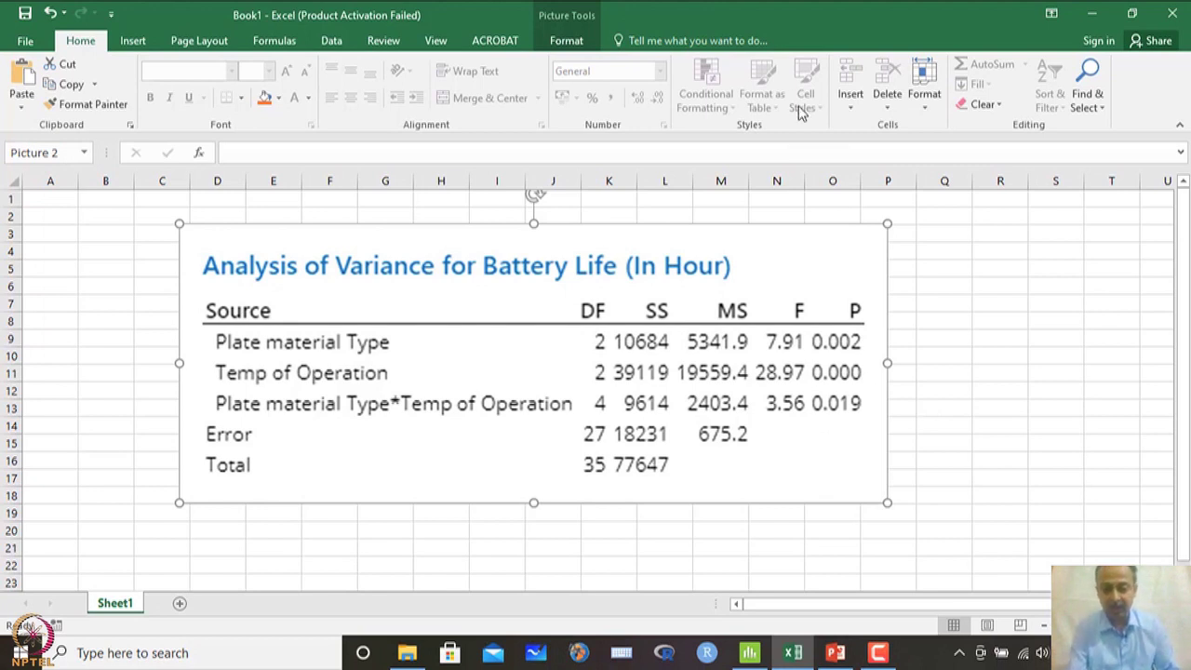
Step: Switch back to Minitab and examine the normal probability plot of the battery life residuals at a larger size
{"action": "left_click", "coordinate": [750, 653]}
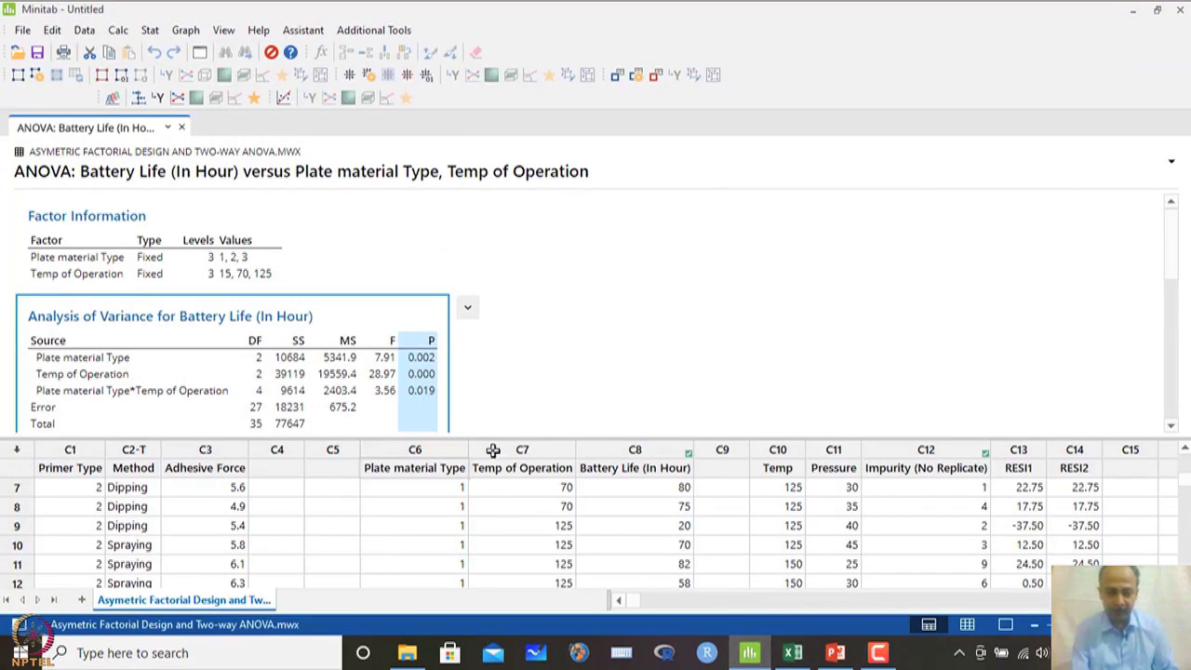
{"action": "scroll", "coordinate": [375, 412], "scroll_direction": "down", "scroll_amount": 3}
{"action": "scroll", "coordinate": [373, 412], "scroll_direction": "down", "scroll_amount": 3}
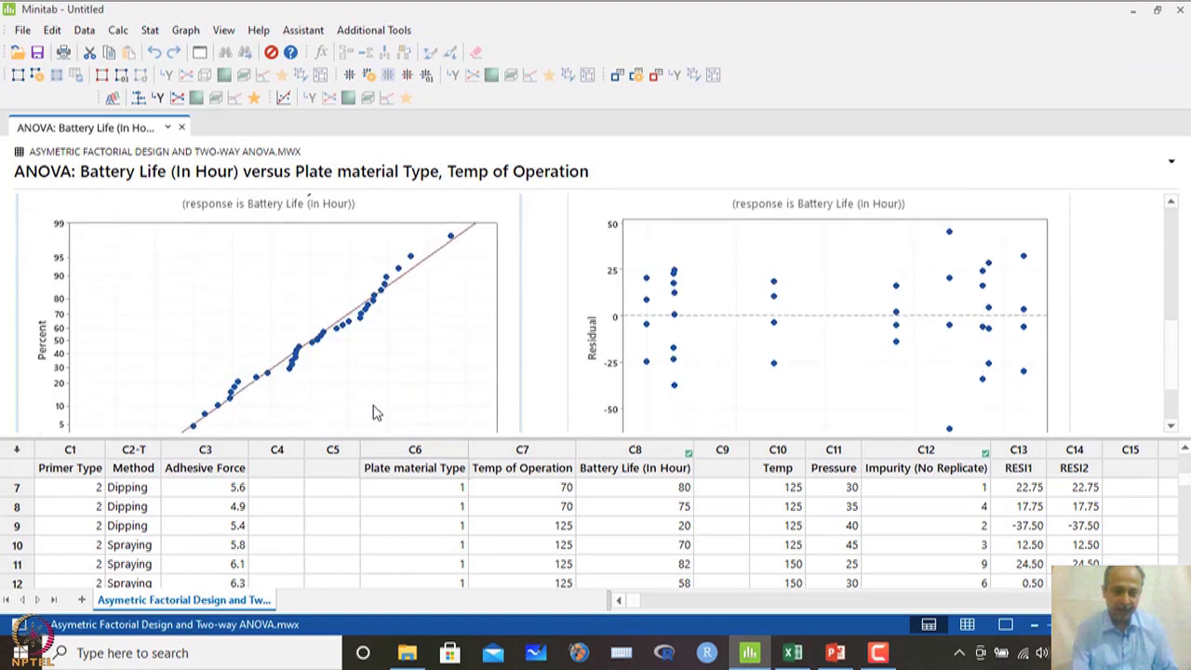
{"action": "double_click", "coordinate": [310, 308]}
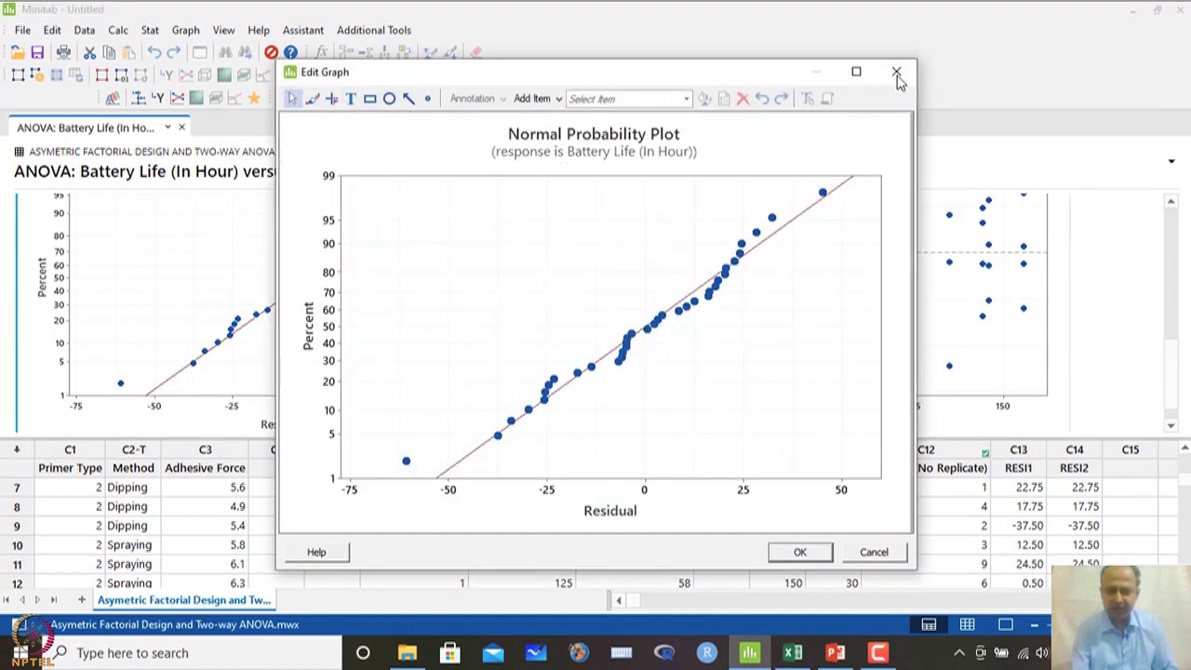
{"action": "left_click", "coordinate": [822, 553]}
Step: Run an Anderson-Darling normality test on the stored residuals RESI2, without percentile lines
{"action": "left_click", "coordinate": [1076, 450]}
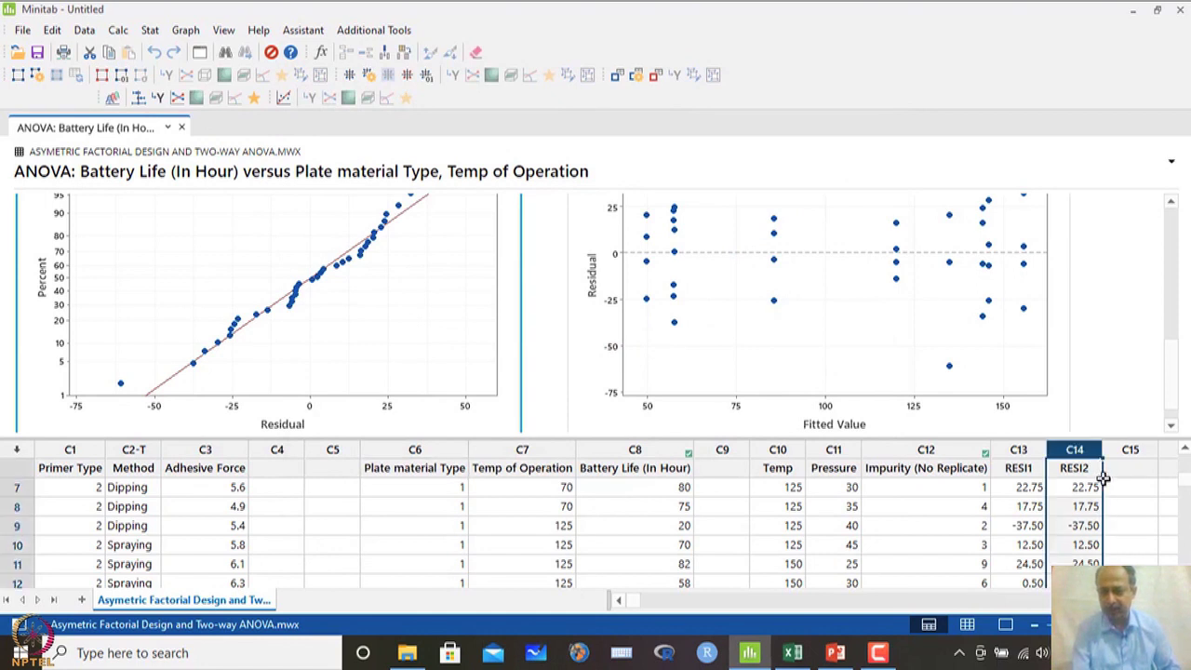
{"action": "left_click", "coordinate": [150, 29]}
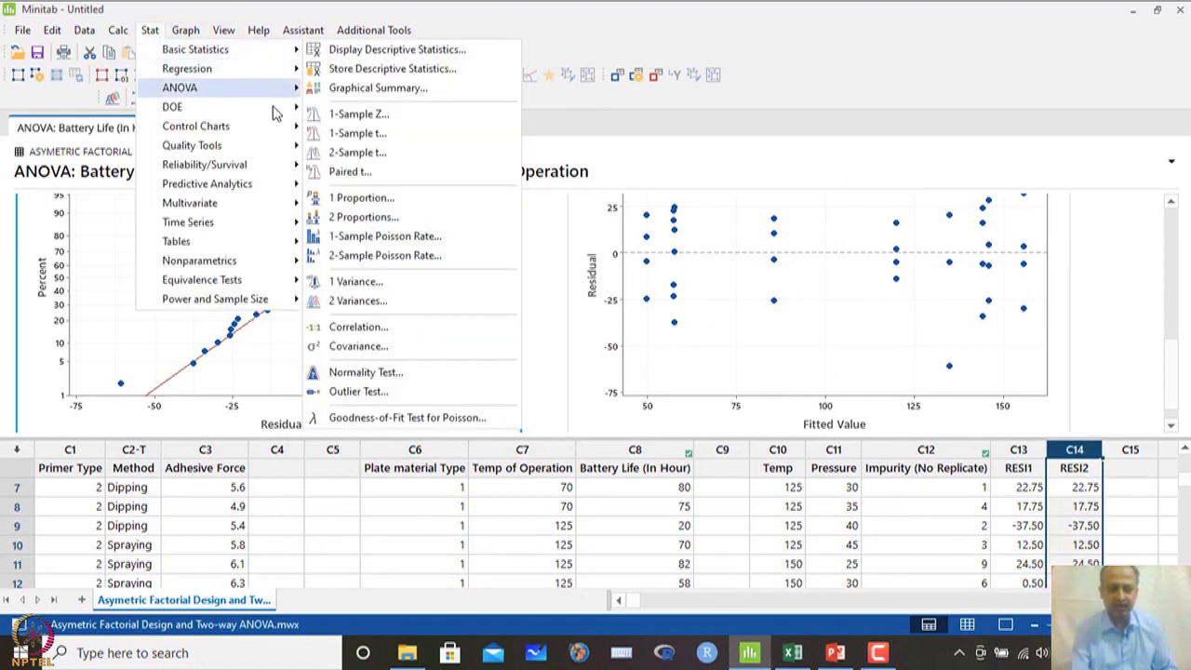
{"action": "left_click", "coordinate": [376, 372]}
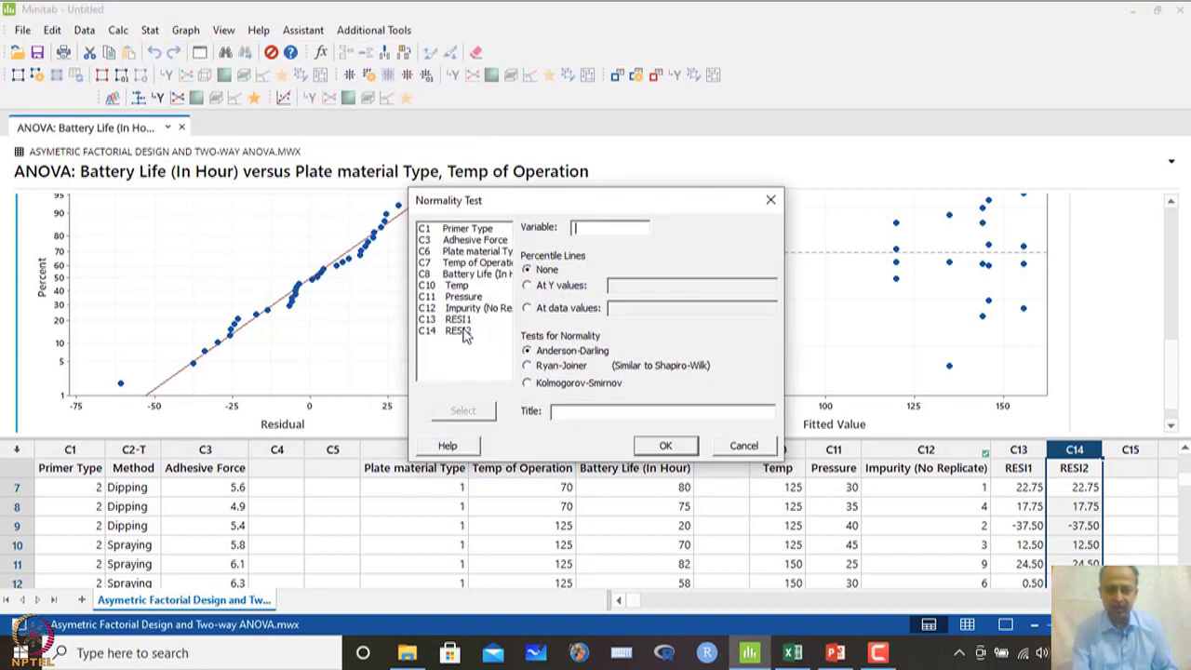
{"action": "double_click", "coordinate": [464, 333]}
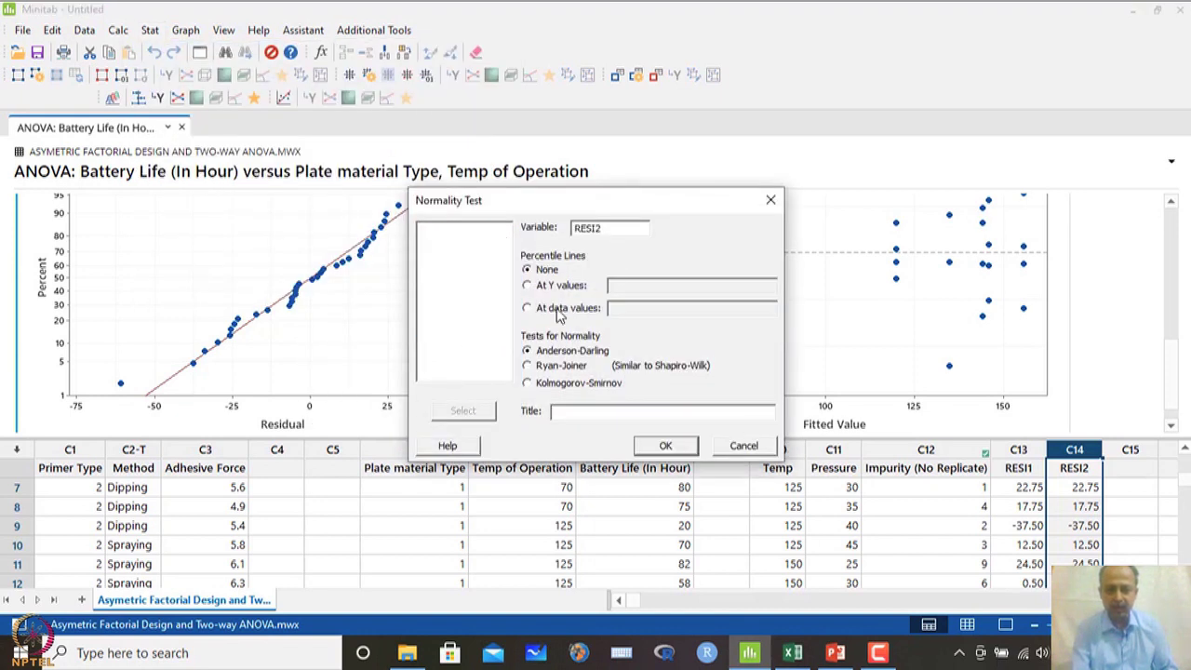
{"action": "left_click", "coordinate": [662, 449]}
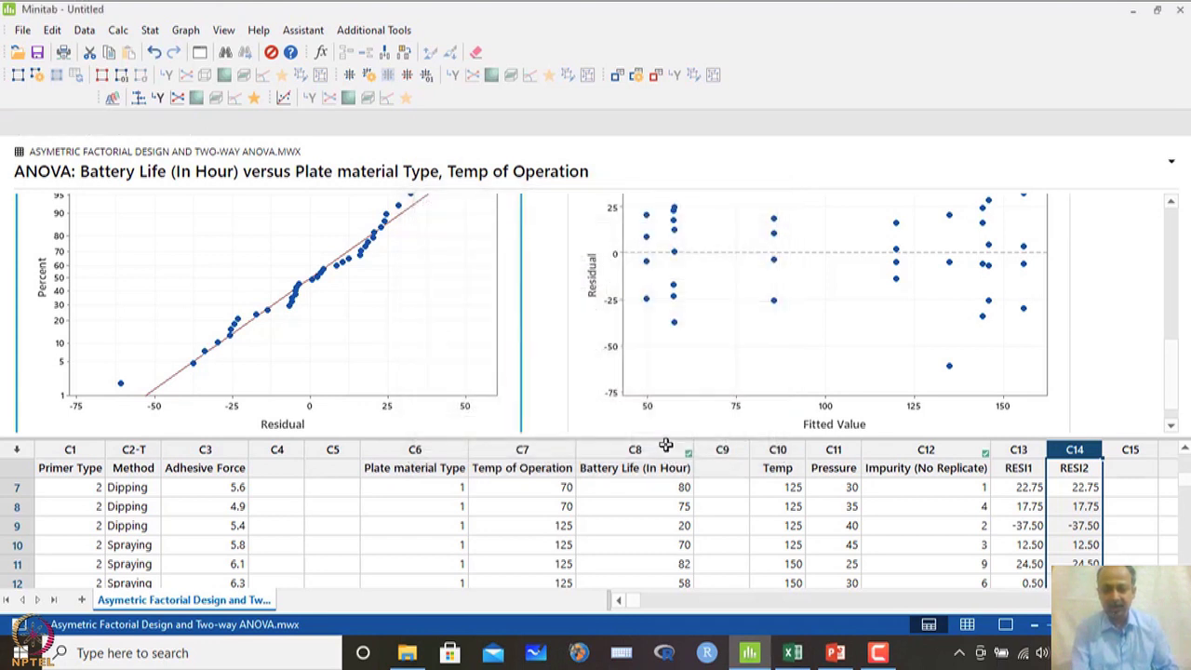
Step: Enlarge the probability plot of RESI2 to full screen to read its normality statistics, and close it
{"action": "double_click", "coordinate": [363, 337]}
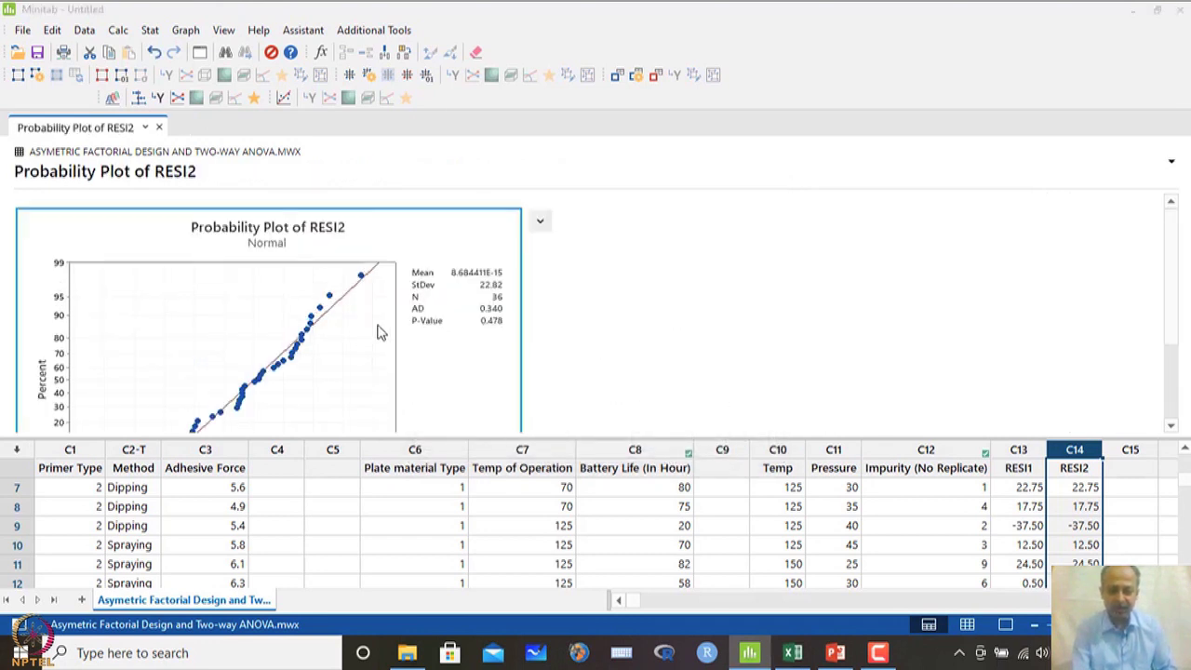
{"action": "left_click", "coordinate": [856, 72]}
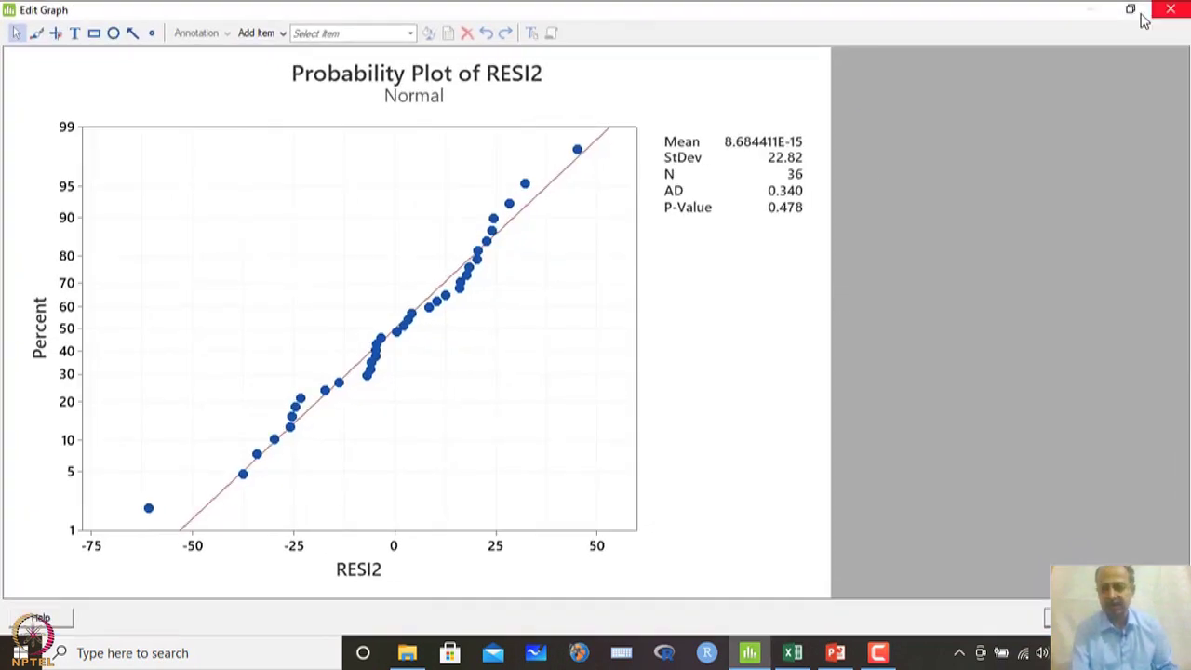
{"action": "left_click", "coordinate": [1171, 10]}
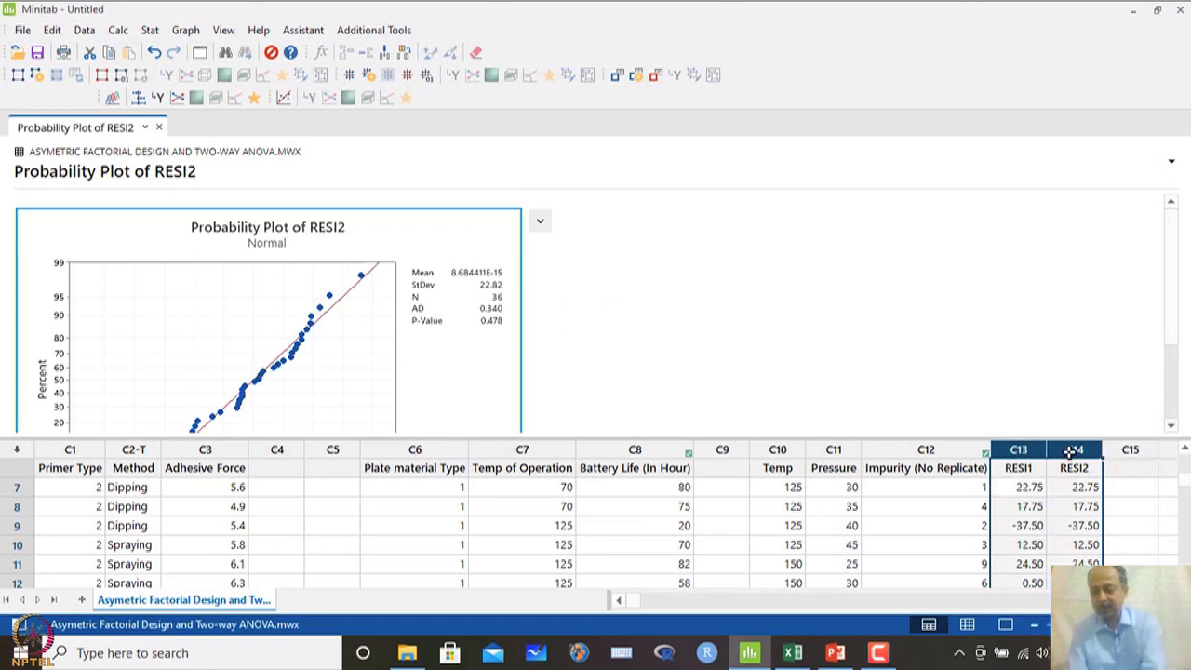
Step: Delete the stored residuals RESI1 and RESI2 from columns C13 and C14 and close the probability plot output
{"action": "key", "text": "Delete"}
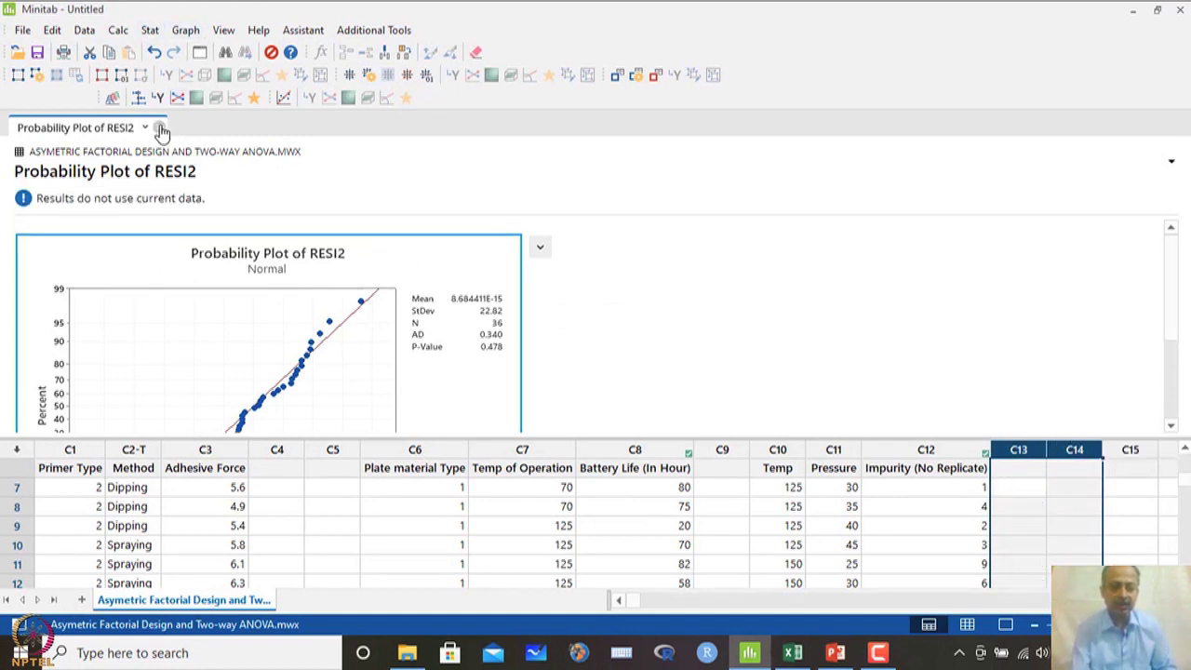
{"action": "left_click", "coordinate": [158, 126]}
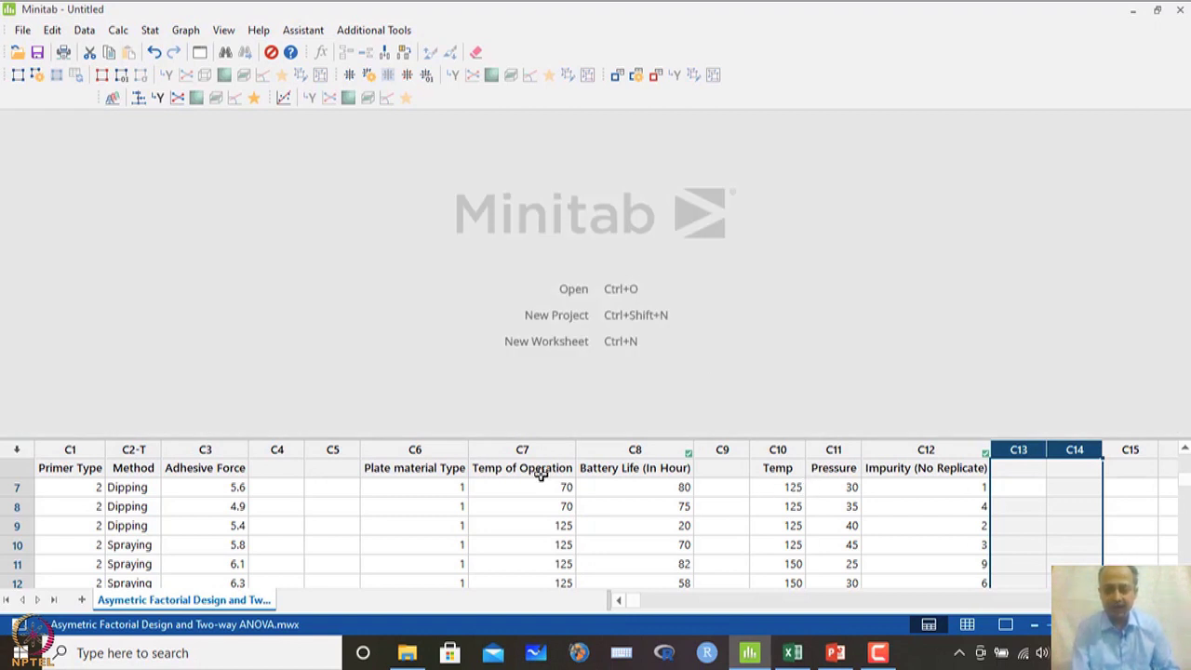
Step: Start an Interaction Plot and set Battery Life (In Hour) afresh as its response
{"action": "left_click", "coordinate": [416, 468]}
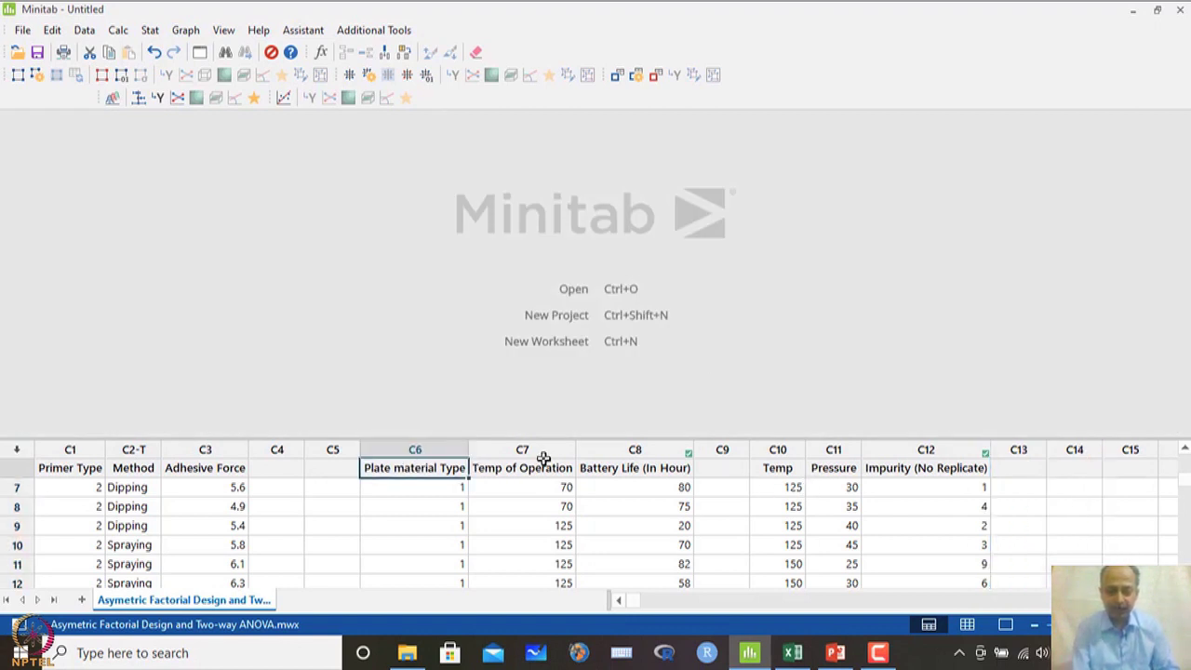
{"action": "left_click_drag", "start_coordinate": [445, 456], "coordinate": [588, 452]}
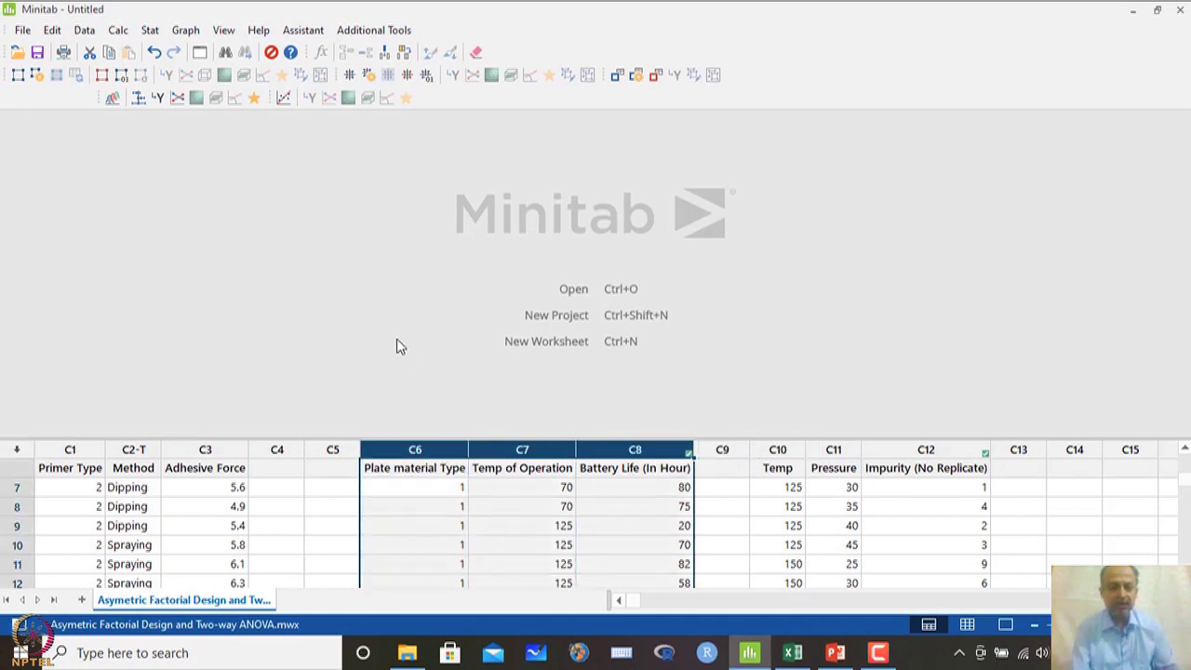
{"action": "left_click", "coordinate": [151, 38]}
{"action": "mouse_move", "coordinate": [186, 87]}
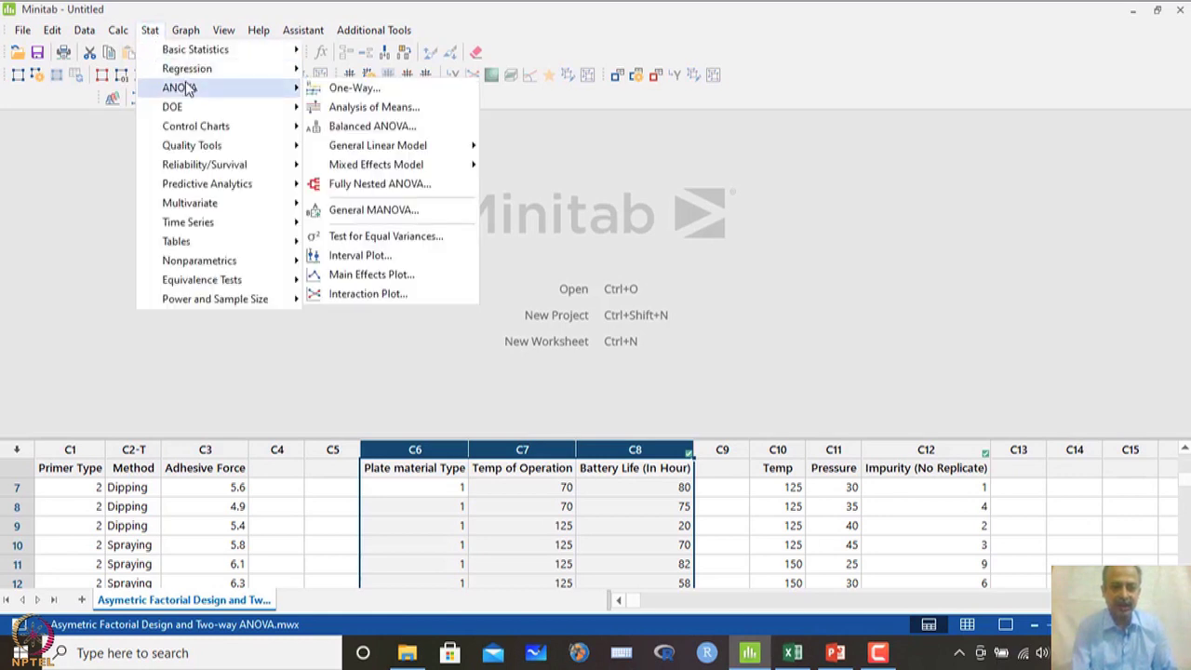
{"action": "left_click", "coordinate": [381, 296]}
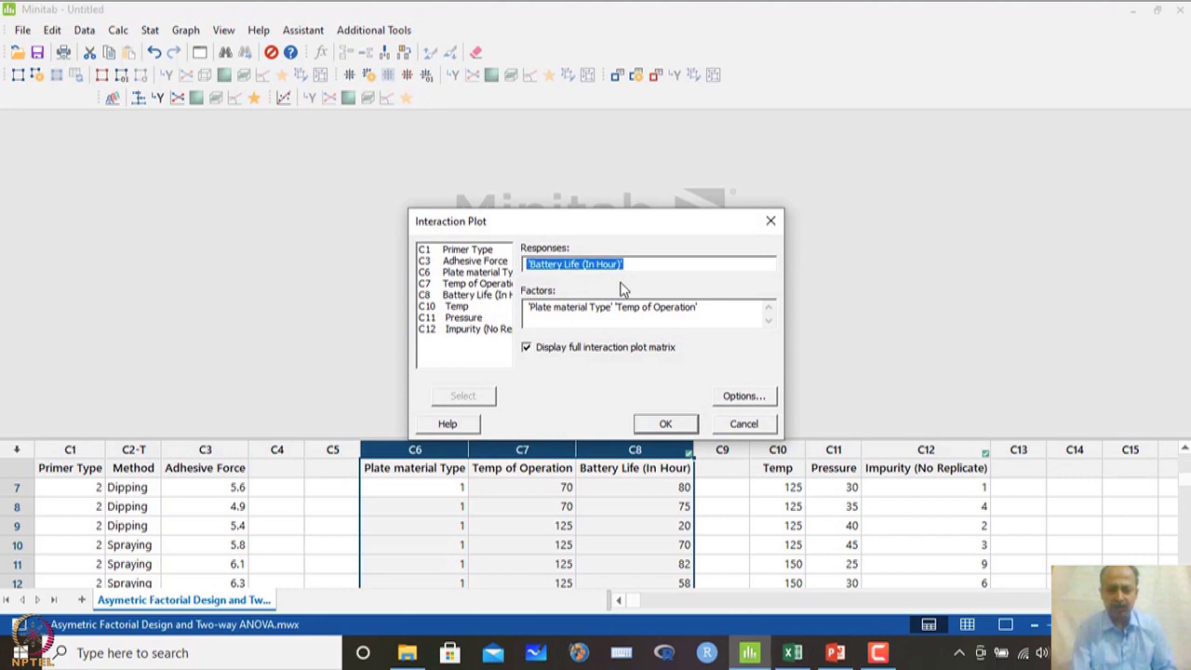
{"action": "left_click_drag", "start_coordinate": [633, 264], "coordinate": [524, 263]}
{"action": "key", "text": "BackSpace"}
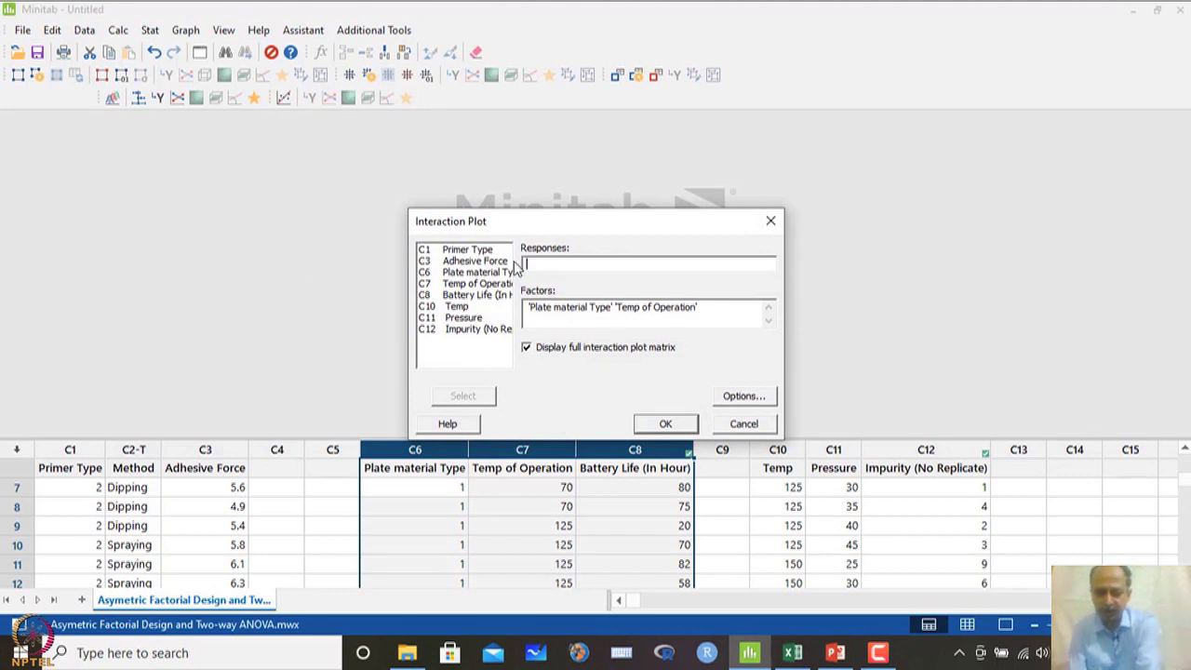
{"action": "left_click", "coordinate": [478, 294]}
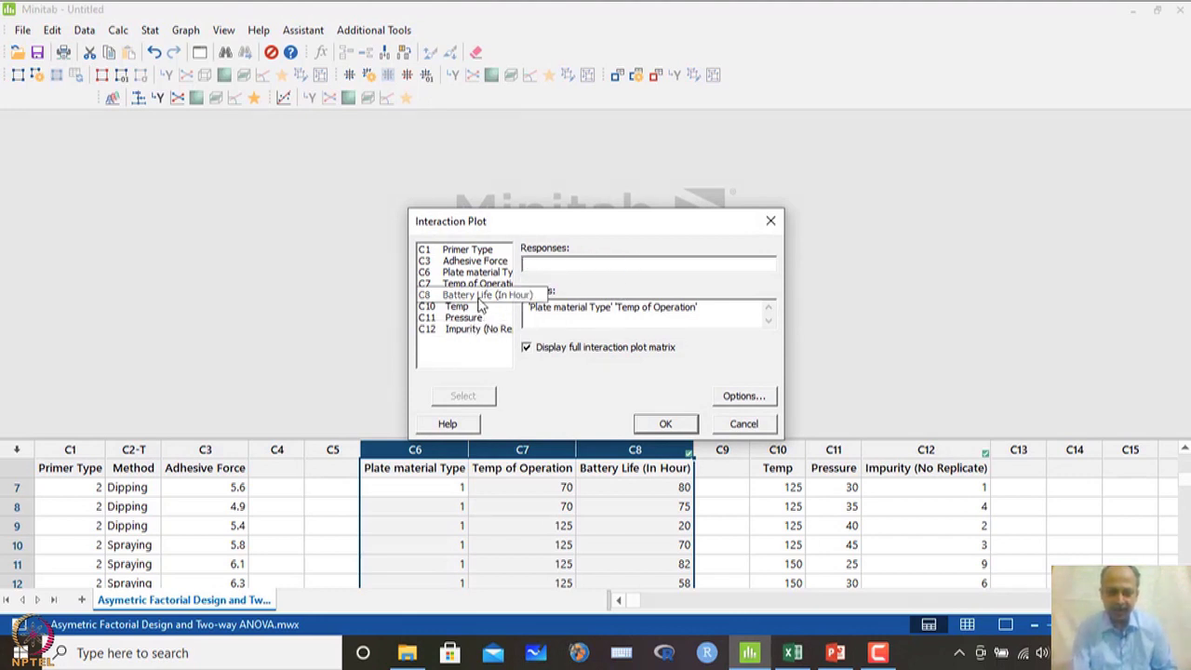
{"action": "double_click", "coordinate": [484, 294]}
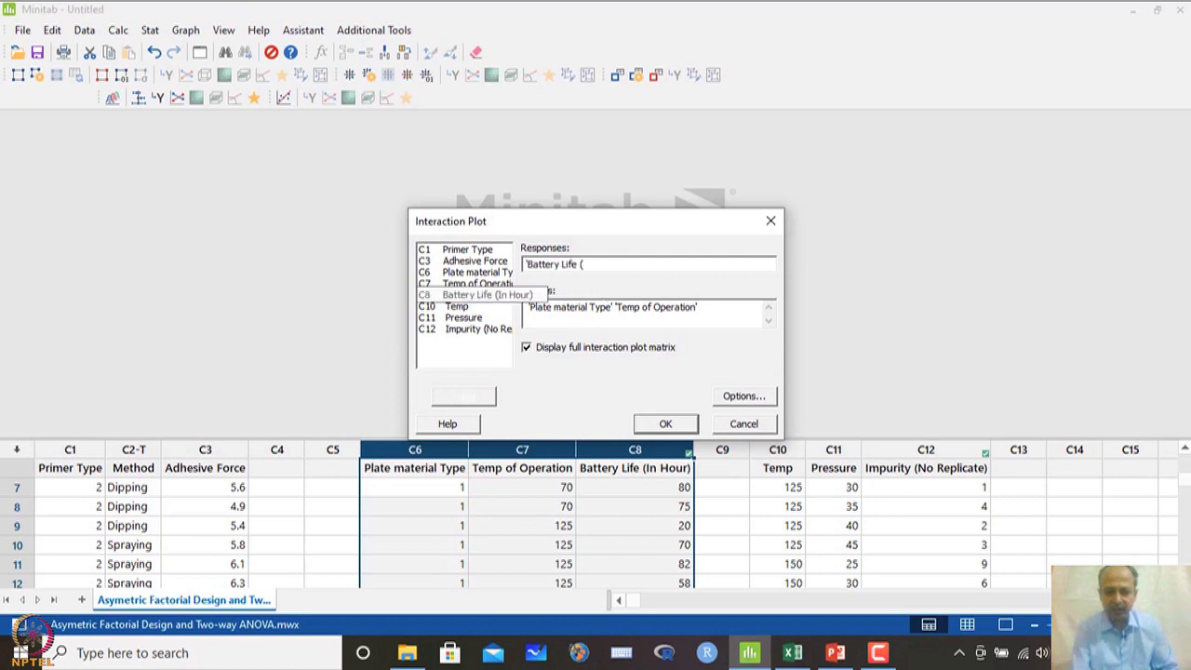
Step: Set Plate material Type and Temp of Operation as the interaction plot's factors, with the full interaction plot matrix displayed
{"action": "left_click_drag", "start_coordinate": [705, 311], "coordinate": [527, 309]}
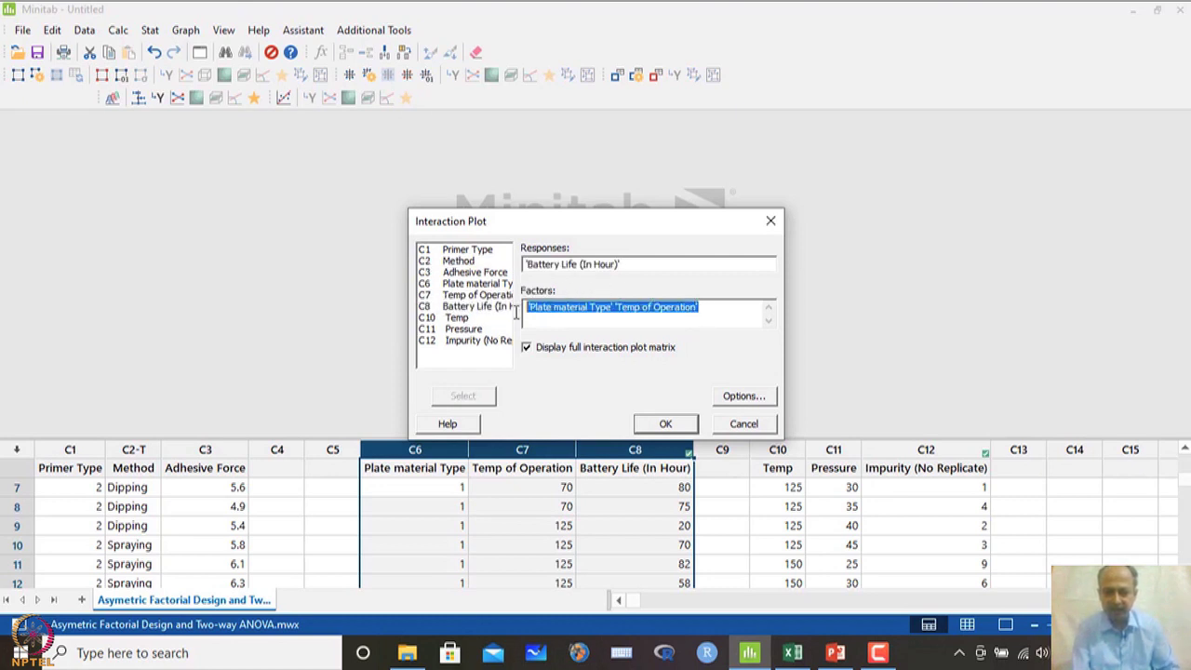
{"action": "key", "text": "BackSpace"}
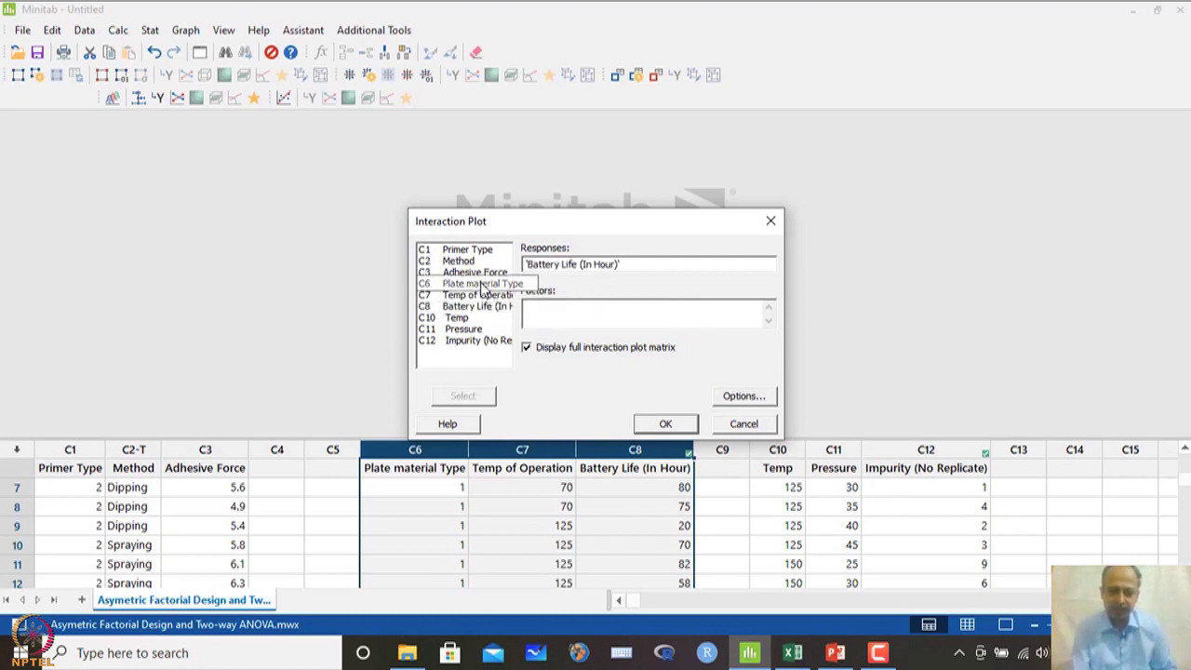
{"action": "double_click", "coordinate": [476, 283]}
{"action": "double_click", "coordinate": [484, 294]}
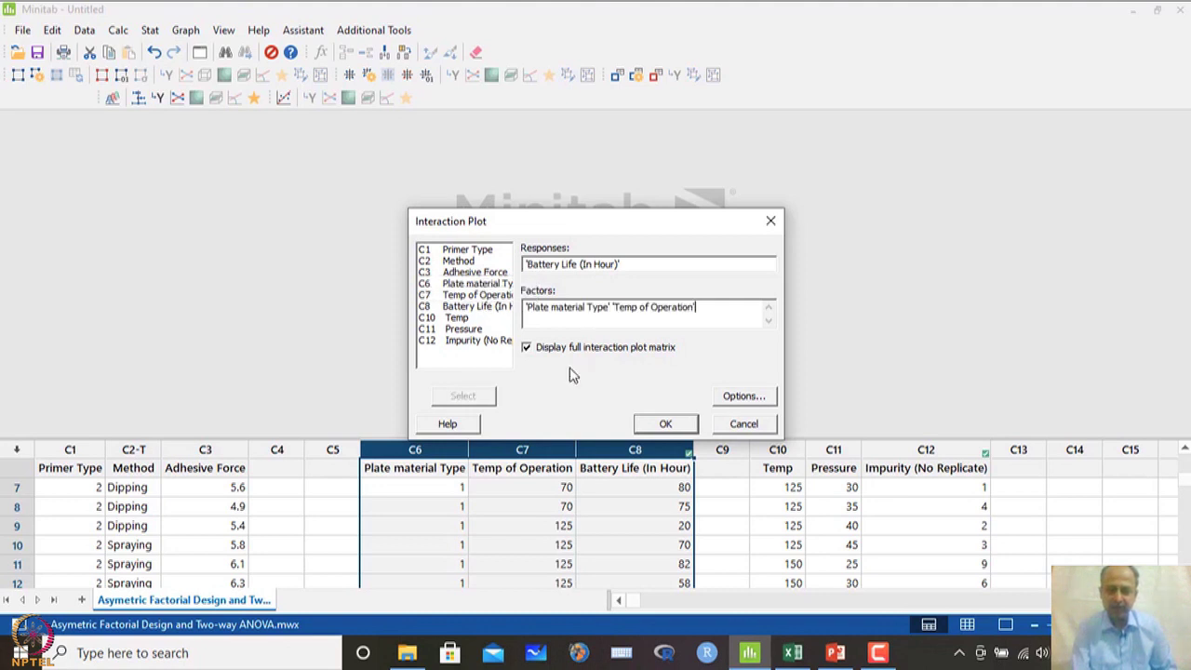
{"action": "left_click", "coordinate": [527, 348]}
{"action": "left_click", "coordinate": [527, 348]}
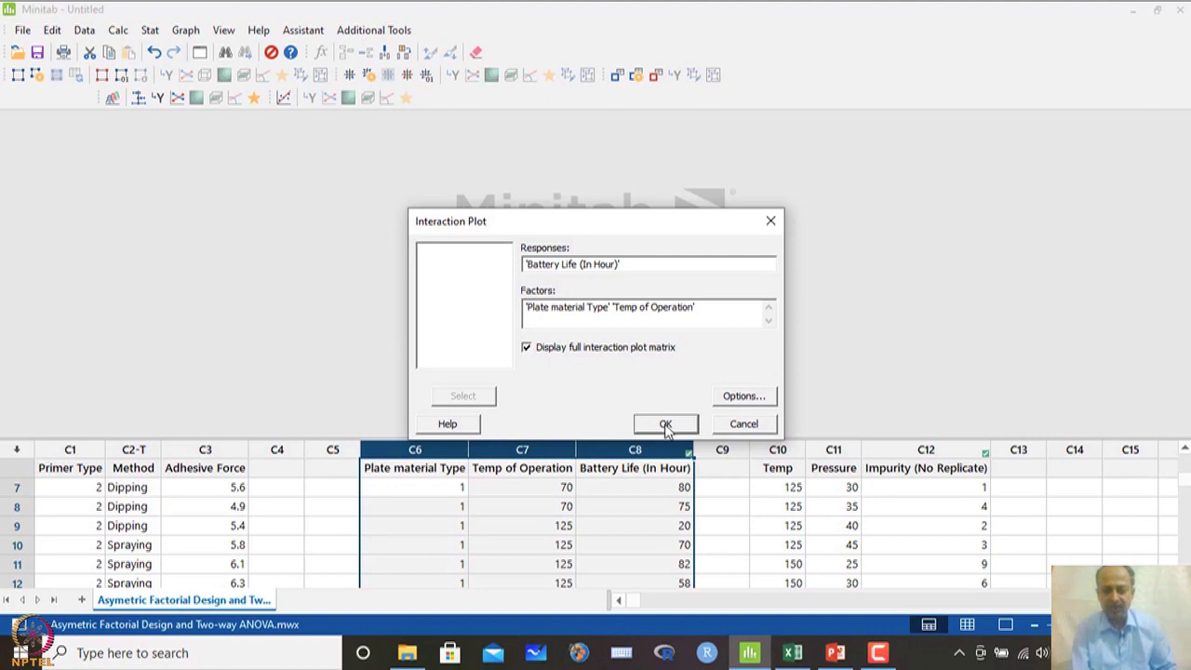
Step: Generate the interaction plot for battery life and enlarge it to full screen
{"action": "left_click", "coordinate": [665, 424]}
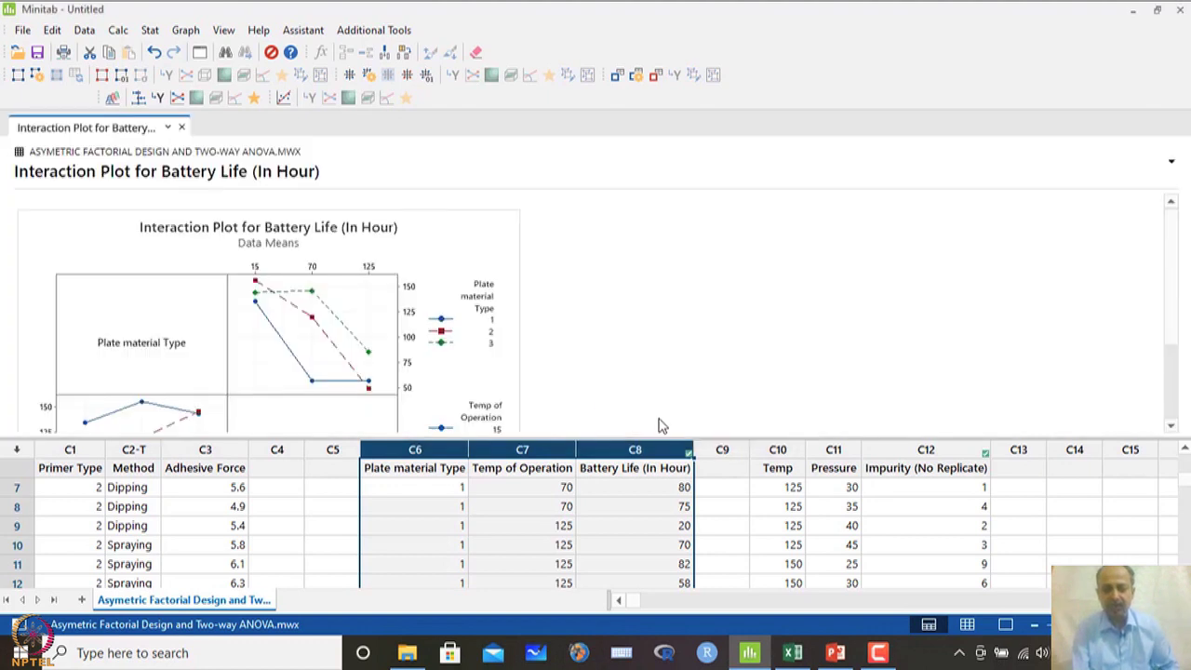
{"action": "double_click", "coordinate": [360, 314]}
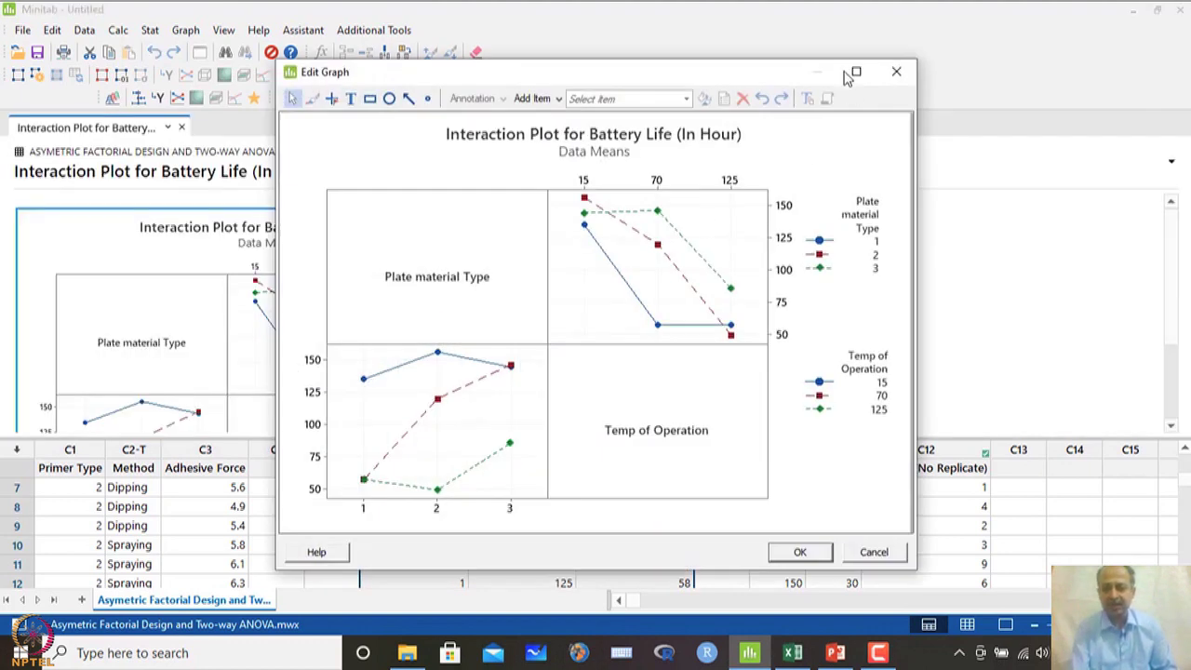
{"action": "left_click", "coordinate": [852, 73]}
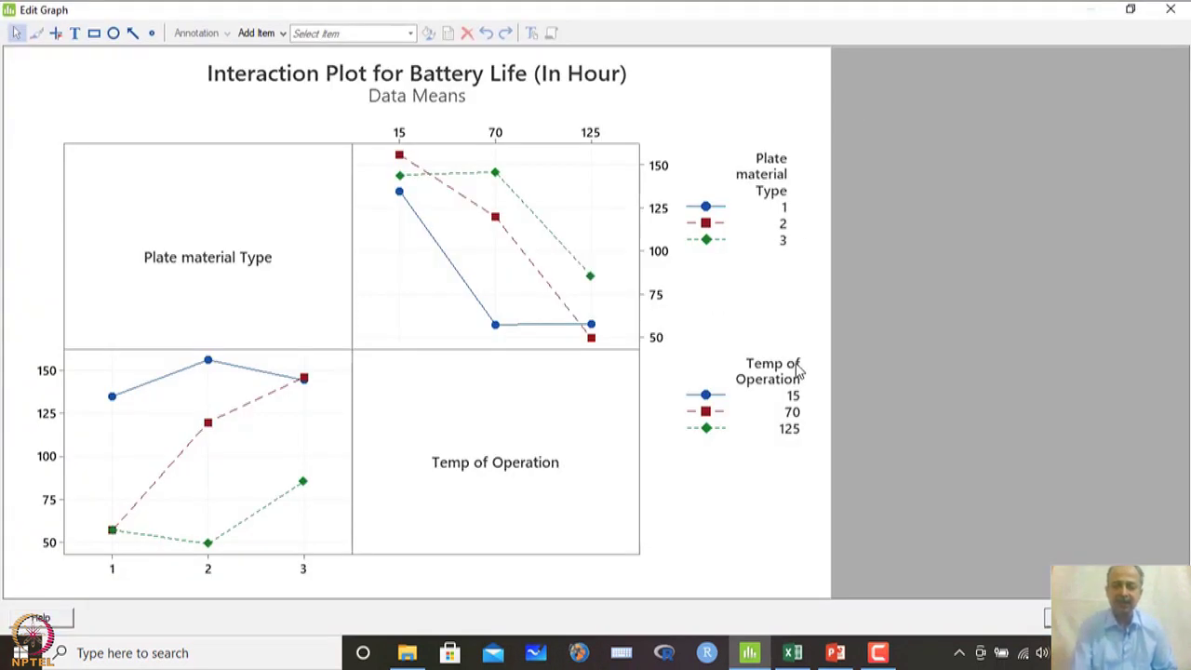
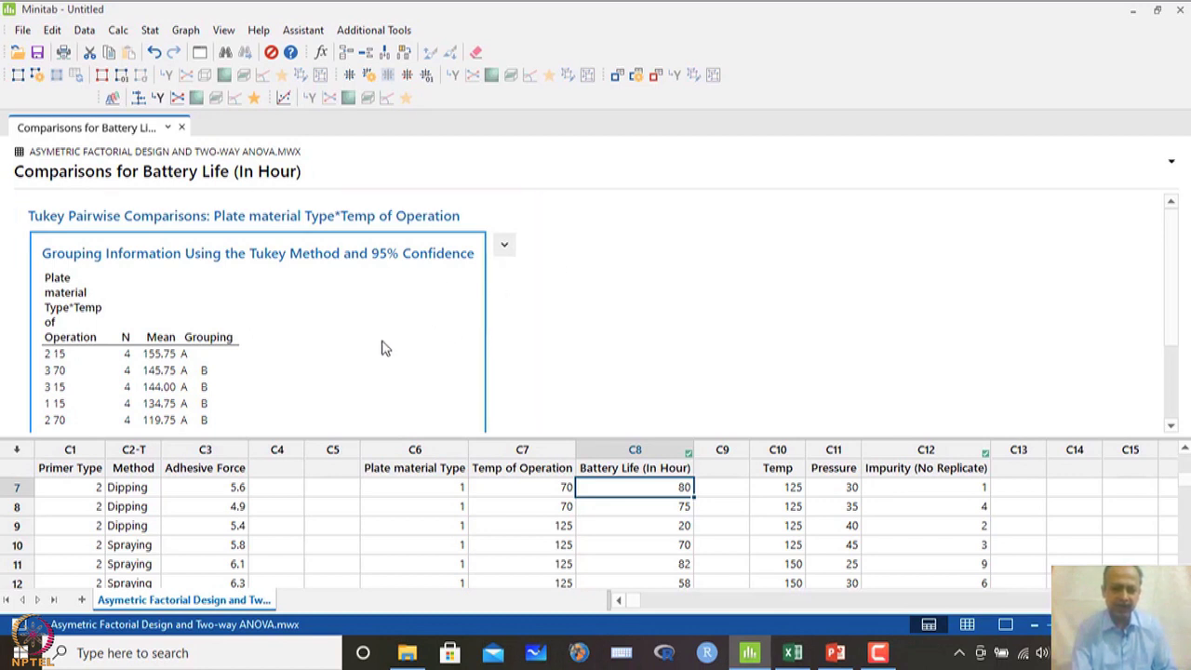
Step: Review the Tukey grouping table for Plate material Type*Temp of Operation and close the comparisons output
{"action": "scroll", "coordinate": [381, 346], "scroll_direction": "down", "scroll_amount": 3}
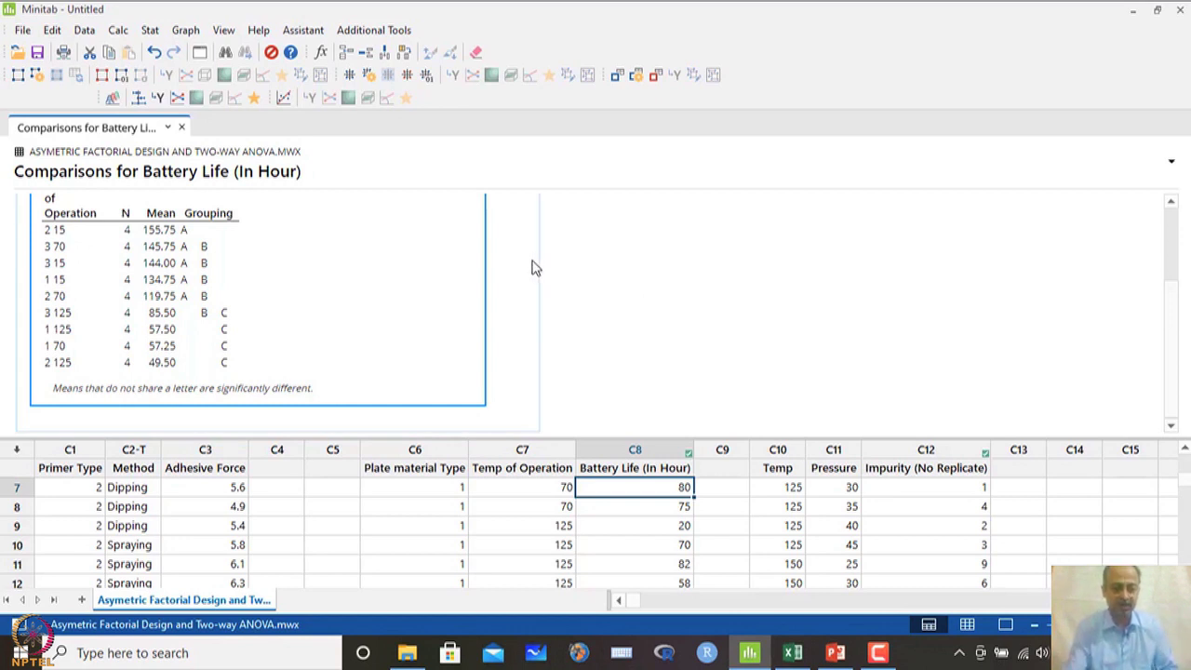
{"action": "left_click", "coordinate": [183, 128]}
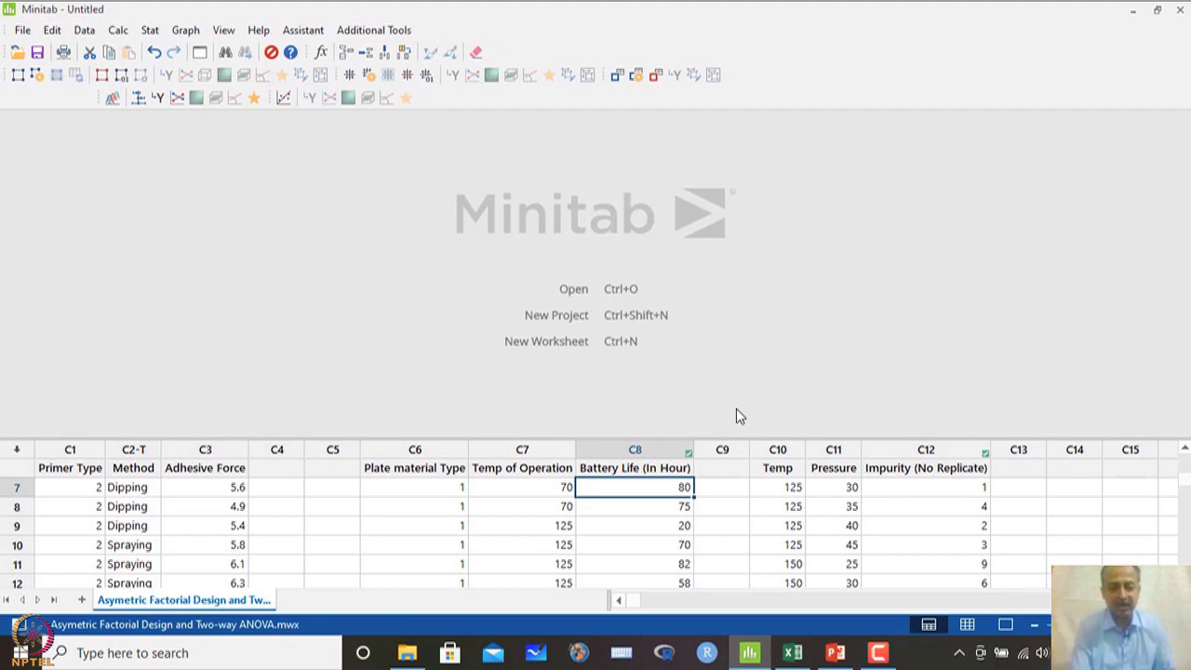
Step: Set up a general linear model of Battery Life (In Hour) with factors Plate material Type and Temp of Operation, including their two-way interaction
{"action": "left_click", "coordinate": [152, 34]}
{"action": "mouse_move", "coordinate": [178, 93]}
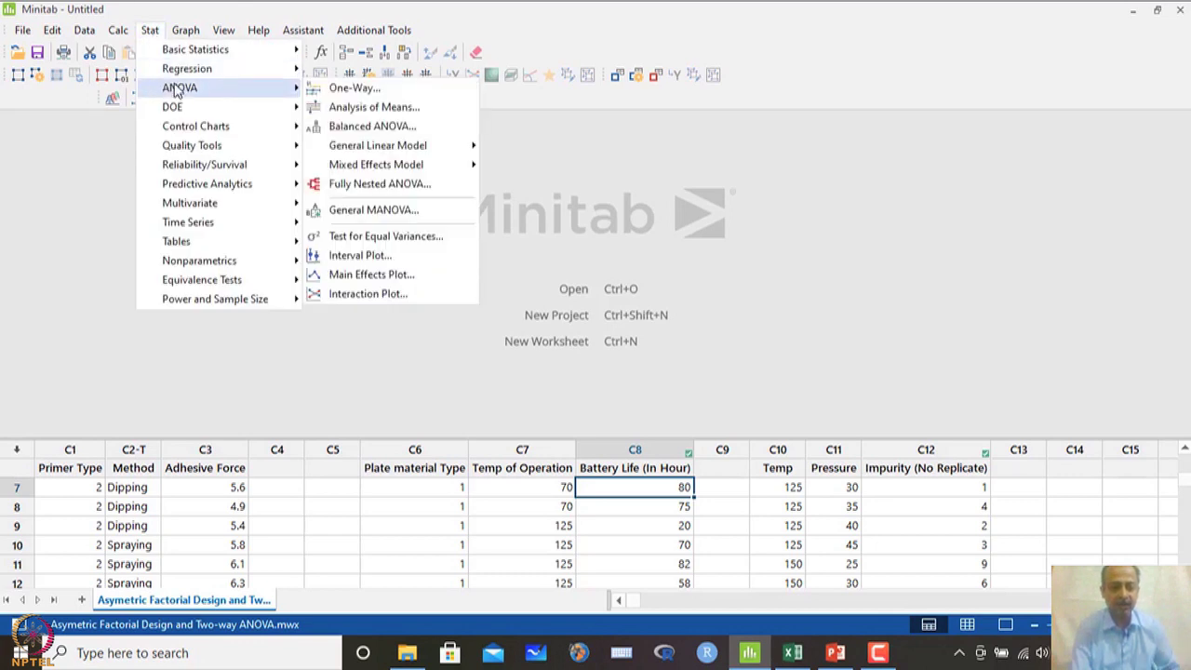
{"action": "mouse_move", "coordinate": [442, 146]}
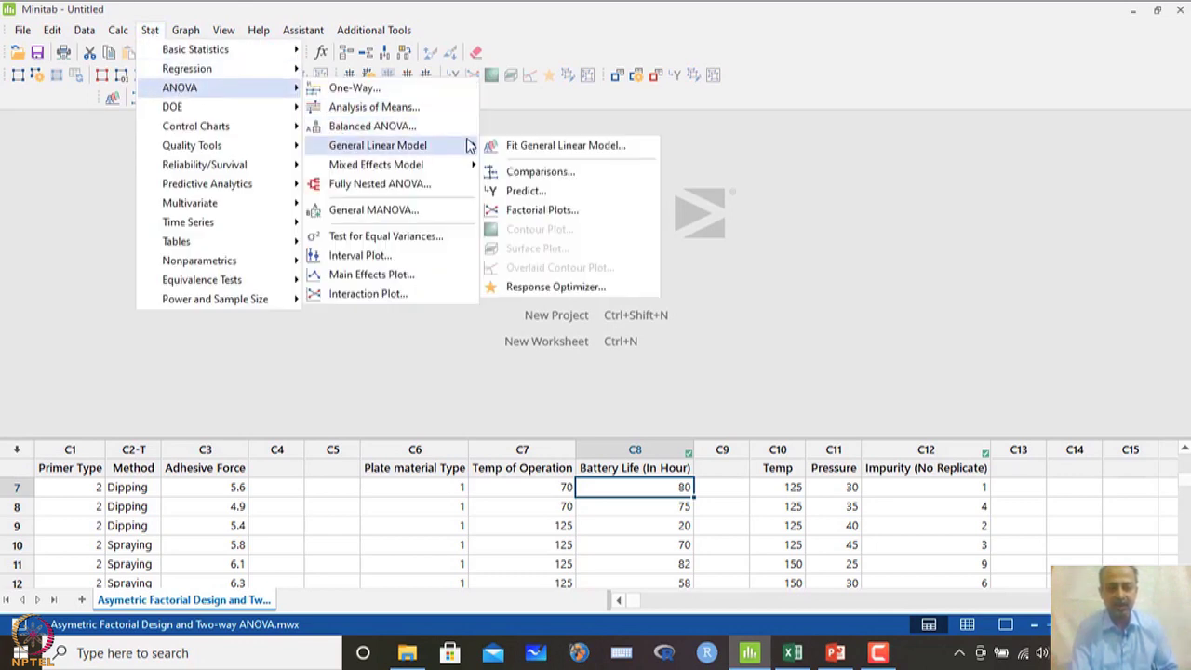
{"action": "left_click", "coordinate": [547, 149]}
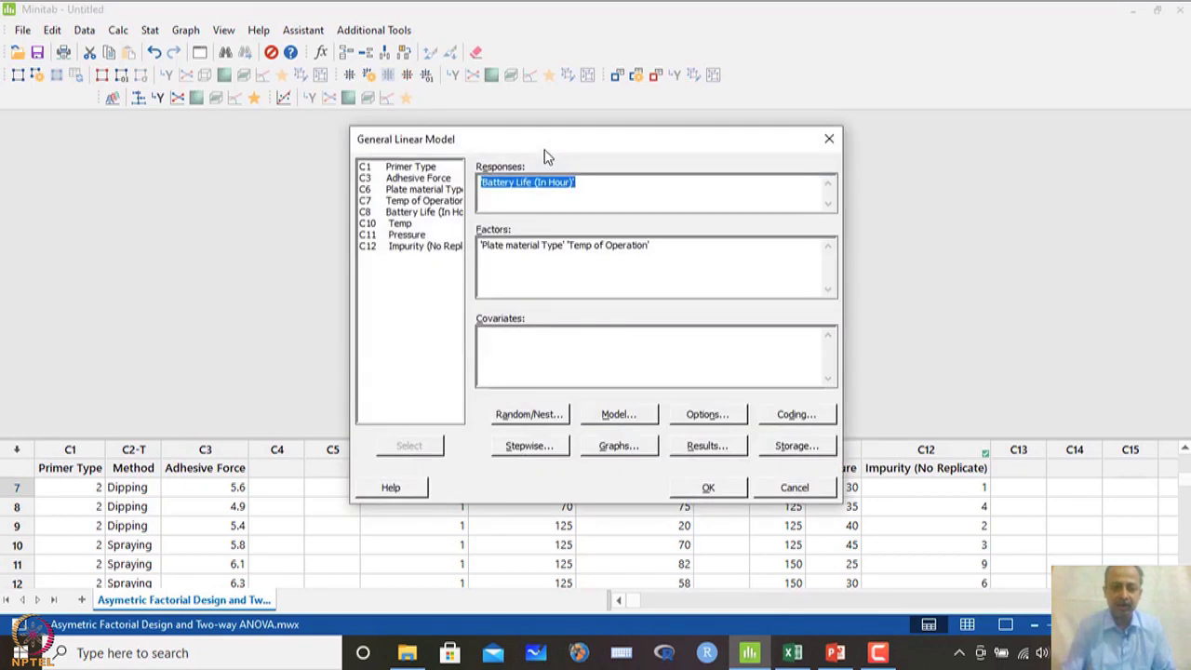
{"action": "left_click", "coordinate": [592, 183]}
{"action": "left_click_drag", "start_coordinate": [592, 183], "coordinate": [483, 177]}
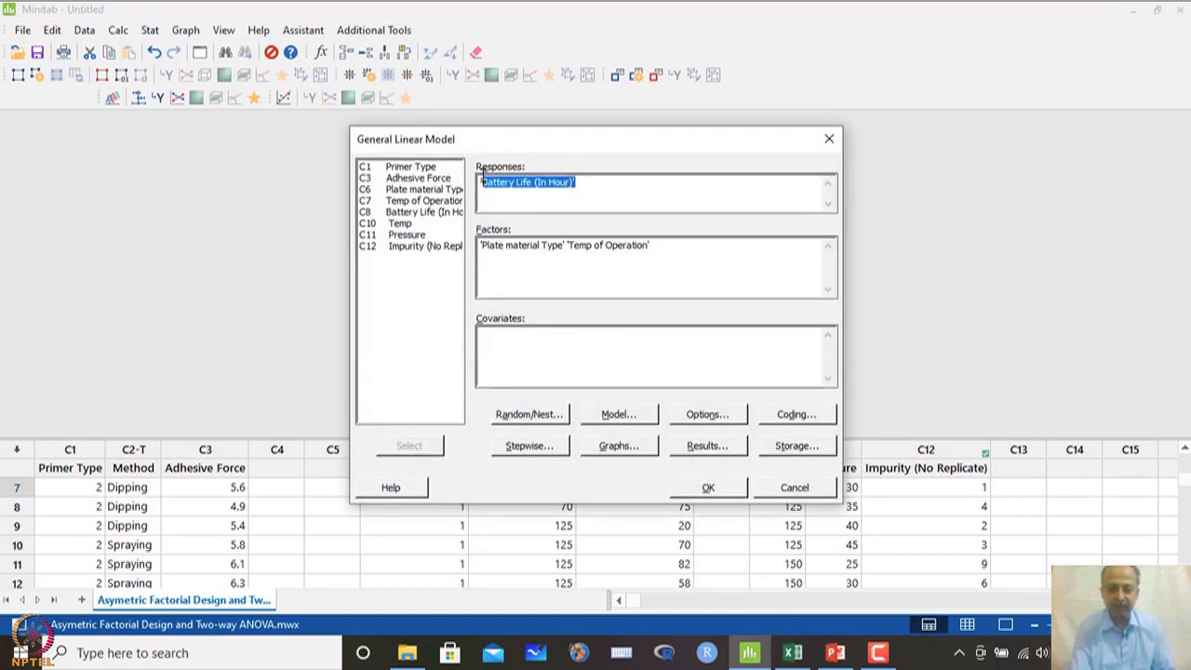
{"action": "left_click", "coordinate": [544, 245]}
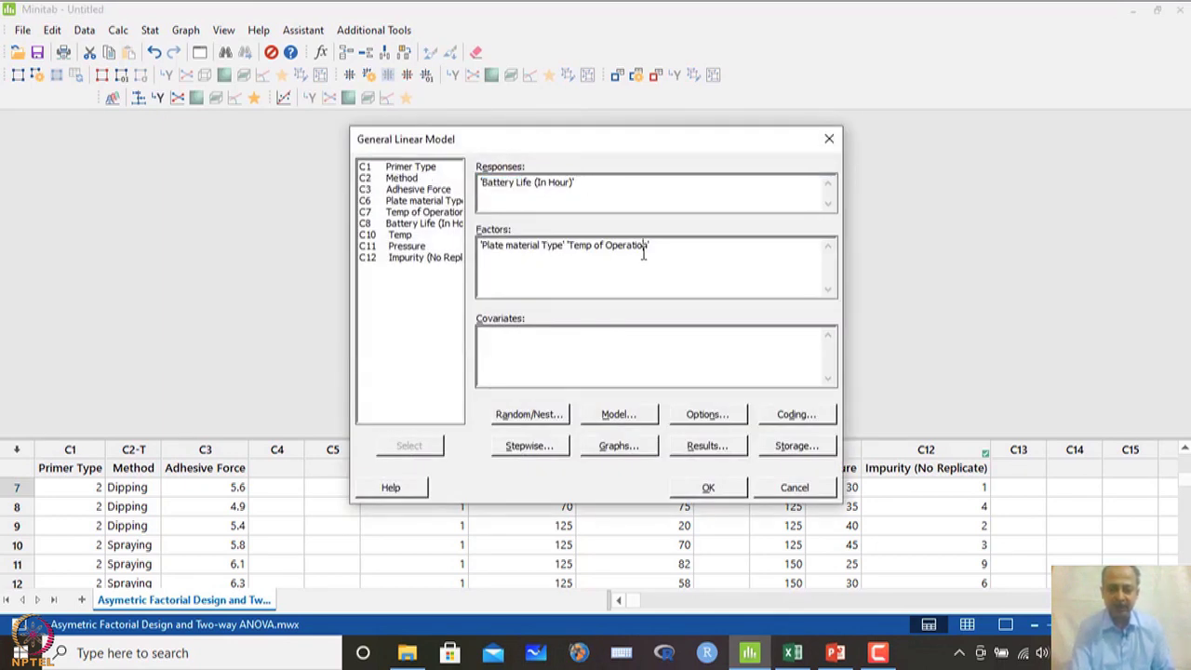
{"action": "left_click", "coordinate": [619, 415]}
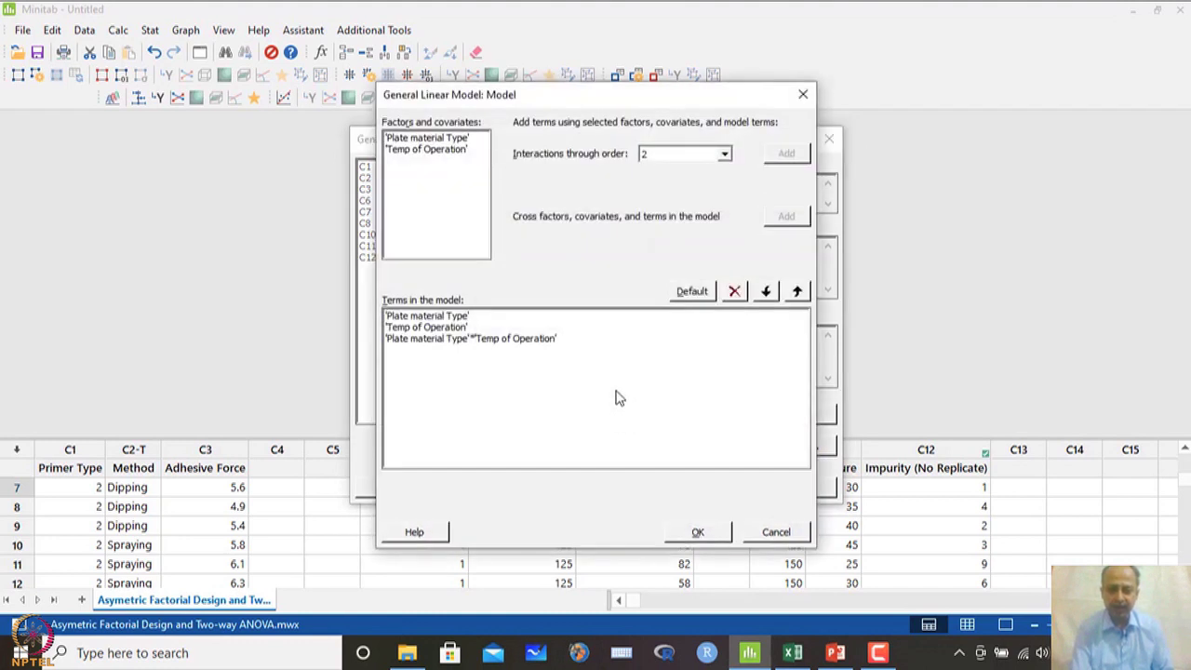
{"action": "left_click", "coordinate": [456, 341]}
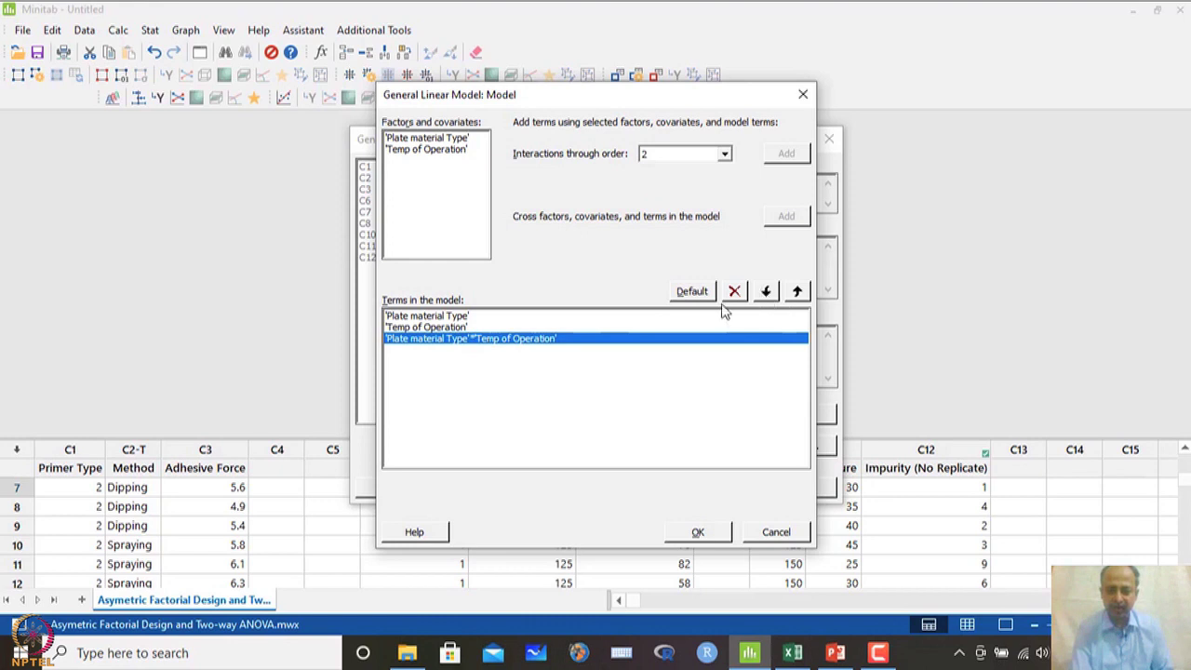
{"action": "left_click", "coordinate": [698, 533]}
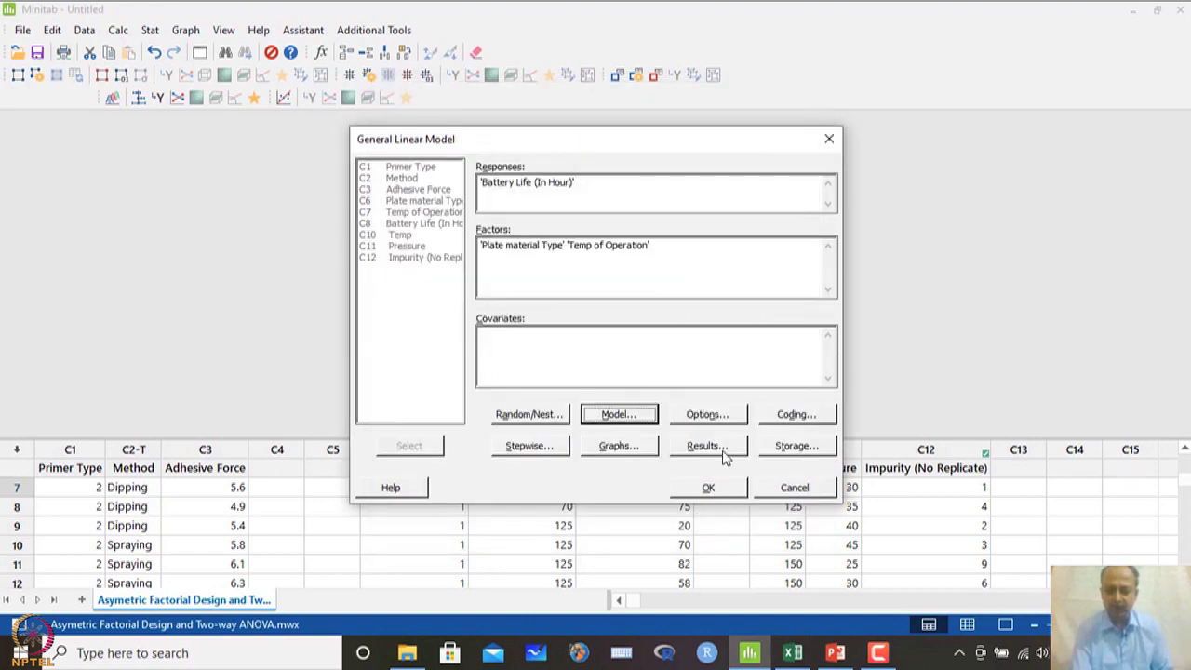
{"action": "left_click", "coordinate": [717, 419]}
{"action": "left_click", "coordinate": [705, 528]}
Step: Request a normal probability plot and a residuals versus fits plot using standardized residuals, and run the general linear model
{"action": "left_click", "coordinate": [637, 451]}
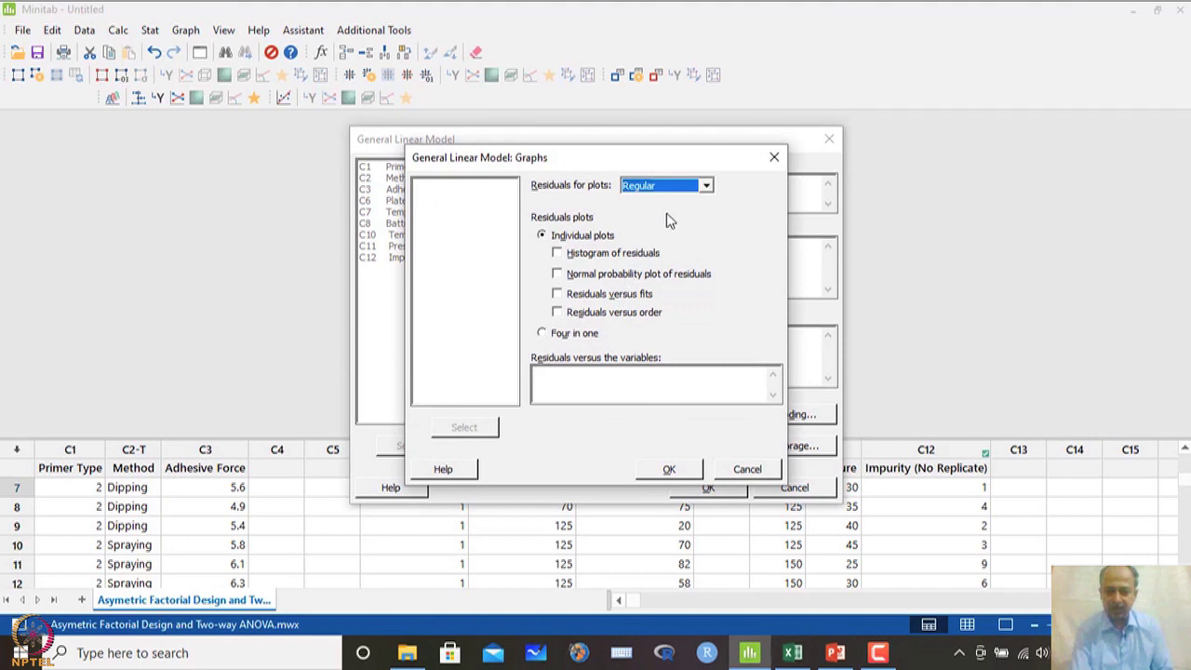
{"action": "left_click", "coordinate": [706, 186]}
{"action": "left_click", "coordinate": [671, 199]}
{"action": "left_click", "coordinate": [706, 185]}
{"action": "left_click", "coordinate": [665, 210]}
{"action": "left_click", "coordinate": [647, 274]}
{"action": "left_click", "coordinate": [642, 294]}
{"action": "left_click", "coordinate": [684, 476]}
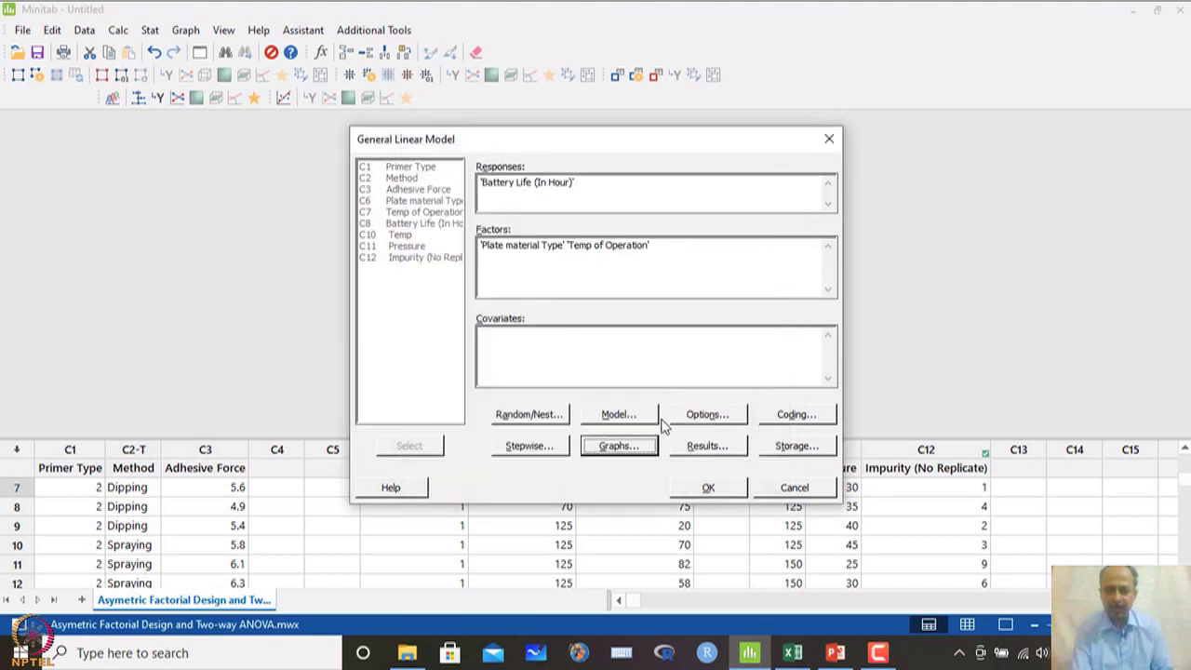
{"action": "left_click", "coordinate": [712, 489]}
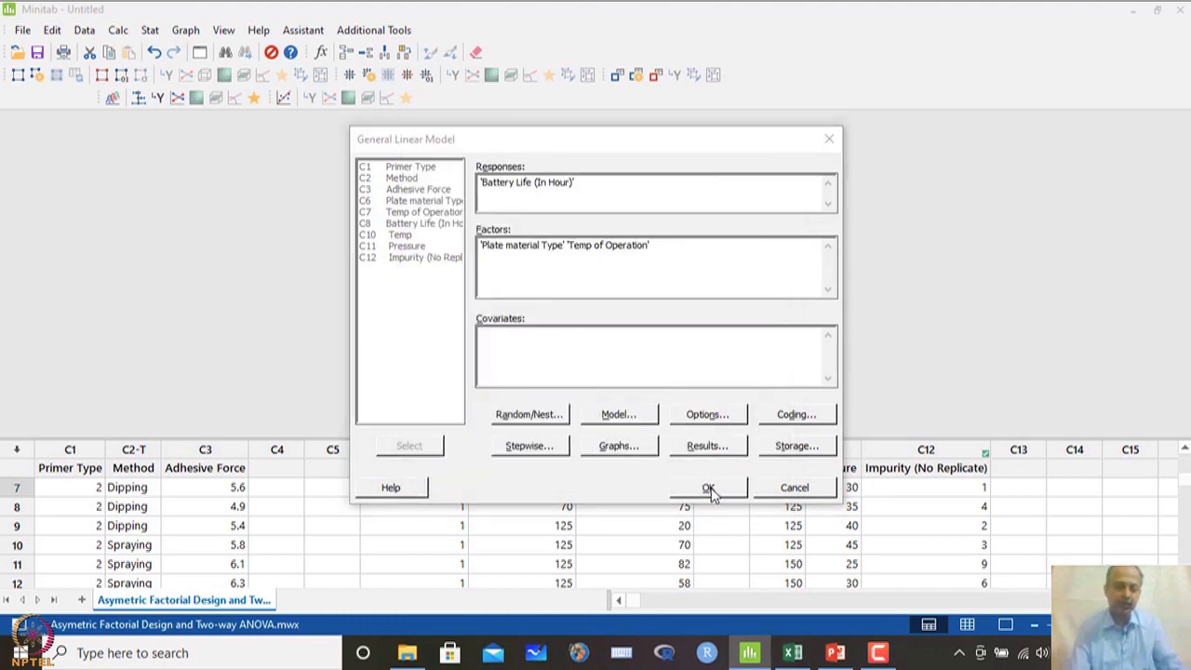
Step: Review the general linear model's ANOVA table, model summary, coefficients, regression equation, unusual observations and residual plots
{"action": "scroll", "coordinate": [446, 314], "scroll_direction": "down", "scroll_amount": 2}
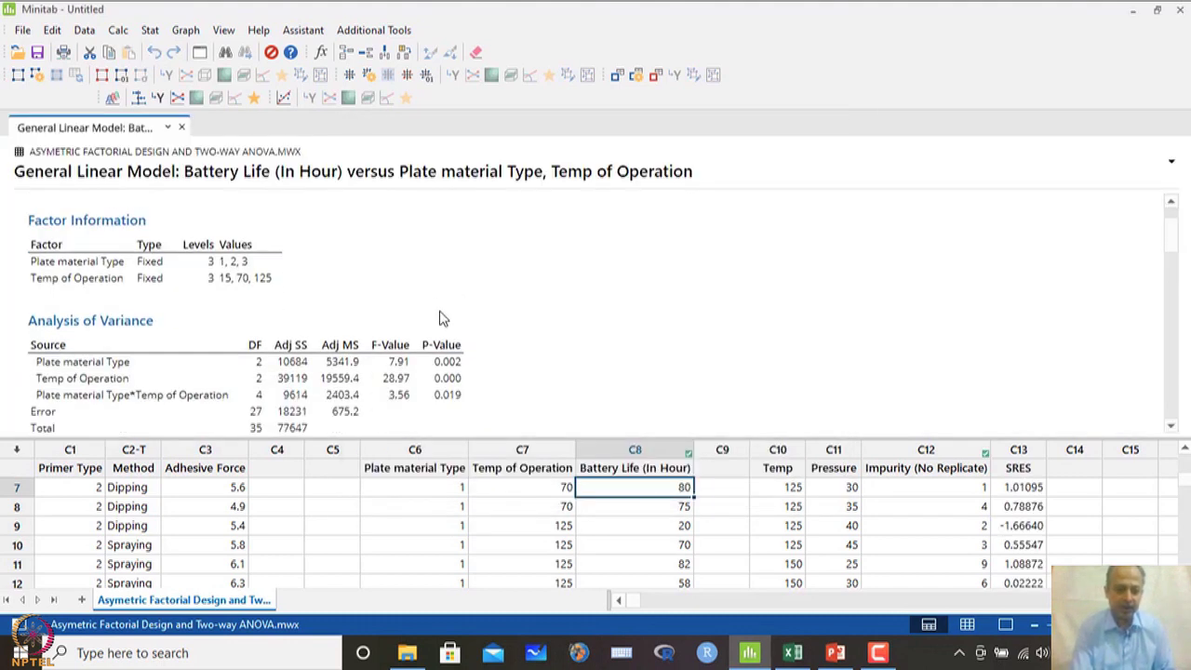
{"action": "scroll", "coordinate": [477, 358], "scroll_direction": "down", "scroll_amount": 2}
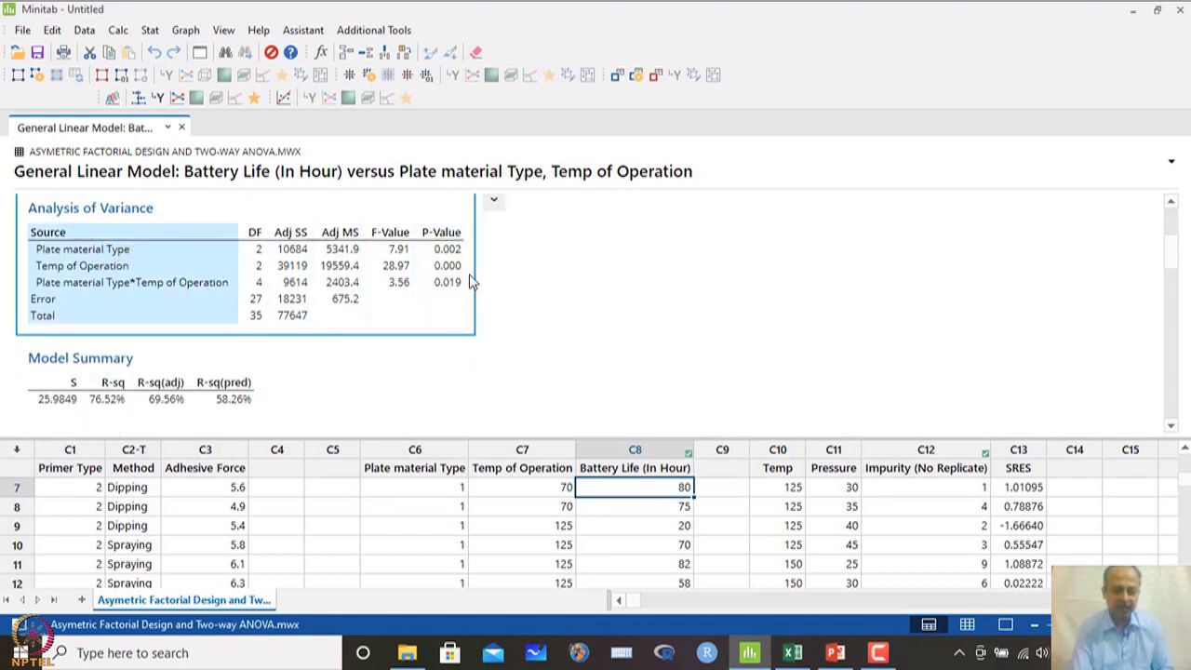
{"action": "scroll", "coordinate": [359, 321], "scroll_direction": "down", "scroll_amount": 3}
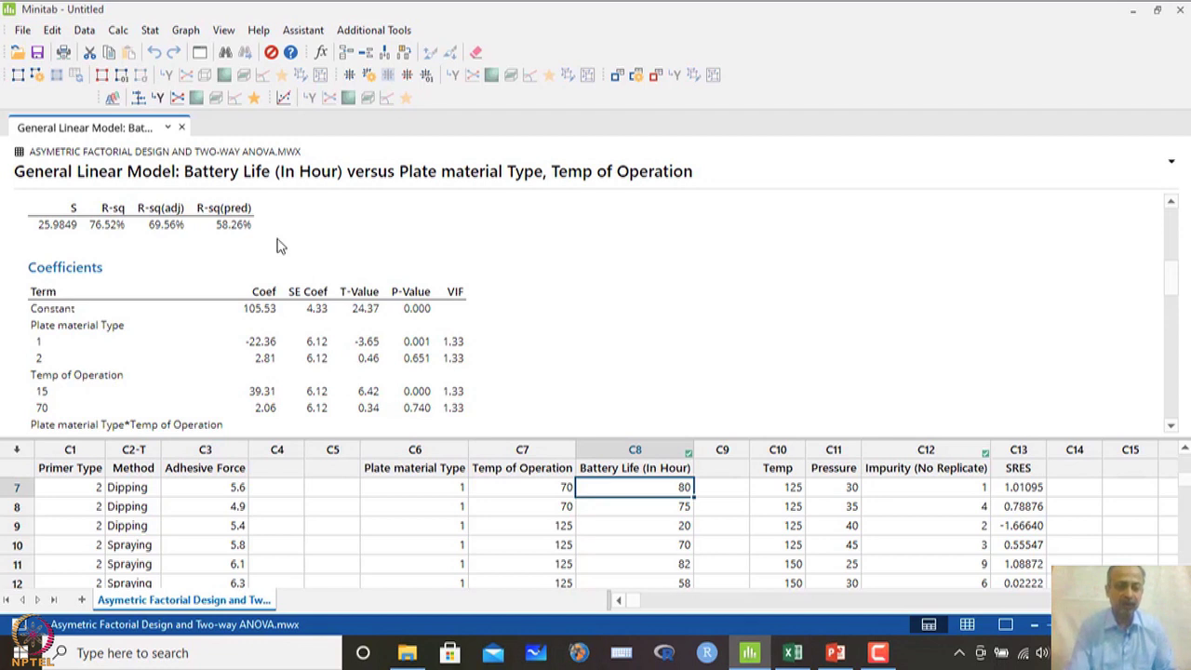
{"action": "scroll", "coordinate": [375, 304], "scroll_direction": "down", "scroll_amount": 3}
{"action": "scroll", "coordinate": [375, 304], "scroll_direction": "down", "scroll_amount": 1}
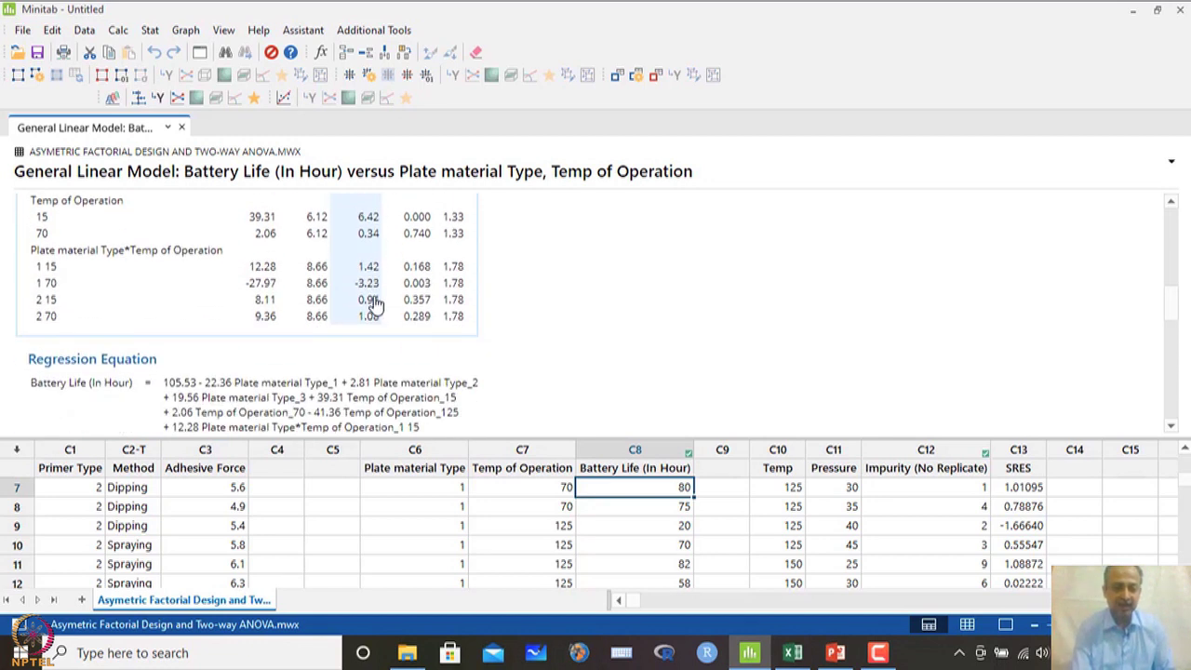
{"action": "scroll", "coordinate": [339, 311], "scroll_direction": "up", "scroll_amount": 4}
{"action": "scroll", "coordinate": [381, 333], "scroll_direction": "down", "scroll_amount": 3}
{"action": "scroll", "coordinate": [396, 337], "scroll_direction": "down", "scroll_amount": 9}
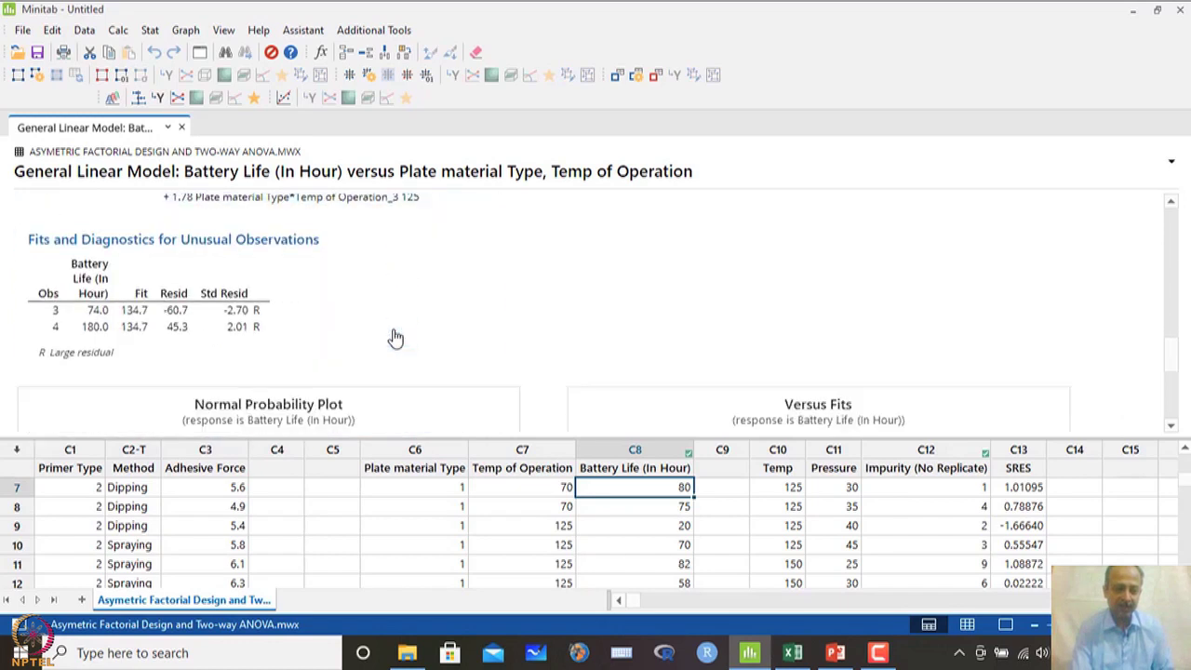
{"action": "scroll", "coordinate": [395, 338], "scroll_direction": "down", "scroll_amount": 7}
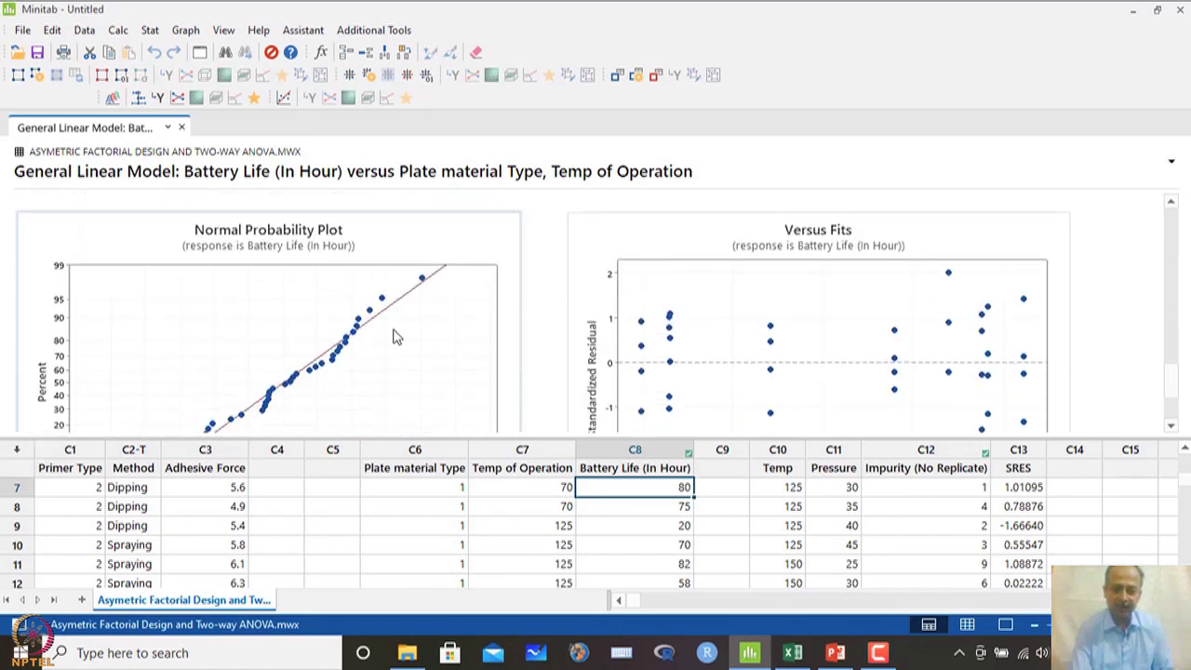
{"action": "scroll", "coordinate": [395, 336], "scroll_direction": "down", "scroll_amount": 5}
{"action": "scroll", "coordinate": [395, 337], "scroll_direction": "up", "scroll_amount": 20}
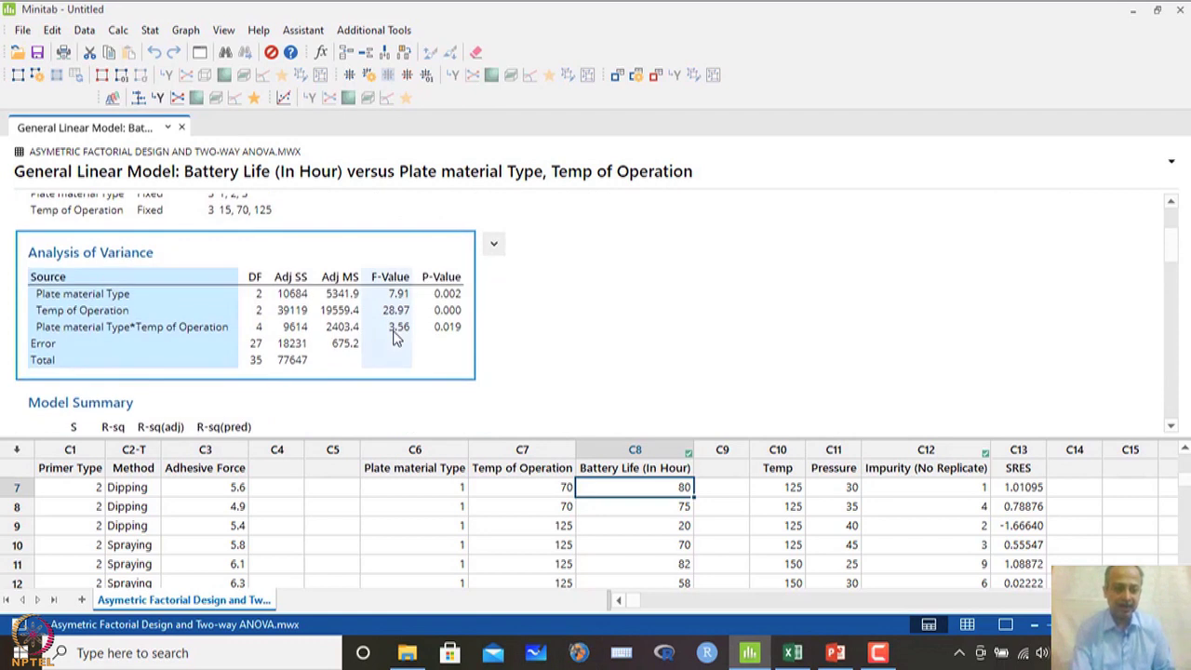
{"action": "scroll", "coordinate": [159, 344], "scroll_direction": "up", "scroll_amount": 4}
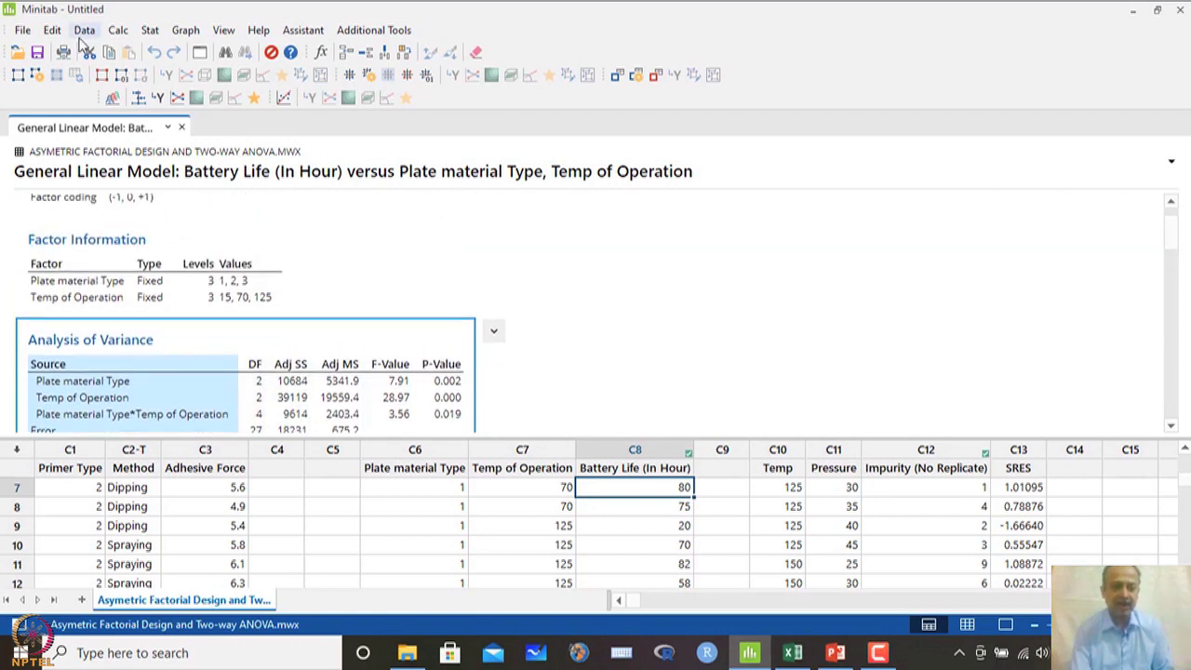
Step: Predict Battery Life (In Hour) from the general linear model for Plate material Type 3 and Temp of Operation 15
{"action": "left_click", "coordinate": [150, 31]}
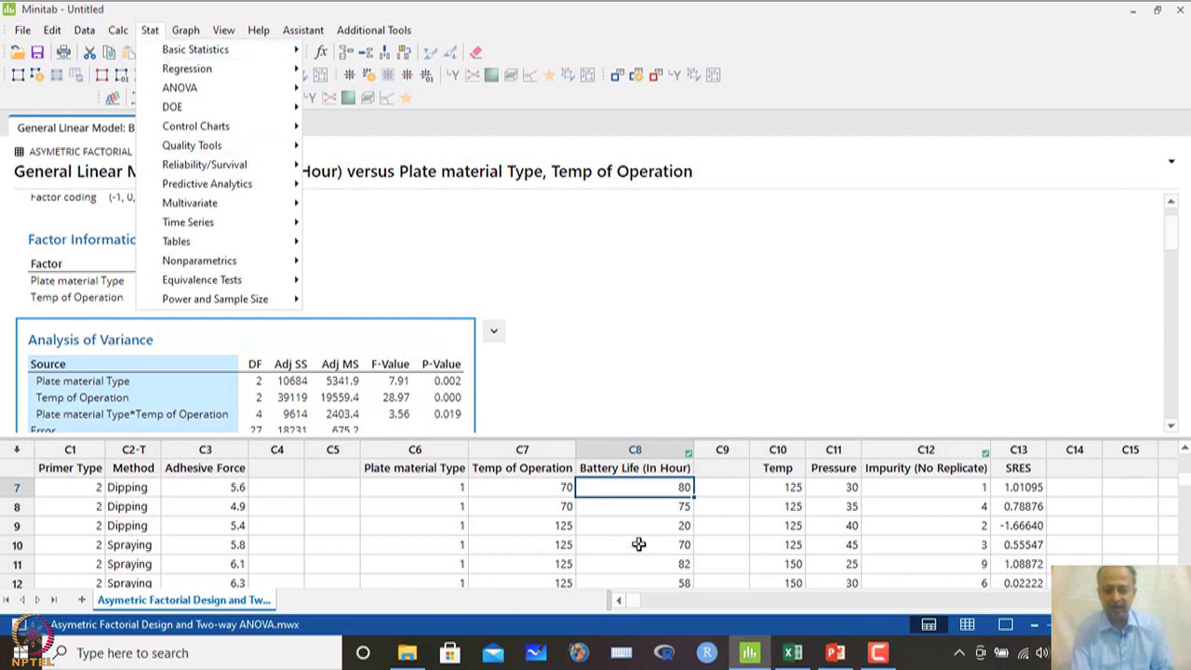
{"action": "mouse_move", "coordinate": [229, 223]}
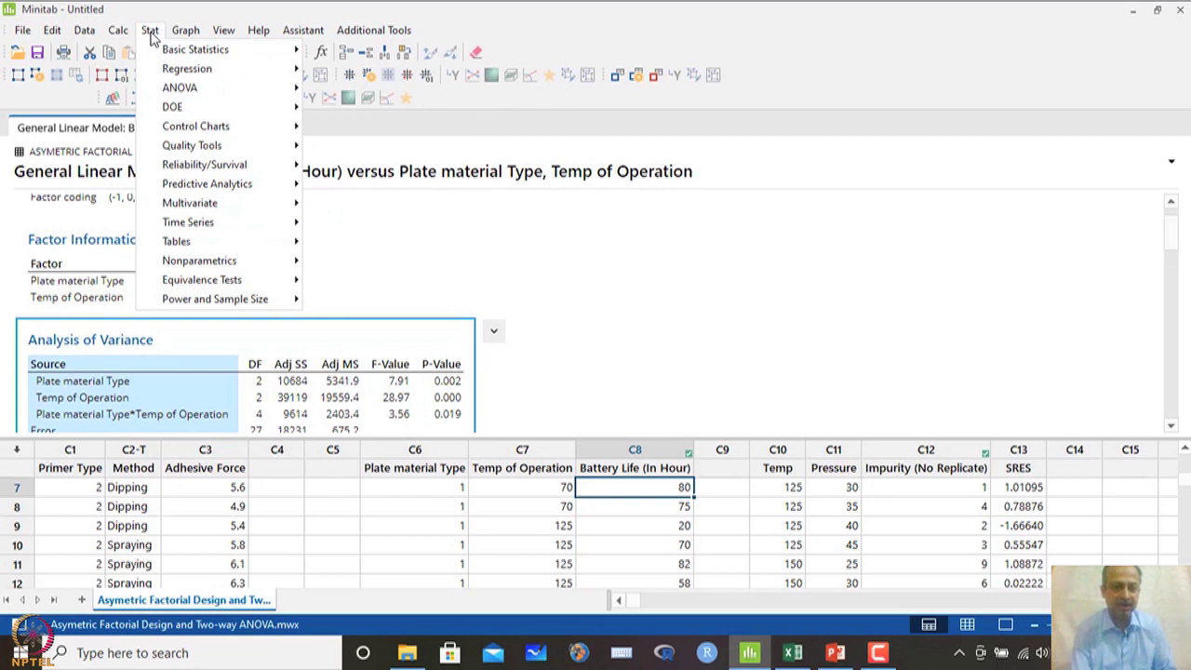
{"action": "mouse_move", "coordinate": [167, 86]}
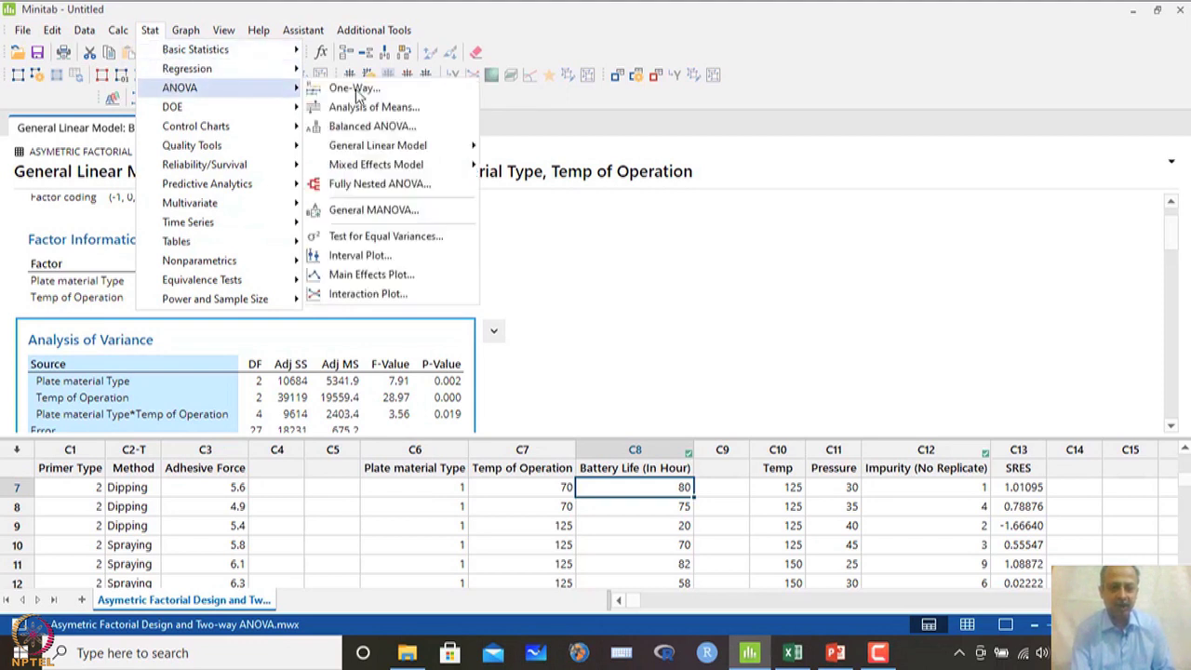
{"action": "mouse_move", "coordinate": [396, 154]}
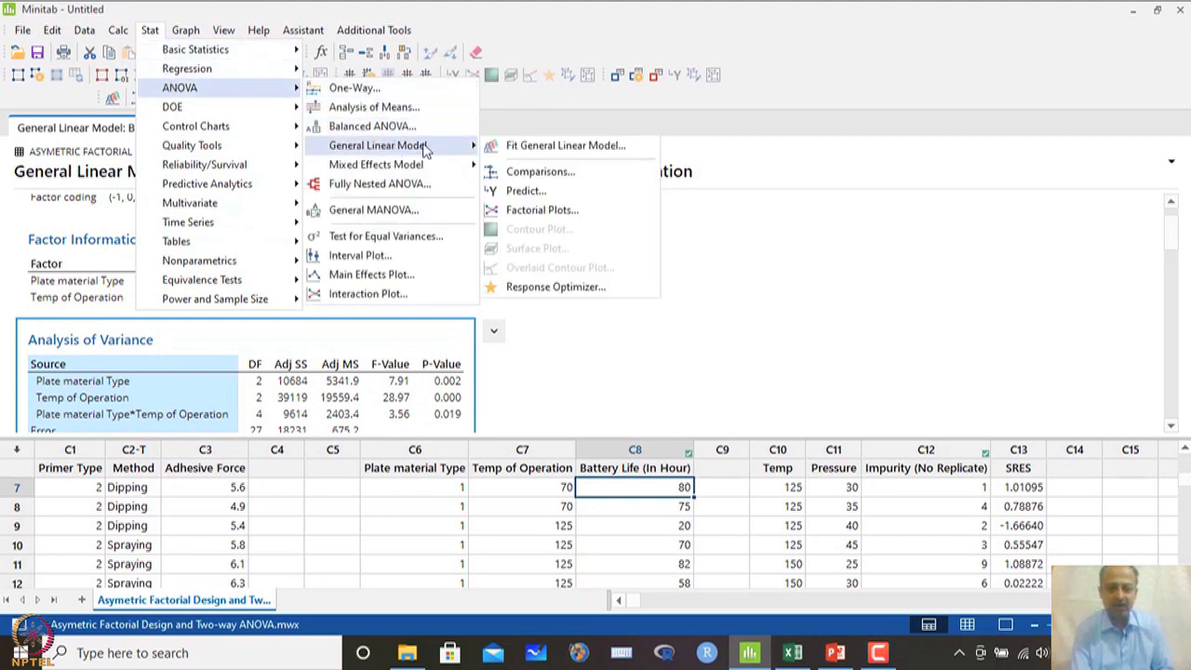
{"action": "left_click", "coordinate": [535, 191]}
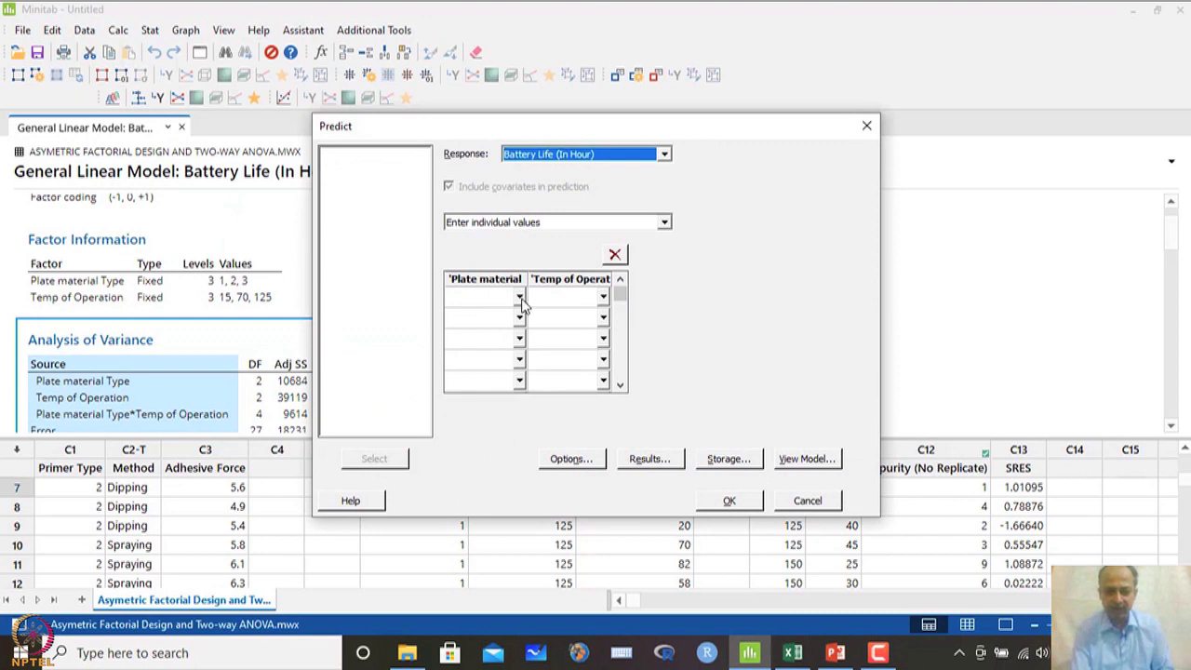
{"action": "left_click", "coordinate": [520, 300]}
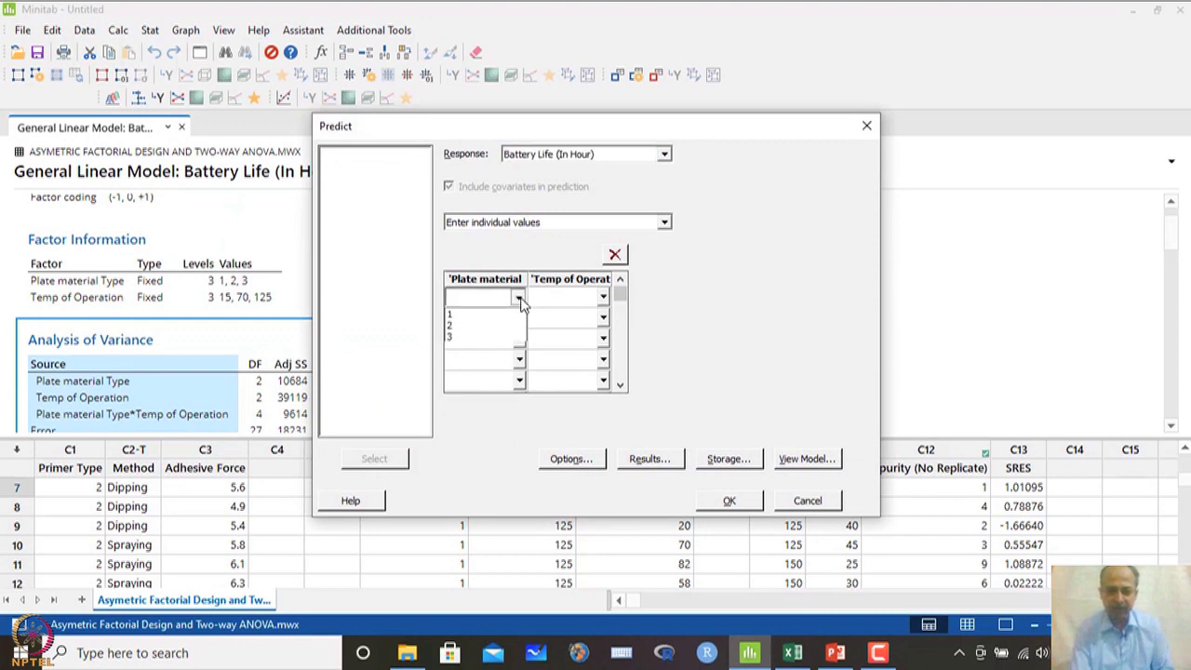
{"action": "left_click", "coordinate": [498, 338]}
{"action": "left_click", "coordinate": [602, 298]}
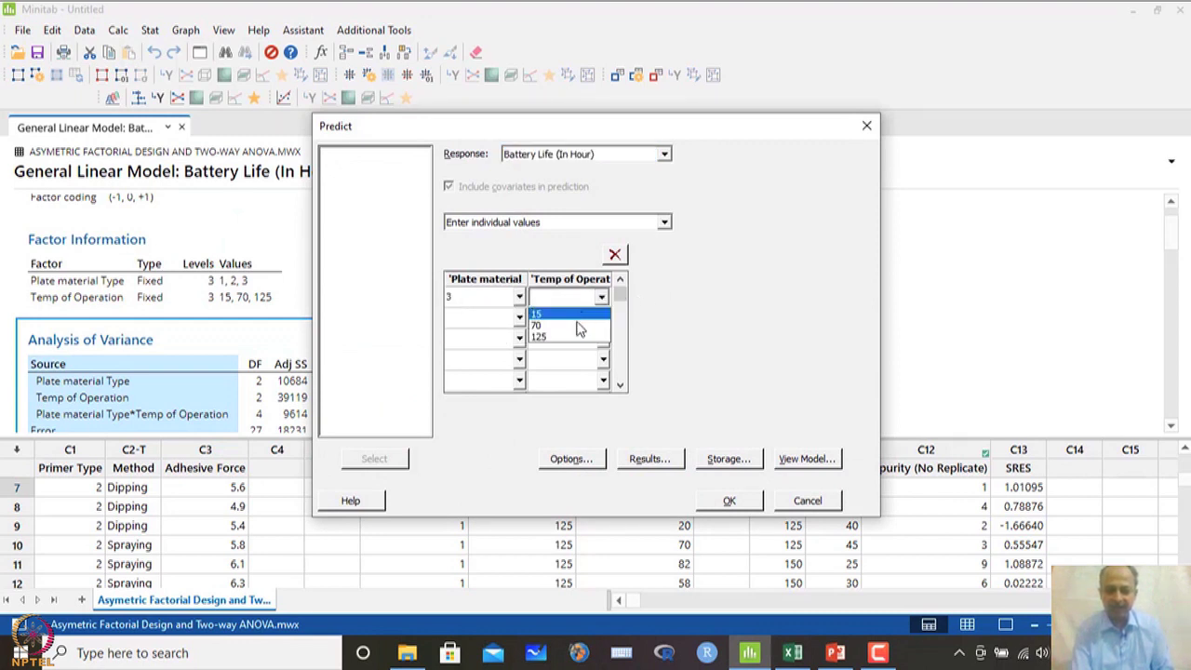
{"action": "left_click", "coordinate": [578, 316]}
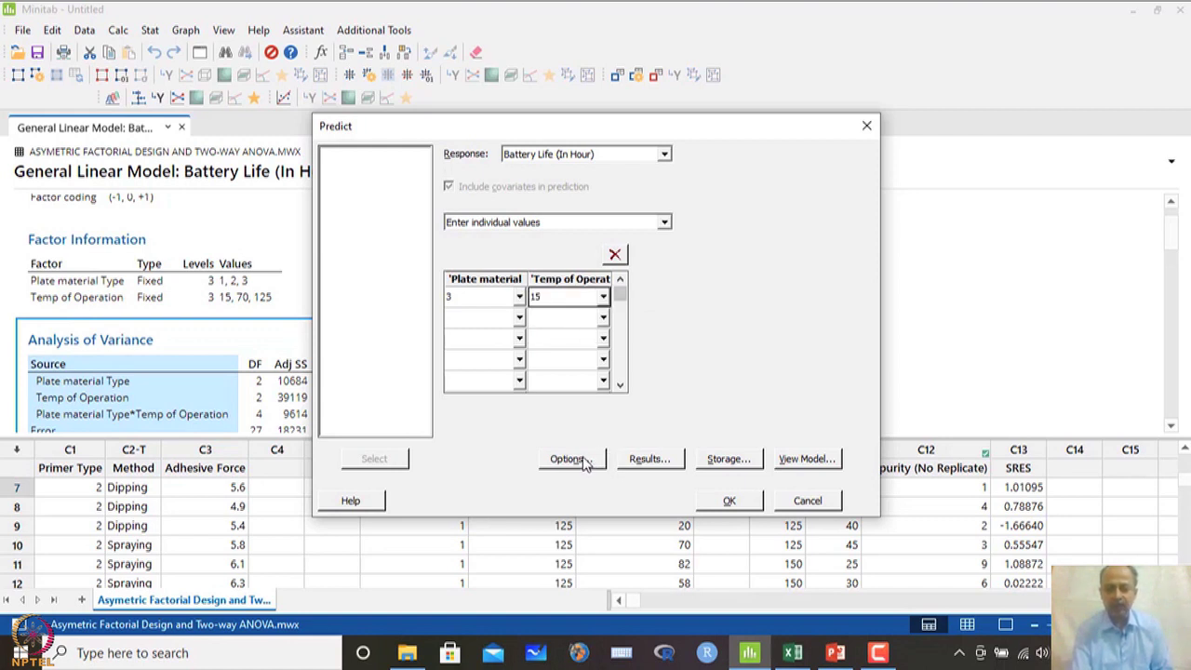
{"action": "left_click", "coordinate": [729, 502]}
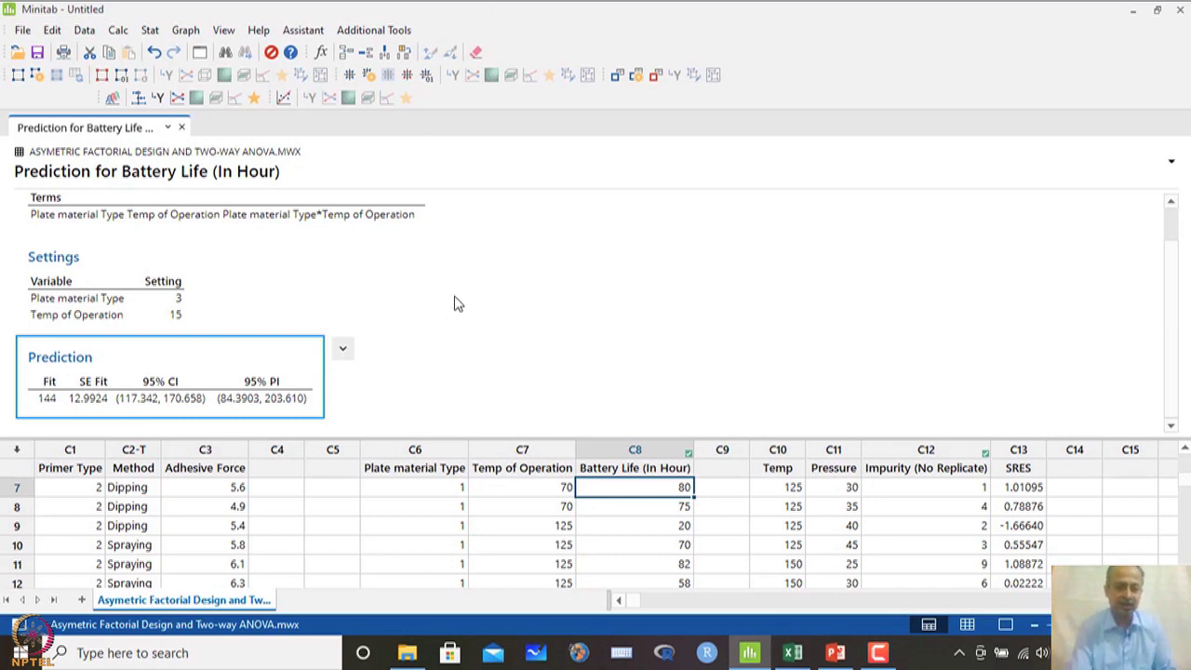
Step: Highlight the Temp of Operation, Plate material Type and Battery Life (In Hour) worksheet columns in turn
{"action": "left_click", "coordinate": [521, 450]}
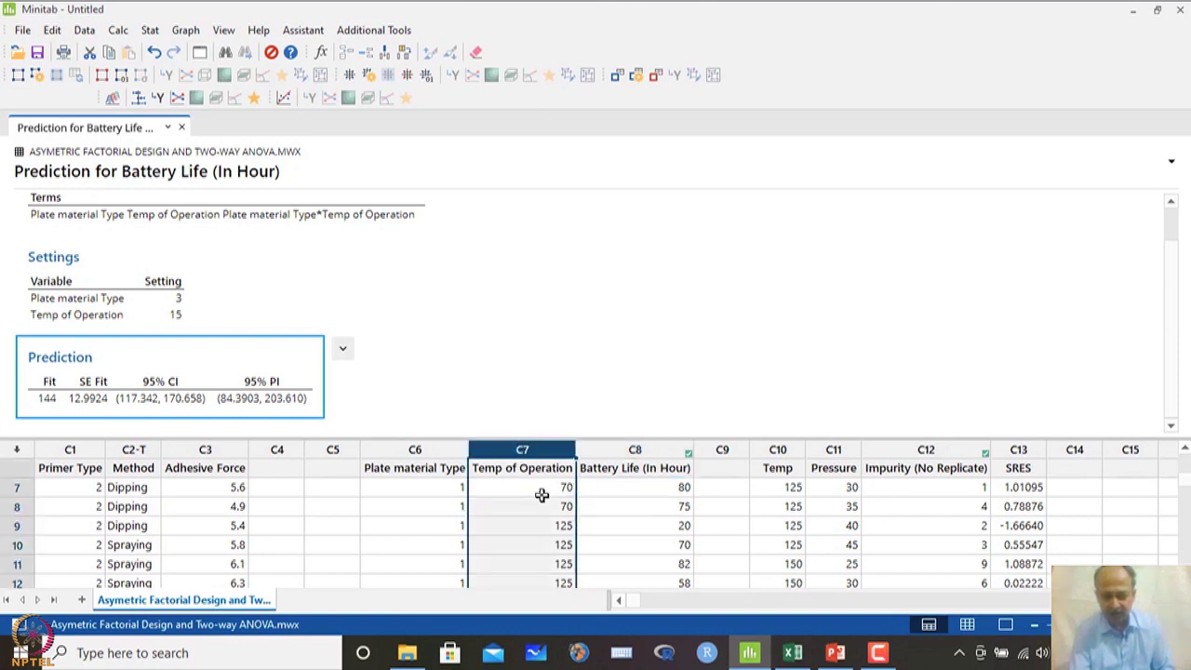
{"action": "left_click", "coordinate": [421, 450]}
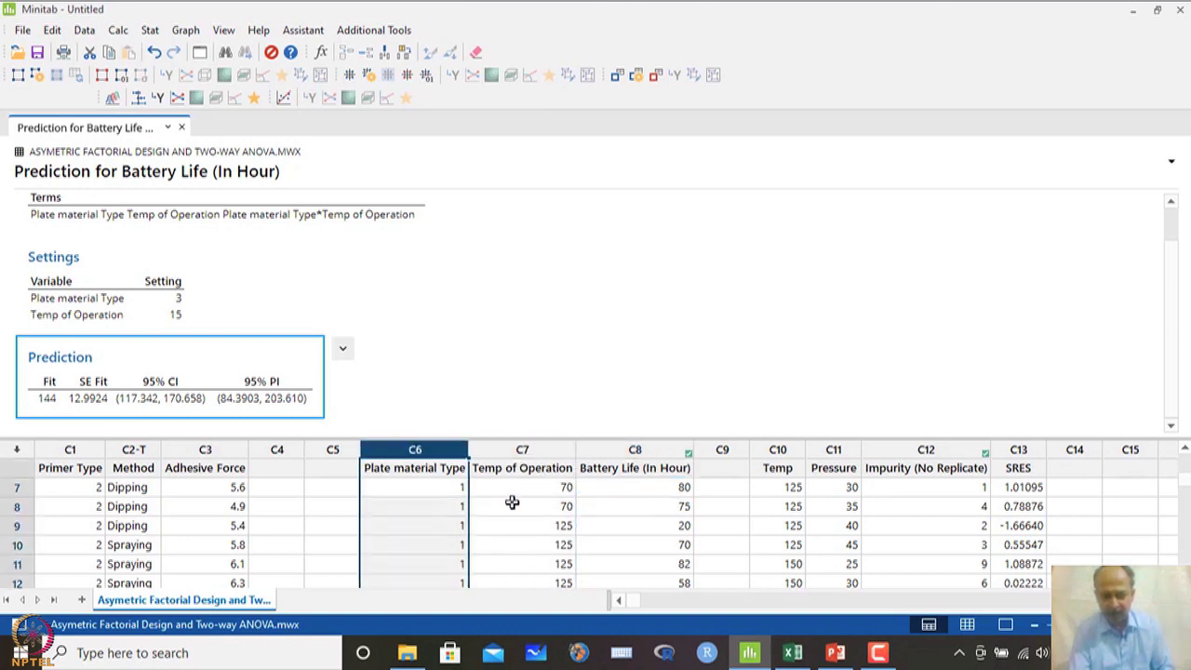
{"action": "left_click", "coordinate": [642, 450]}
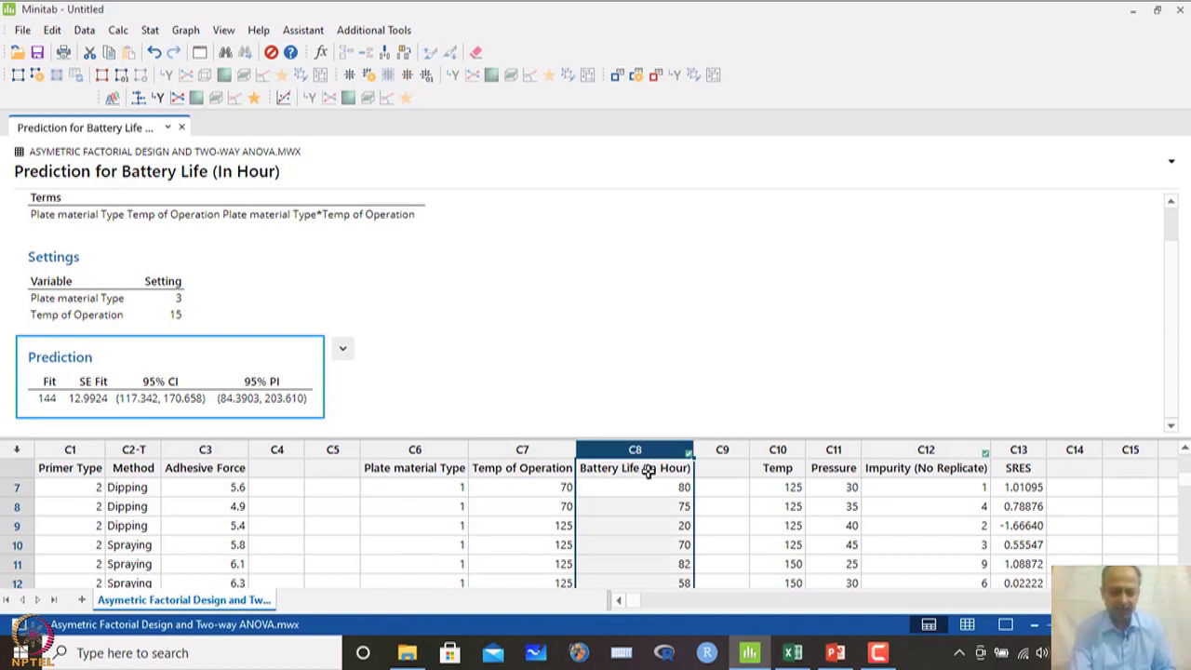
Step: Create a 3D surface plot with Battery Life (In Hour) as Z, Temp of Operation as Y and Plate material Type as X
{"action": "left_click", "coordinate": [185, 31]}
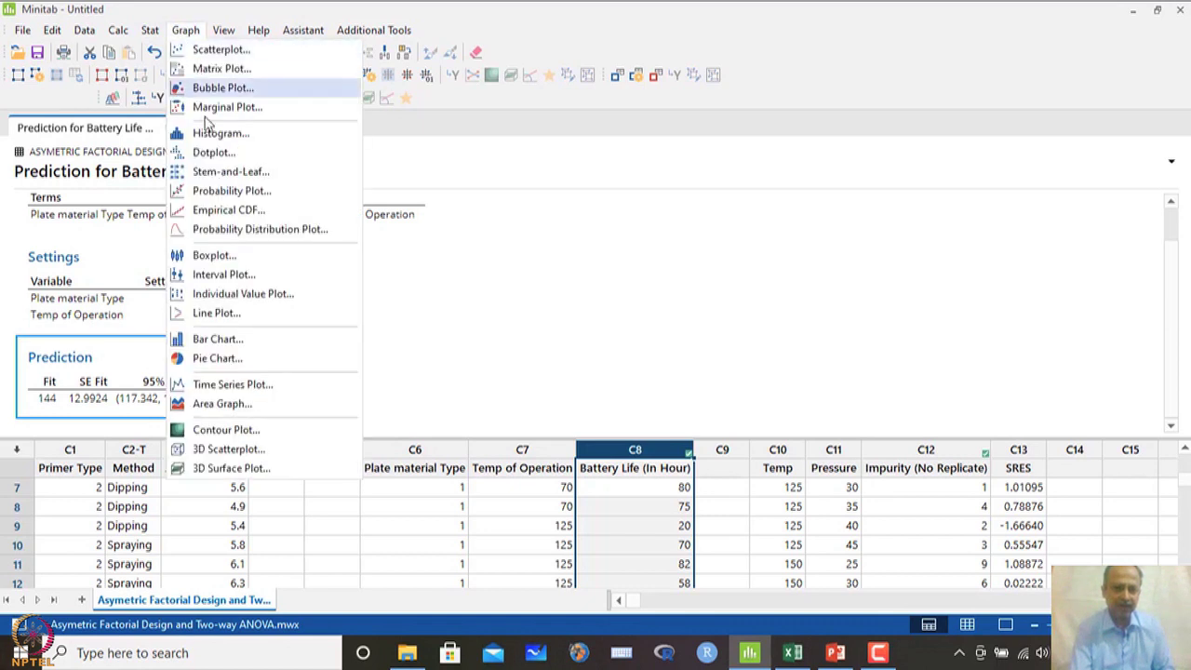
{"action": "left_click", "coordinate": [231, 468]}
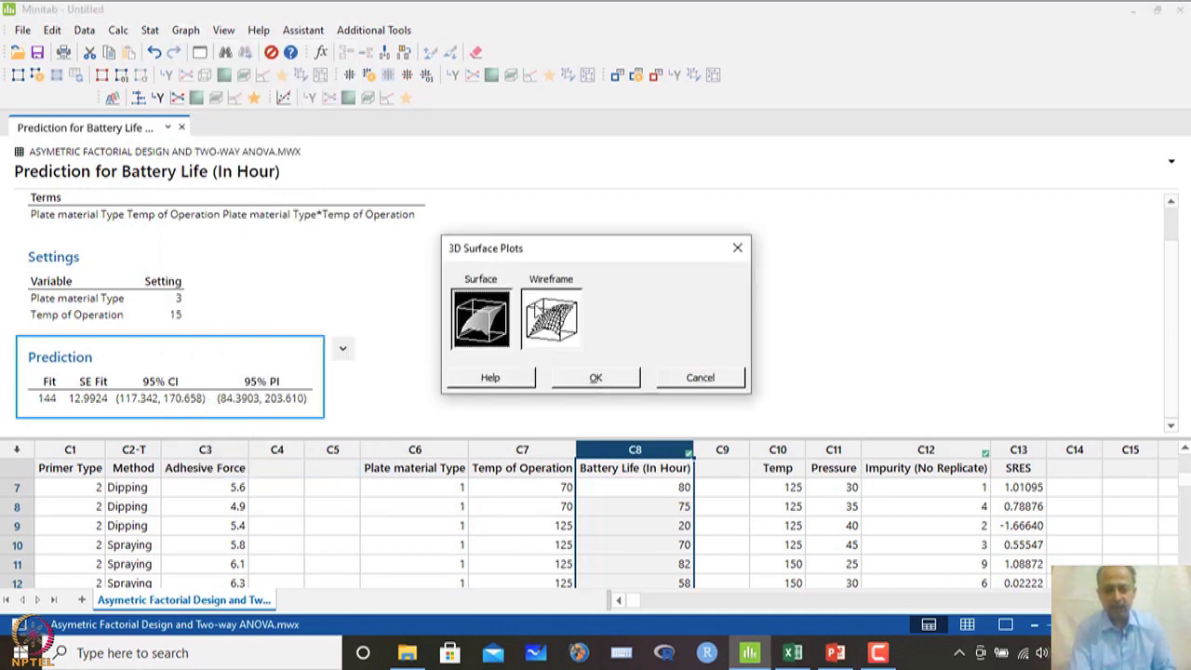
{"action": "left_click", "coordinate": [551, 318]}
{"action": "left_click", "coordinate": [484, 318]}
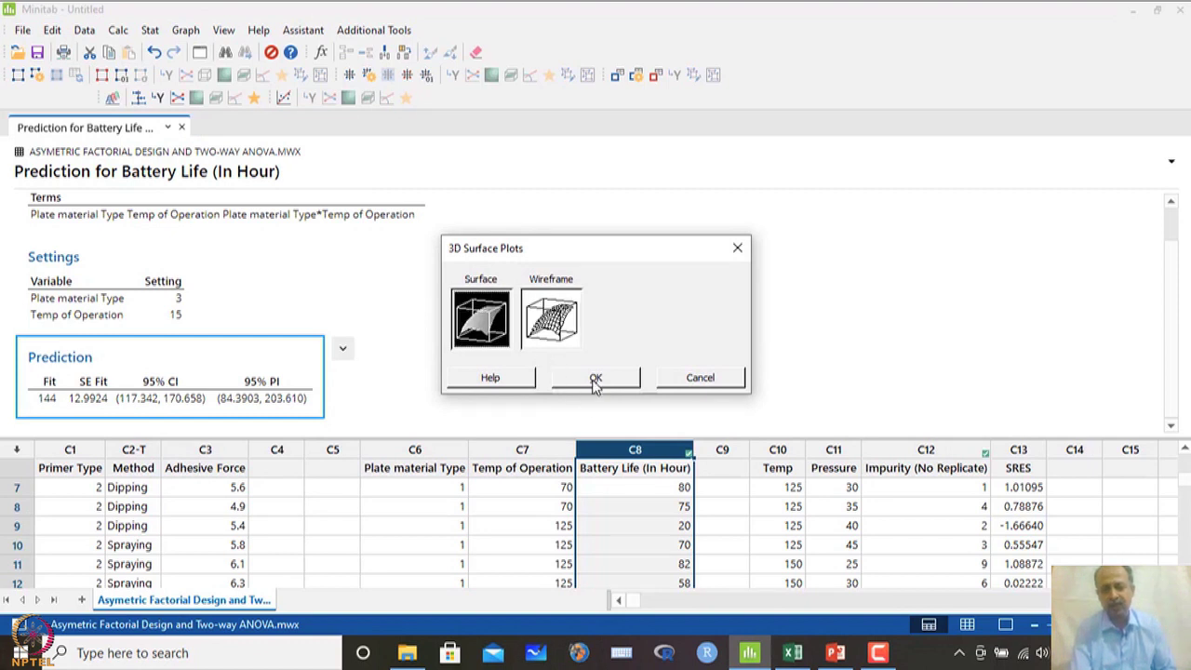
{"action": "left_click", "coordinate": [595, 377]}
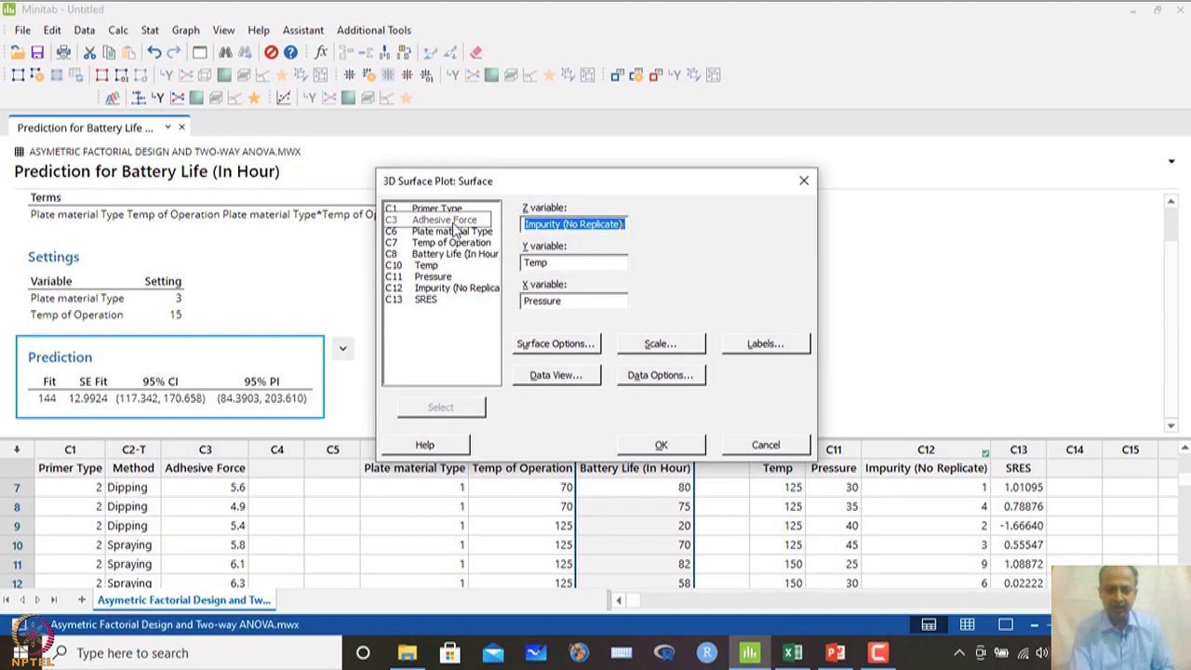
{"action": "double_click", "coordinate": [453, 254]}
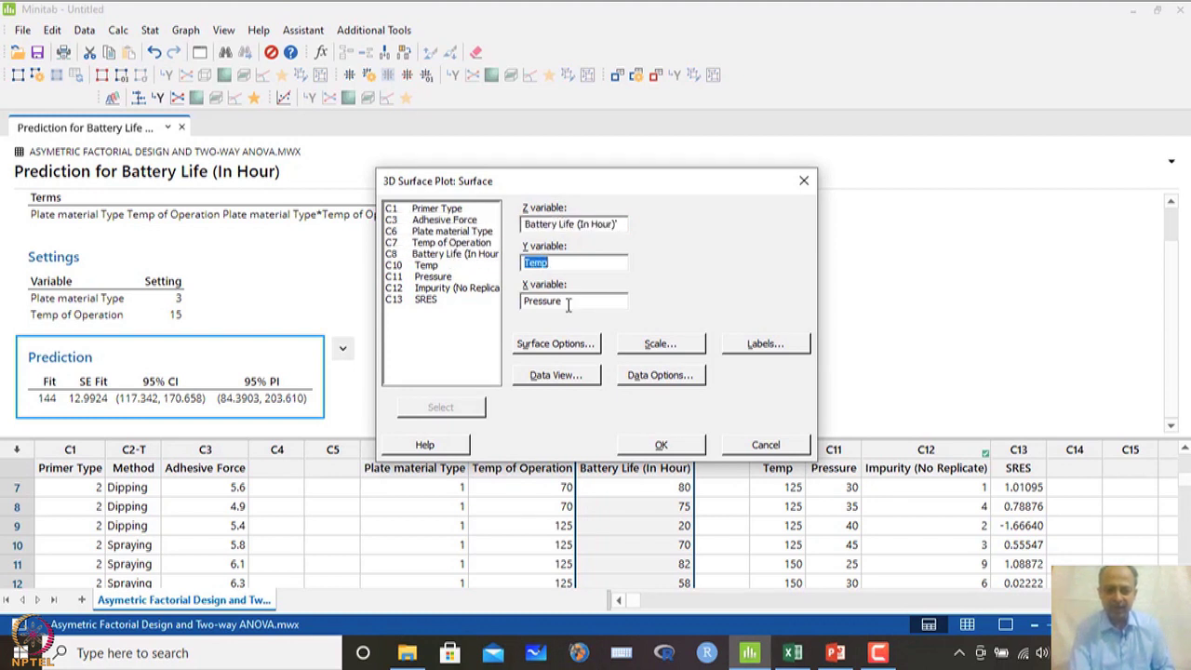
{"action": "double_click", "coordinate": [451, 243]}
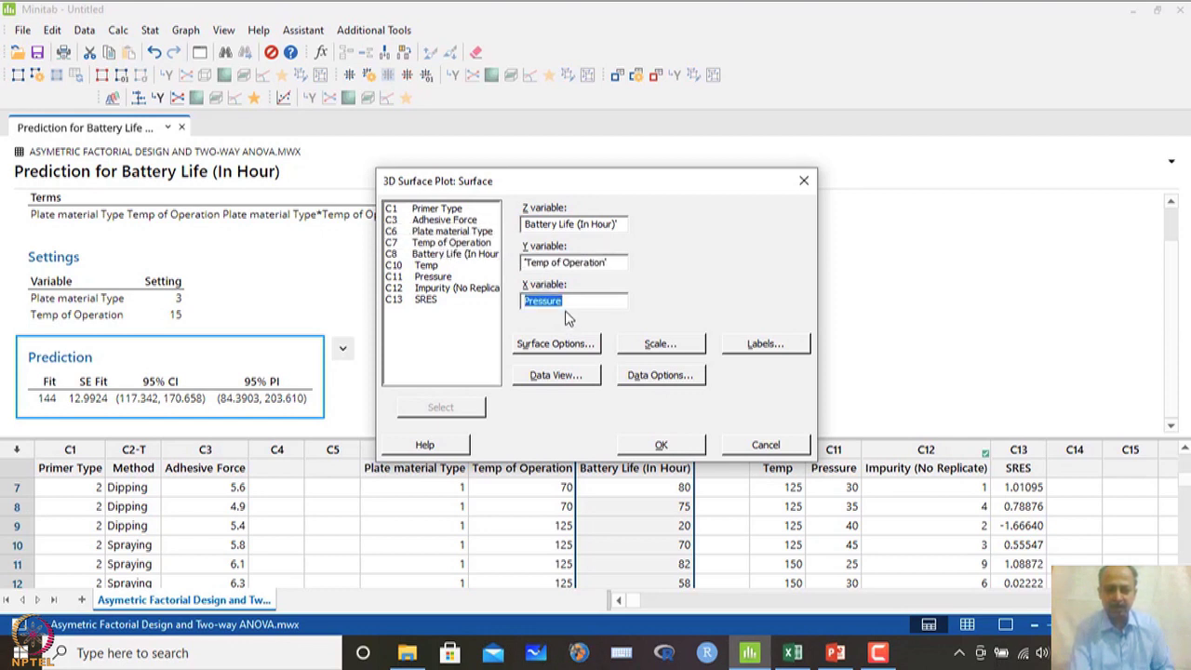
{"action": "double_click", "coordinate": [451, 231]}
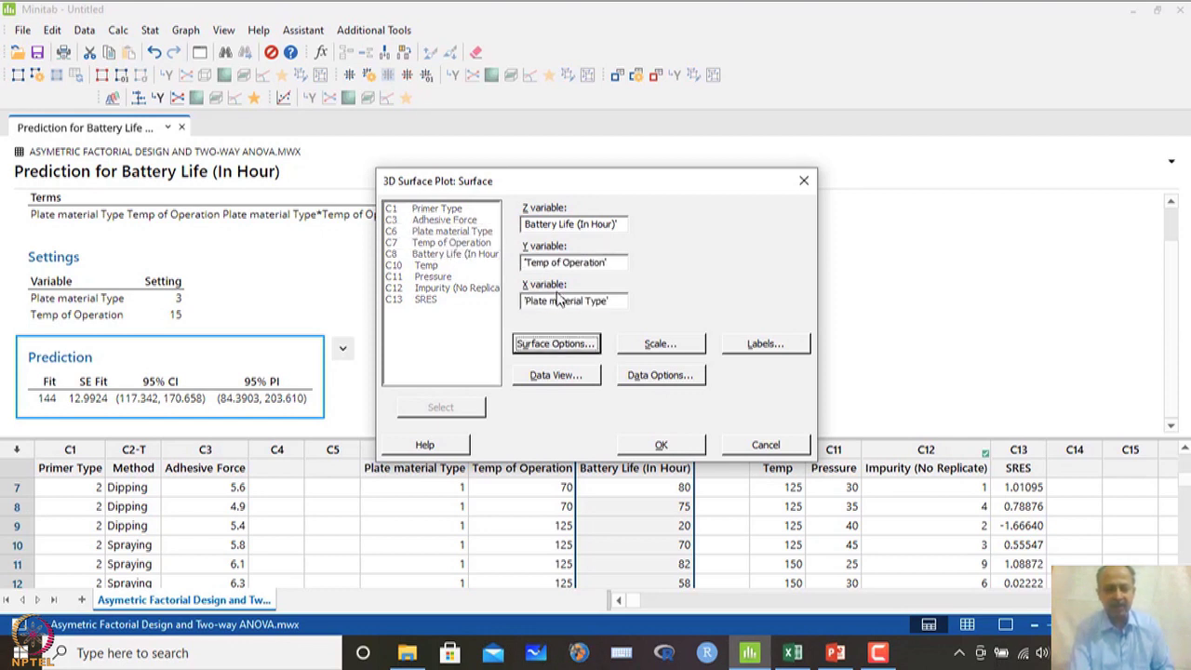
{"action": "left_click", "coordinate": [579, 344]}
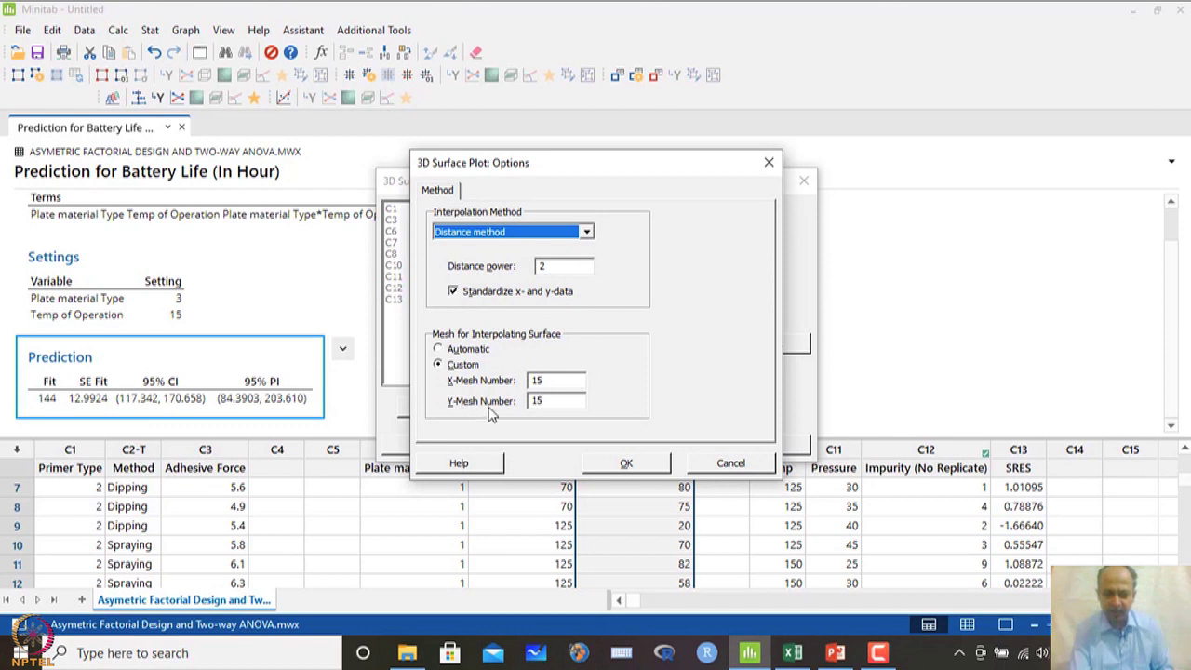
{"action": "left_click", "coordinate": [624, 464]}
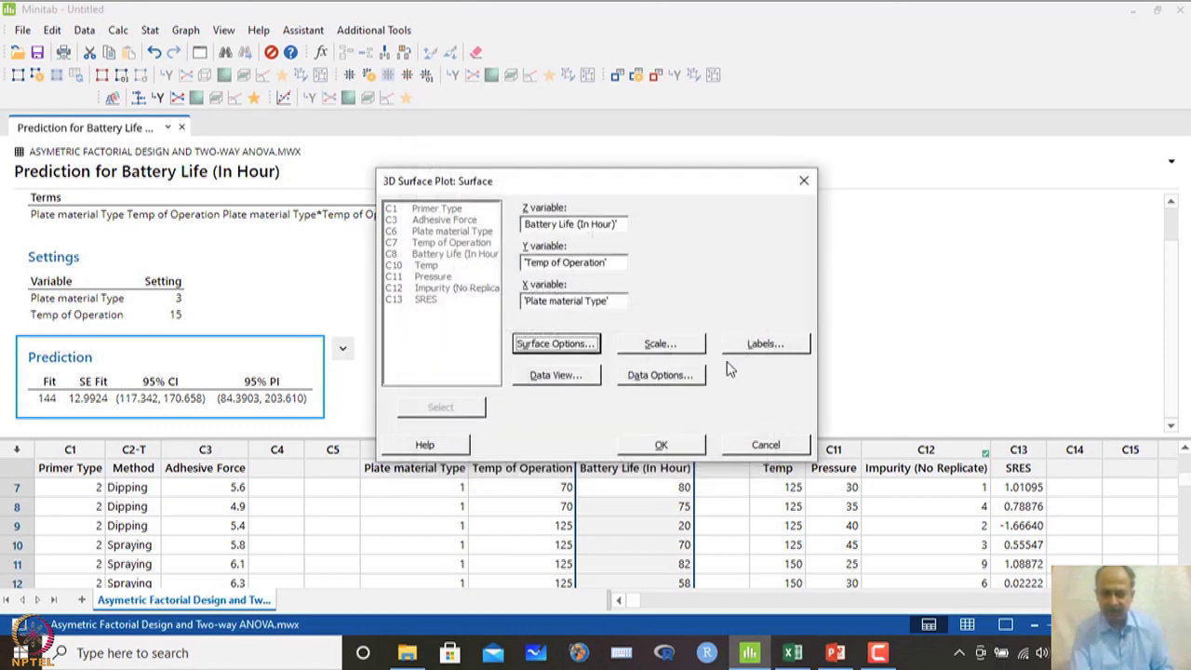
{"action": "left_click", "coordinate": [662, 445]}
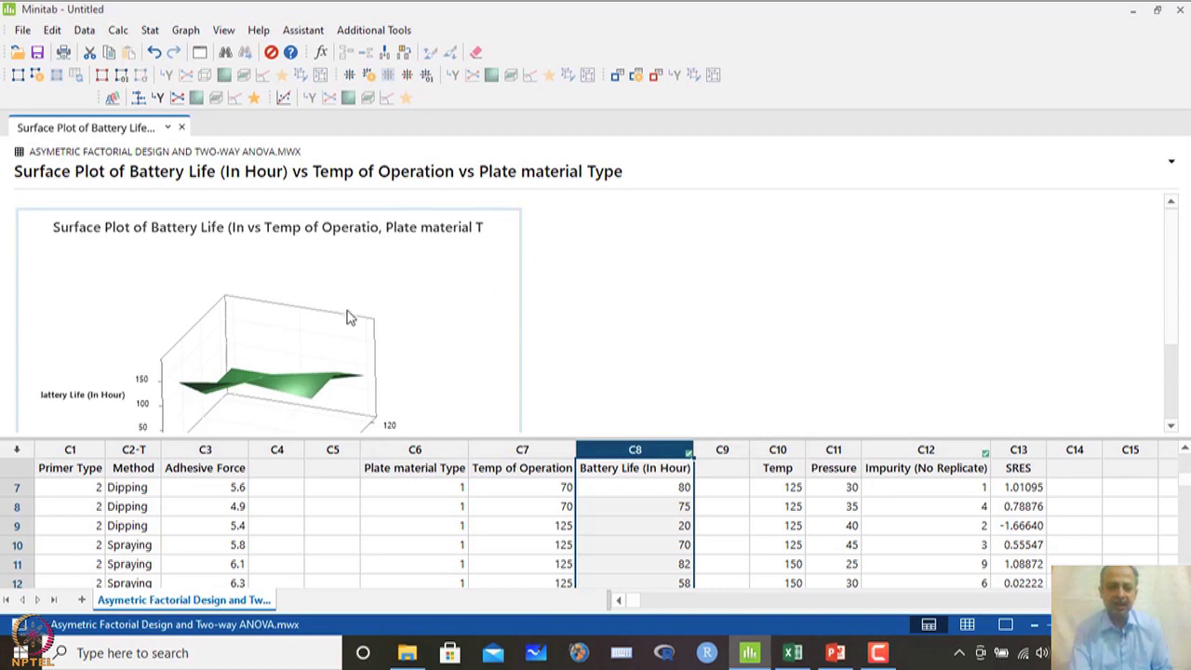
Step: Open the surface plot in a maximized graph editor and rotate it about the Z and X axes to examine the surface
{"action": "double_click", "coordinate": [326, 333]}
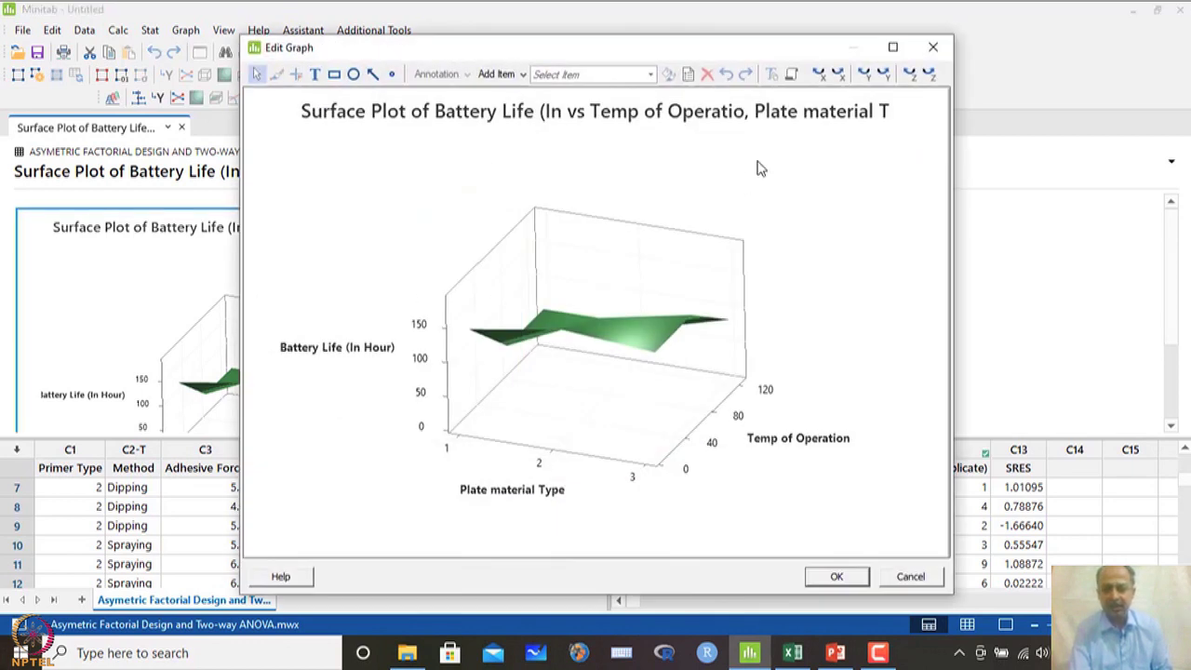
{"action": "left_click", "coordinate": [893, 48]}
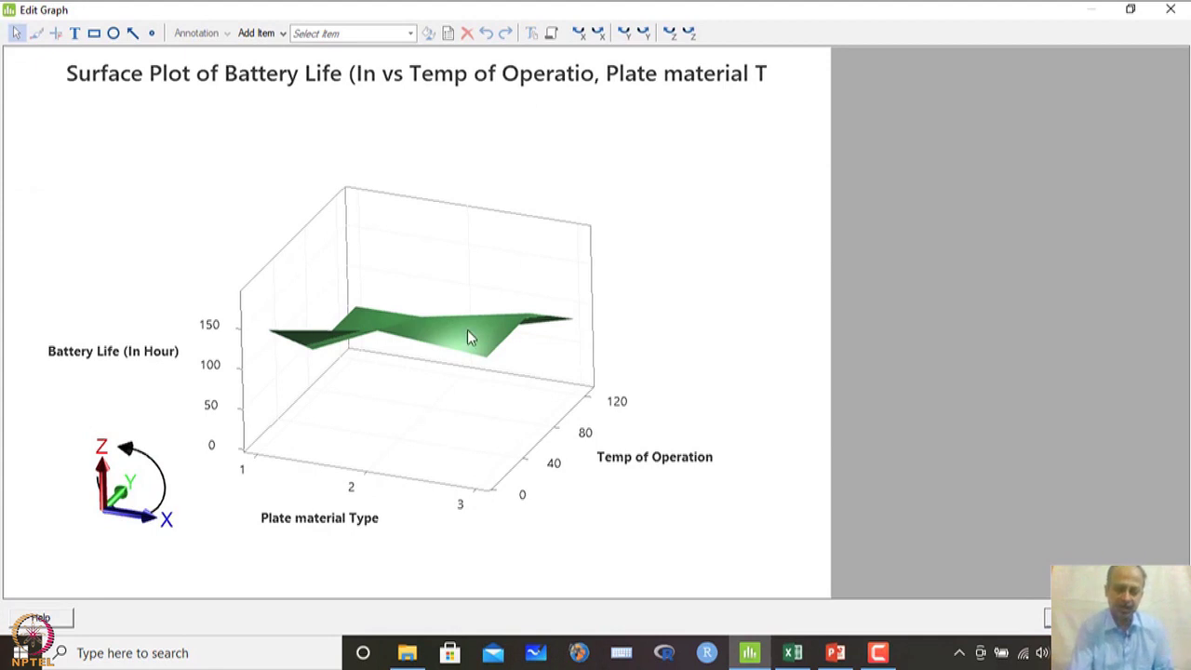
{"action": "left_click", "coordinate": [689, 36]}
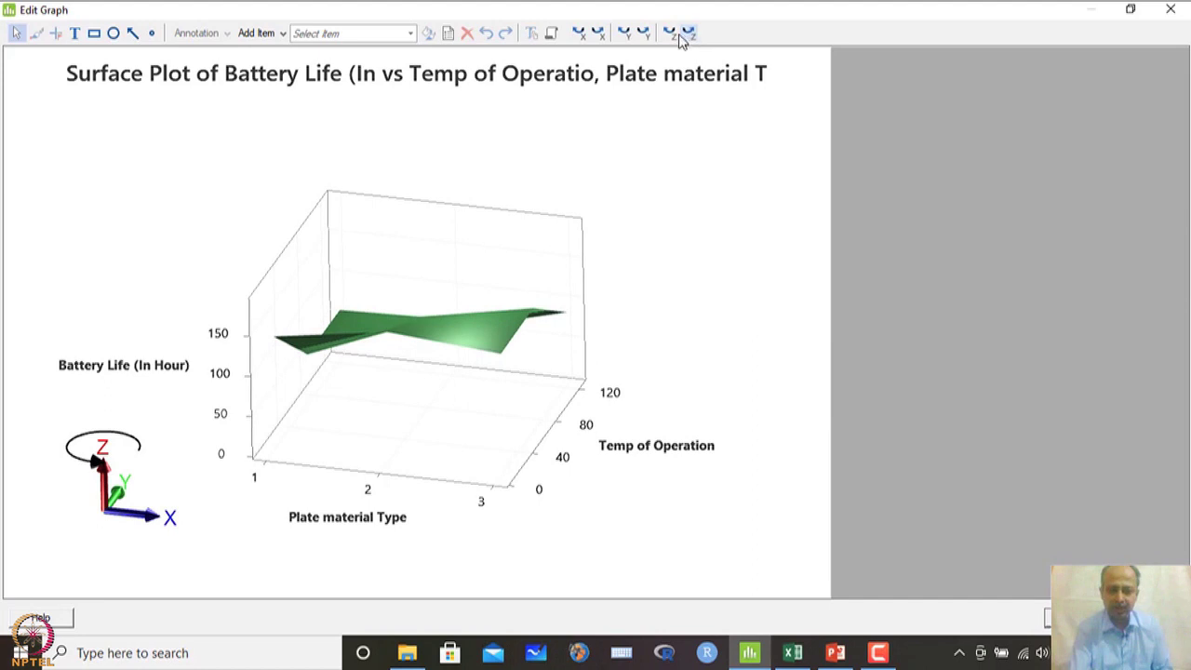
{"action": "left_click", "coordinate": [670, 35]}
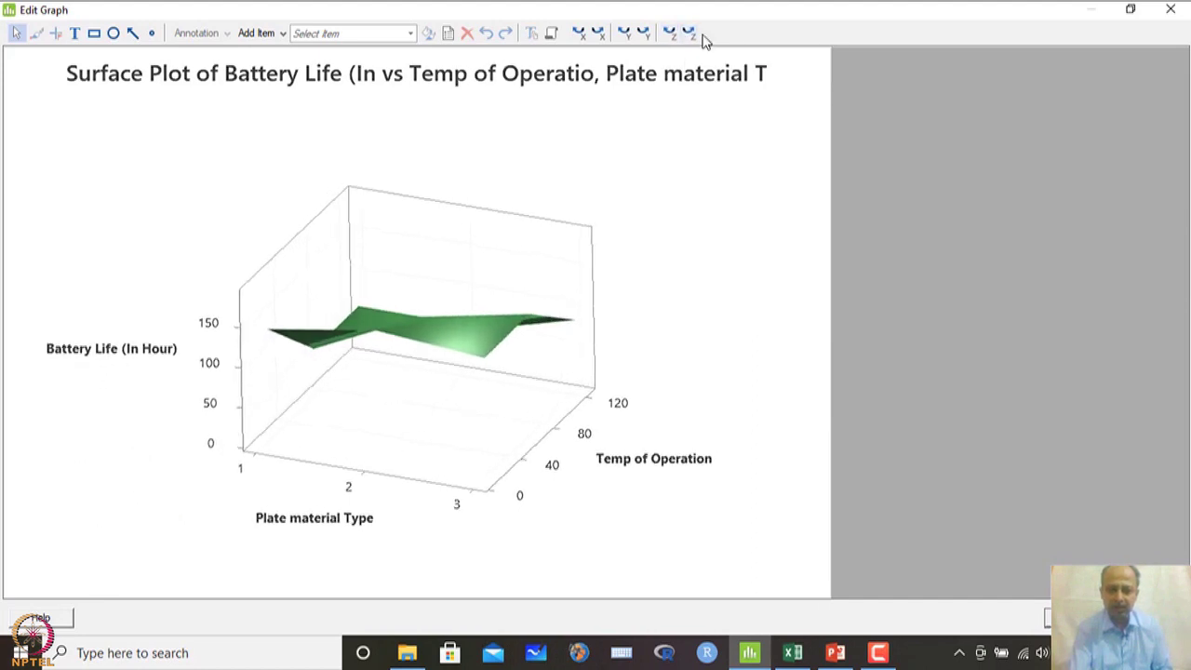
{"action": "left_click", "coordinate": [689, 35]}
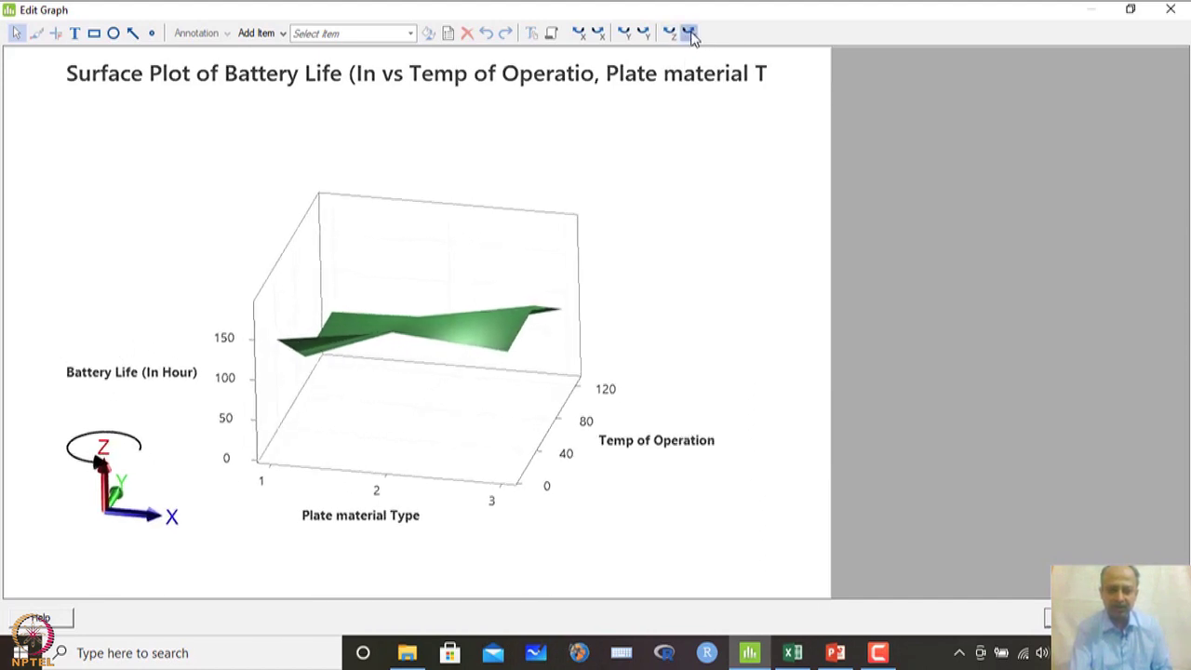
{"action": "left_click", "coordinate": [578, 35]}
{"action": "left_click", "coordinate": [597, 35]}
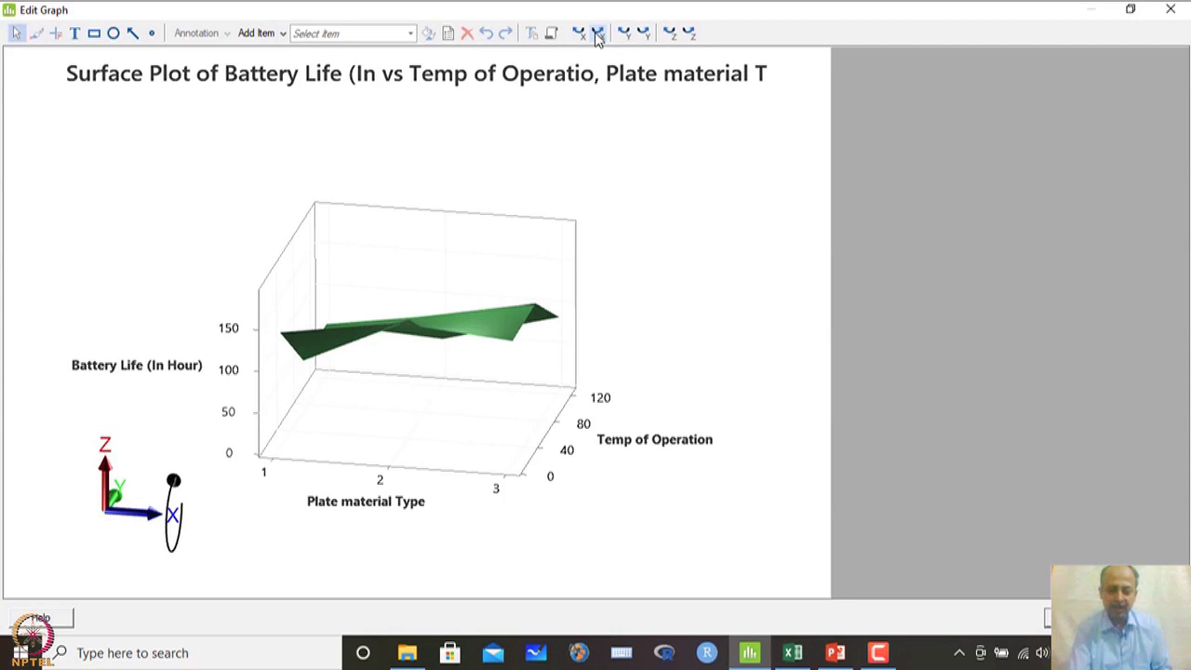
{"action": "left_click", "coordinate": [579, 35]}
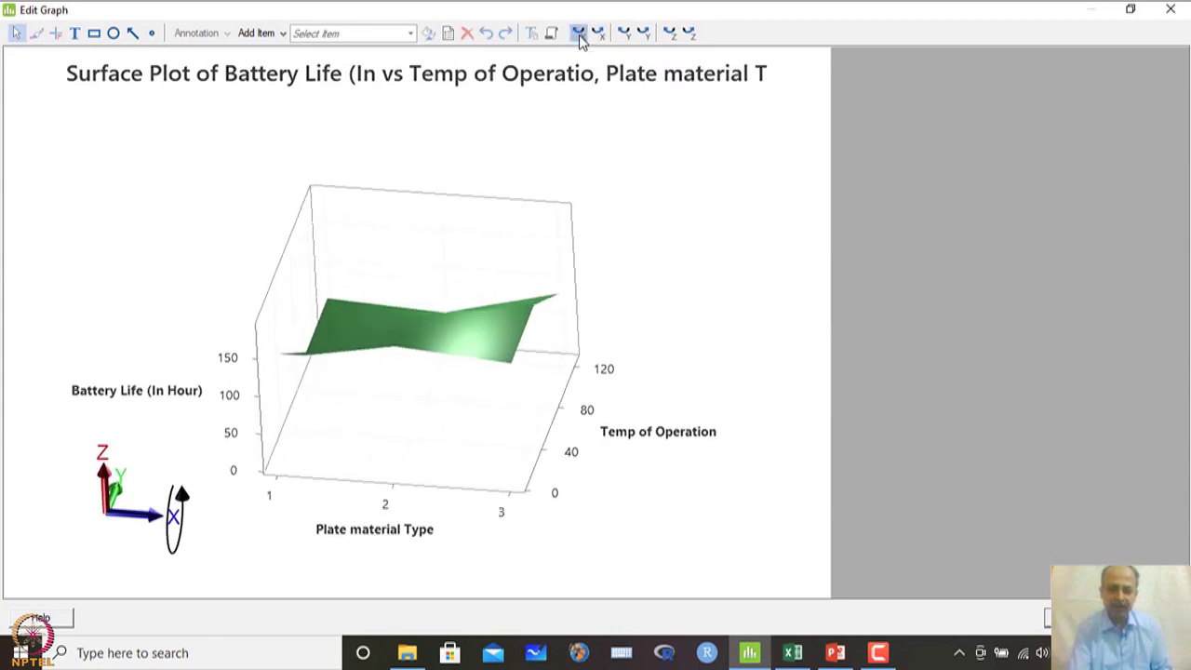
{"action": "left_click", "coordinate": [579, 35]}
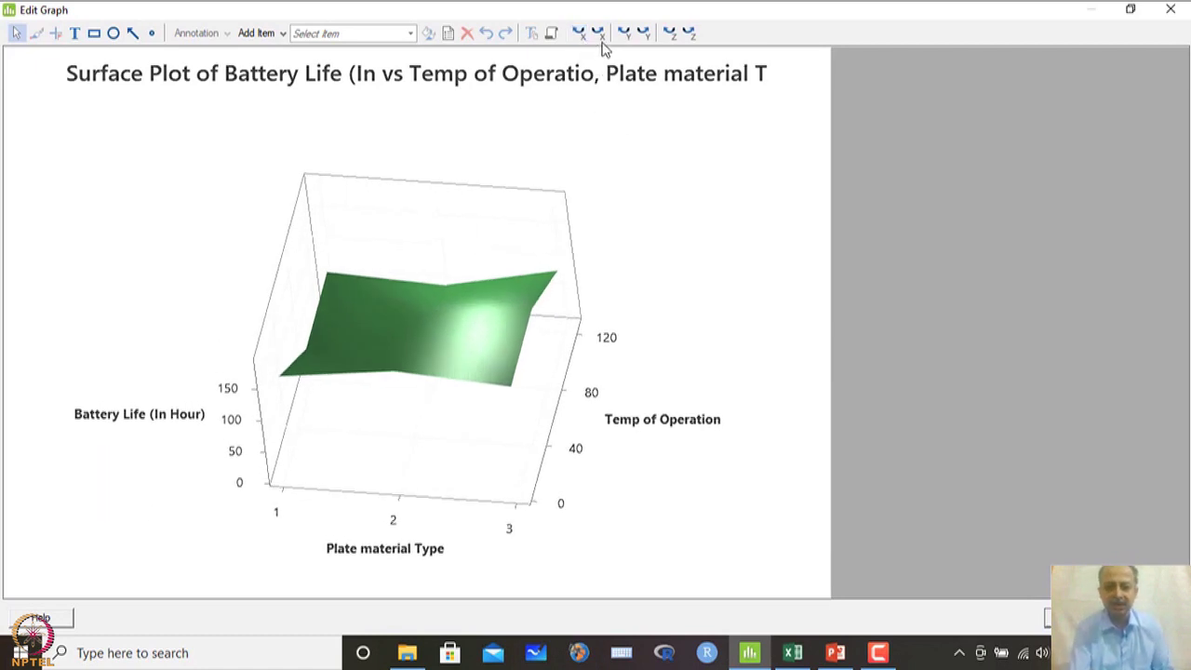
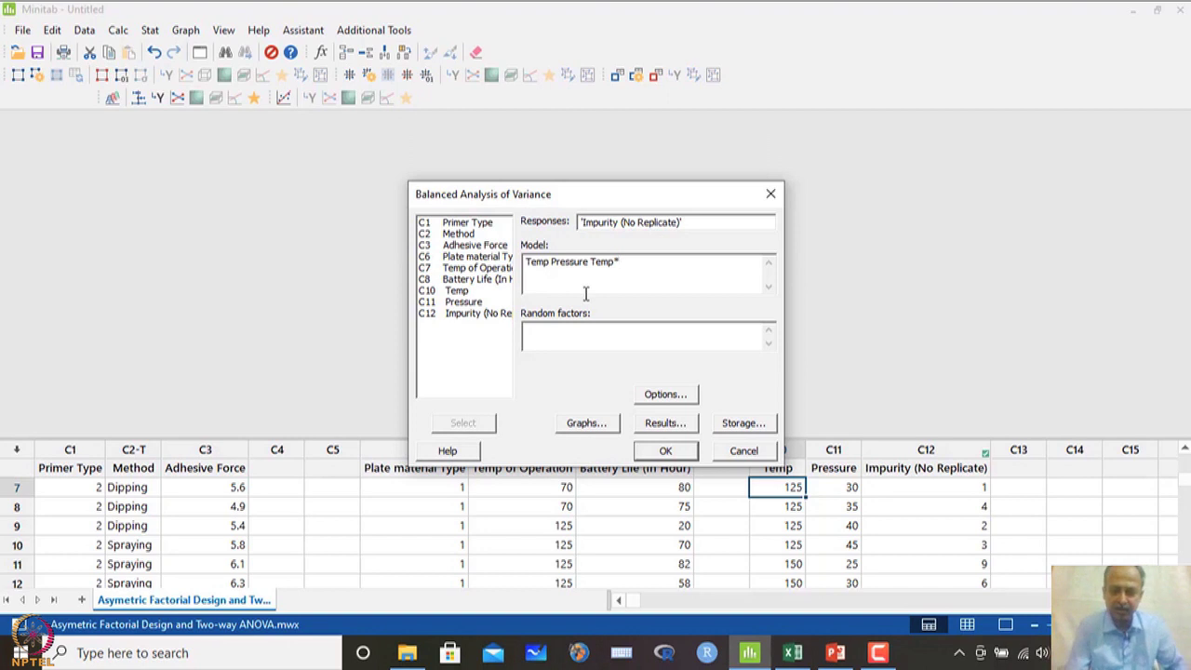
Step: Complete the Temp*Pressure interaction in the balanced ANOVA model for Impurity (No Replicate) and run it with normal and versus-fits residual plots
{"action": "left_click", "coordinate": [474, 304]}
{"action": "double_click", "coordinate": [475, 304]}
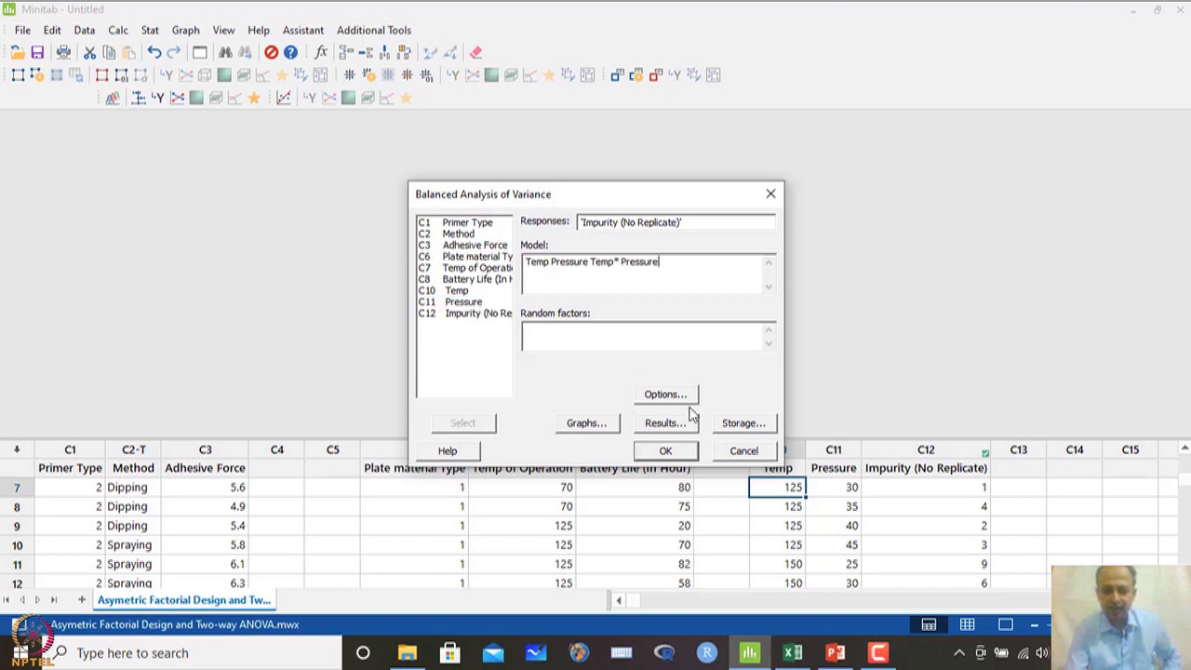
{"action": "left_click", "coordinate": [662, 394]}
{"action": "left_click", "coordinate": [603, 365]}
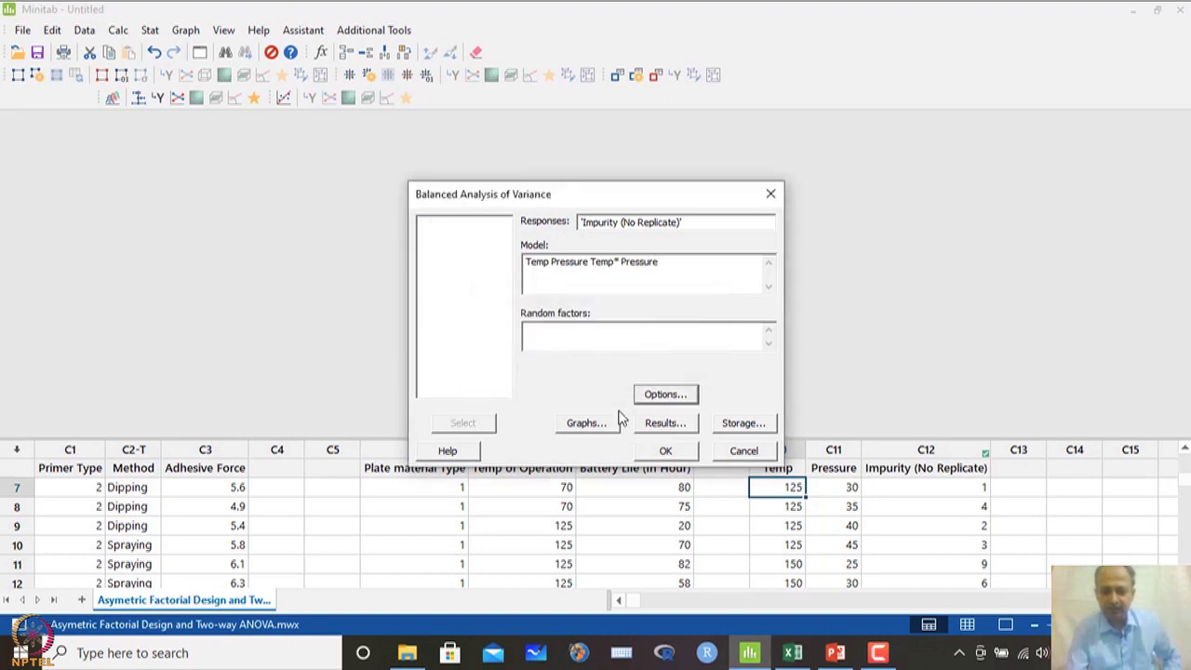
{"action": "left_click", "coordinate": [603, 421]}
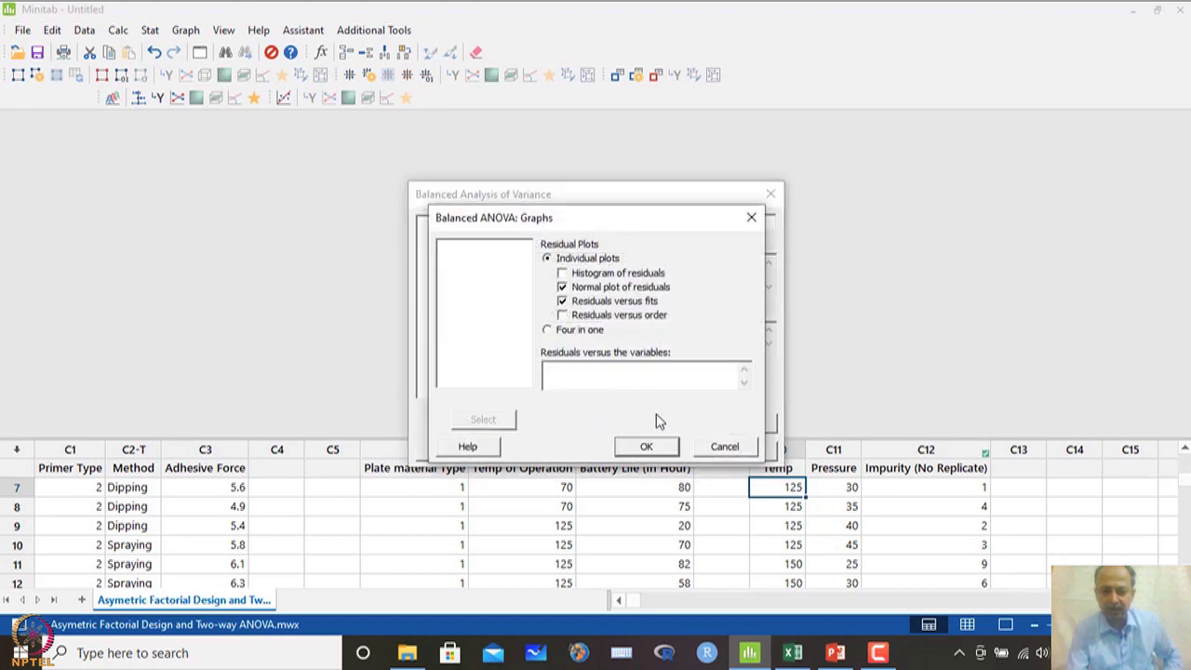
{"action": "left_click", "coordinate": [646, 447]}
{"action": "left_click", "coordinate": [666, 452]}
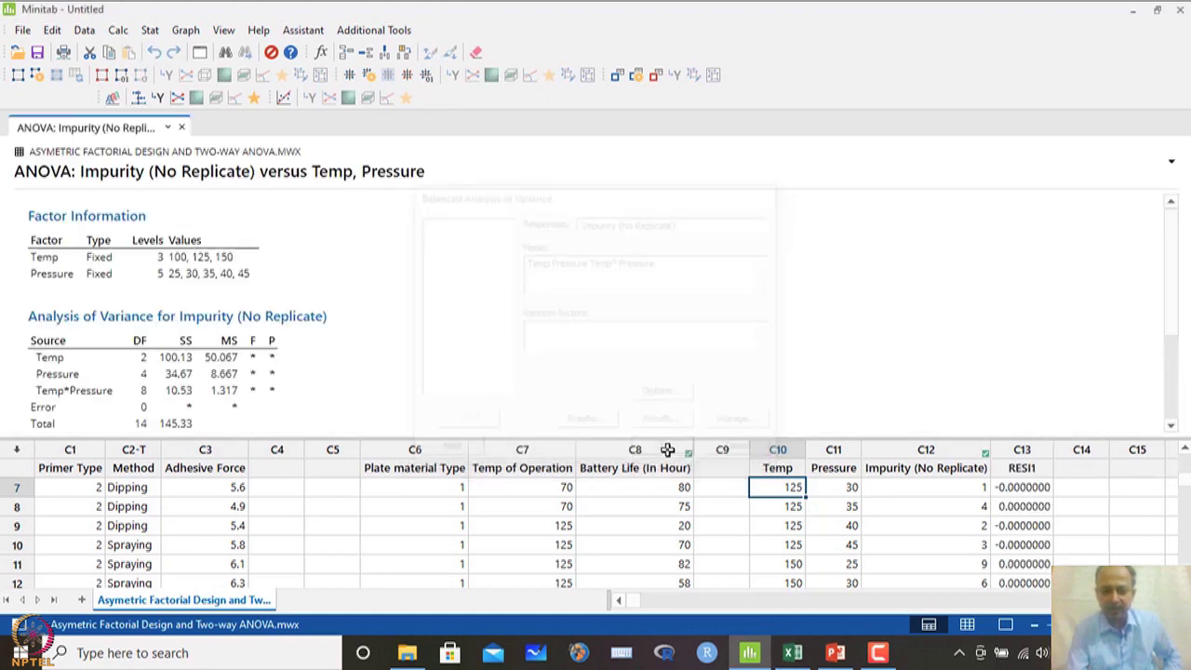
Step: Replace the Battery Life ANOVA picture in the Excel sheet with the Impurity (No Replicate) ANOVA table from Minitab and enlarge it
{"action": "left_click", "coordinate": [255, 381]}
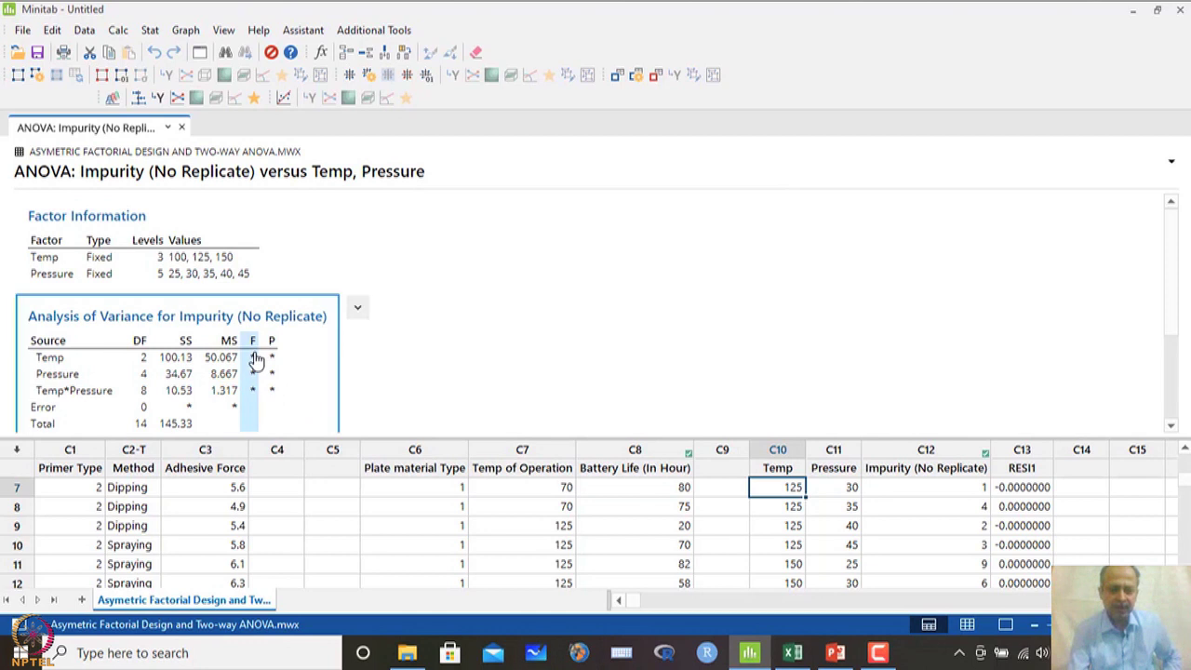
{"action": "left_click", "coordinate": [359, 308]}
{"action": "left_click", "coordinate": [424, 427]}
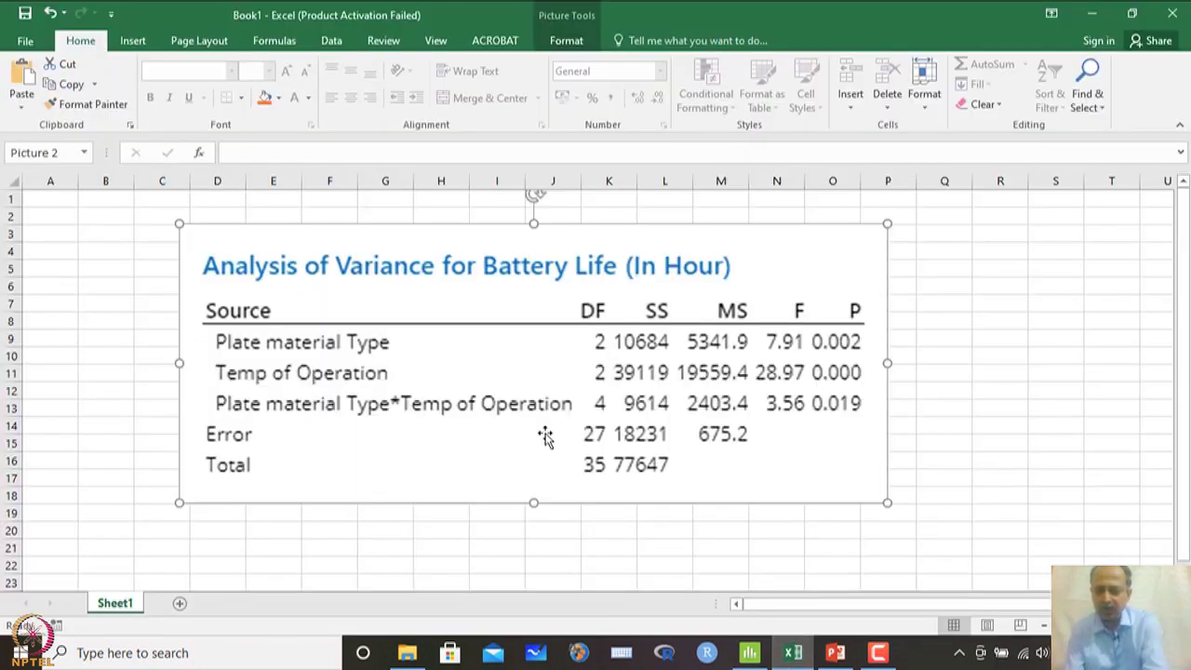
{"action": "key", "text": "Delete"}
{"action": "key", "text": "ctrl+v"}
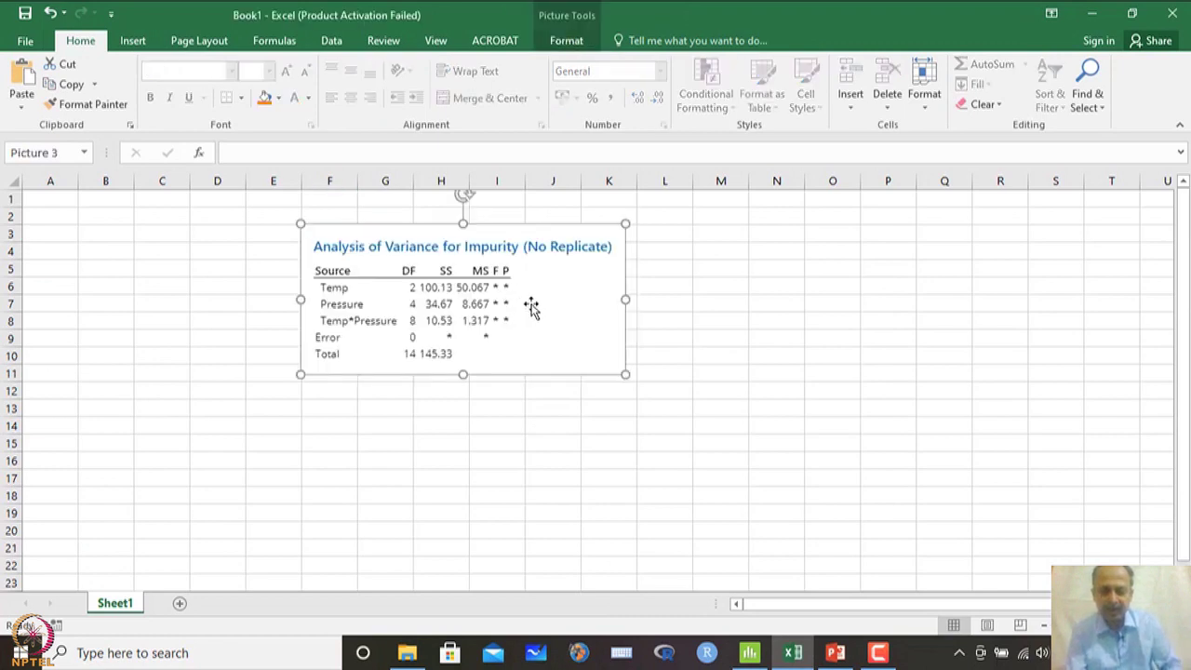
{"action": "left_click_drag", "start_coordinate": [620, 373], "coordinate": [935, 523]}
{"action": "left_click_drag", "start_coordinate": [680, 425], "coordinate": [605, 407]}
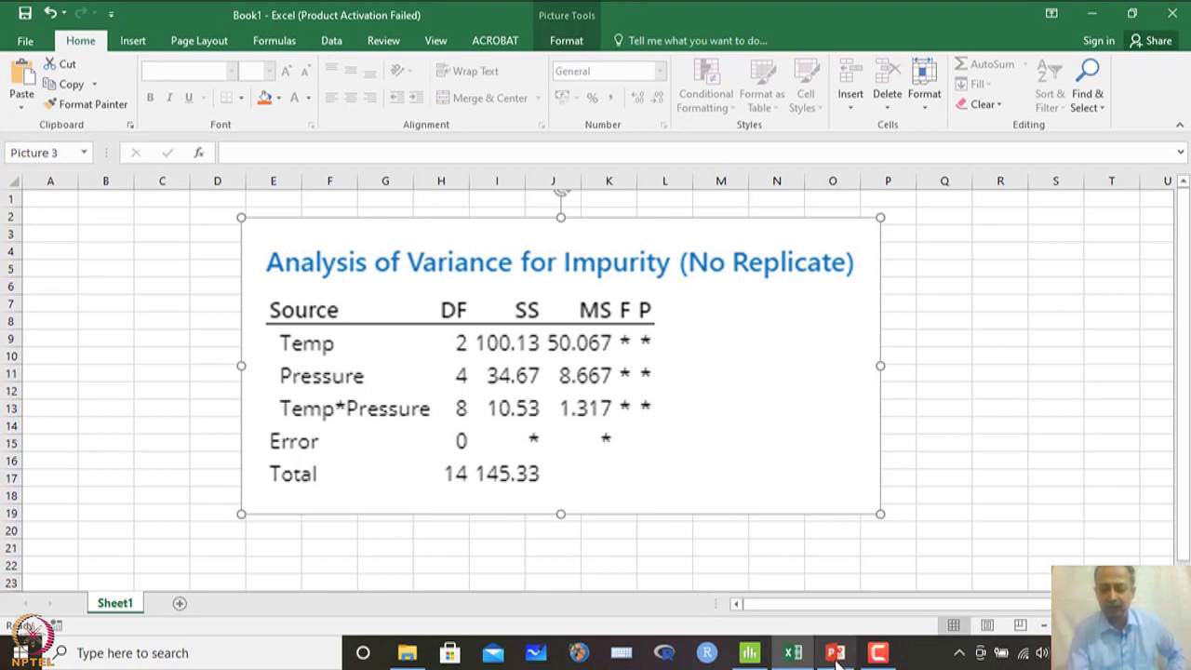
Step: Switch to Minitab and set up the general linear model's factorial plots for Impurity (No Replicate) with Temp and Pressure
{"action": "left_click", "coordinate": [750, 654]}
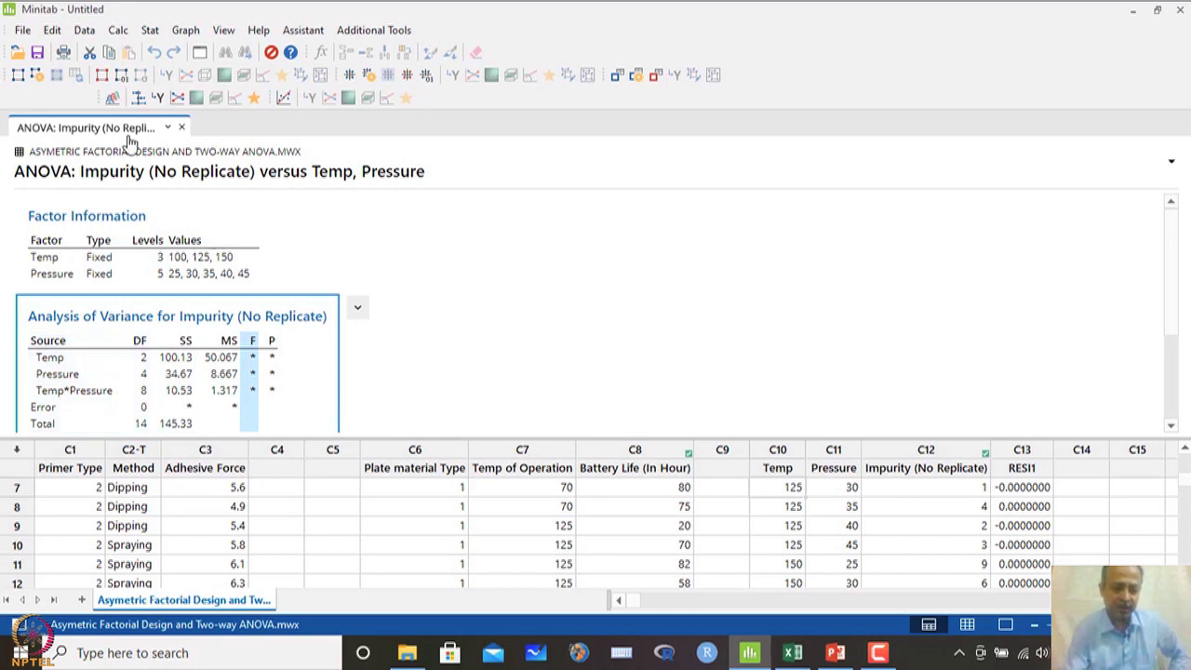
{"action": "left_click", "coordinate": [152, 32]}
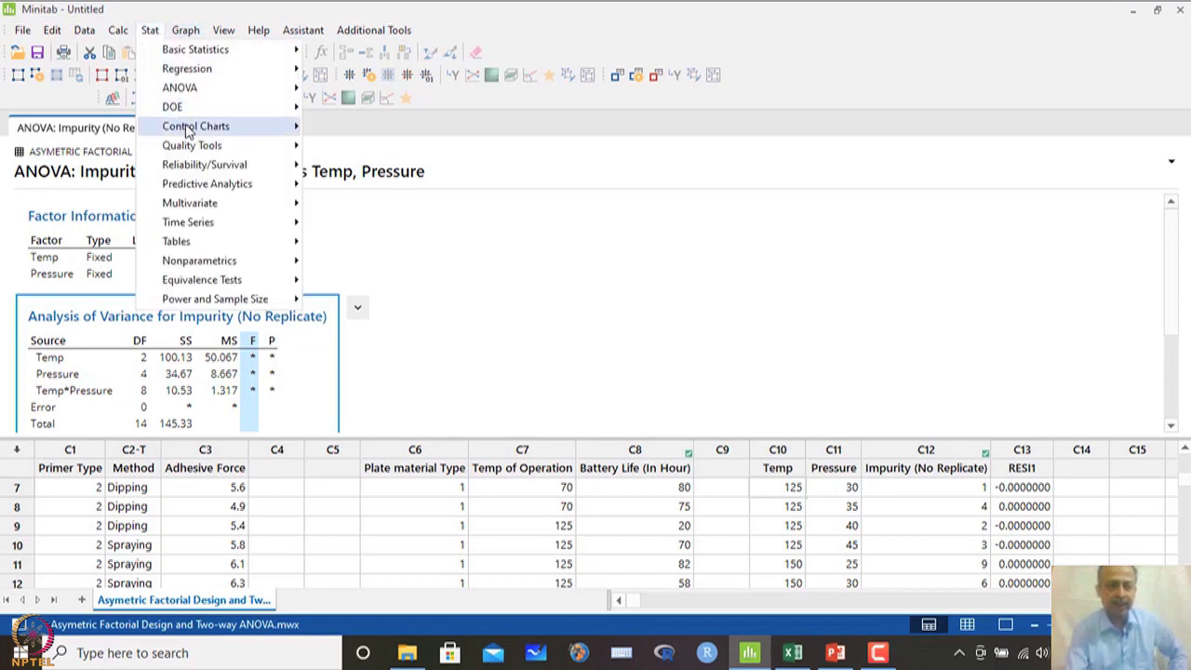
{"action": "mouse_move", "coordinate": [192, 112]}
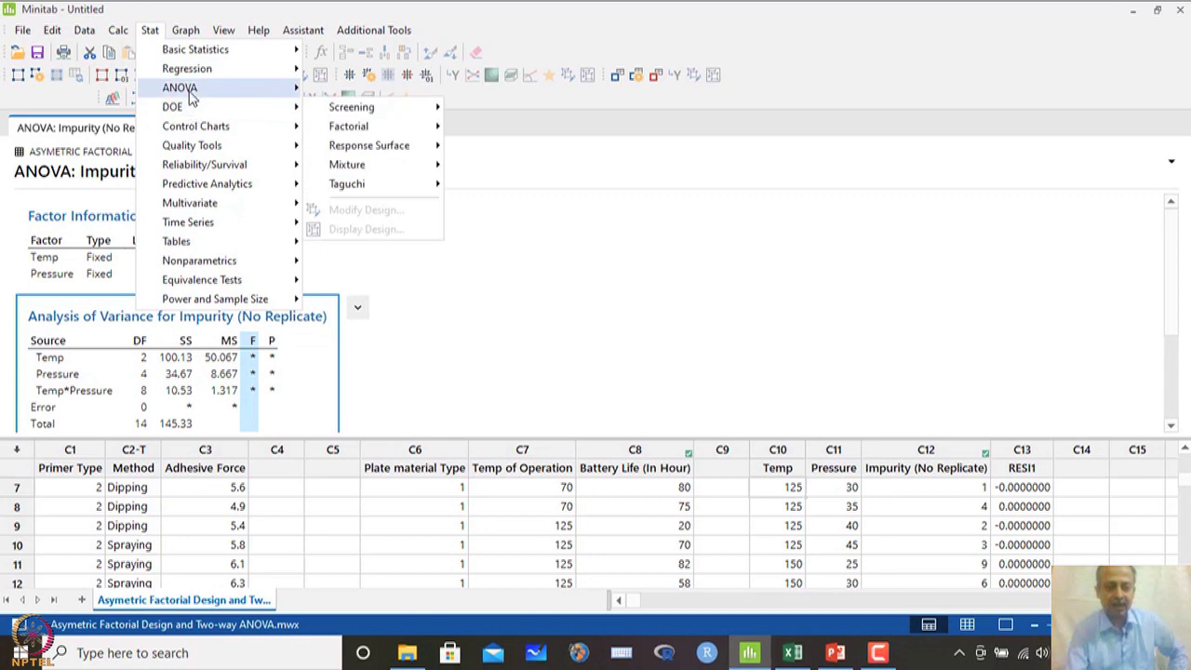
{"action": "mouse_move", "coordinate": [191, 88]}
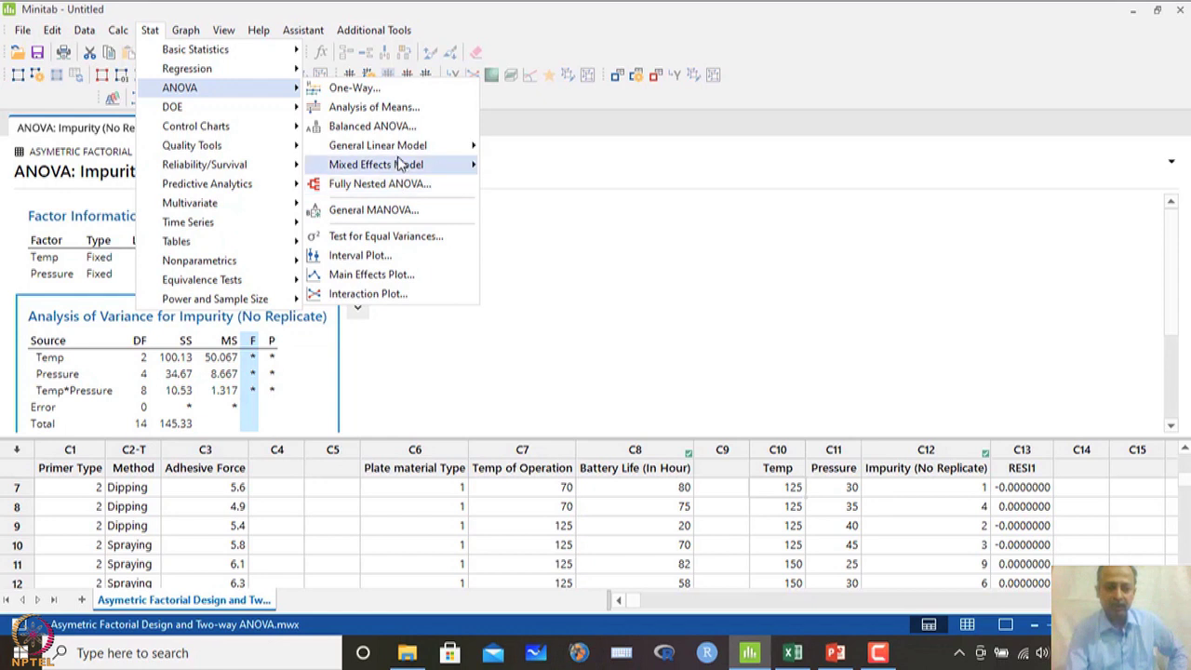
{"action": "mouse_move", "coordinate": [404, 154]}
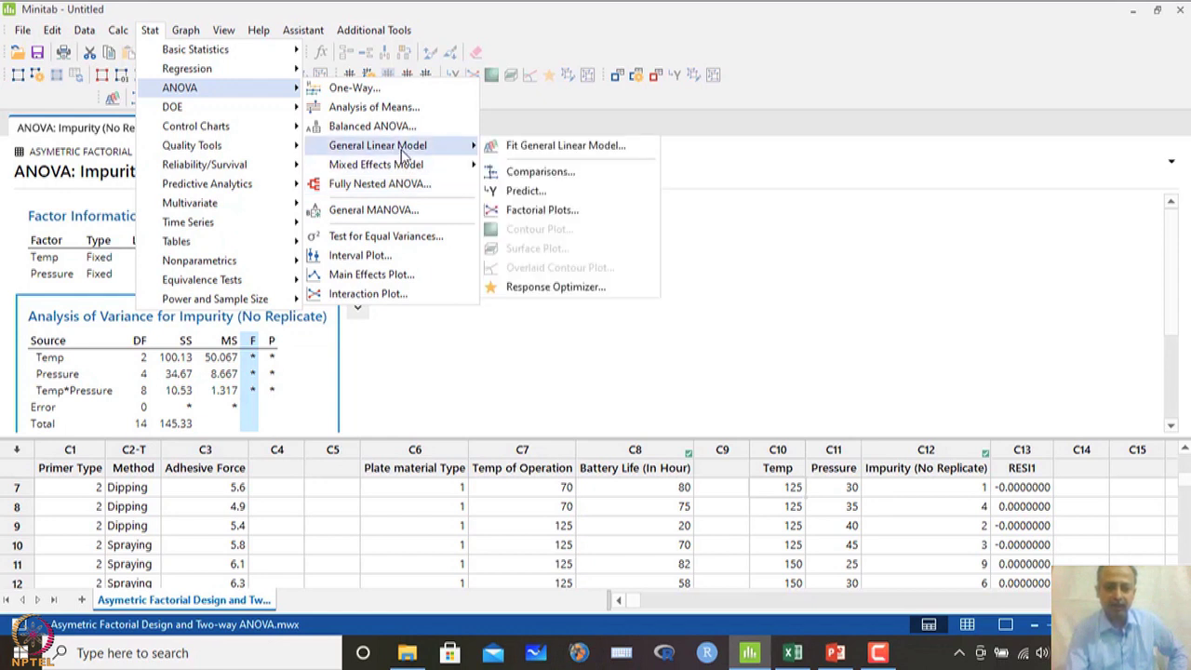
{"action": "left_click", "coordinate": [538, 212]}
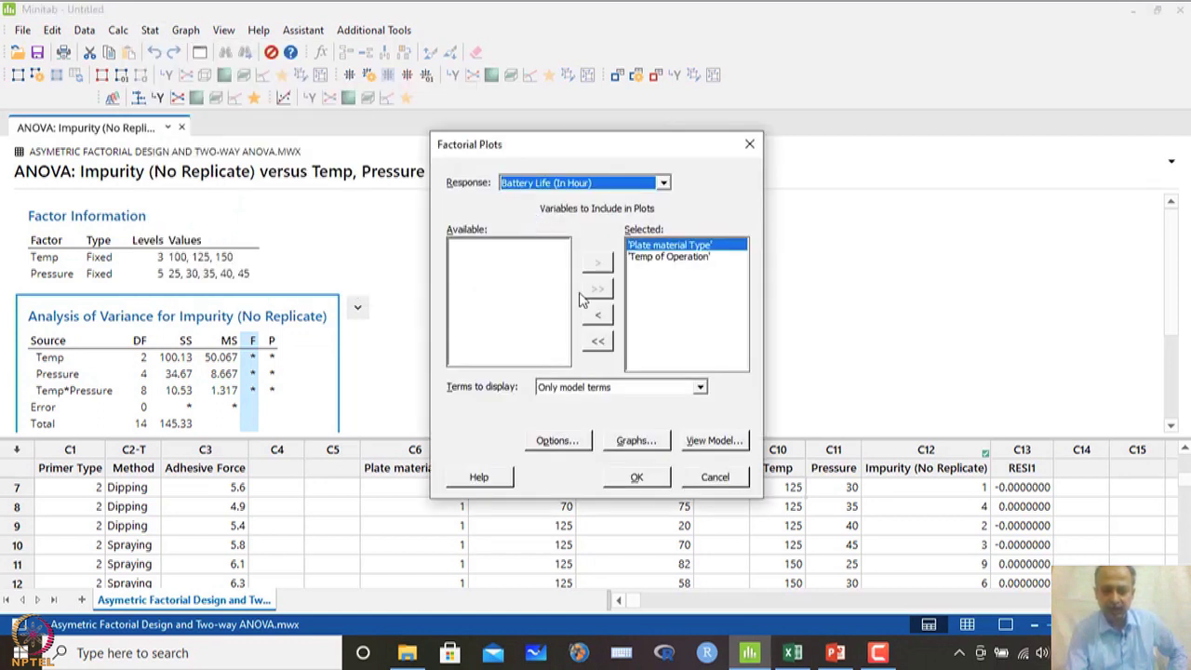
{"action": "left_click", "coordinate": [623, 191]}
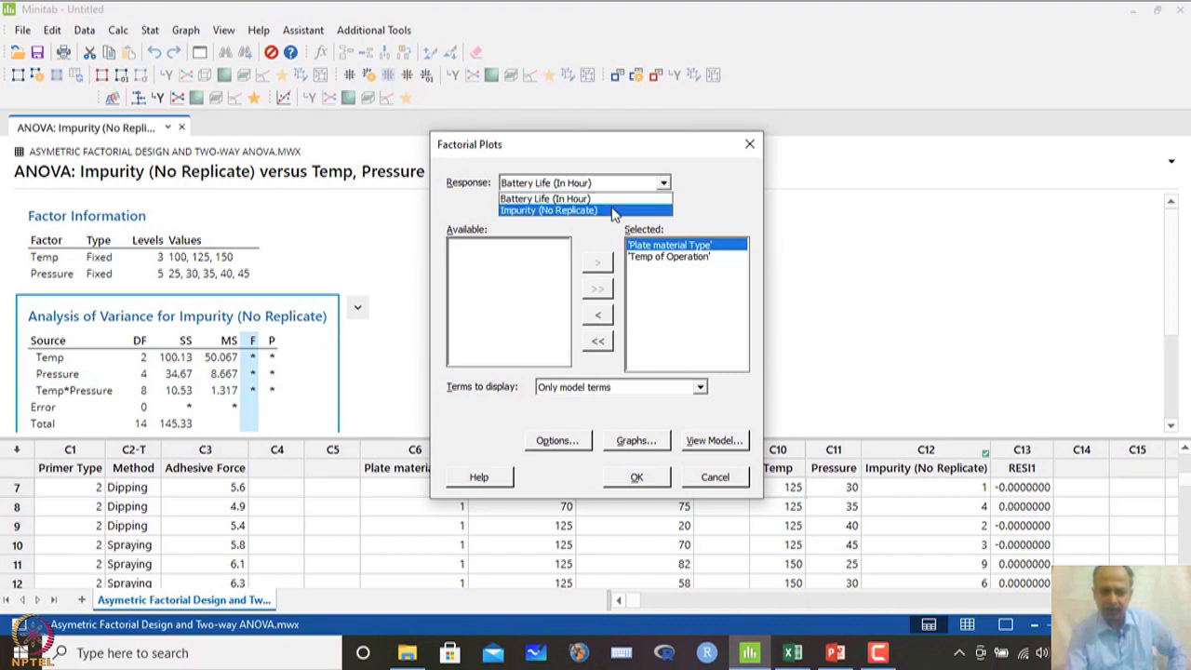
{"action": "left_click", "coordinate": [611, 213]}
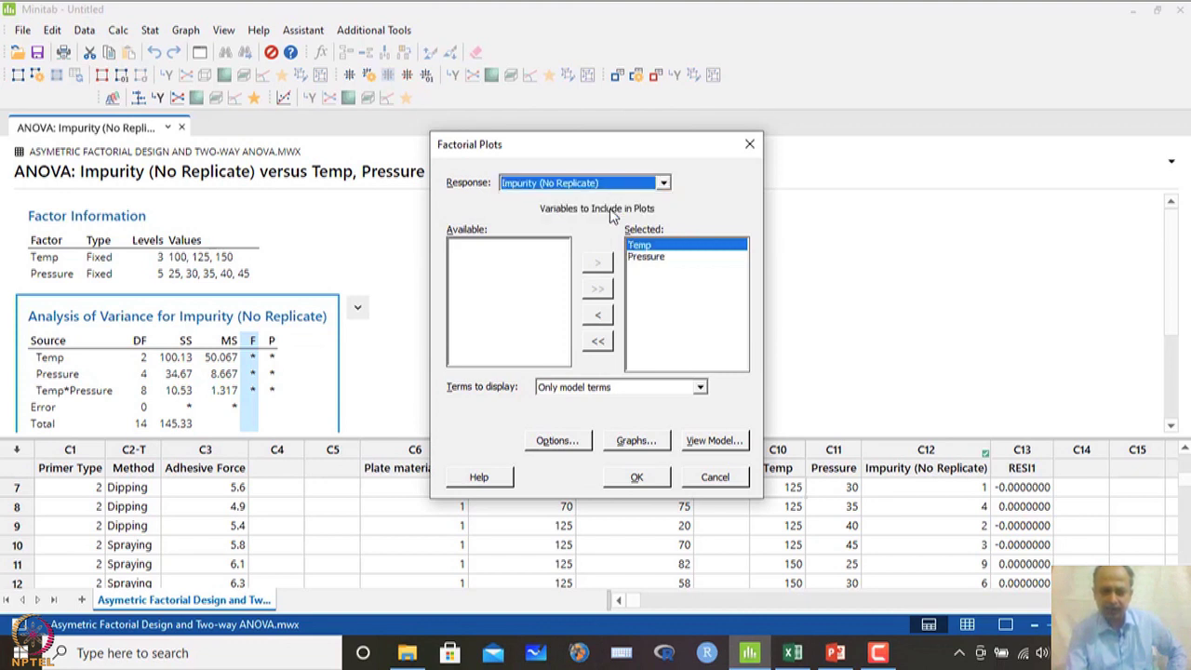
{"action": "left_click", "coordinate": [678, 261]}
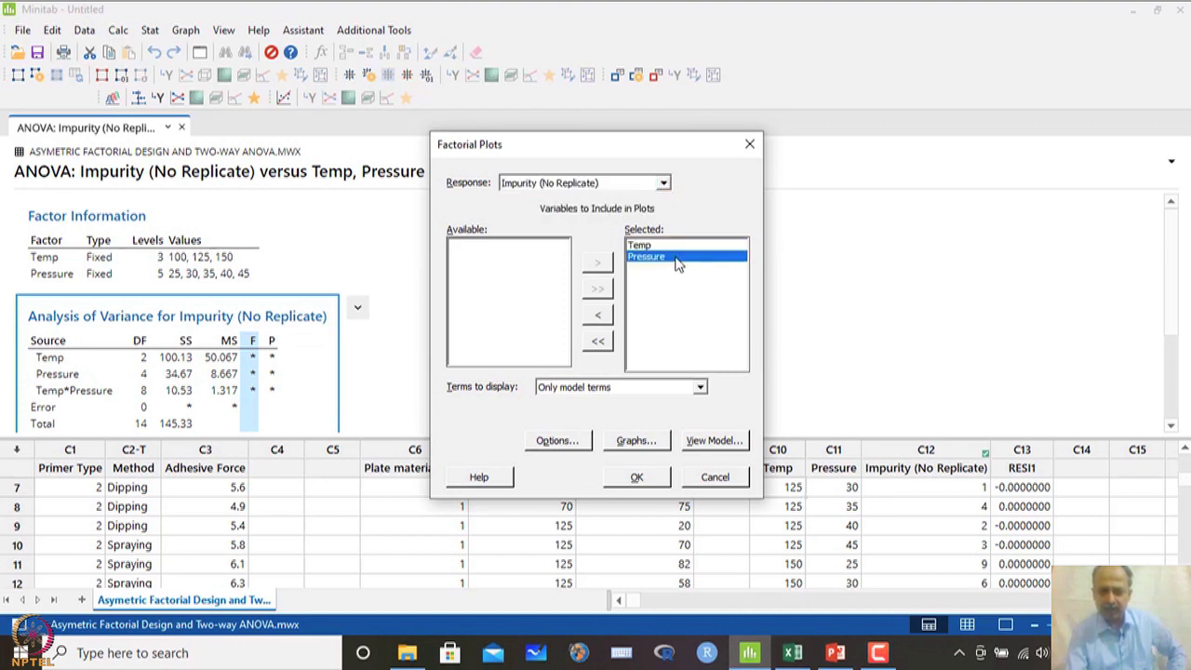
Step: Generate the factorial plots without a custom title, keeping the main effects plot and the lower left matrix interaction plot enabled
{"action": "left_click", "coordinate": [563, 443]}
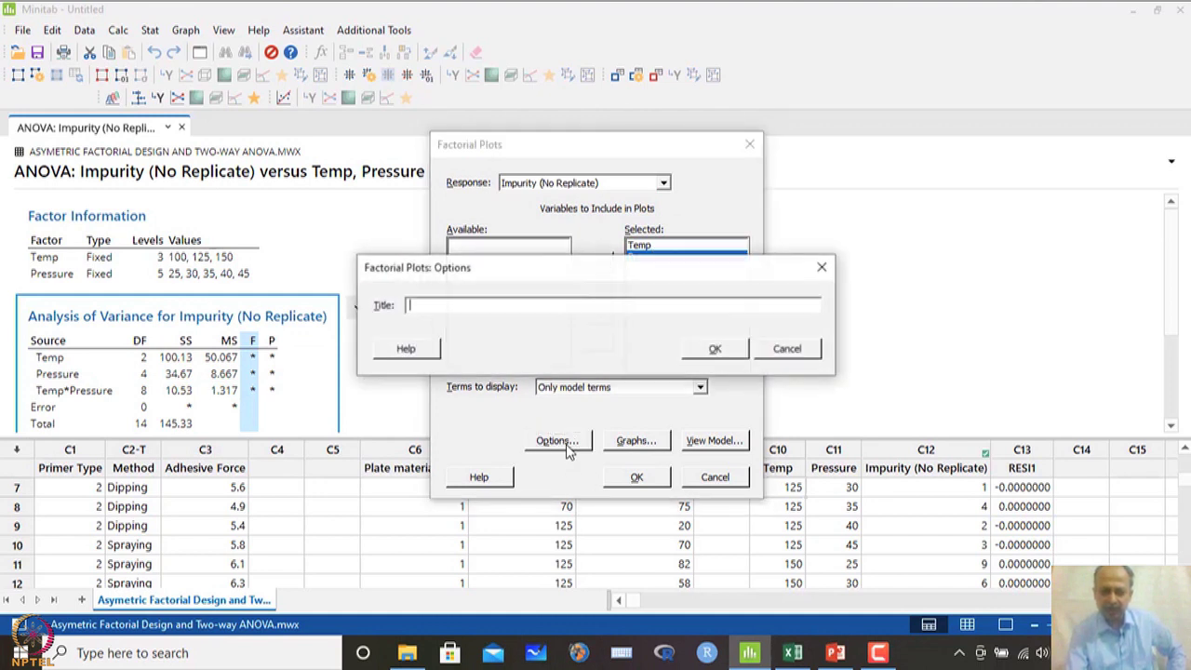
{"action": "left_click", "coordinate": [714, 348]}
{"action": "left_click", "coordinate": [637, 440]}
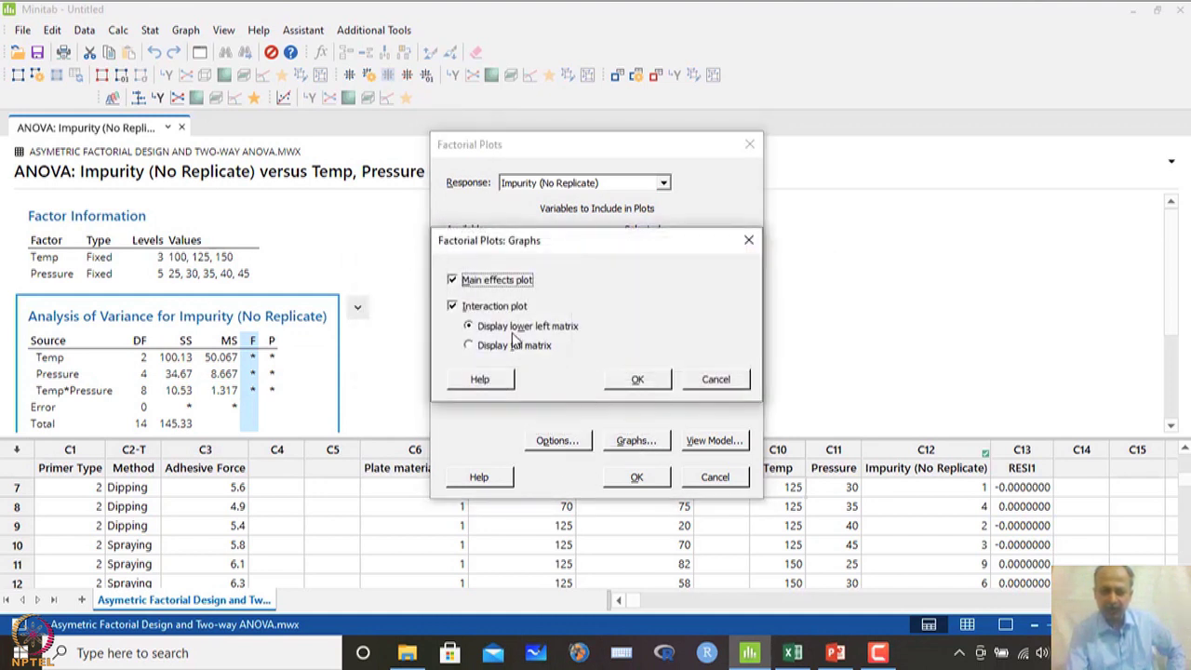
{"action": "left_click", "coordinate": [638, 378]}
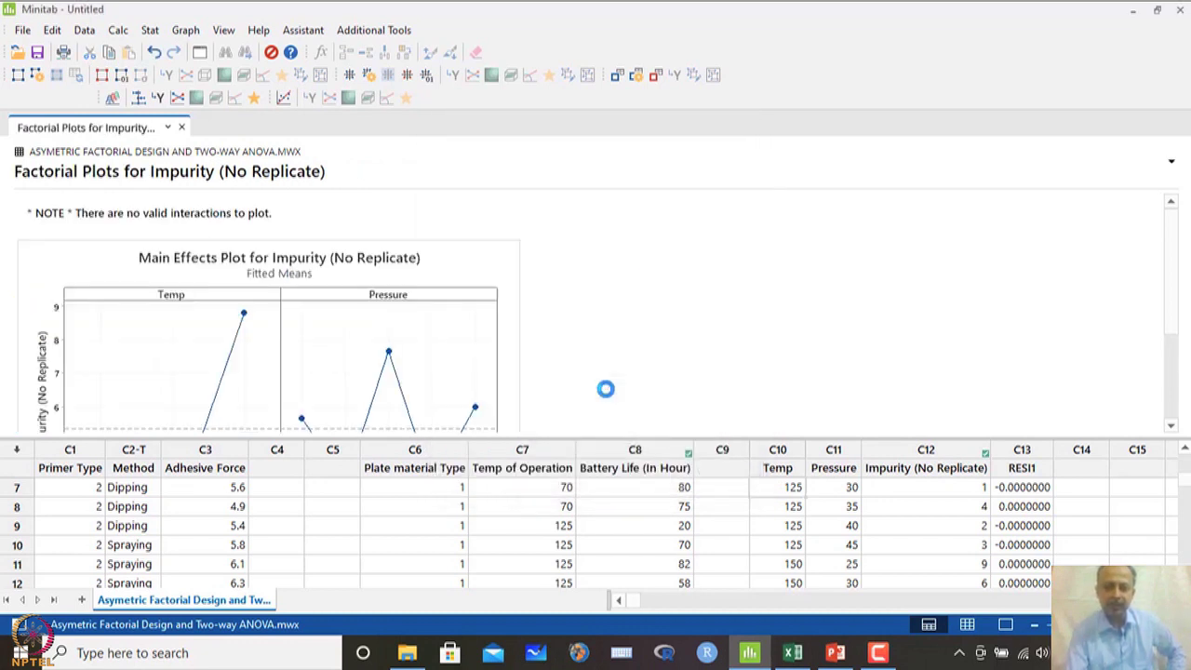
Step: Examine the main effects plot for Impurity (No Replicate) in a maximized graph editor, and close it
{"action": "scroll", "coordinate": [433, 332], "scroll_direction": "down", "scroll_amount": 5}
{"action": "double_click", "coordinate": [398, 286]}
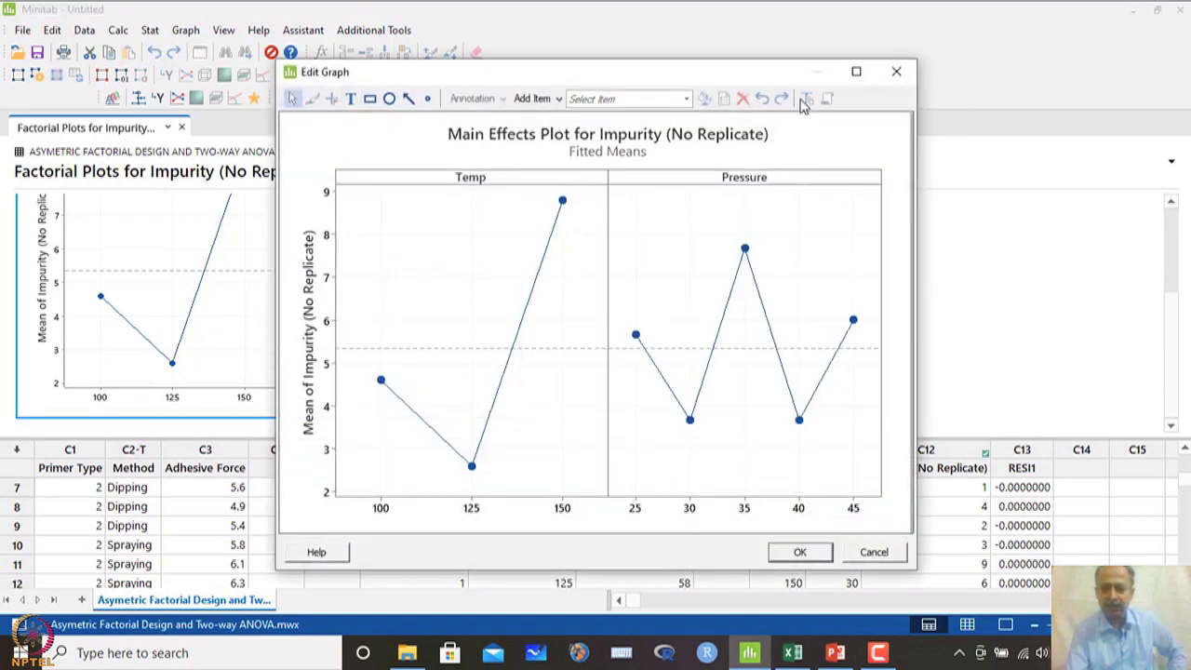
{"action": "left_click", "coordinate": [856, 72]}
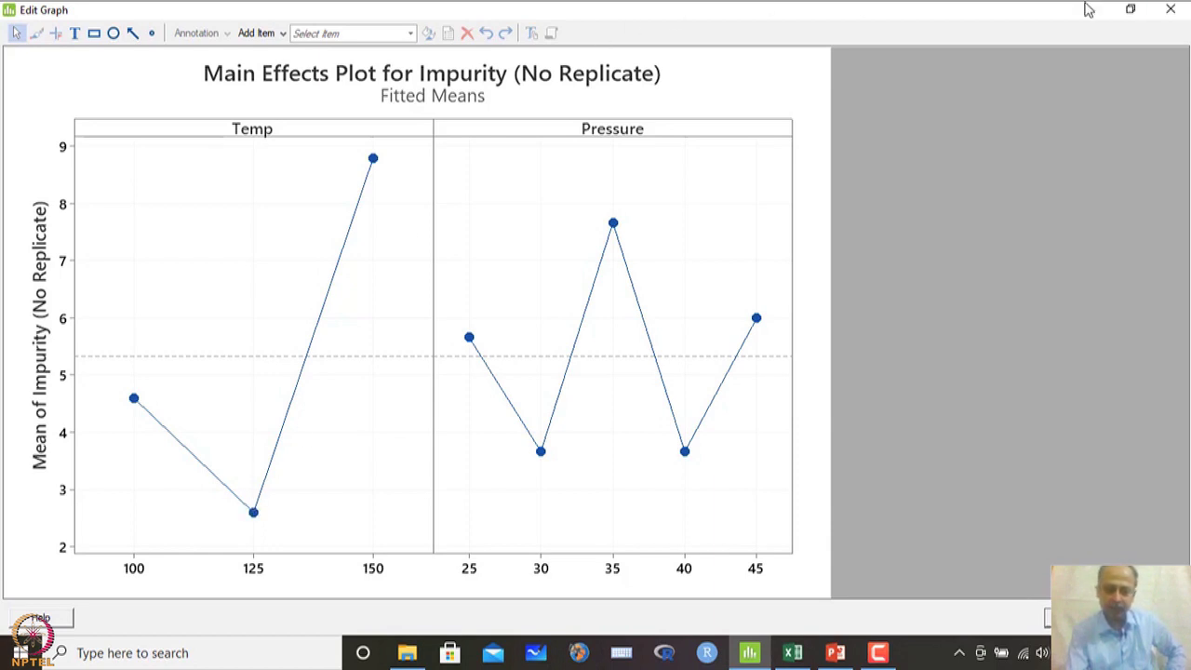
{"action": "left_click", "coordinate": [1170, 9]}
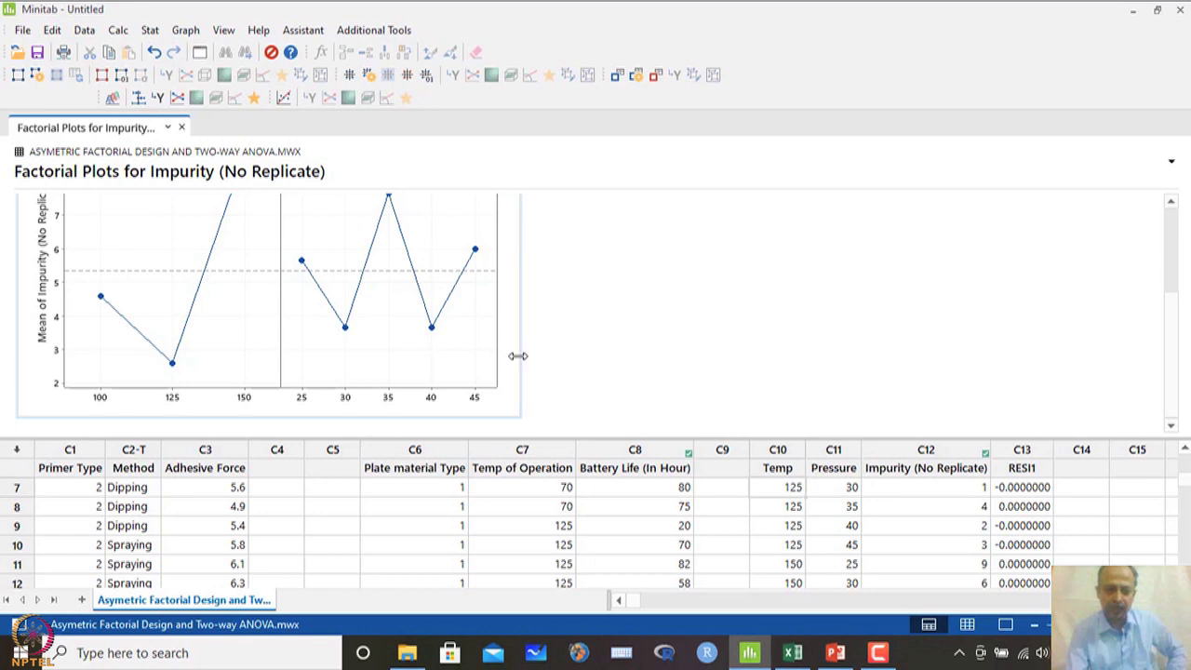
{"action": "scroll", "coordinate": [518, 355], "scroll_direction": "up", "scroll_amount": 3}
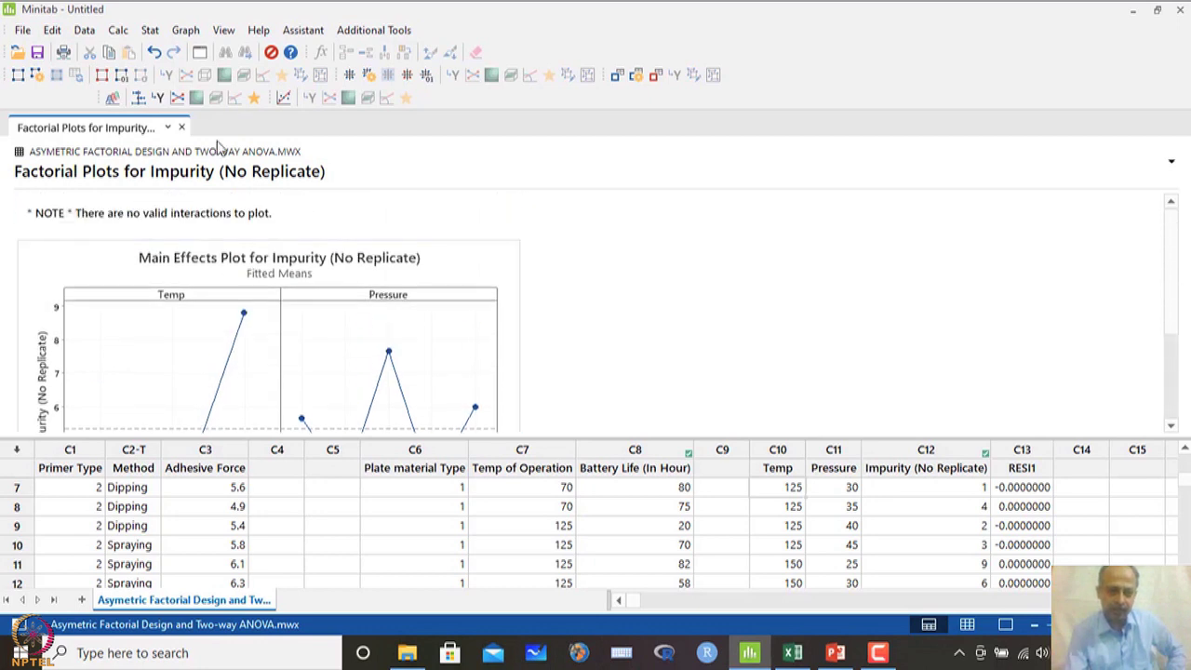
Step: Create a full-matrix ANOVA interaction plot with Impurity (No Replicate) as the response and Temp and Pressure as factors
{"action": "left_click", "coordinate": [149, 31]}
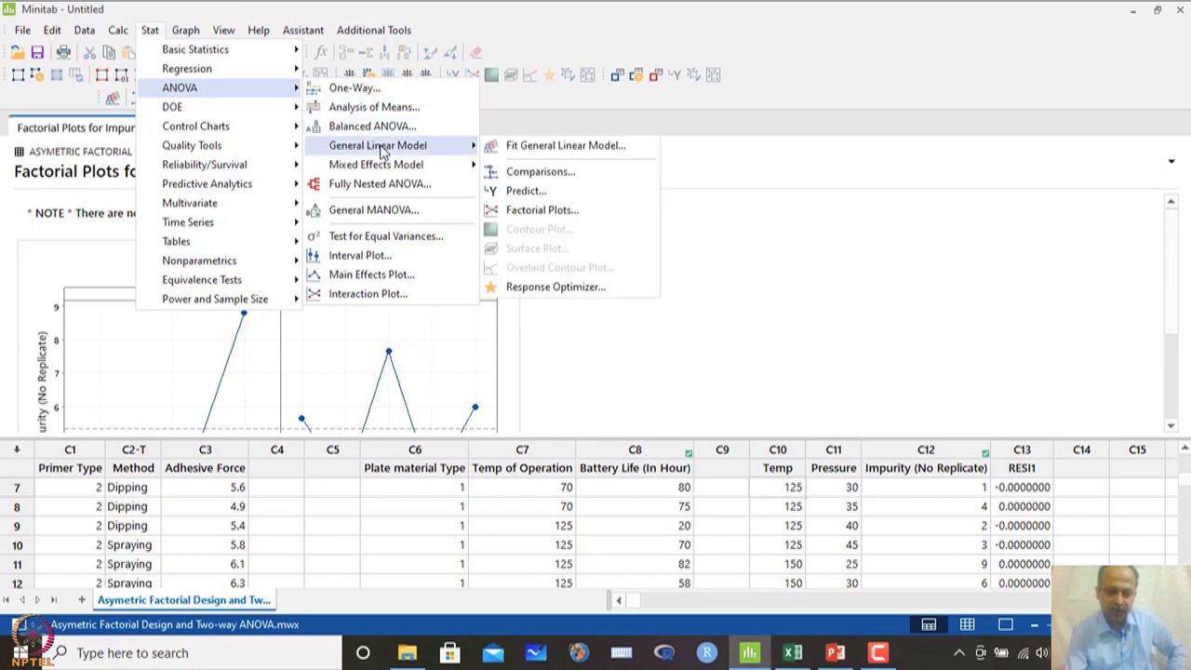
{"action": "left_click", "coordinate": [350, 294]}
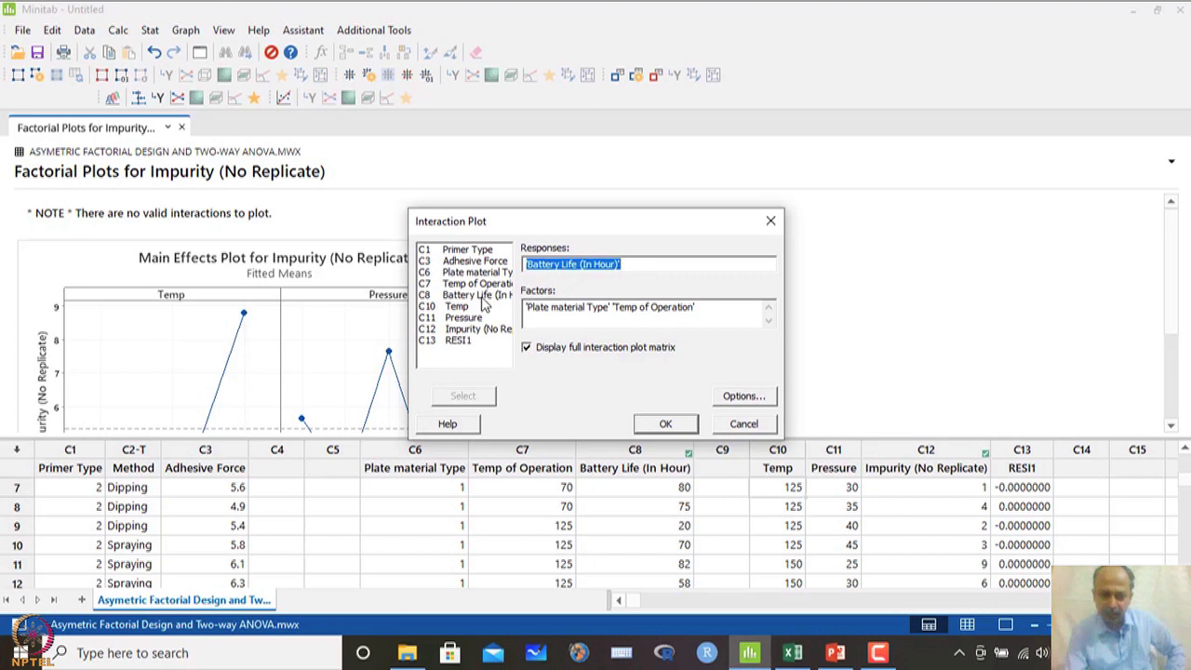
{"action": "double_click", "coordinate": [465, 329]}
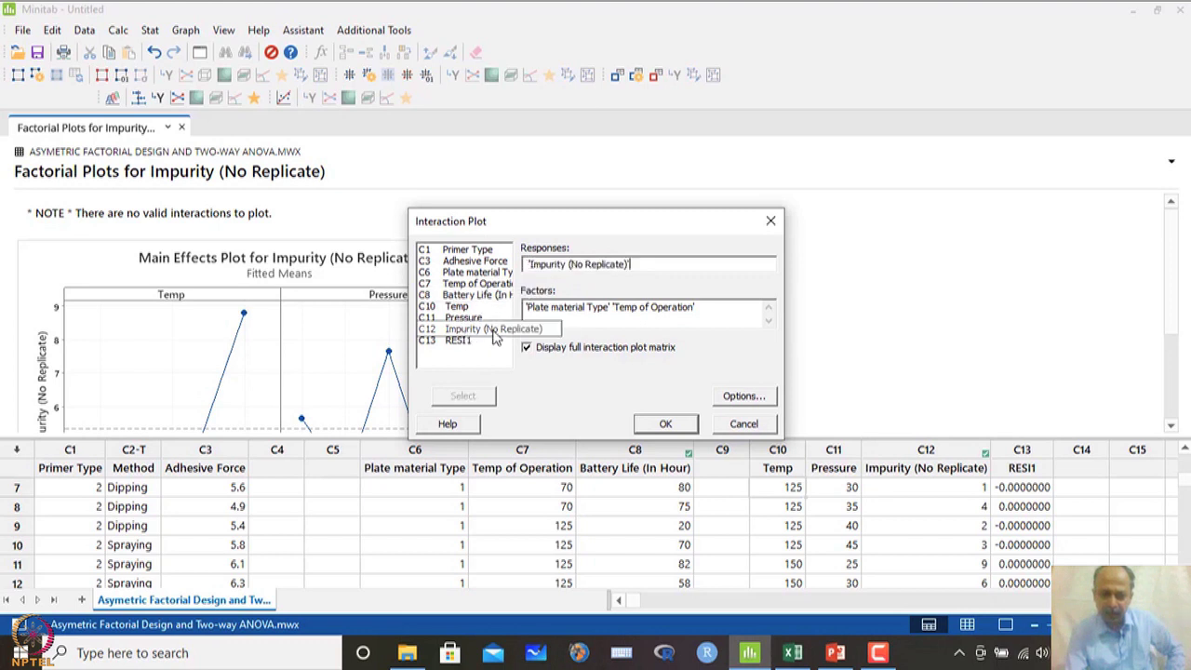
{"action": "left_click_drag", "start_coordinate": [696, 308], "coordinate": [502, 307]}
{"action": "double_click", "coordinate": [456, 318]}
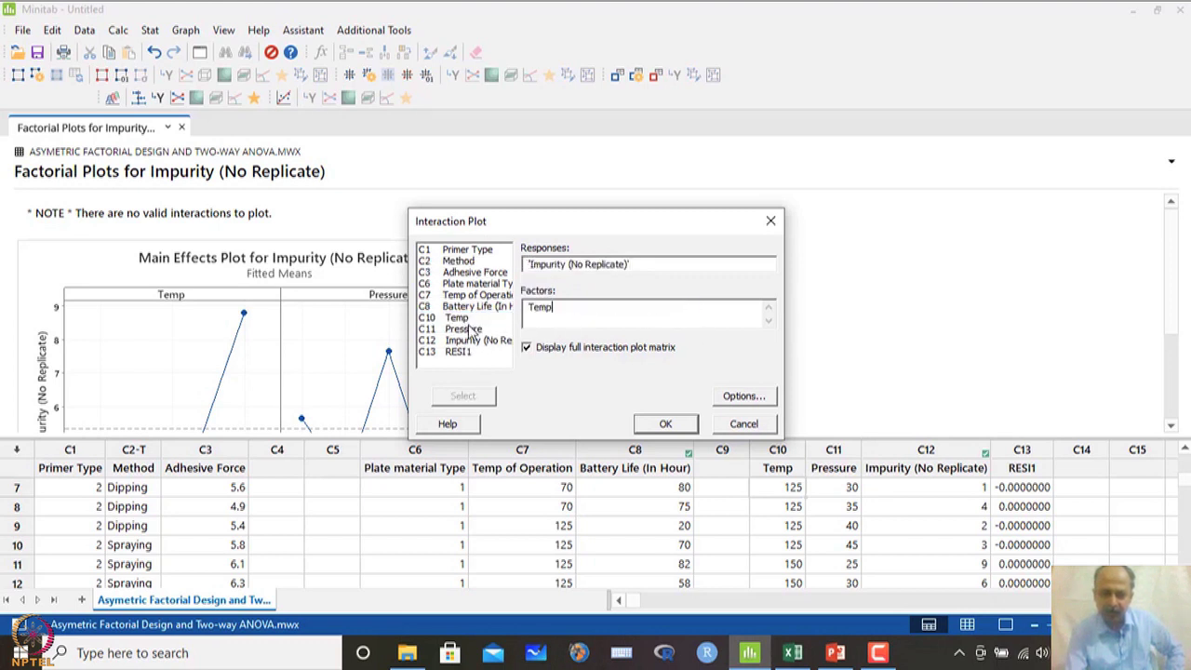
{"action": "double_click", "coordinate": [463, 328]}
{"action": "left_click", "coordinate": [664, 430]}
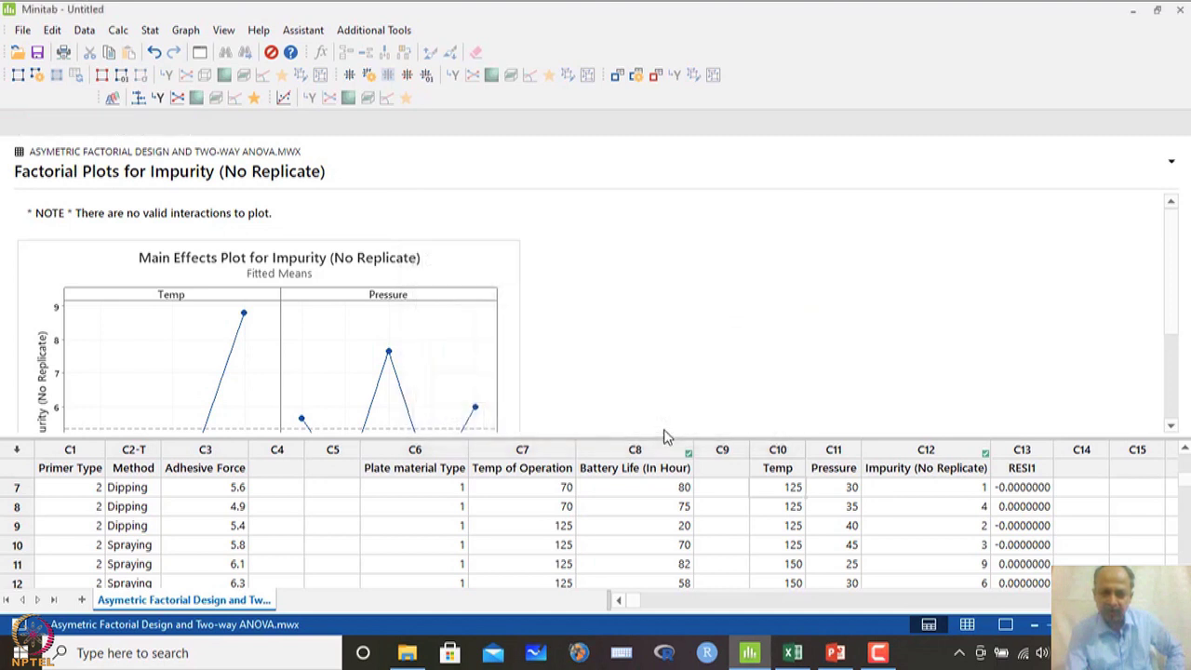
Step: Examine the Temp and Pressure interaction plot in a maximized graph editor, and close it
{"action": "double_click", "coordinate": [398, 316]}
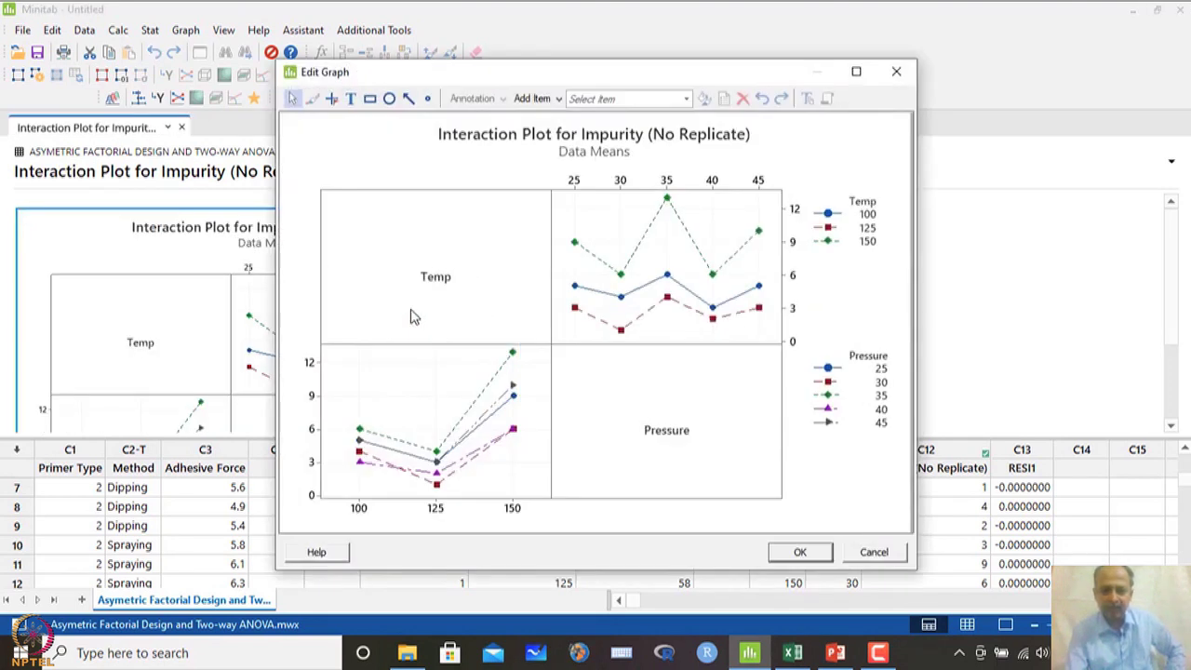
{"action": "left_click", "coordinate": [856, 70]}
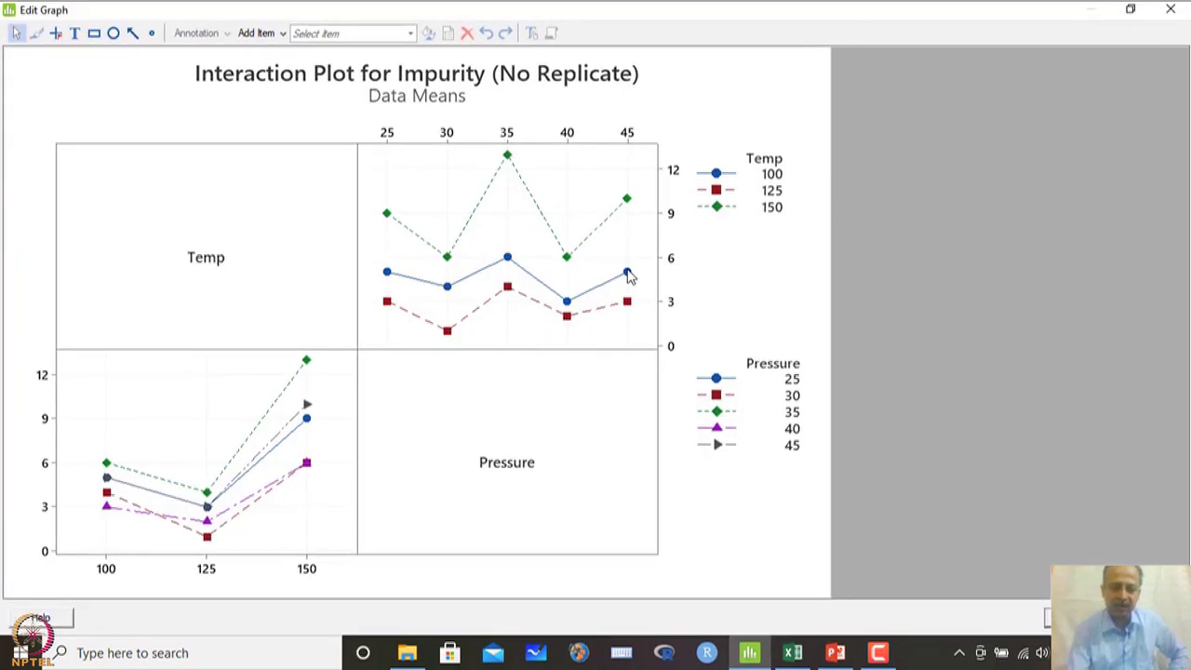
{"action": "mouse_move", "coordinate": [628, 274]}
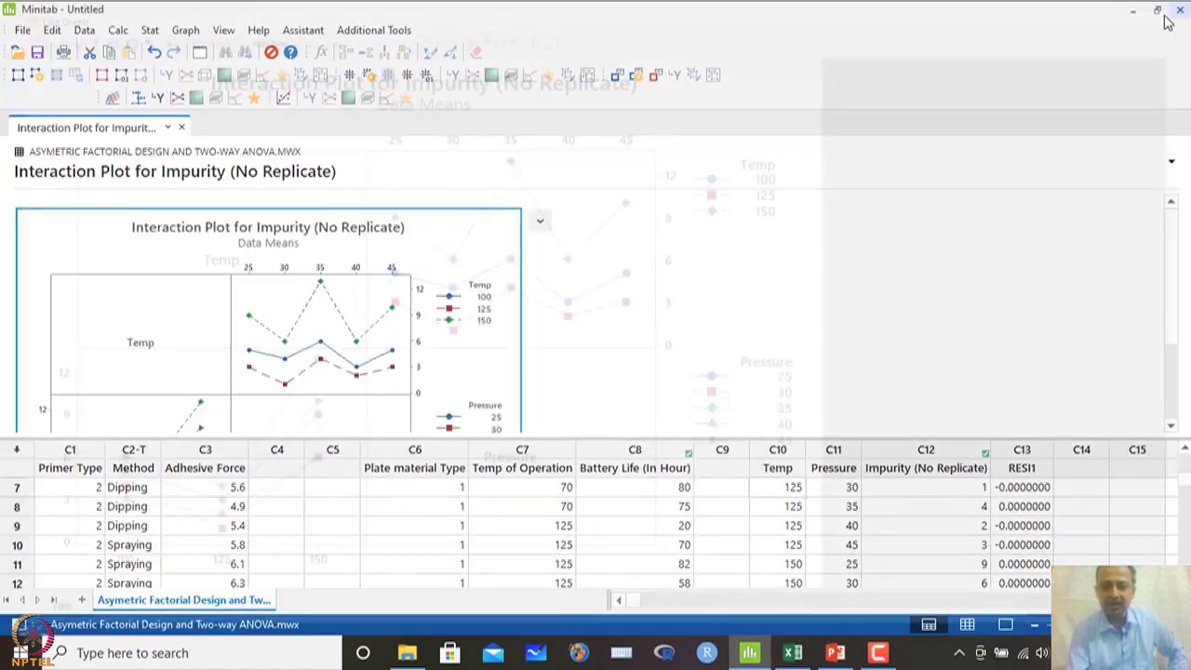
{"action": "left_click", "coordinate": [1178, 10]}
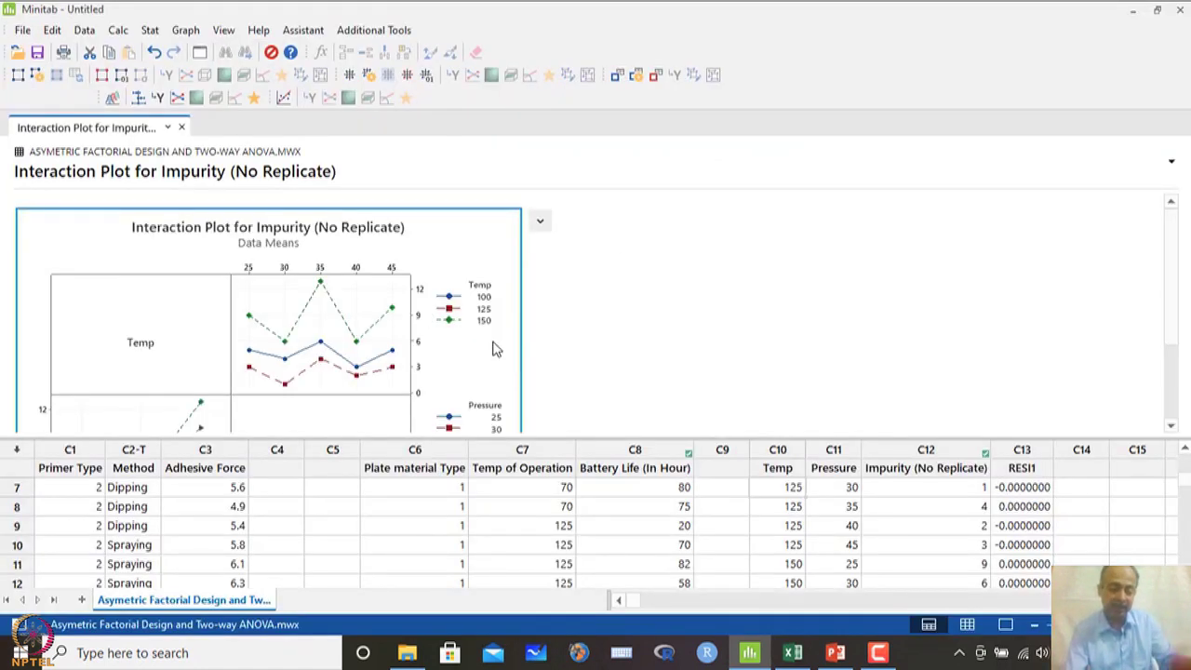
Step: Delete the RESI1 residuals column C13 from the worksheet
{"action": "left_click", "coordinate": [628, 491]}
{"action": "left_click", "coordinate": [809, 472]}
{"action": "left_click", "coordinate": [1004, 453]}
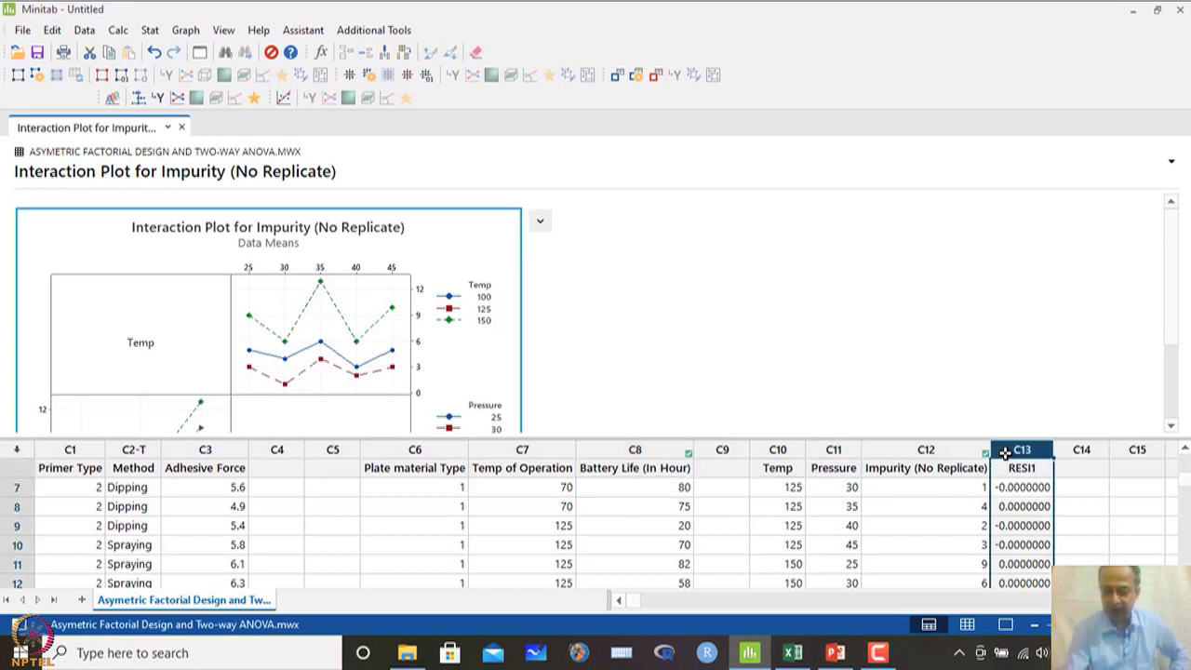
{"action": "key", "text": "Delete"}
{"action": "left_click", "coordinate": [812, 489]}
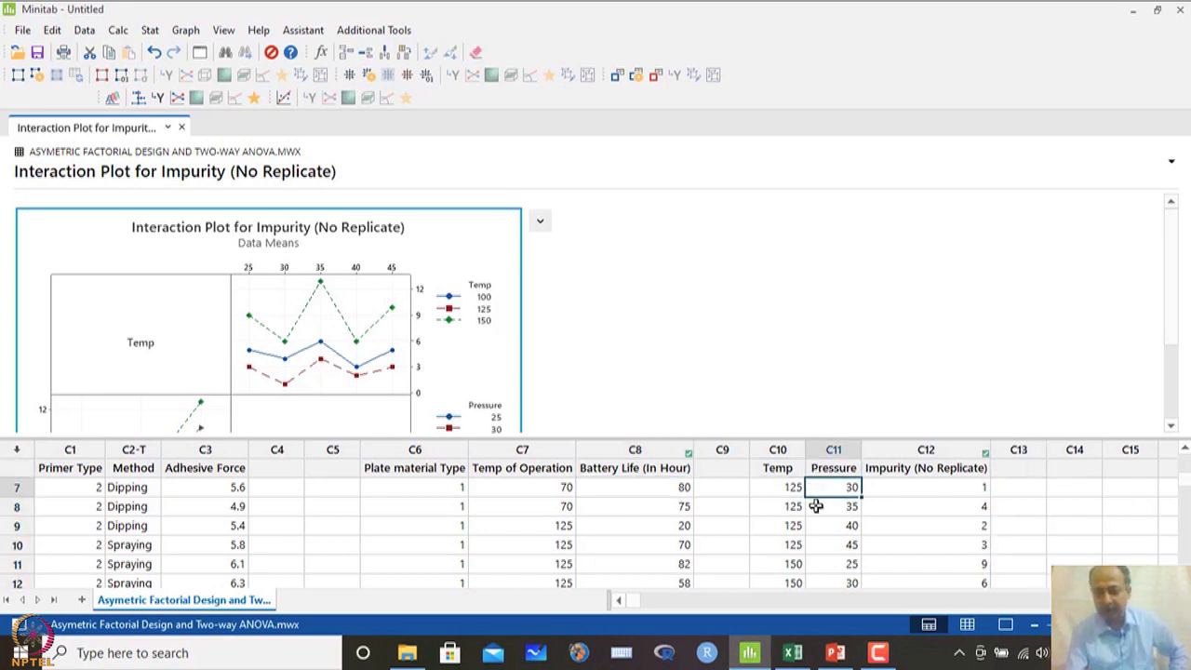
Step: Review the Temp and Pressure columns against the Impurity (No Replicate) values in the worksheet
{"action": "left_click_drag", "start_coordinate": [780, 453], "coordinate": [823, 450]}
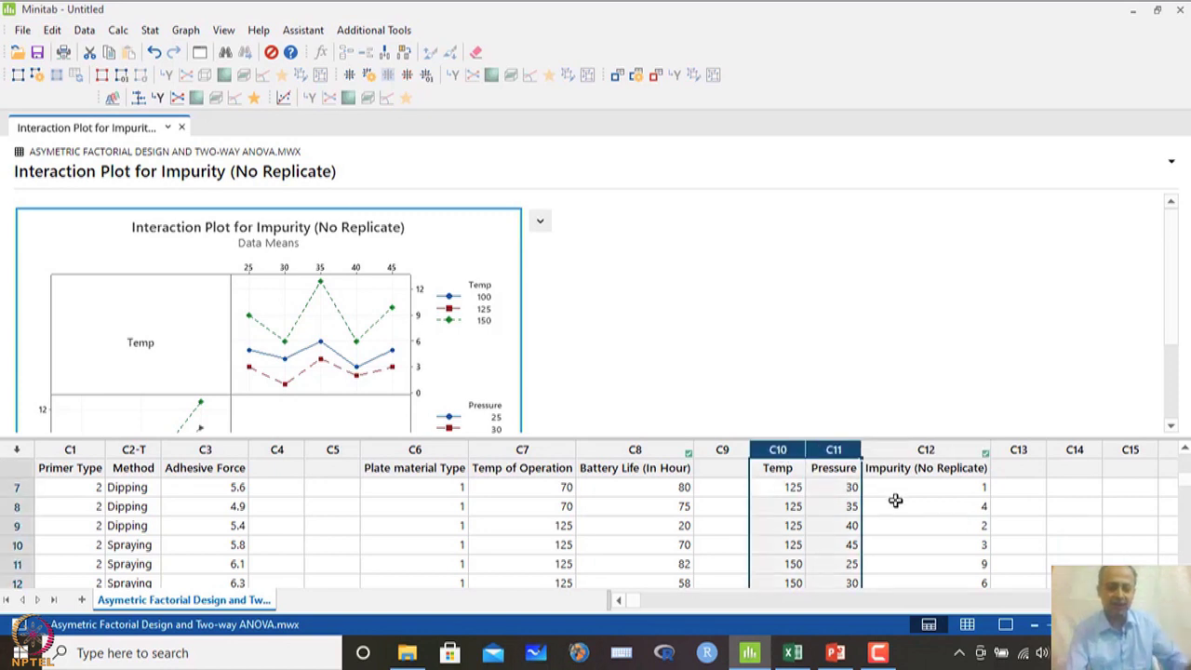
{"action": "left_click", "coordinate": [893, 507]}
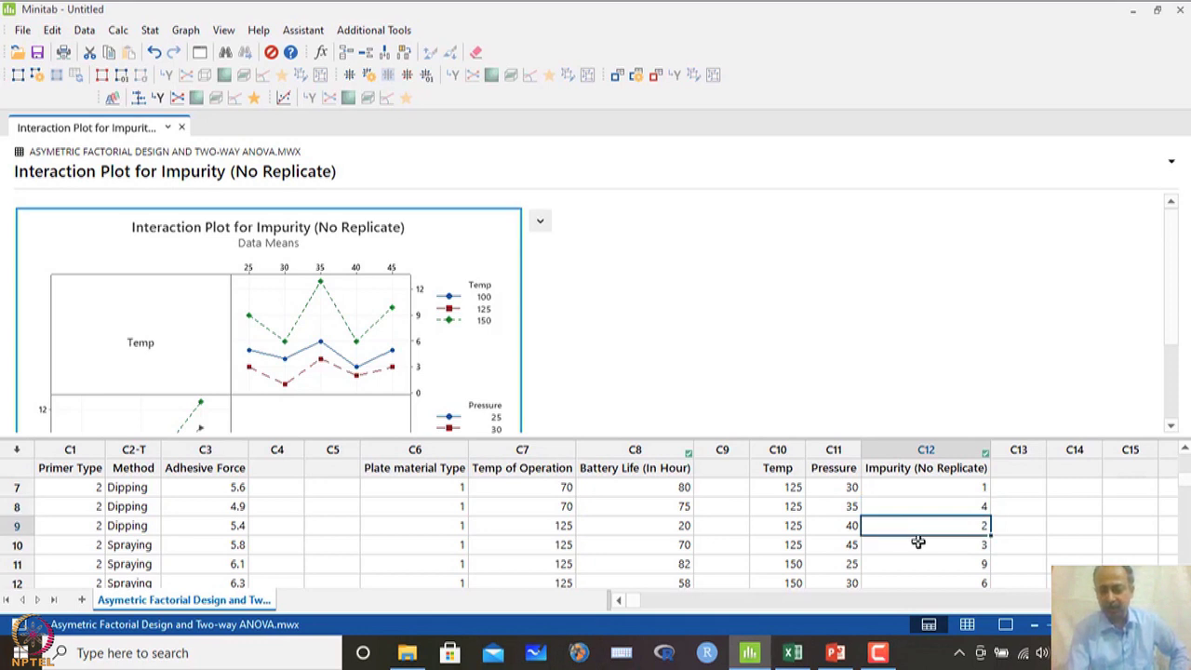
{"action": "left_click", "coordinate": [907, 542]}
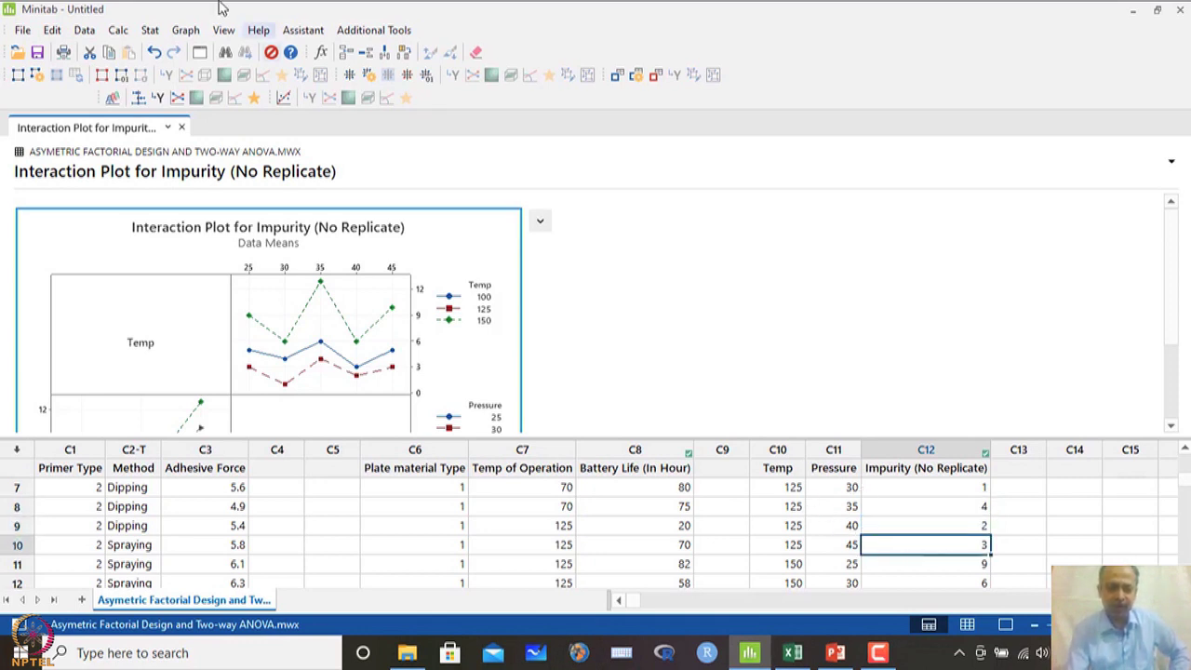
Step: Create a wireframe 3D surface plot with Impurity (No Replicate) as Z, Temp as Y and Pressure as X
{"action": "left_click", "coordinate": [149, 30]}
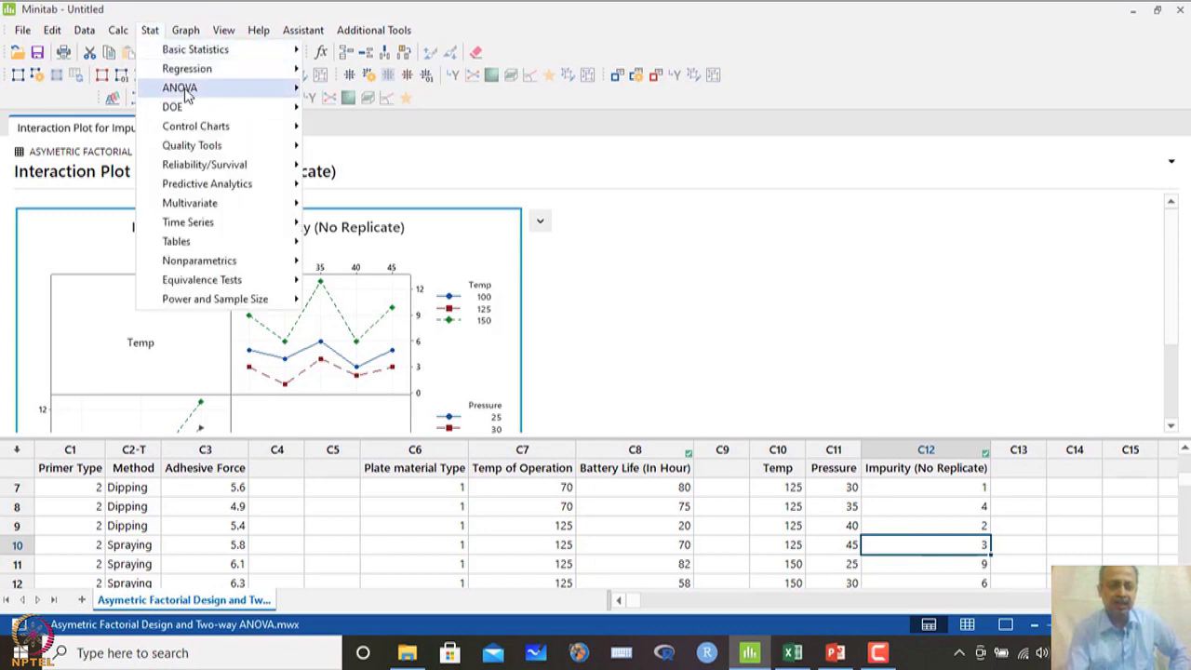
{"action": "mouse_move", "coordinate": [186, 93]}
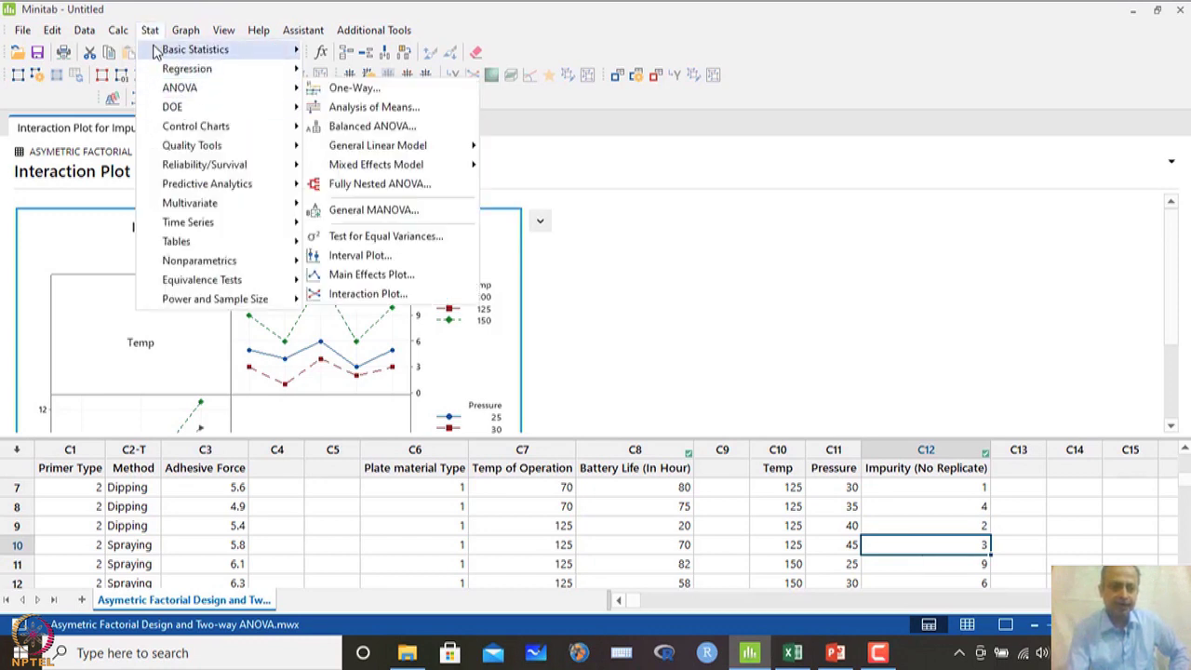
{"action": "mouse_move", "coordinate": [194, 36]}
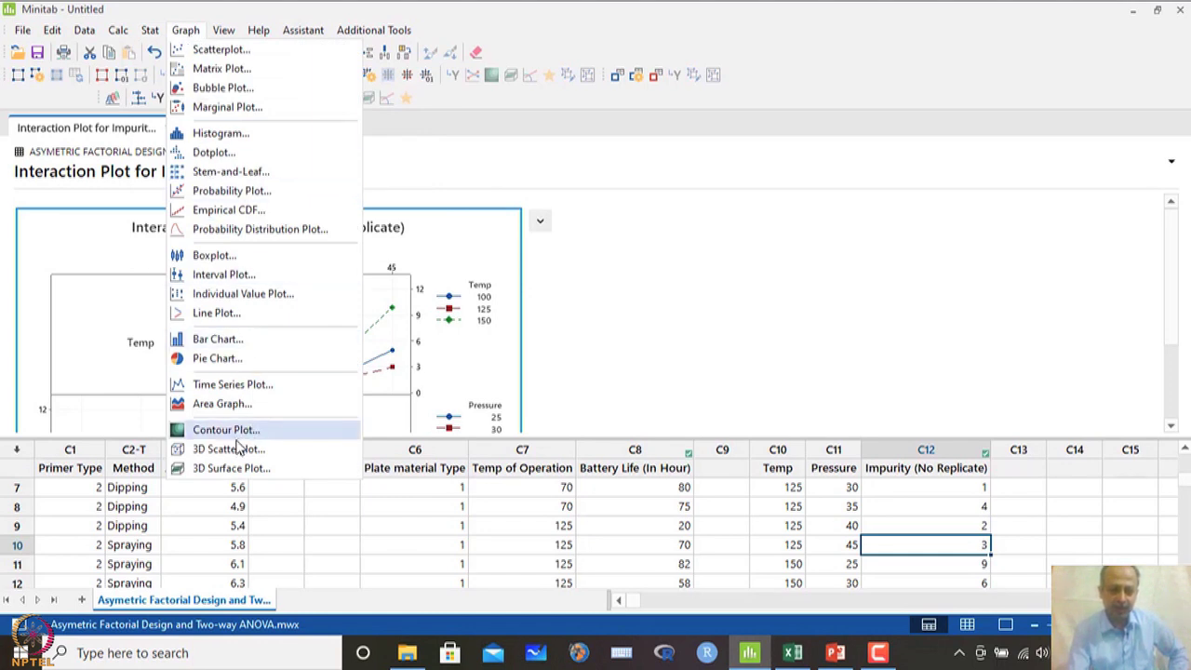
{"action": "left_click", "coordinate": [228, 467]}
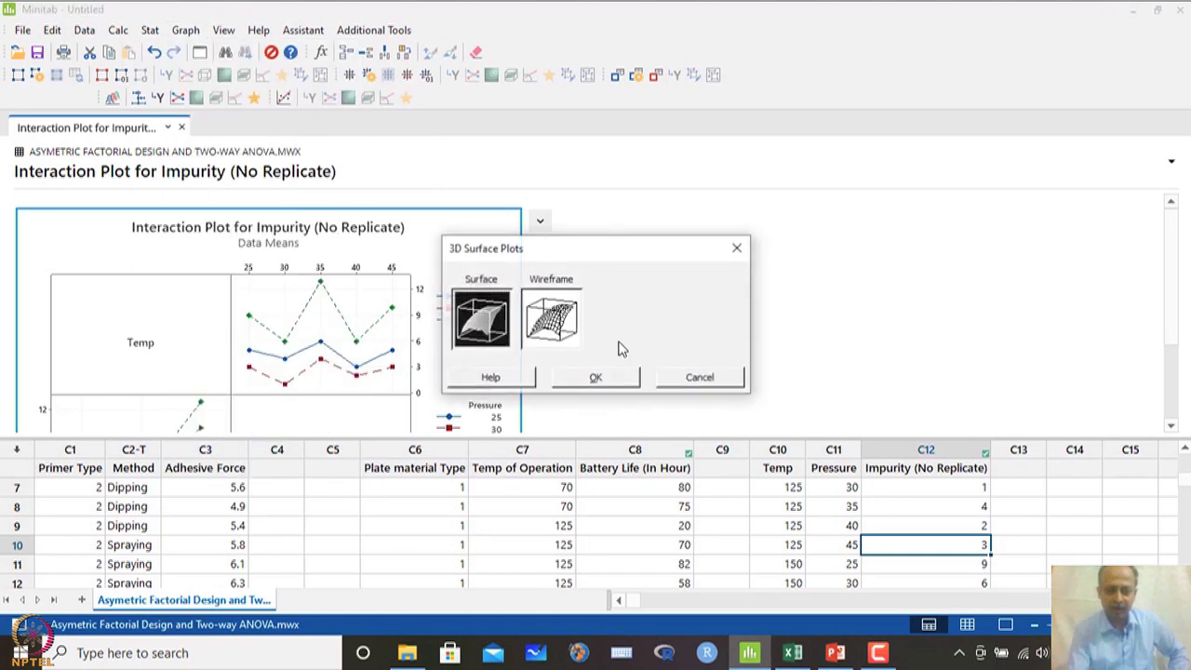
{"action": "left_click", "coordinate": [547, 326]}
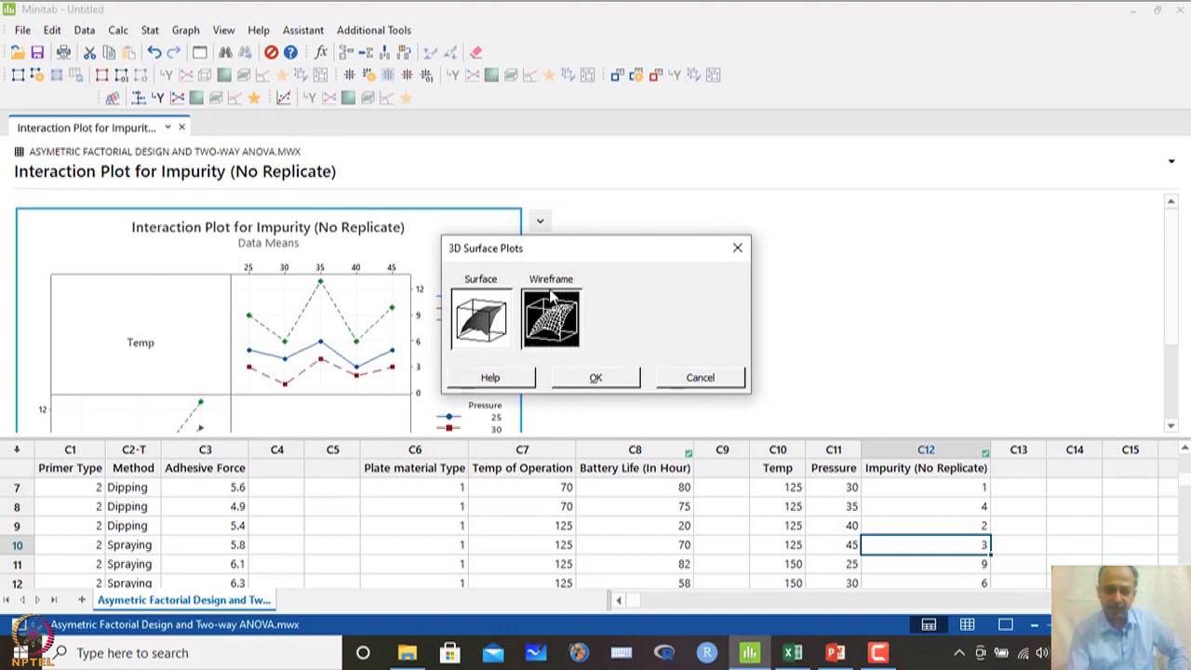
{"action": "left_click", "coordinate": [617, 380]}
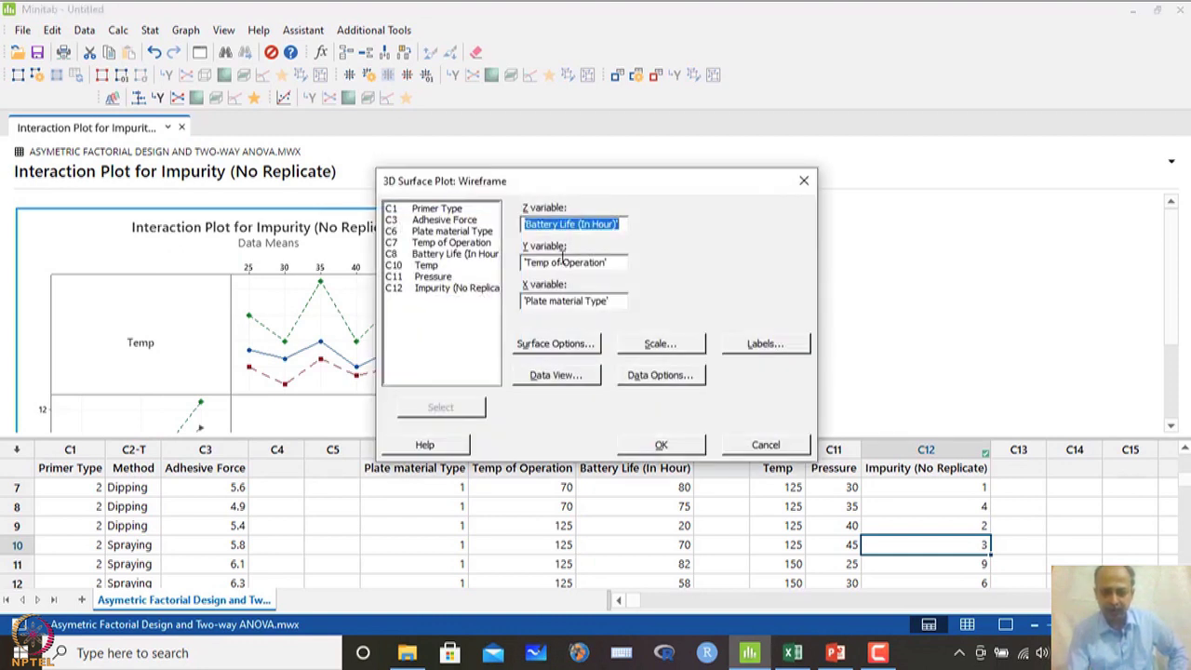
{"action": "double_click", "coordinate": [452, 289]}
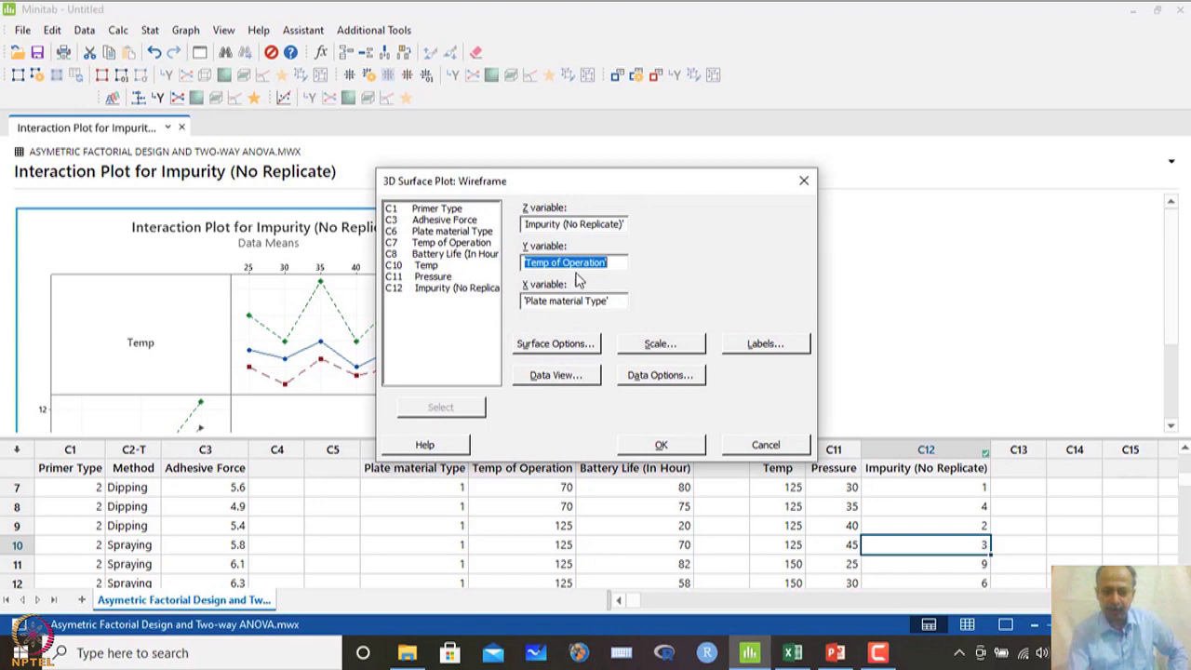
{"action": "double_click", "coordinate": [432, 265]}
{"action": "double_click", "coordinate": [433, 276]}
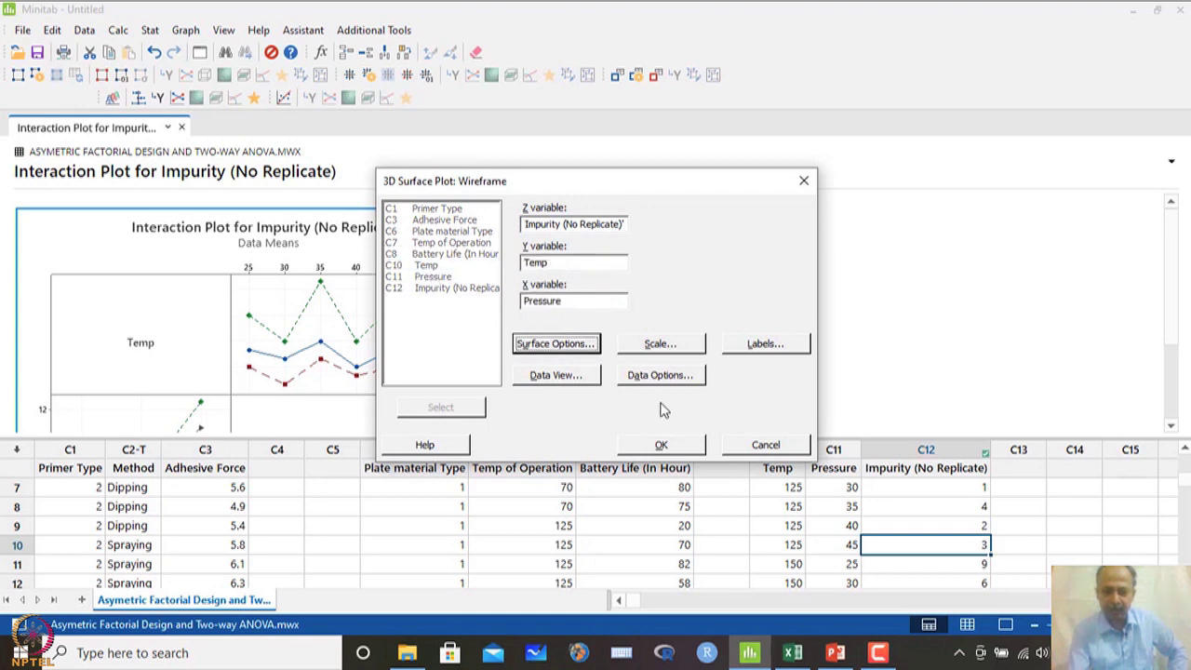
{"action": "left_click", "coordinate": [660, 446]}
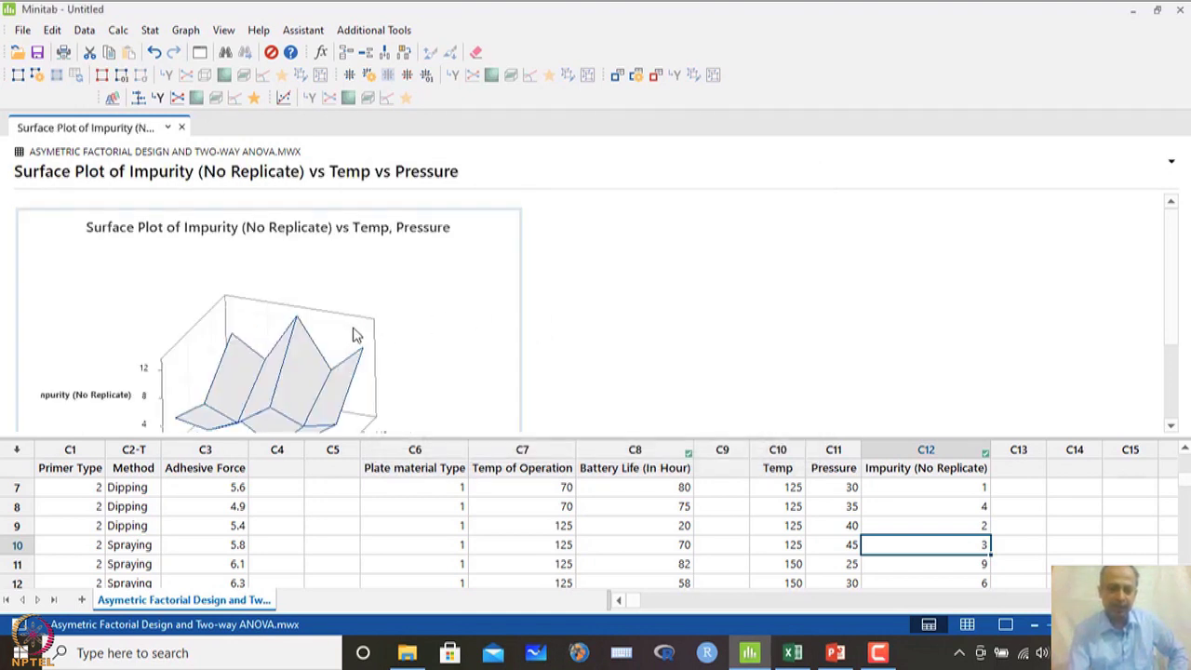
Step: In a maximized graph editor, give the impurity surface a custom dark green surface color and a teal wire color
{"action": "double_click", "coordinate": [419, 292]}
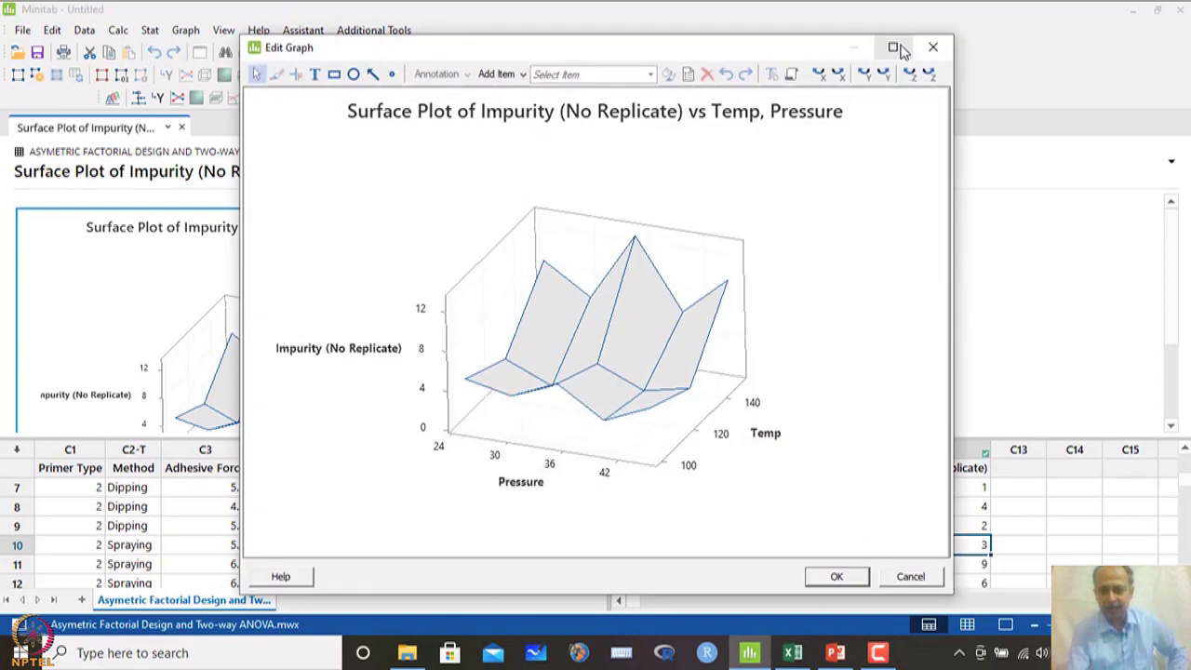
{"action": "left_click", "coordinate": [898, 47]}
{"action": "left_click", "coordinate": [425, 322]}
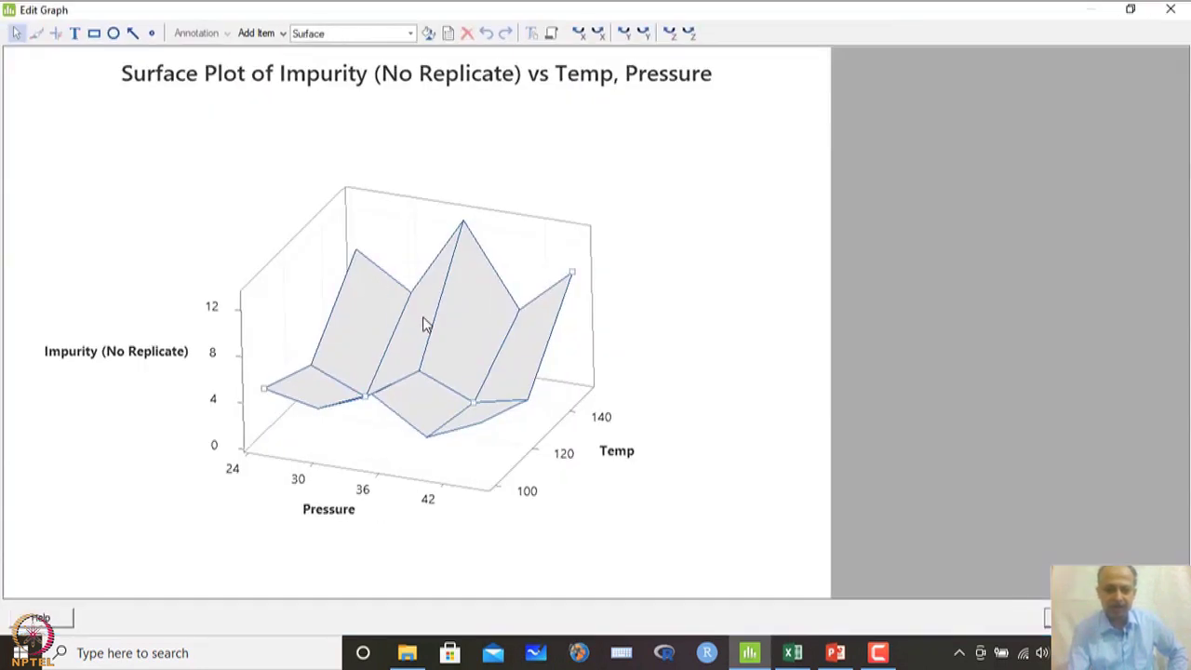
{"action": "double_click", "coordinate": [423, 323]}
{"action": "left_click", "coordinate": [593, 250]}
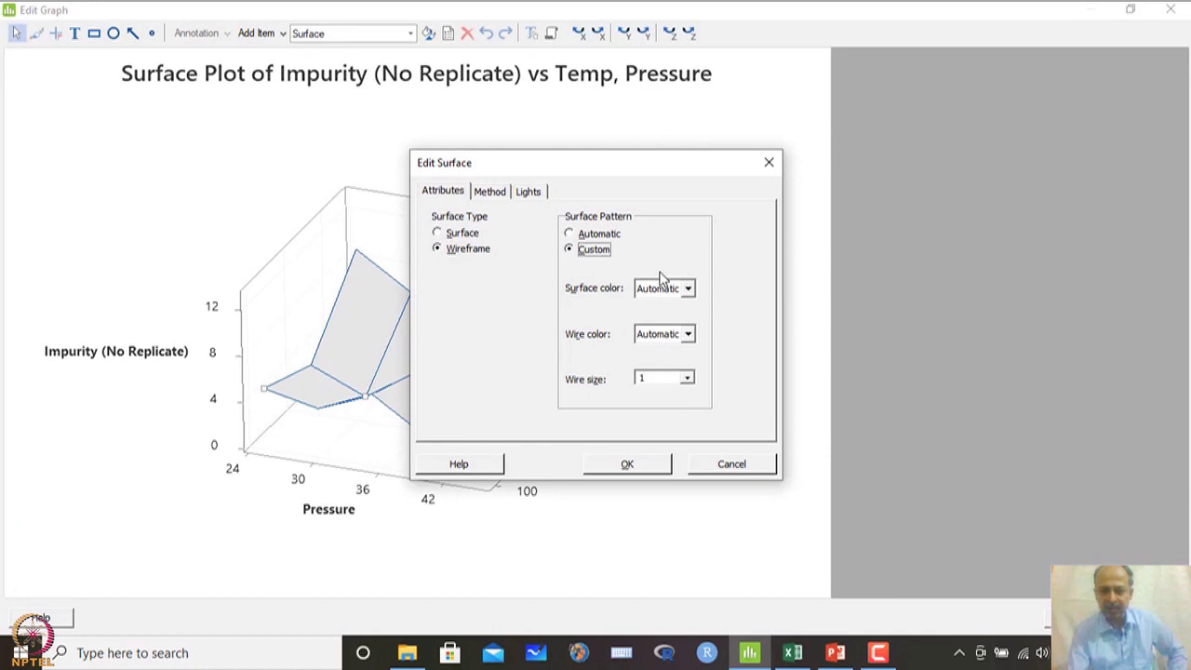
{"action": "left_click", "coordinate": [687, 292]}
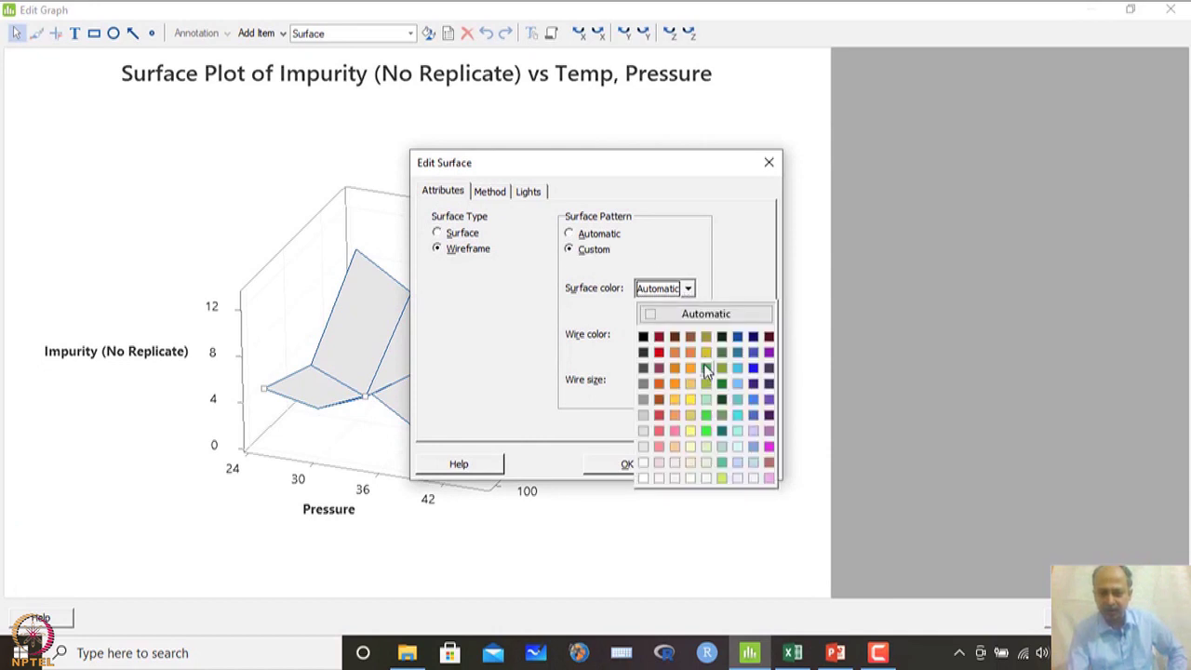
{"action": "left_click", "coordinate": [719, 400]}
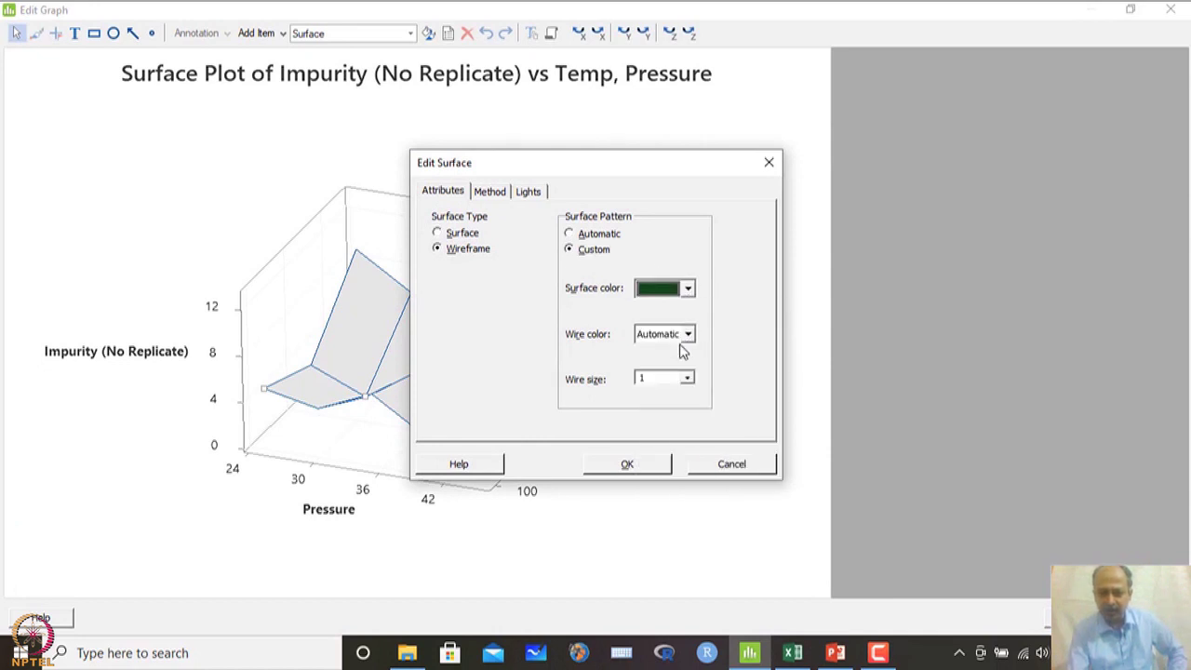
{"action": "left_click", "coordinate": [680, 336]}
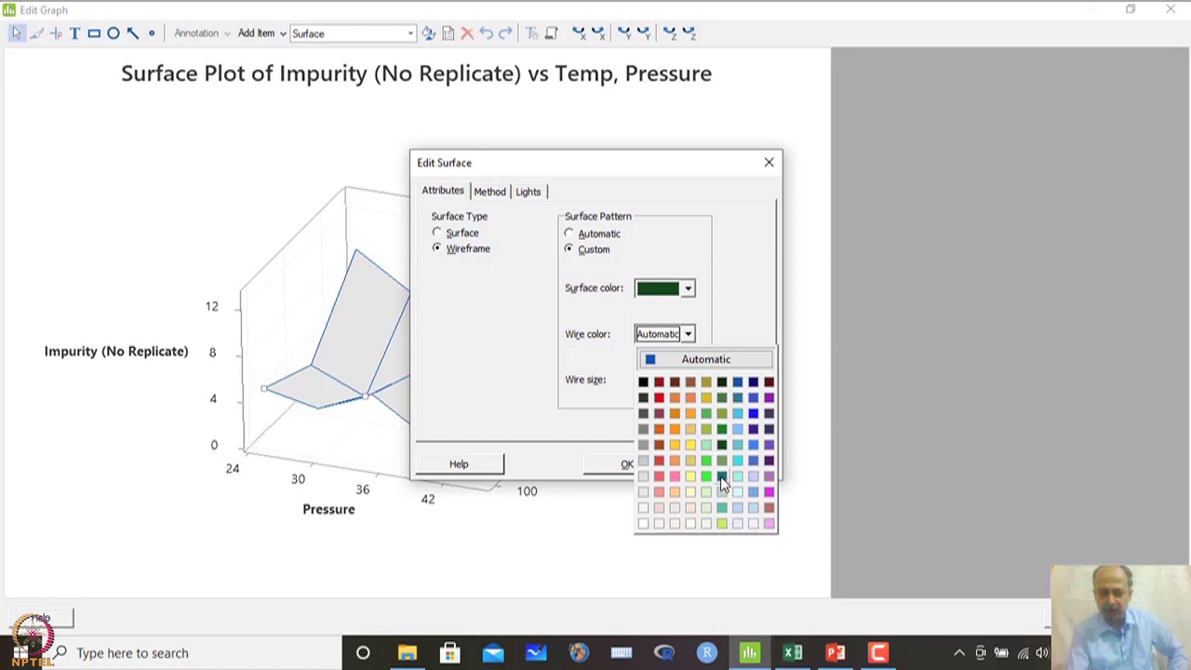
{"action": "left_click", "coordinate": [721, 480]}
{"action": "left_click", "coordinate": [654, 468]}
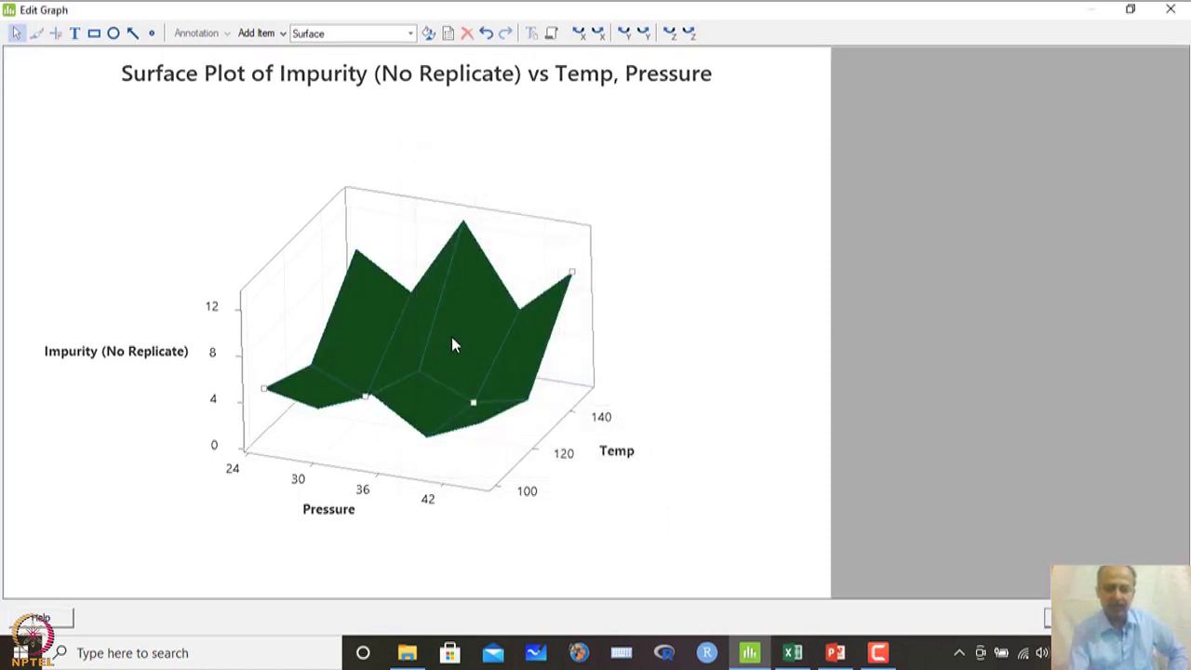
Step: Rotate the impurity surface plot about its Z and X axes to view its shape from other angles
{"action": "left_click", "coordinate": [686, 33]}
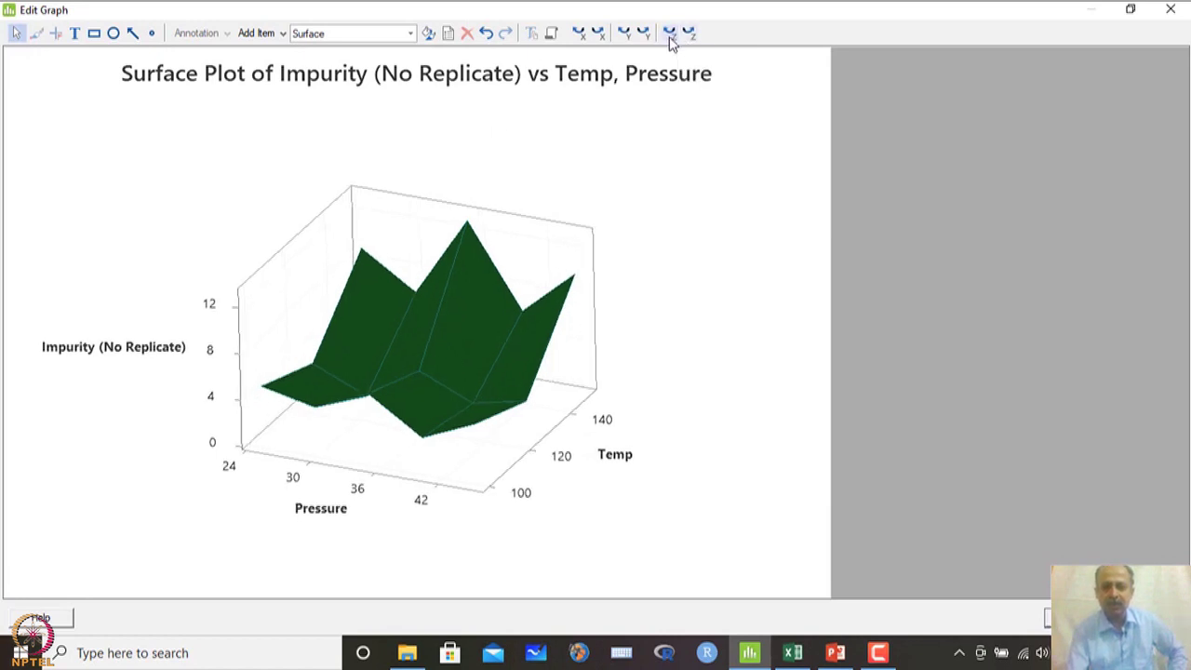
{"action": "left_click", "coordinate": [667, 36]}
{"action": "left_click", "coordinate": [689, 35]}
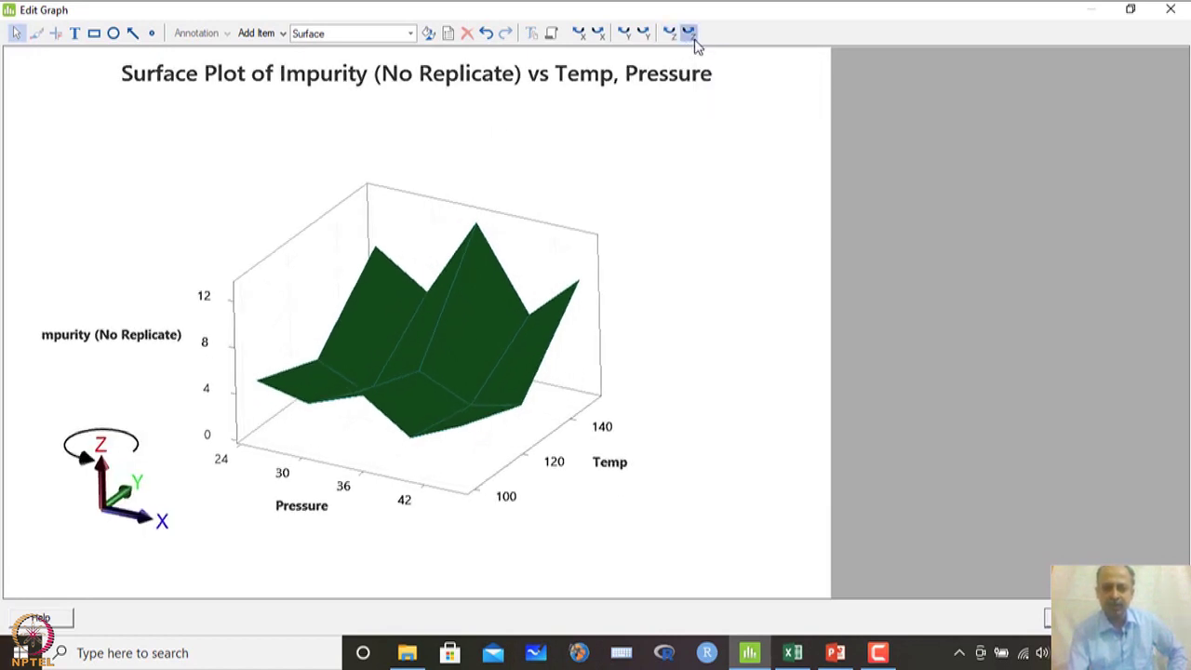
{"action": "left_click", "coordinate": [598, 33]}
{"action": "left_click_drag", "start_coordinate": [600, 34], "coordinate": [548, 112]}
Step: Recolor the impurity surface golden yellow, and close the graph editor without keeping the edits
{"action": "double_click", "coordinate": [467, 311]}
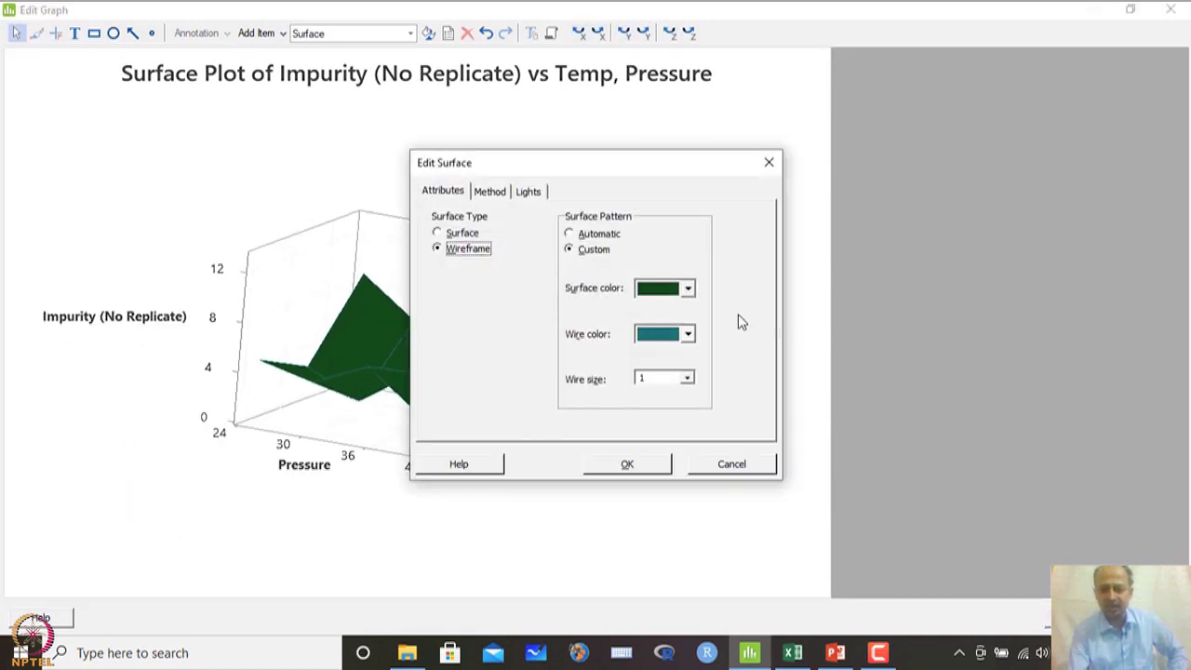
{"action": "left_click", "coordinate": [686, 289]}
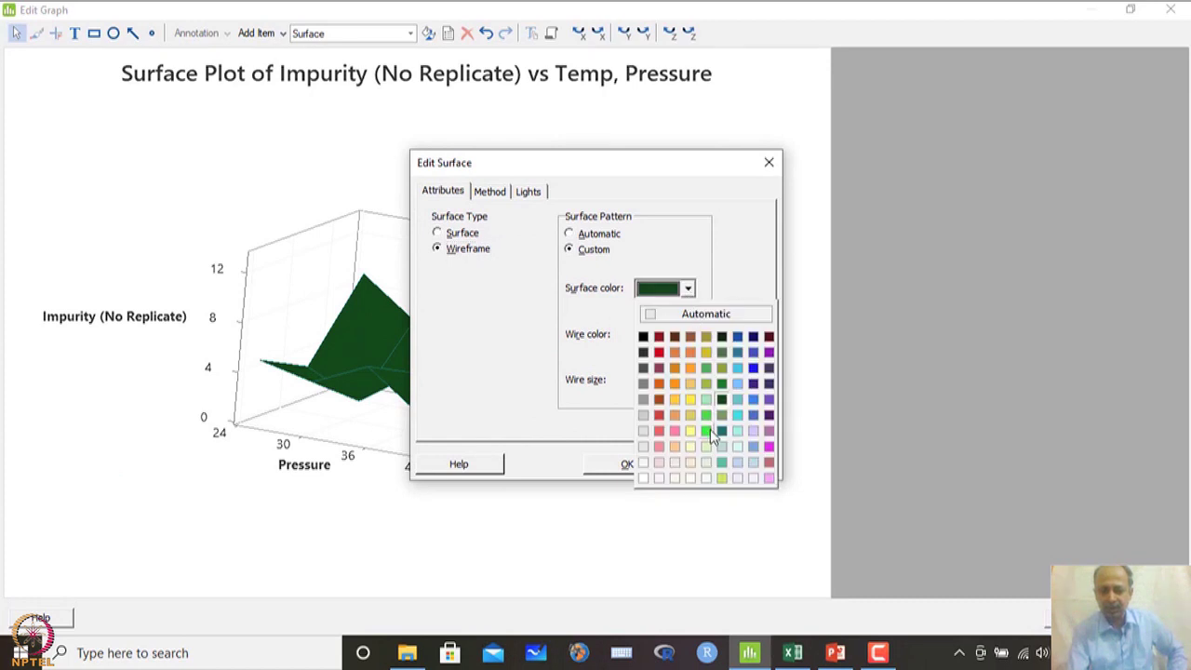
{"action": "left_click", "coordinate": [706, 350]}
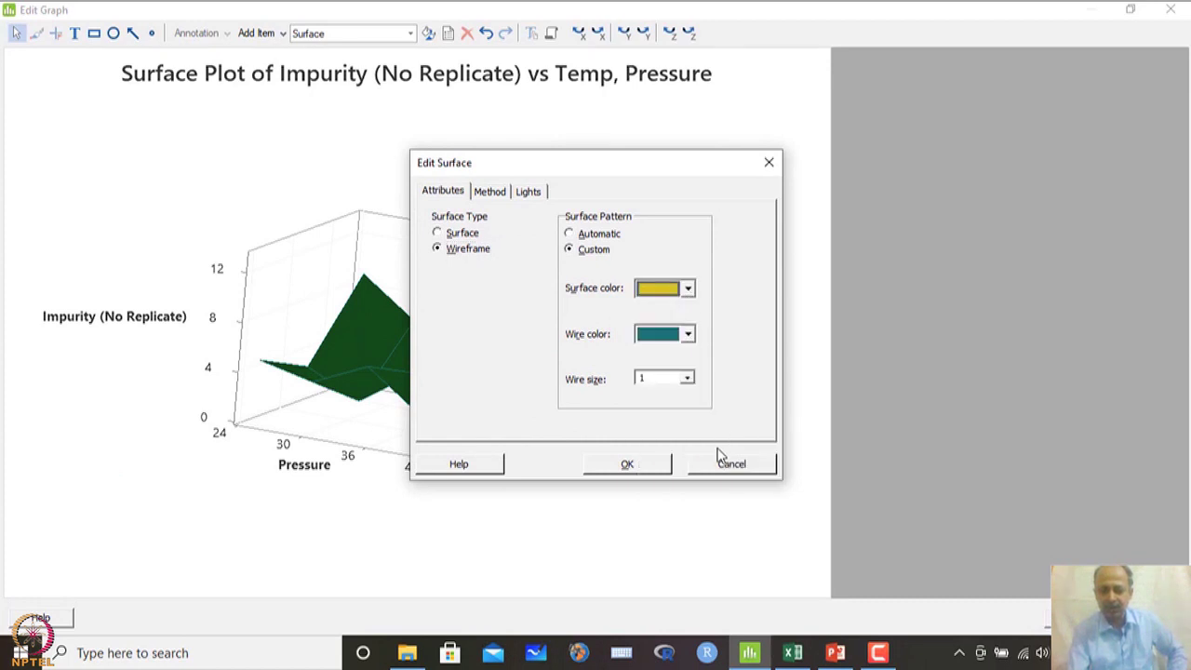
{"action": "left_click", "coordinate": [627, 463]}
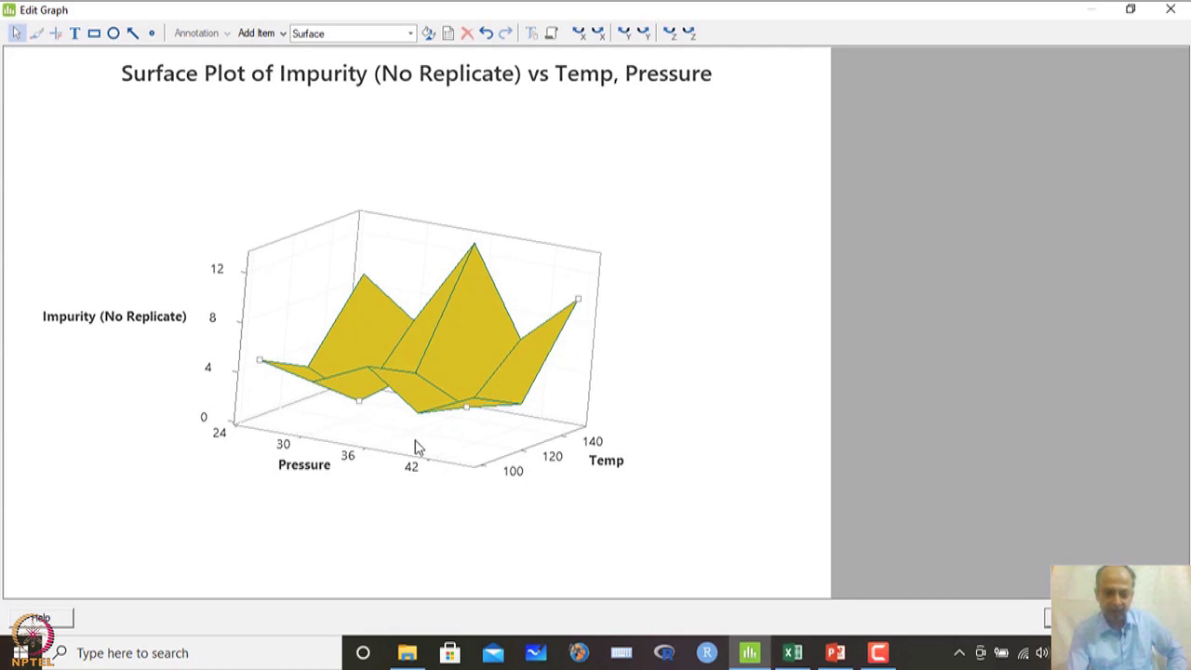
{"action": "left_click", "coordinate": [1167, 12]}
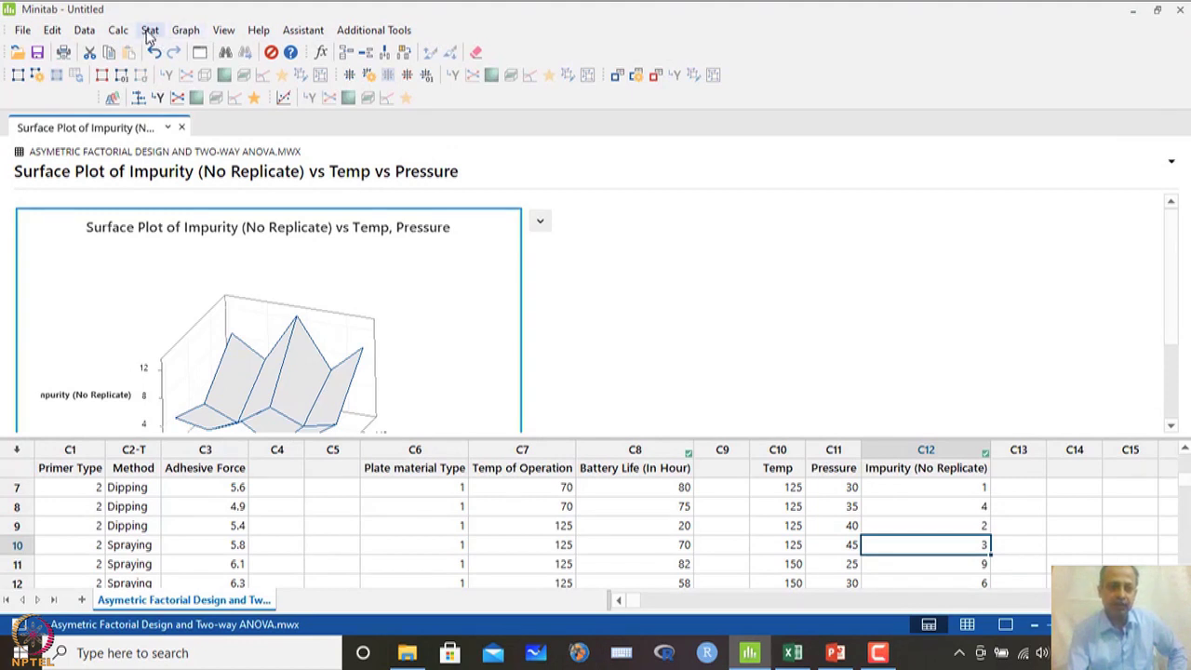
Step: Create a contour plot with Impurity (No Replicate) as Z, Temp as Y and Pressure as X
{"action": "left_click", "coordinate": [185, 30]}
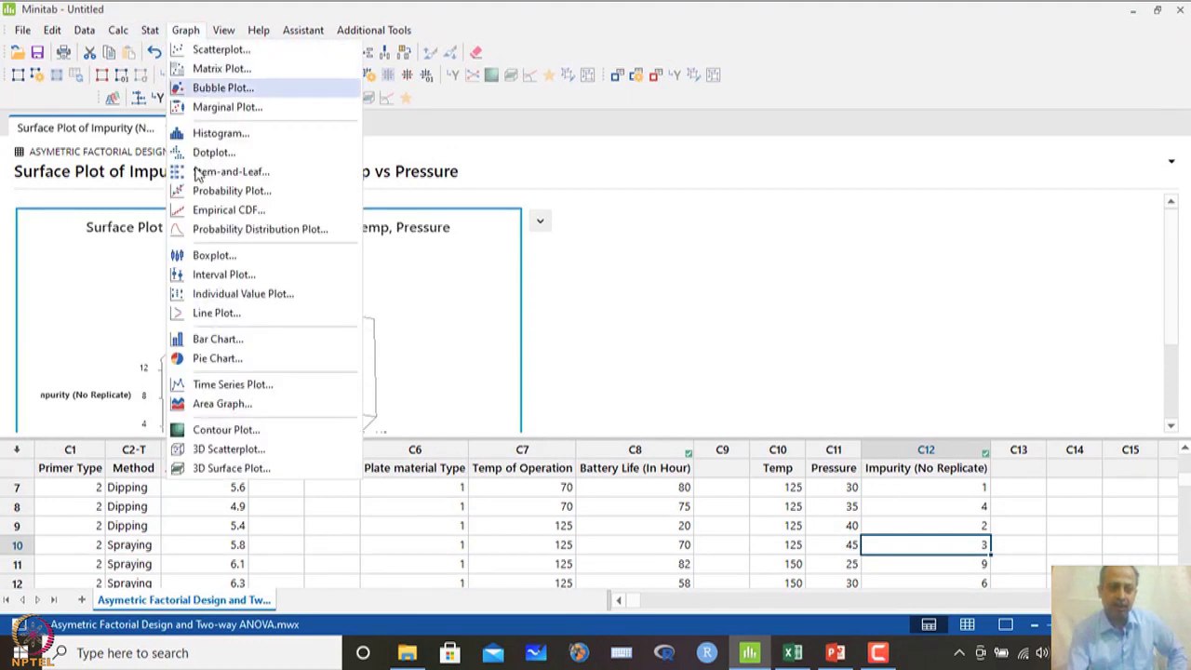
{"action": "left_click", "coordinate": [237, 429]}
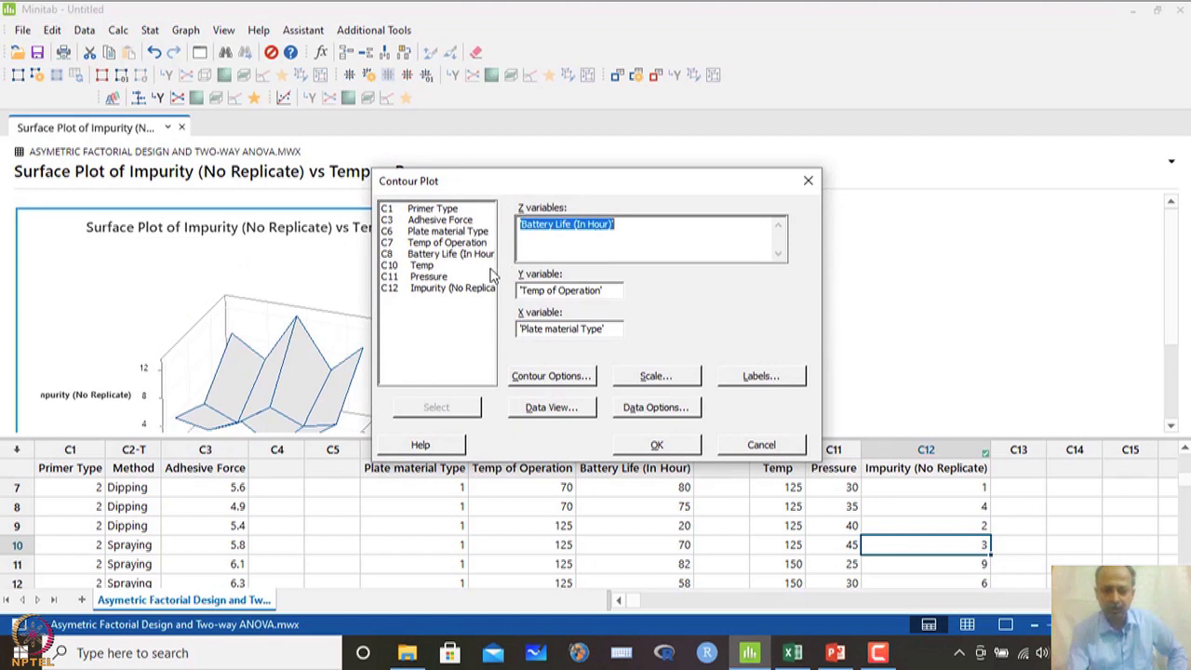
{"action": "double_click", "coordinate": [443, 289]}
{"action": "left_click", "coordinate": [615, 289]}
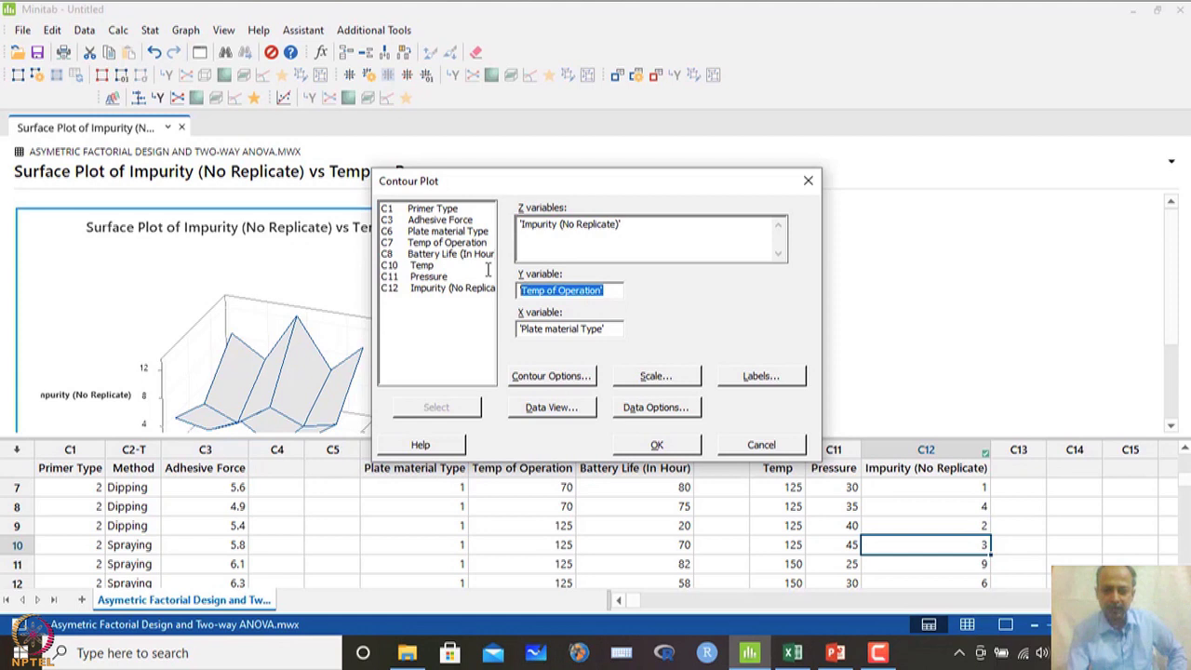
{"action": "left_click", "coordinate": [422, 266]}
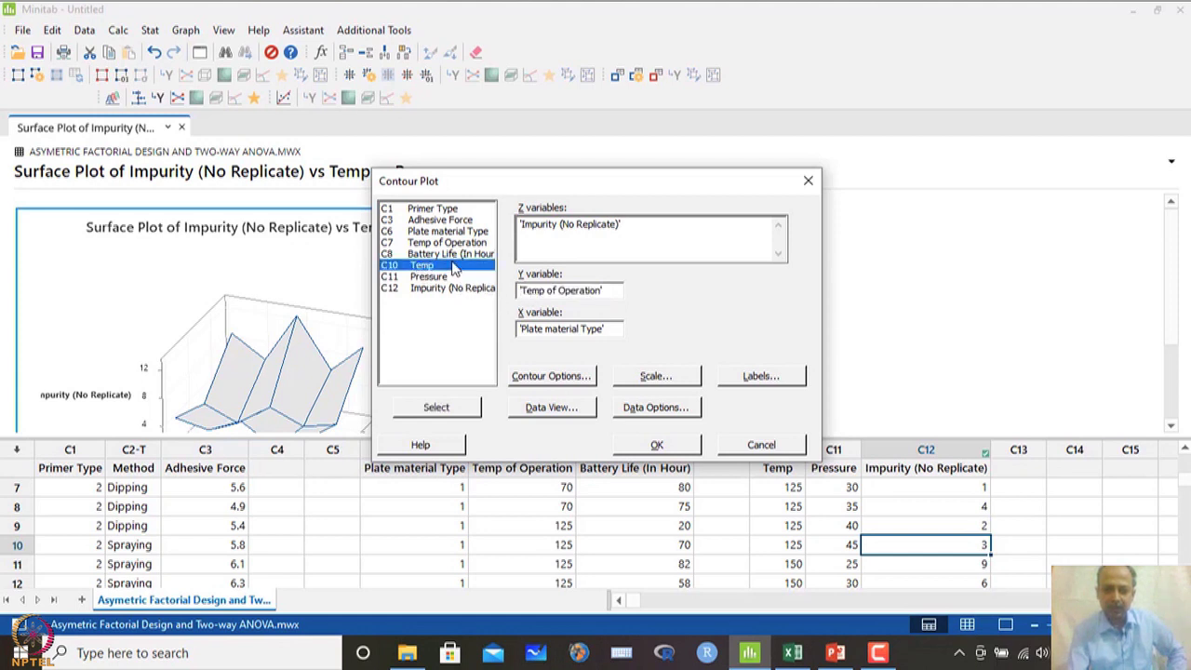
{"action": "double_click", "coordinate": [431, 270]}
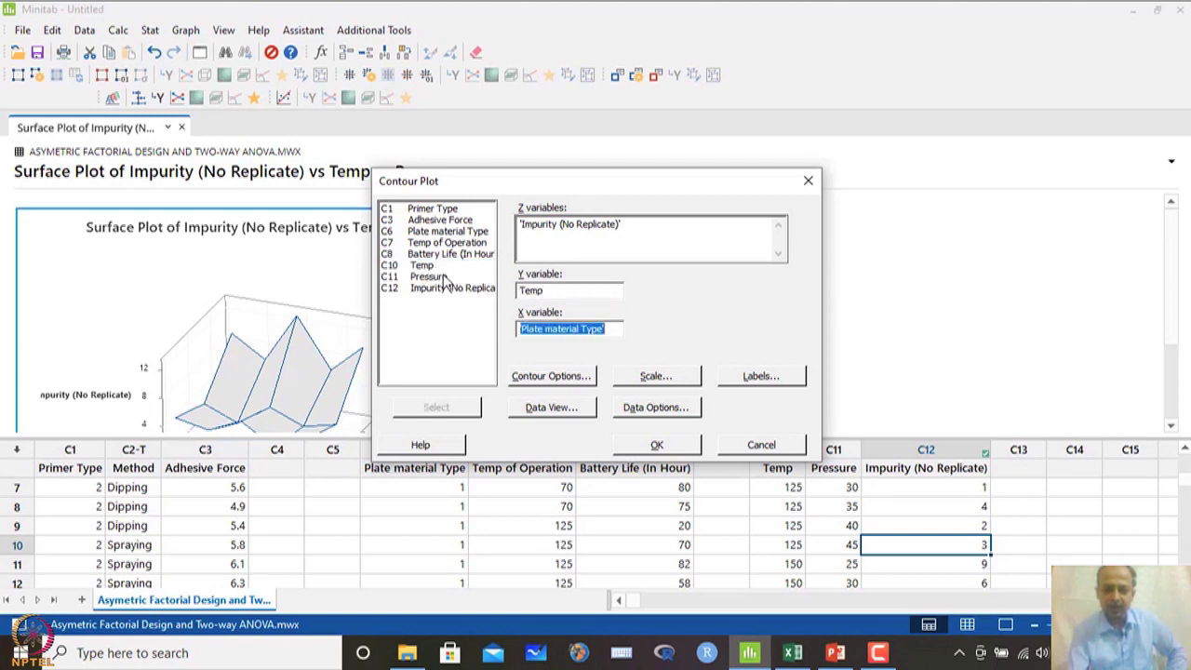
{"action": "double_click", "coordinate": [443, 277]}
{"action": "left_click", "coordinate": [656, 445]}
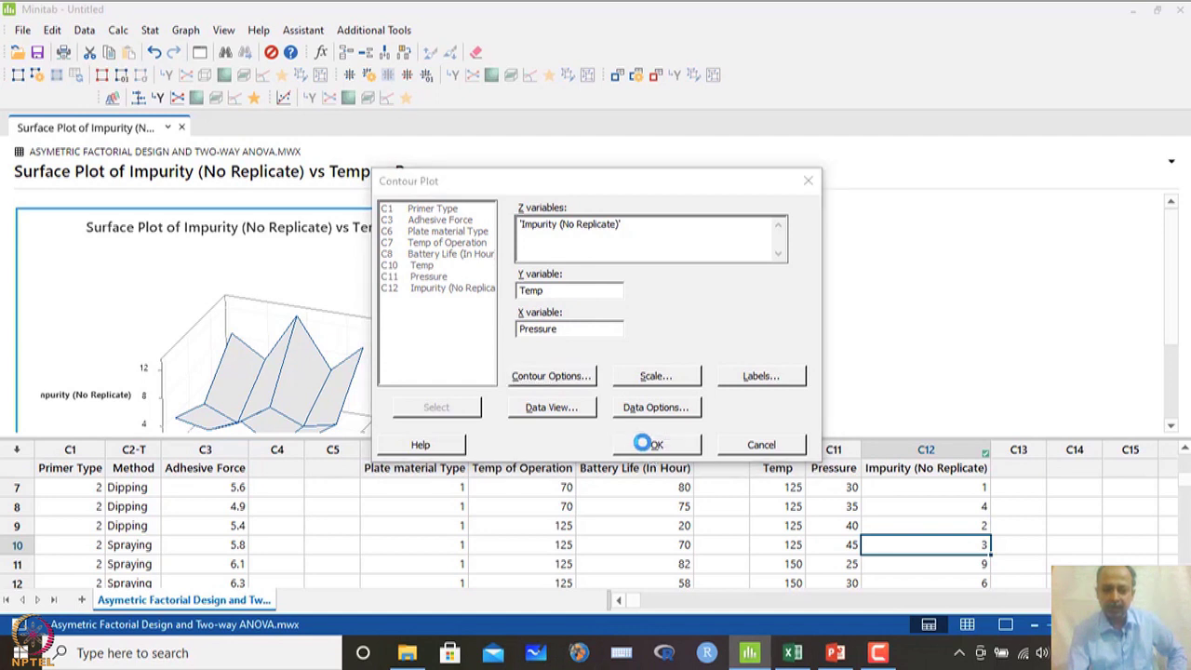
Step: Examine the impurity contour plot's legend and lowest-impurity regions in a maximized graph editor, and close it without changes
{"action": "double_click", "coordinate": [390, 344]}
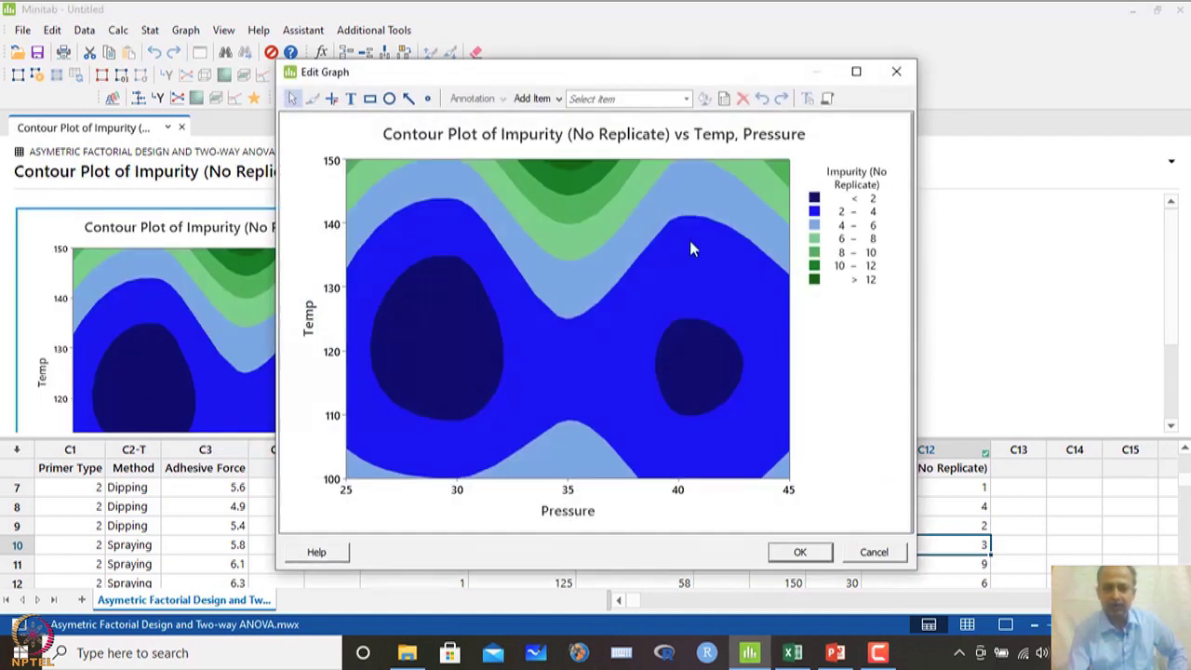
{"action": "left_click", "coordinate": [856, 73]}
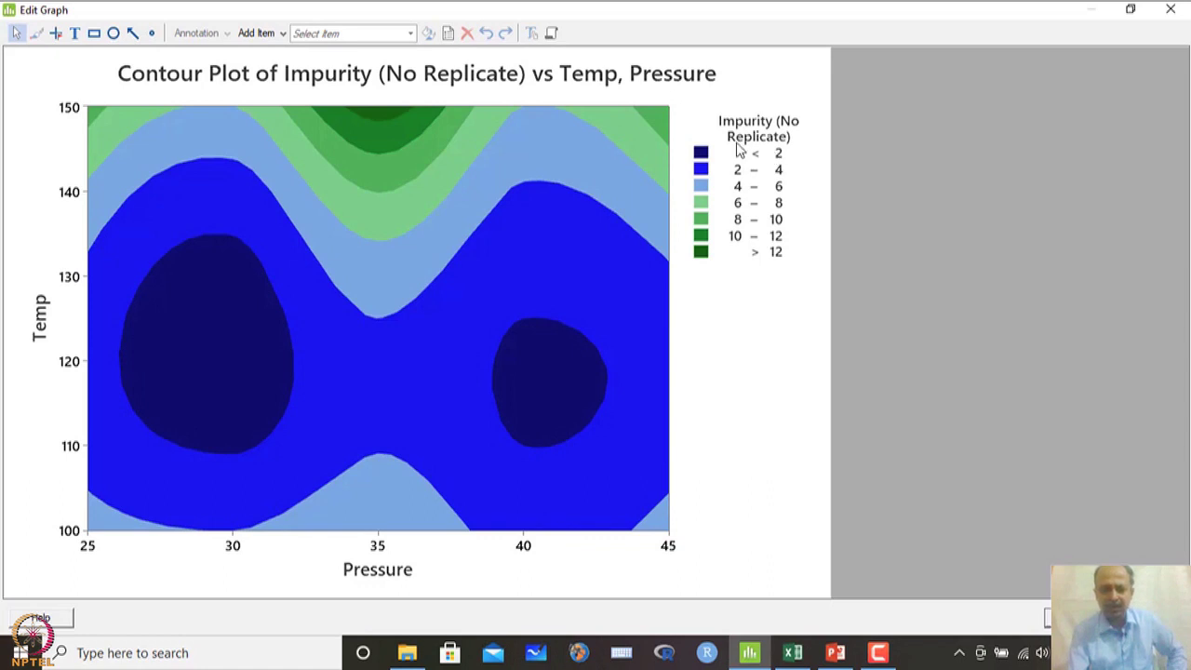
{"action": "left_click", "coordinate": [700, 156]}
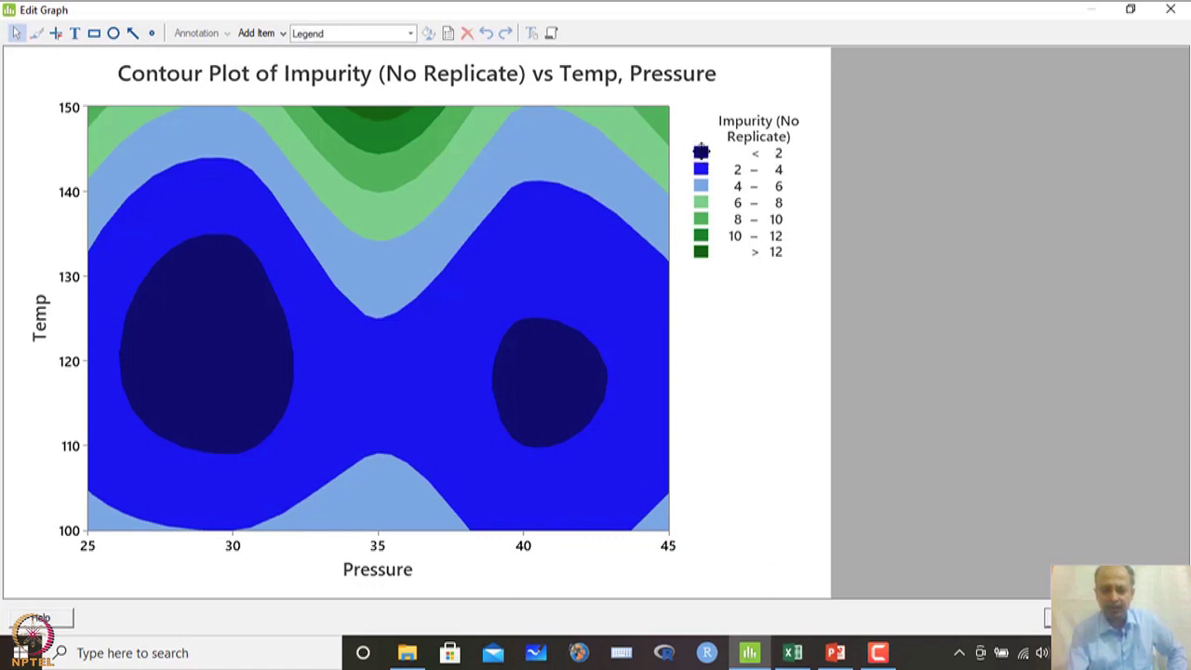
{"action": "left_click", "coordinate": [557, 362]}
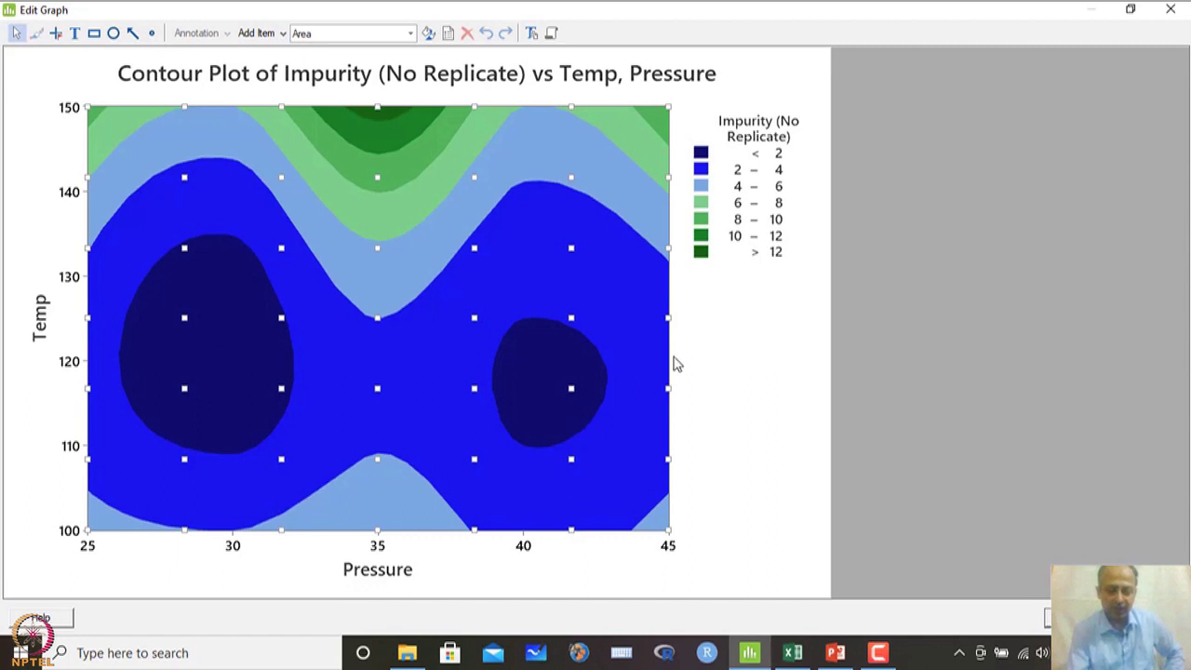
{"action": "left_click", "coordinate": [1131, 11]}
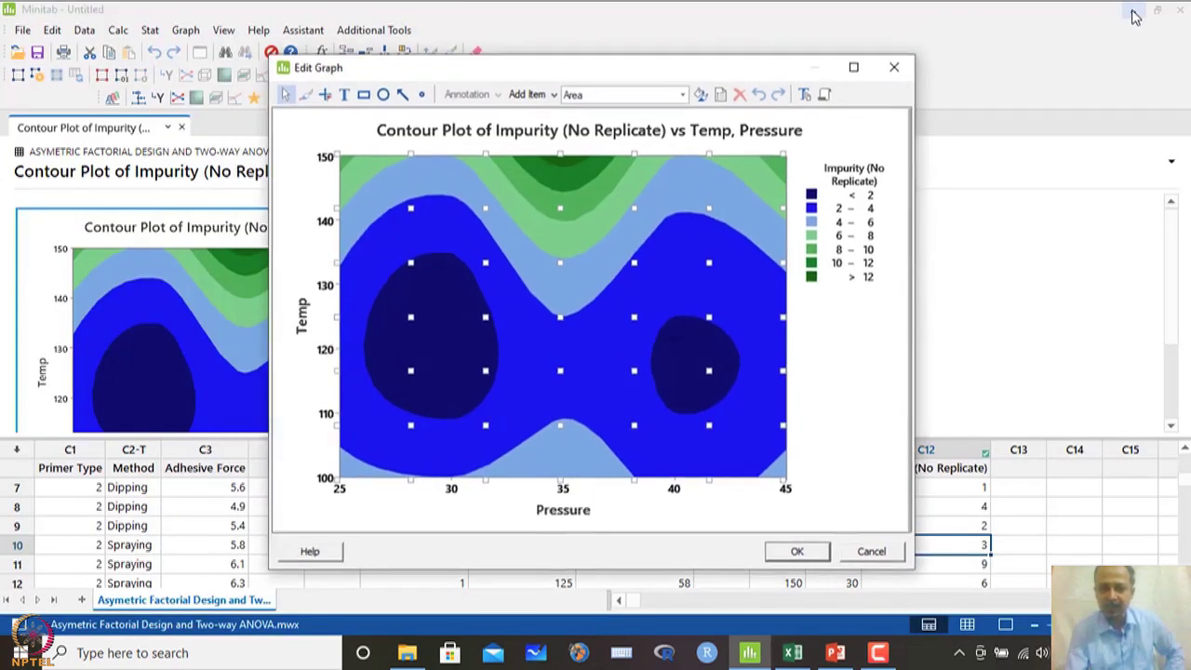
{"action": "left_click", "coordinate": [865, 549]}
Step: Create a main effects plot with Impurity (No Replicate) as the response and Temp and Pressure as the factors
{"action": "left_click", "coordinate": [147, 33]}
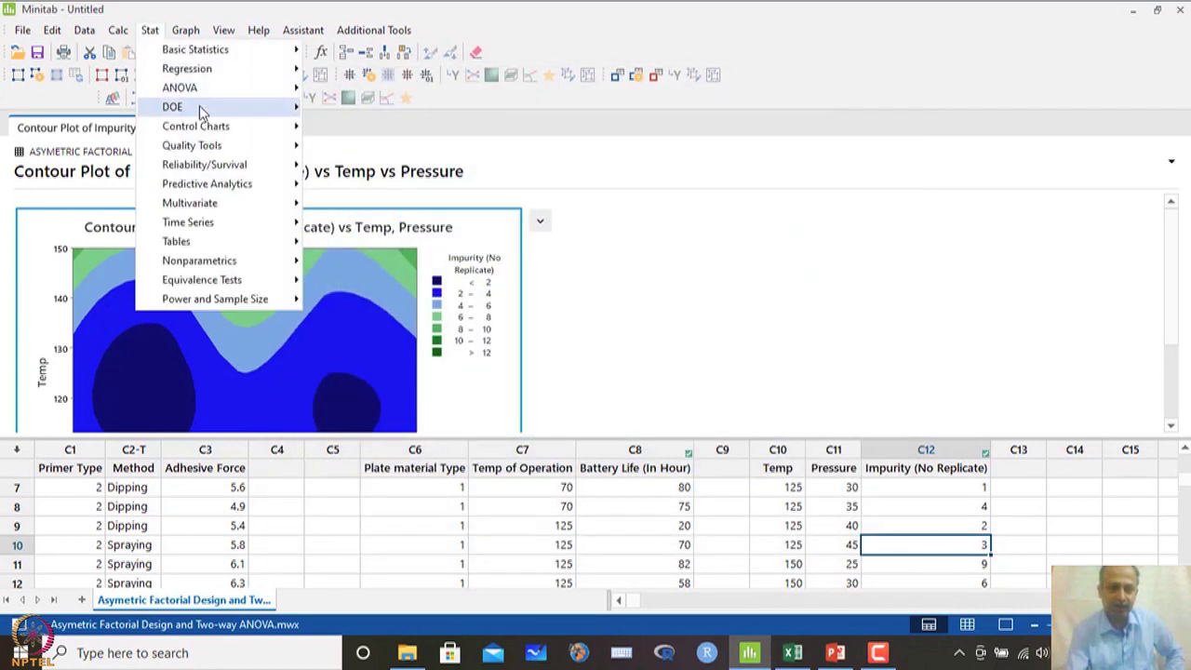
{"action": "mouse_move", "coordinate": [197, 91]}
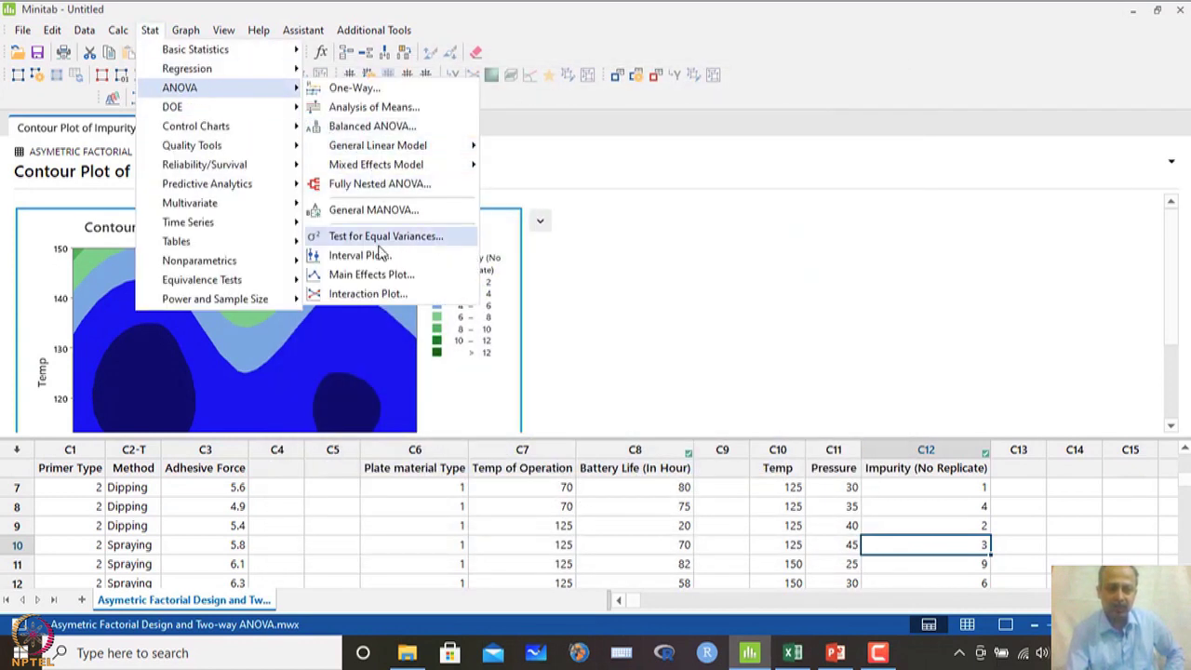
{"action": "left_click", "coordinate": [382, 276]}
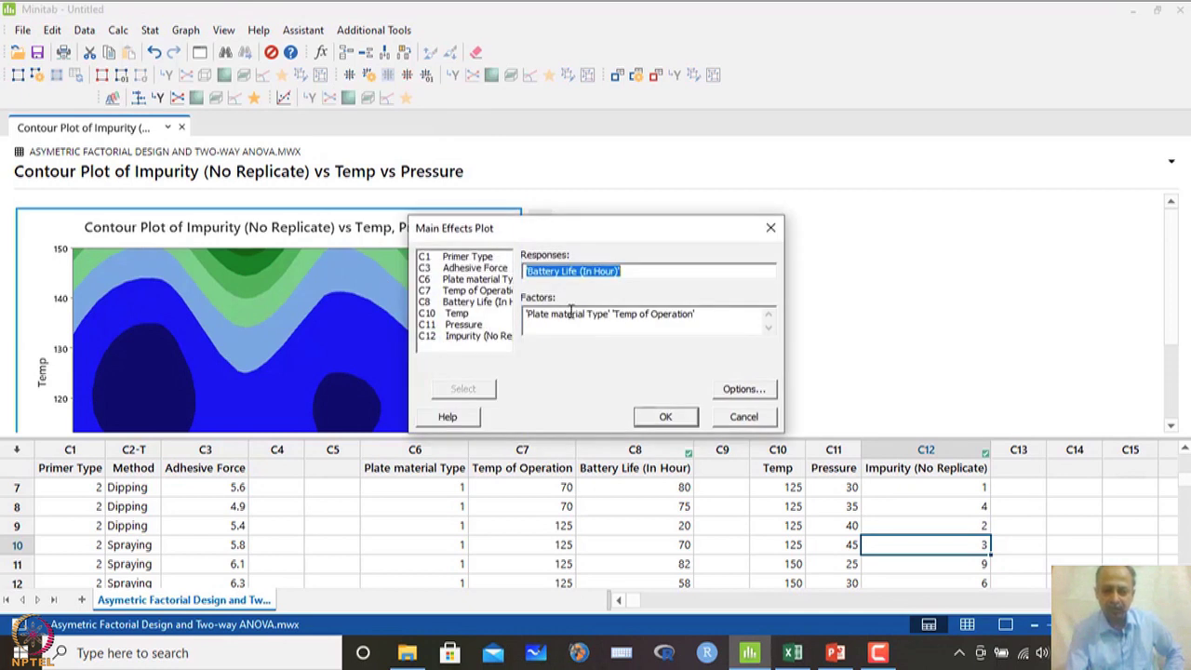
{"action": "double_click", "coordinate": [474, 336]}
{"action": "left_click_drag", "start_coordinate": [712, 319], "coordinate": [526, 315]}
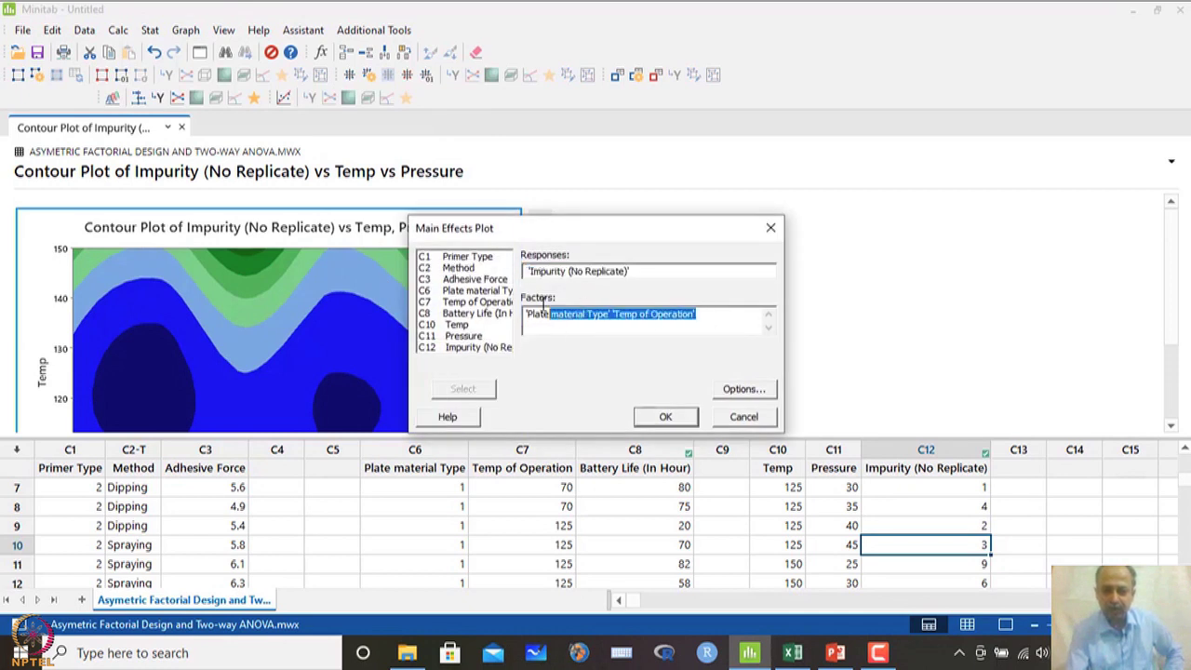
{"action": "double_click", "coordinate": [462, 325]}
{"action": "double_click", "coordinate": [465, 335]}
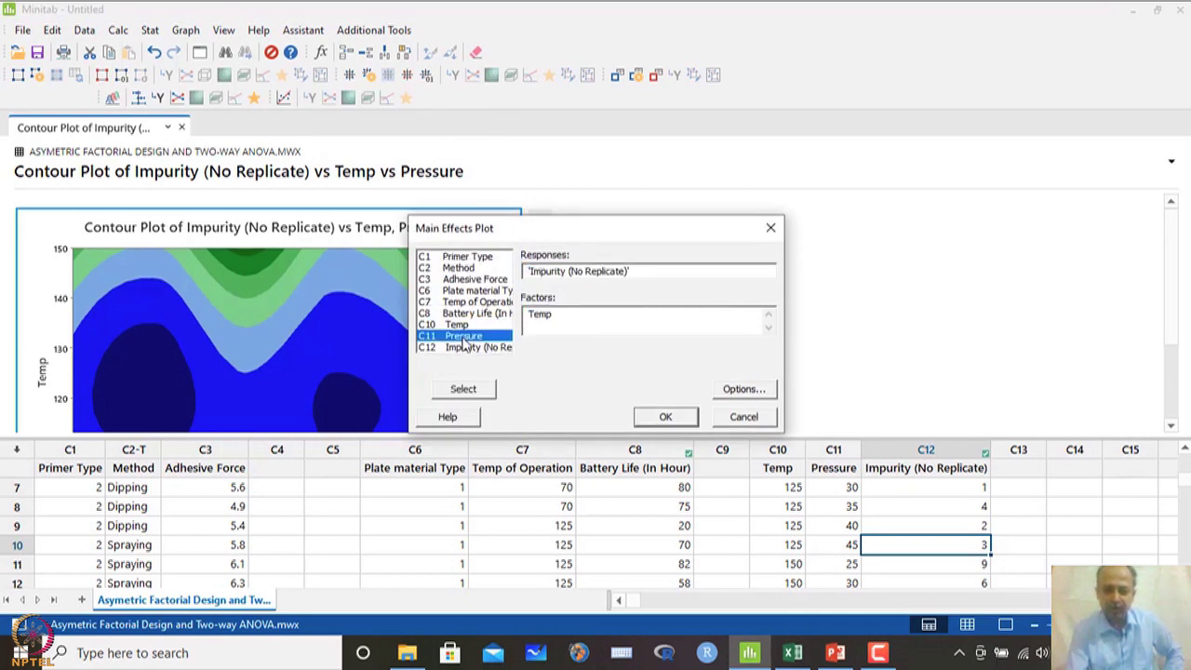
{"action": "left_click", "coordinate": [662, 418]}
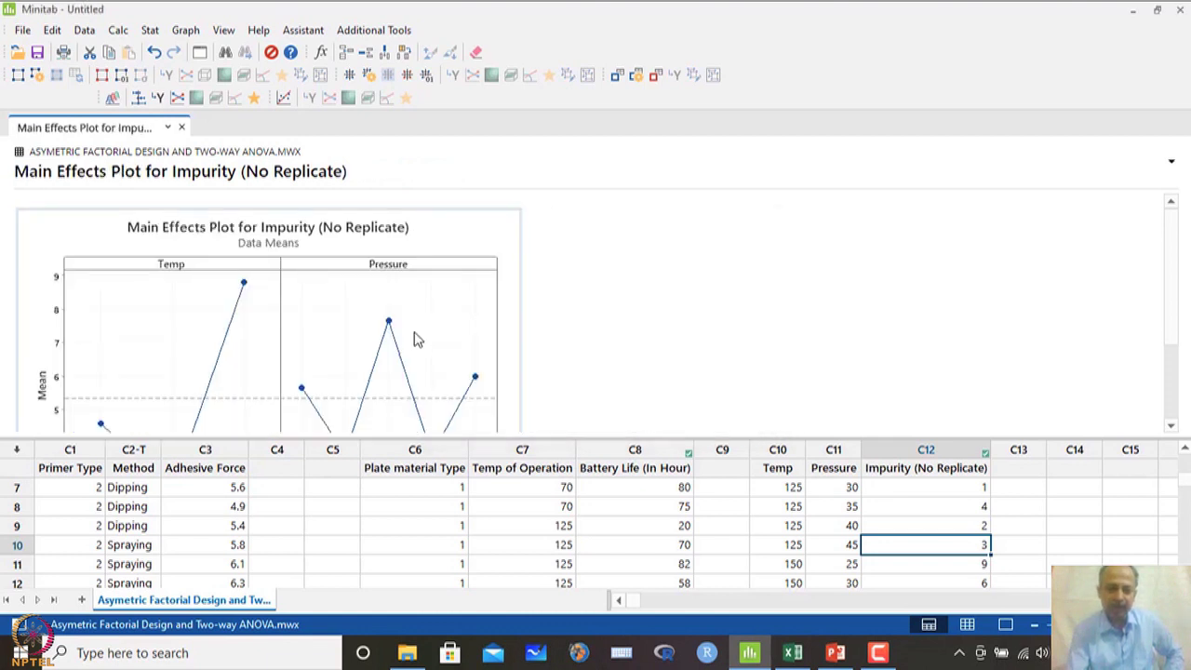
Step: Examine the impurity means across the Temp and Pressure levels in a maximized graph editor, and close it without changes
{"action": "scroll", "coordinate": [400, 321], "scroll_direction": "down", "scroll_amount": 2}
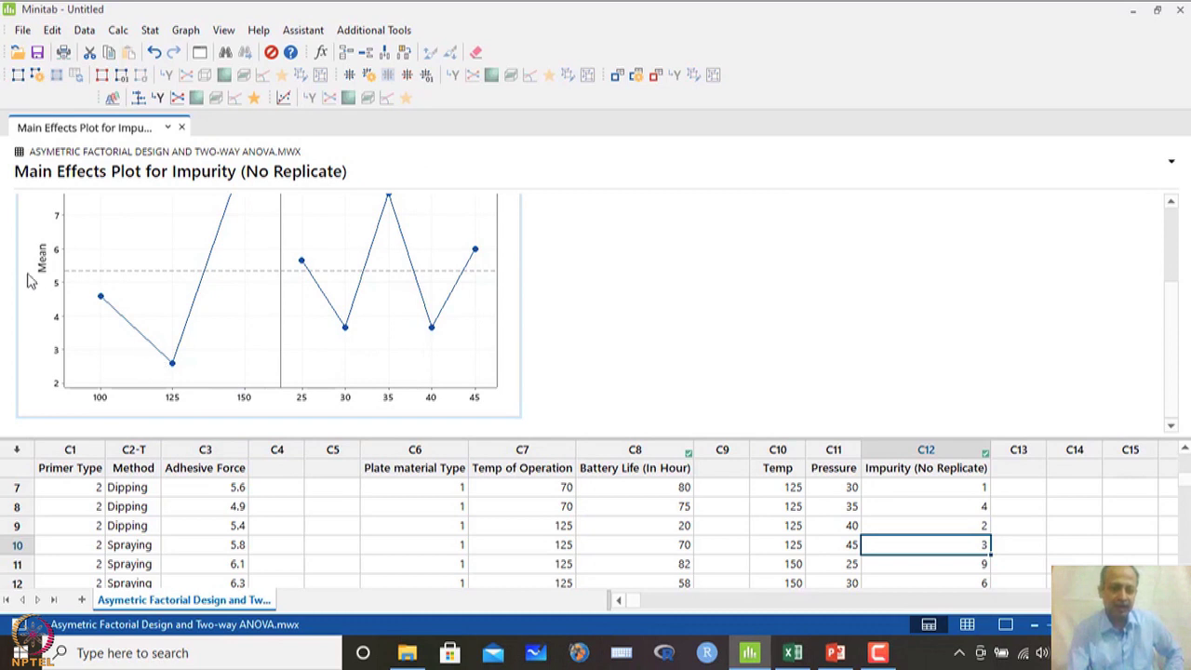
{"action": "double_click", "coordinate": [182, 304]}
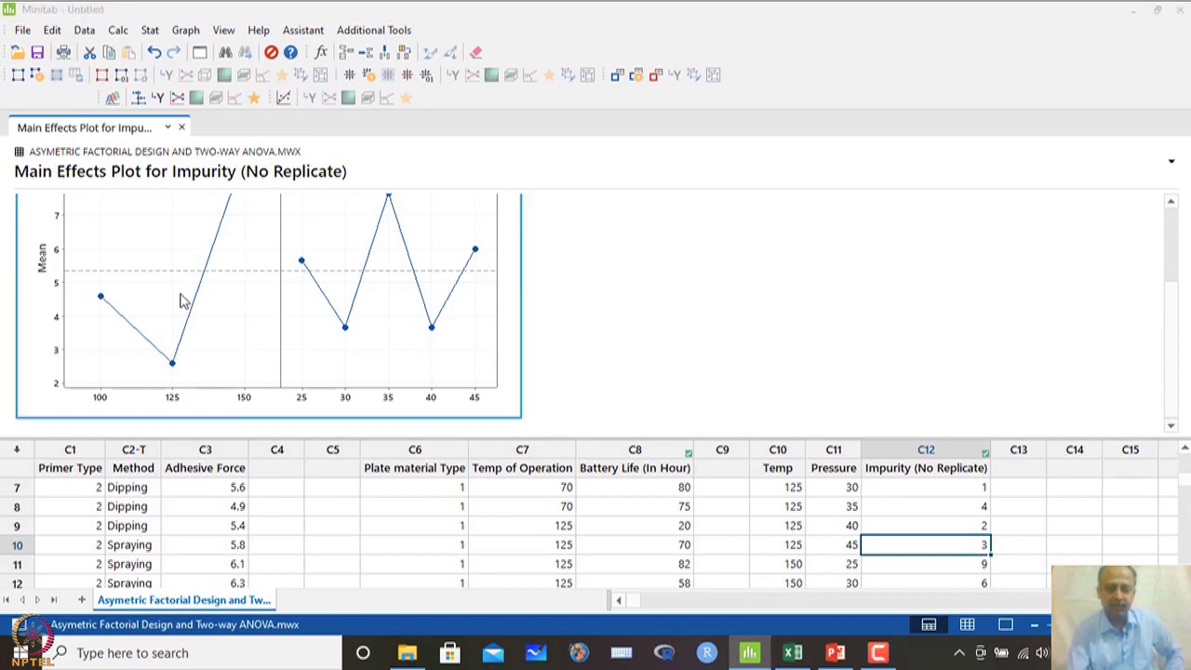
{"action": "left_click", "coordinate": [855, 73]}
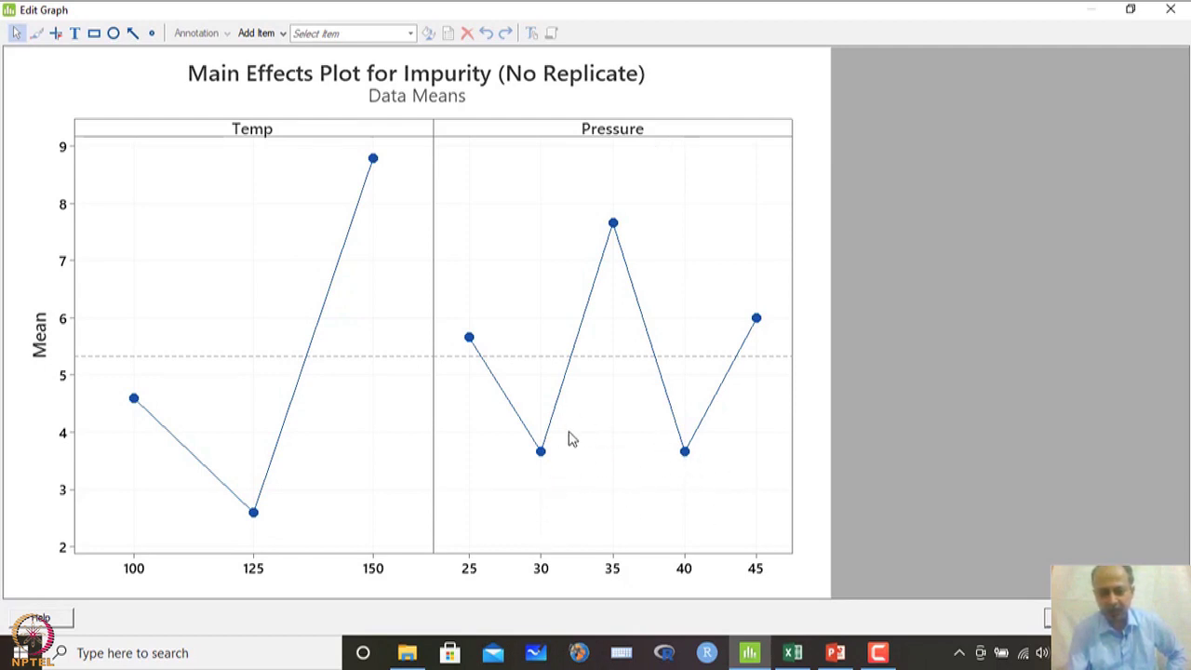
{"action": "left_click", "coordinate": [1174, 11]}
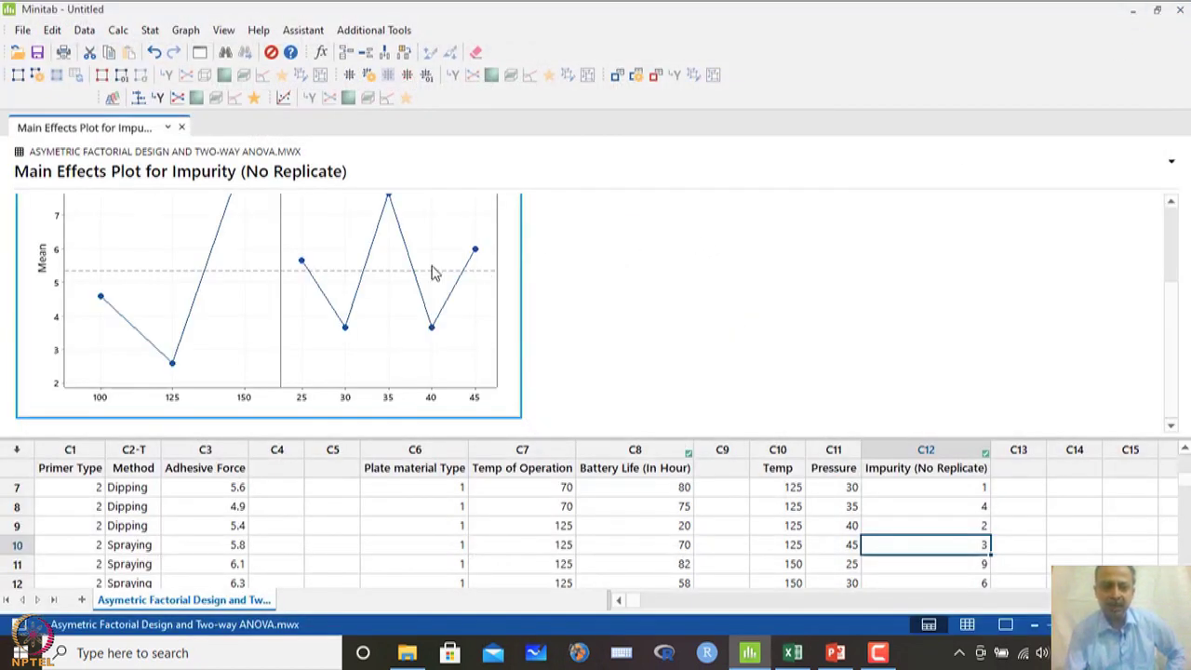
Step: Review the Temp, Pressure and Impurity (No Replicate) worksheet columns, and close the main effects plot output
{"action": "left_click_drag", "start_coordinate": [778, 450], "coordinate": [831, 451]}
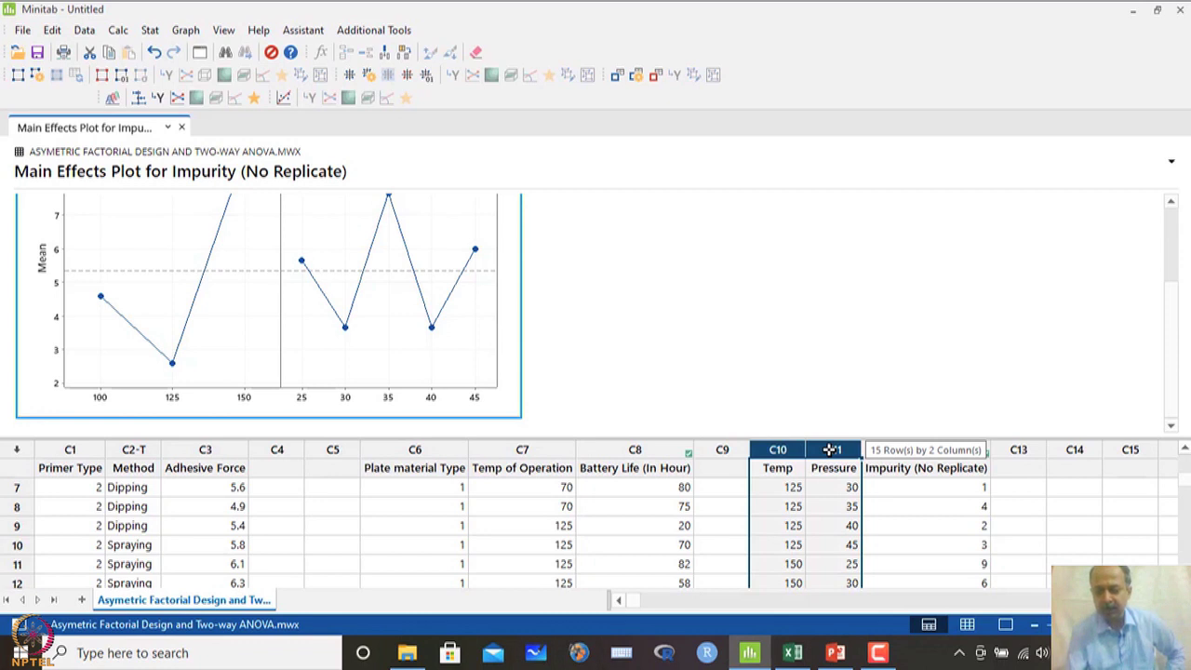
{"action": "left_click", "coordinate": [910, 451]}
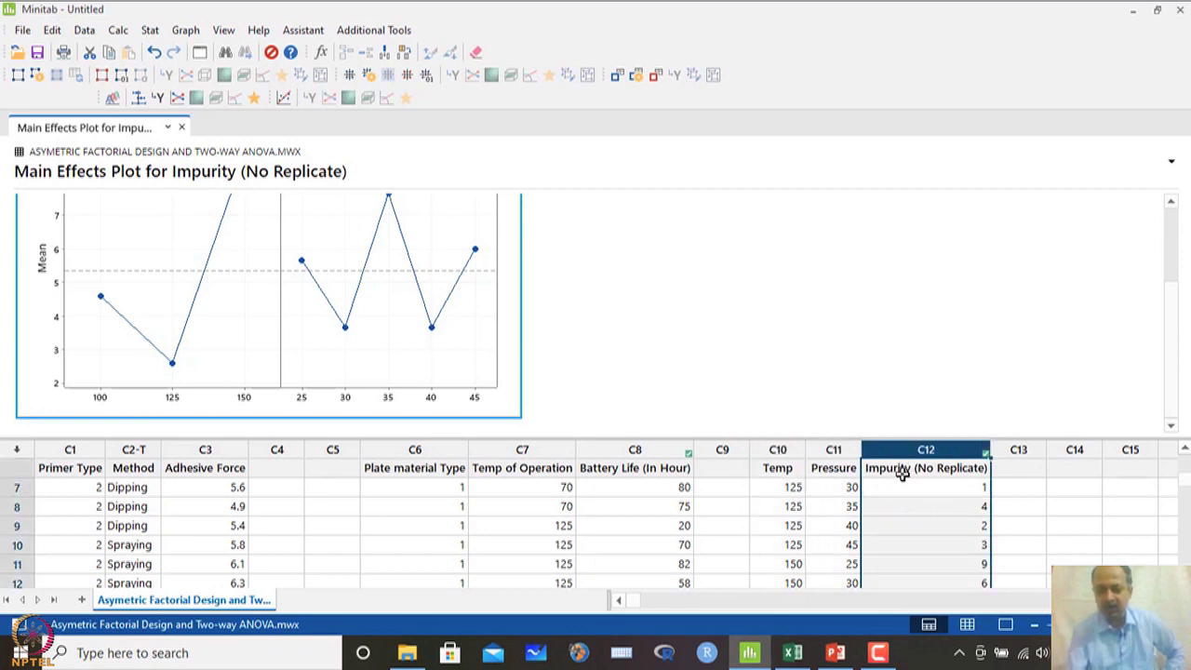
{"action": "left_click", "coordinate": [181, 128]}
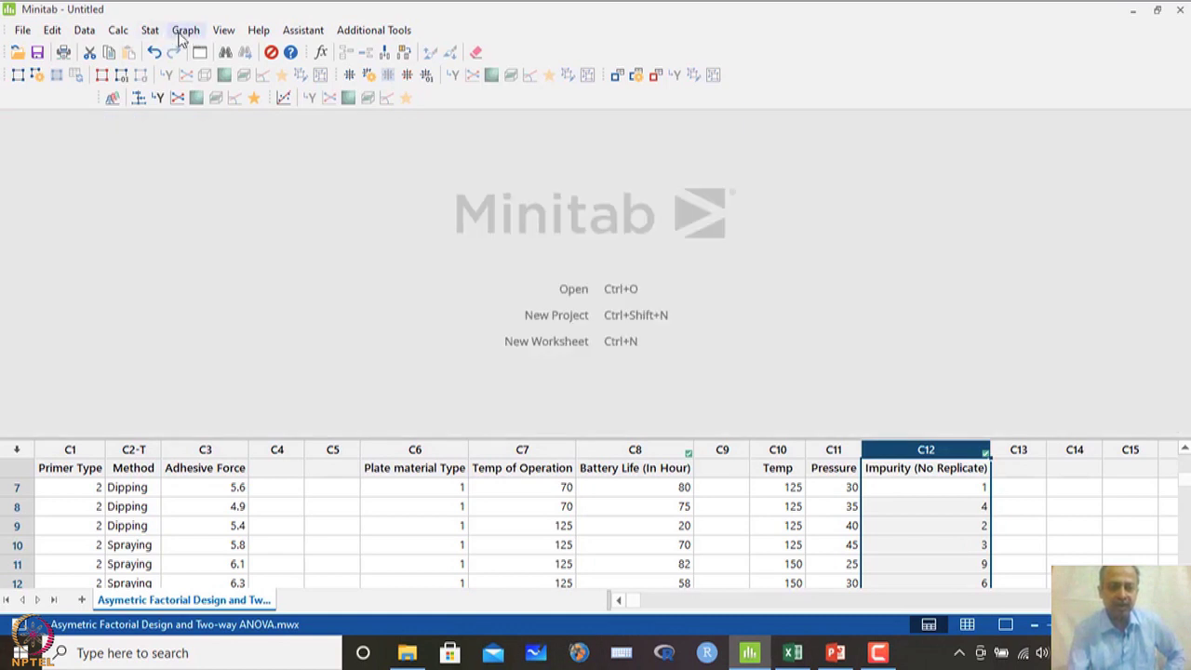
{"action": "left_click", "coordinate": [762, 469]}
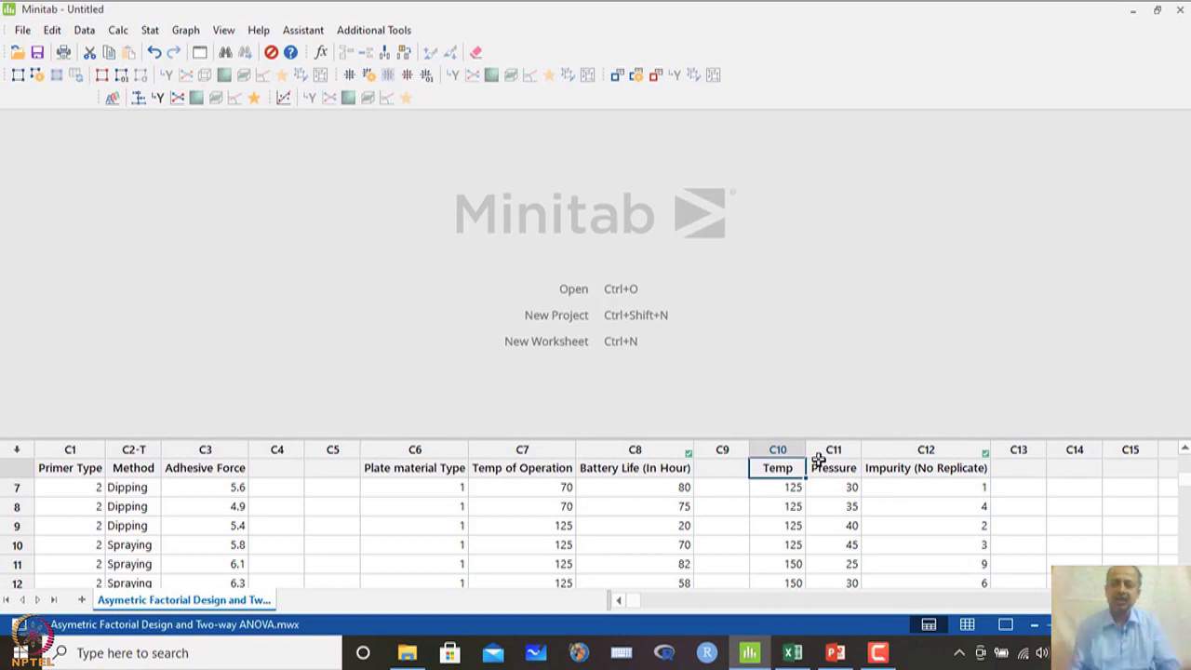
{"action": "left_click", "coordinate": [933, 465]}
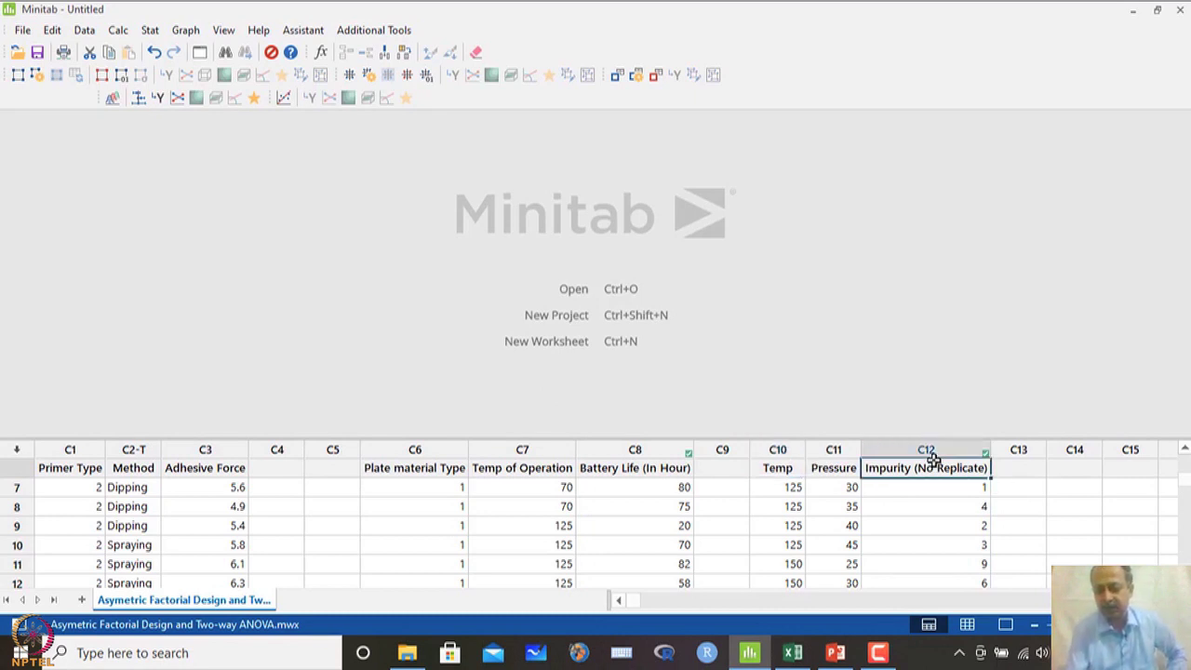
Step: Start a general linear model prediction with Impurity (No Replicate) as the response
{"action": "left_click", "coordinate": [152, 32]}
{"action": "mouse_move", "coordinate": [192, 94]}
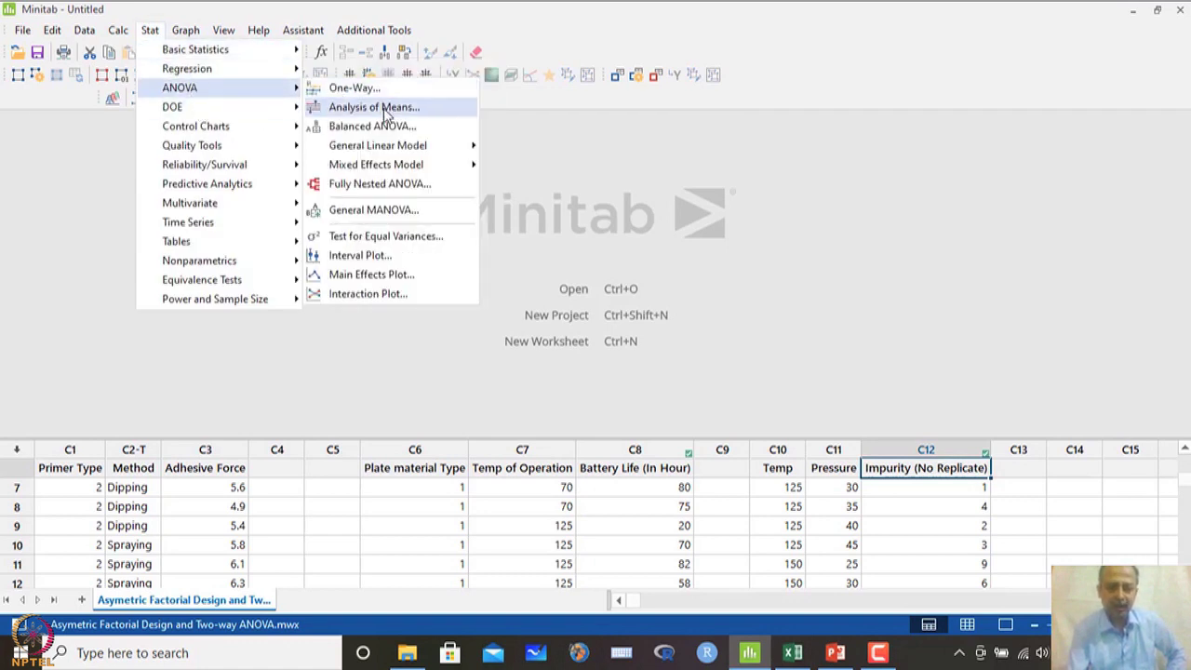
{"action": "mouse_move", "coordinate": [409, 153]}
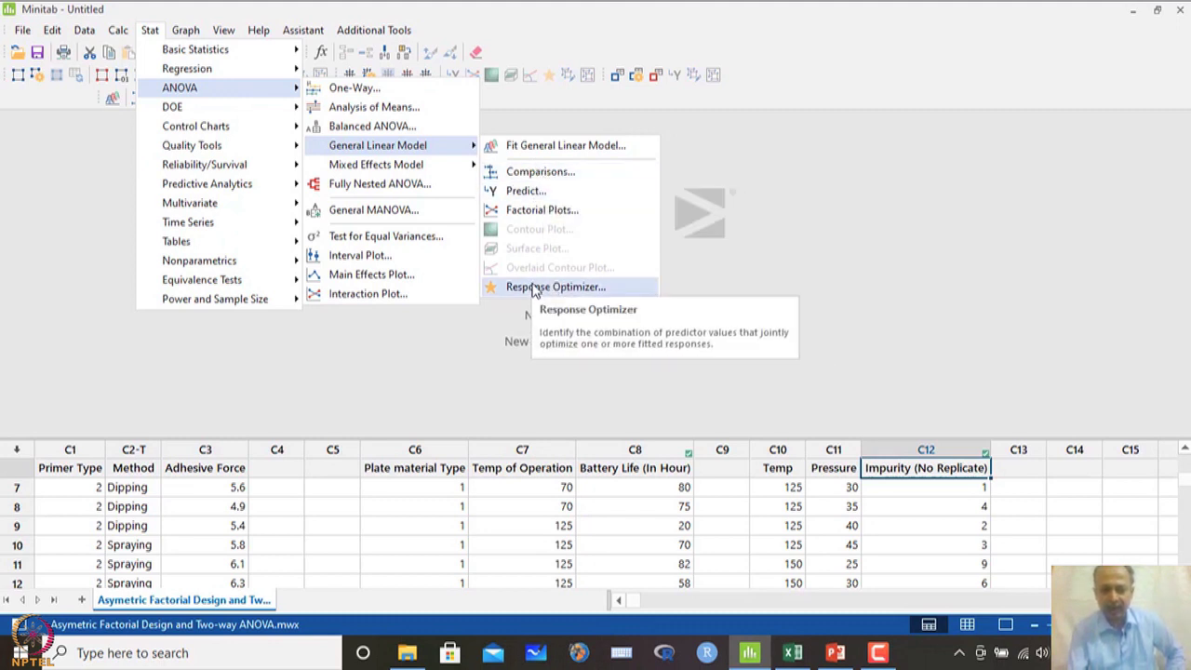
{"action": "left_click", "coordinate": [525, 190]}
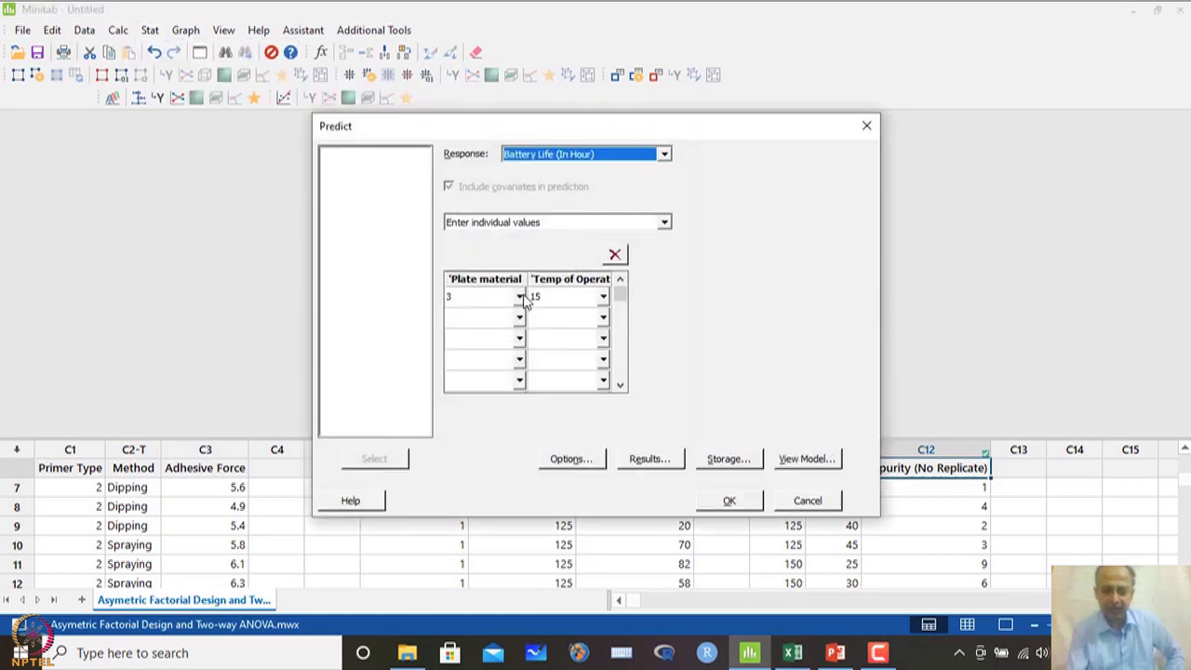
{"action": "left_click", "coordinate": [519, 298]}
{"action": "left_click", "coordinate": [575, 158]}
{"action": "left_click", "coordinate": [577, 160]}
{"action": "left_click", "coordinate": [585, 182]}
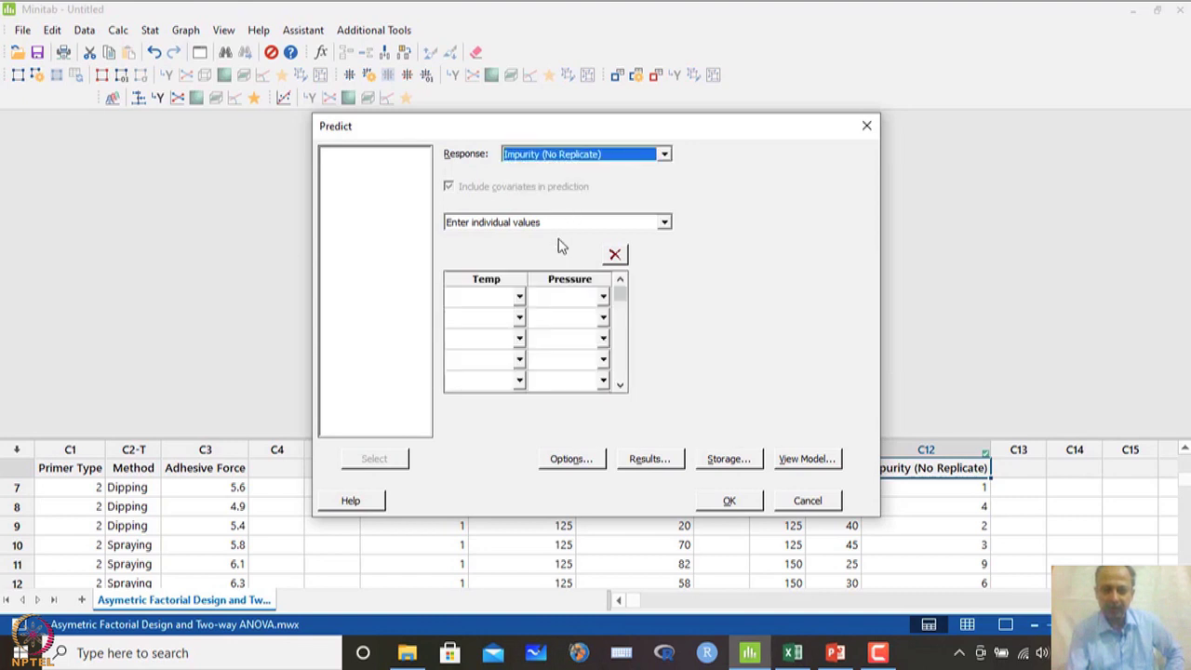
Step: Predict the impurity at Temp 125 and Pressure 30, and compare it with the observed impurity in worksheet row 7
{"action": "left_click", "coordinate": [518, 297]}
{"action": "left_click", "coordinate": [503, 322]}
{"action": "left_click", "coordinate": [603, 297]}
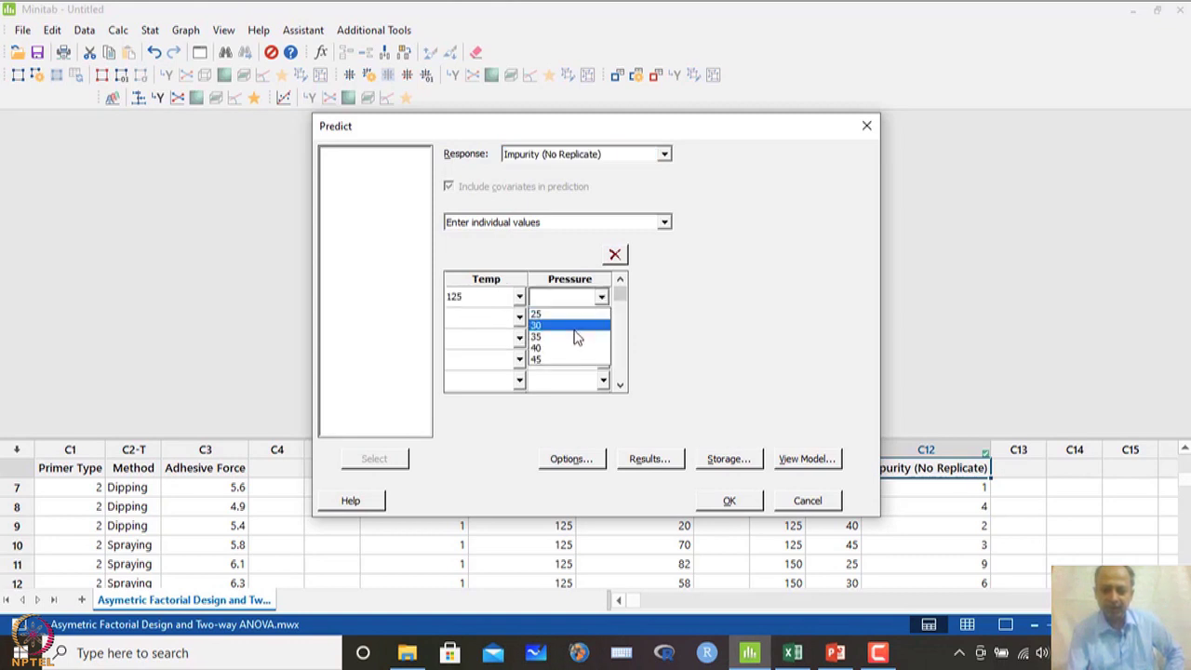
{"action": "left_click", "coordinate": [570, 325]}
{"action": "left_click", "coordinate": [729, 503]}
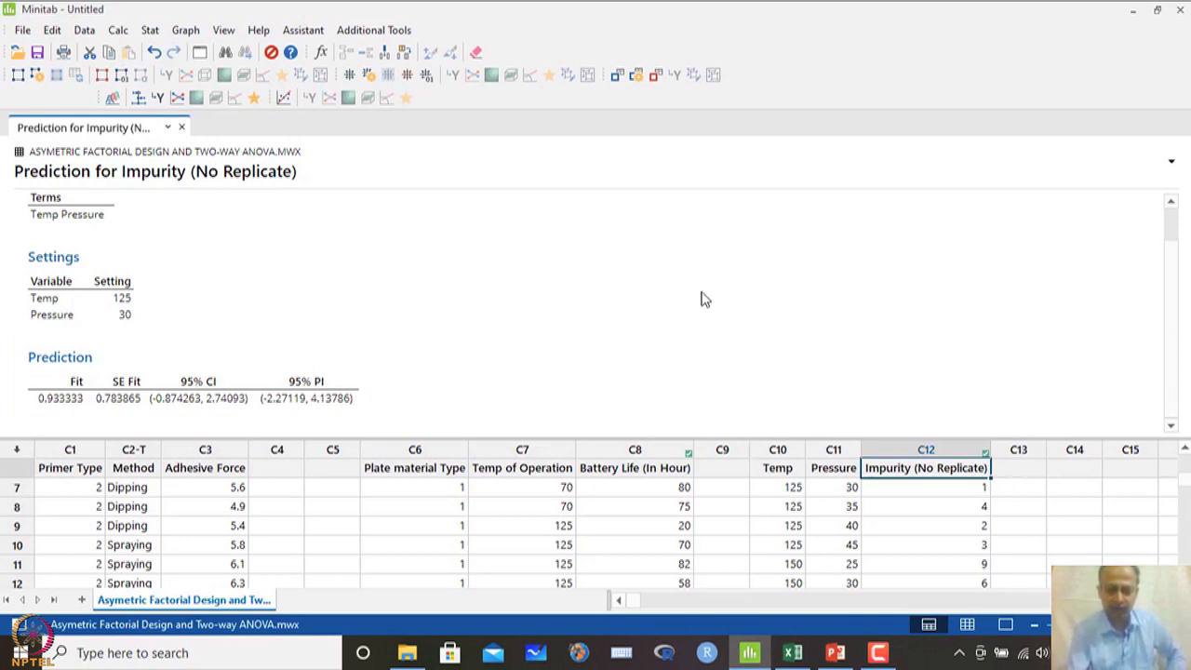
{"action": "left_click", "coordinate": [947, 488]}
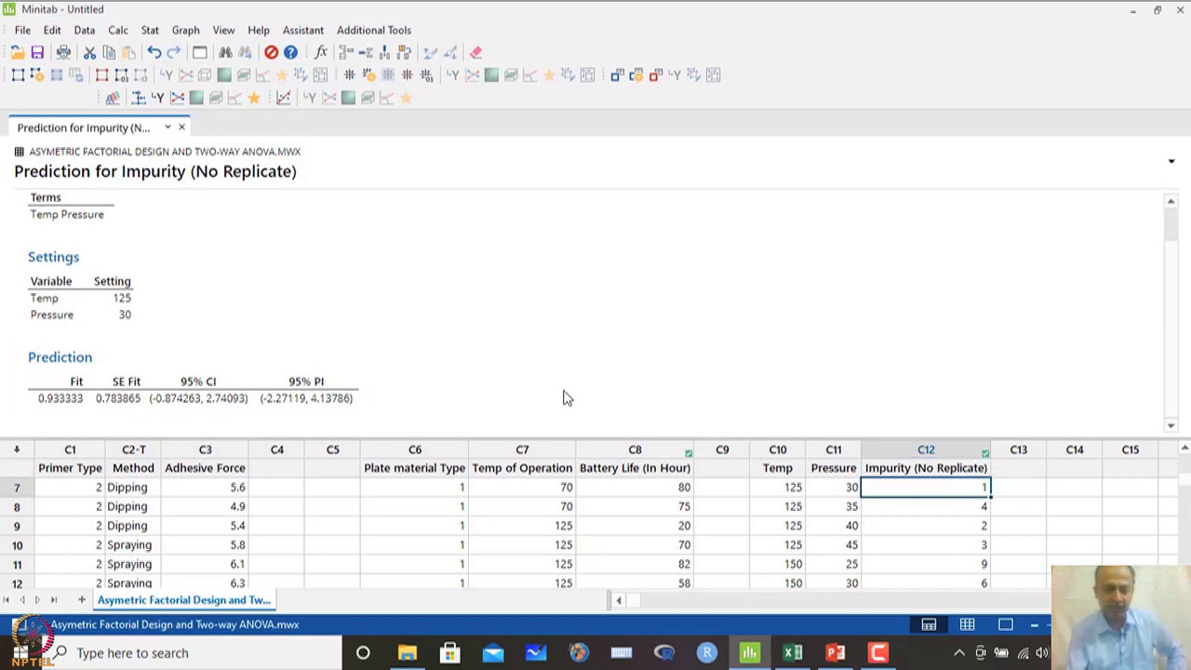
Step: Fit a general linear model with Impurity (No Replicate) as the response and Temp and Pressure as factors, and view its regression equation
{"action": "left_click", "coordinate": [148, 32]}
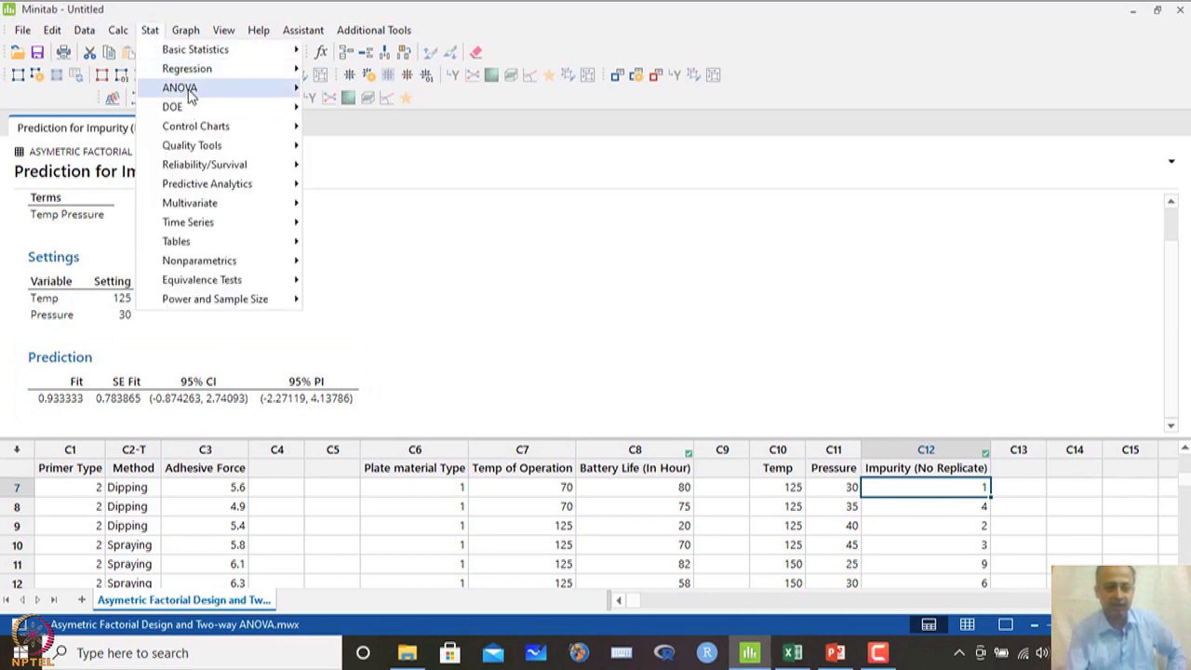
{"action": "mouse_move", "coordinate": [190, 96]}
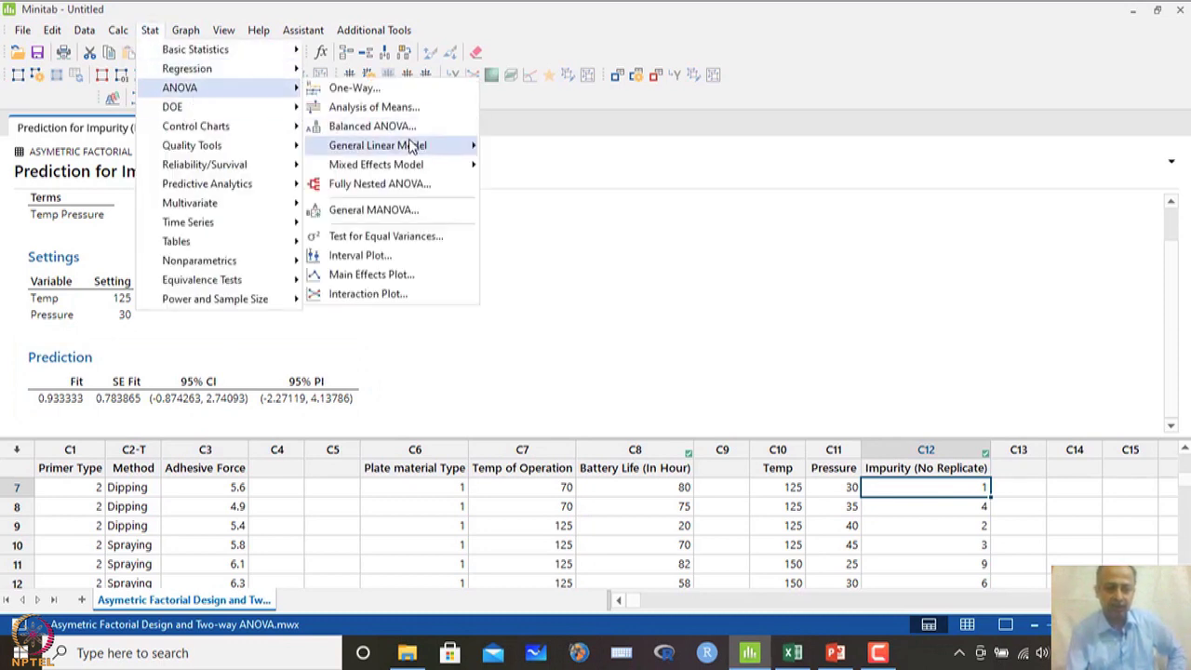
{"action": "mouse_move", "coordinate": [405, 148]}
{"action": "left_click", "coordinate": [547, 147]}
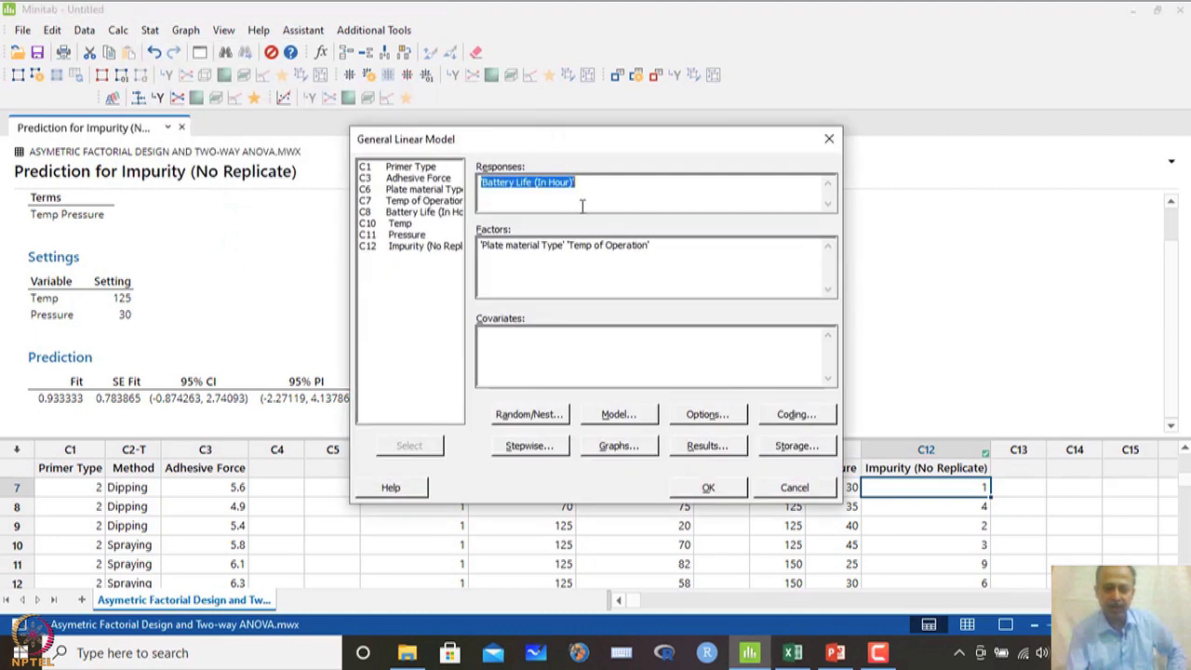
{"action": "double_click", "coordinate": [412, 247]}
{"action": "left_click_drag", "start_coordinate": [649, 245], "coordinate": [466, 237]}
{"action": "double_click", "coordinate": [400, 235]}
{"action": "double_click", "coordinate": [410, 247]}
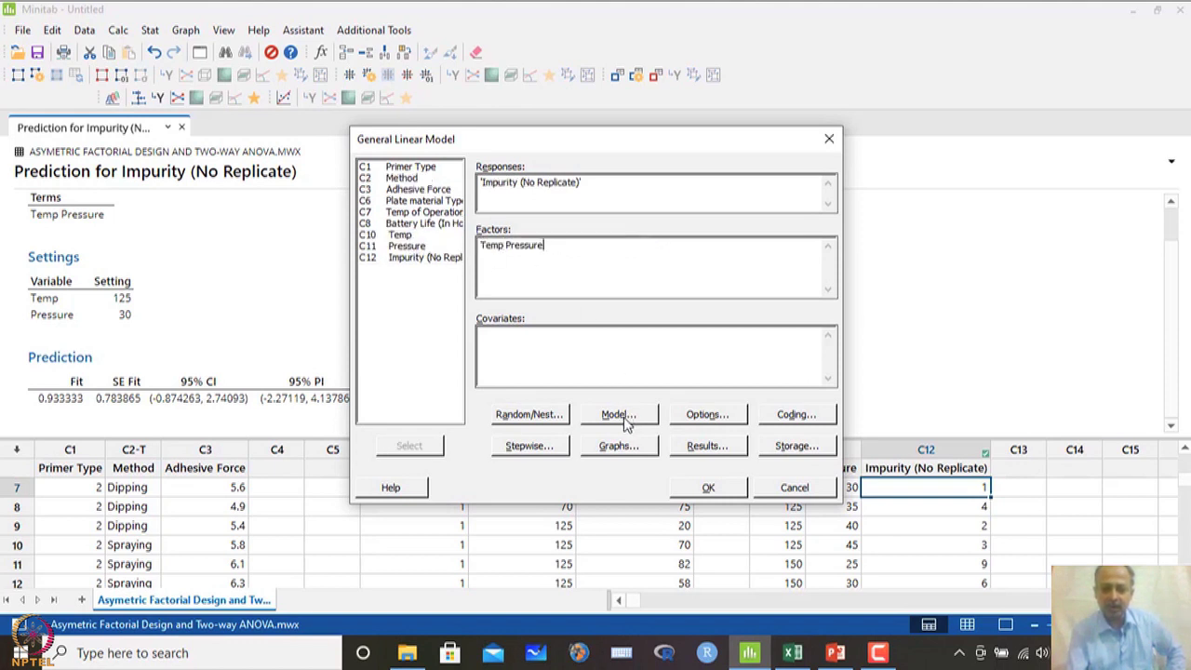
{"action": "left_click", "coordinate": [711, 488]}
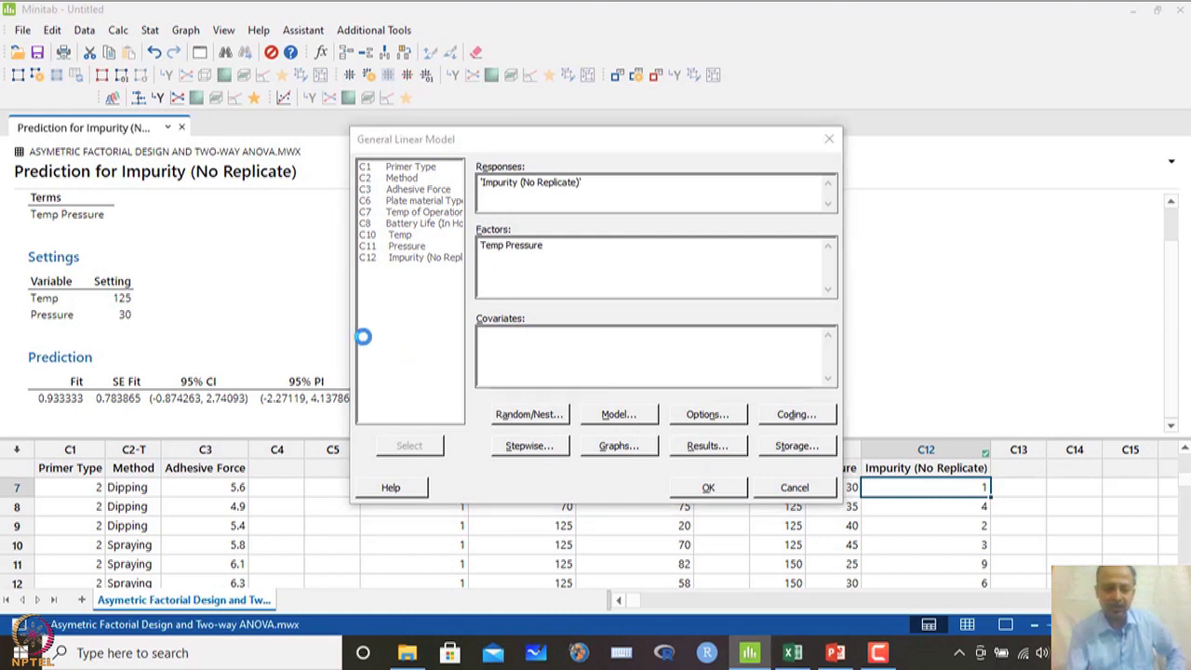
{"action": "scroll", "coordinate": [349, 326], "scroll_direction": "down", "scroll_amount": 10}
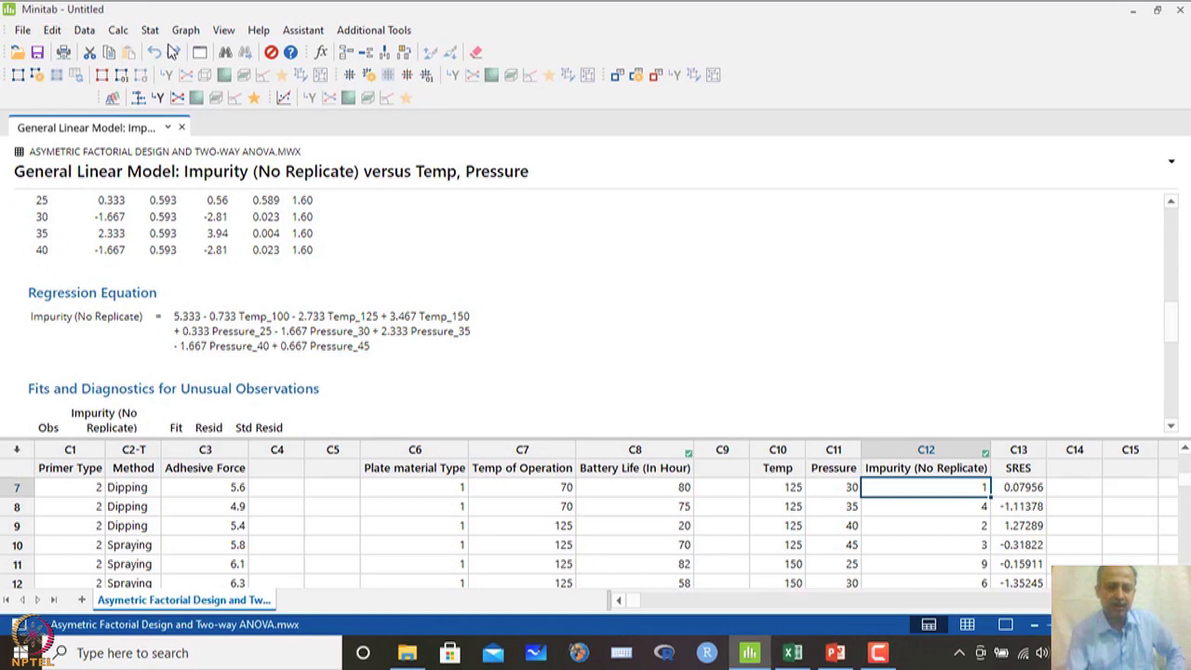
Step: Start the general linear model Response Optimizer and set the goal for Impurity (No Replicate) to Minimize
{"action": "left_click", "coordinate": [150, 29]}
{"action": "mouse_move", "coordinate": [213, 87]}
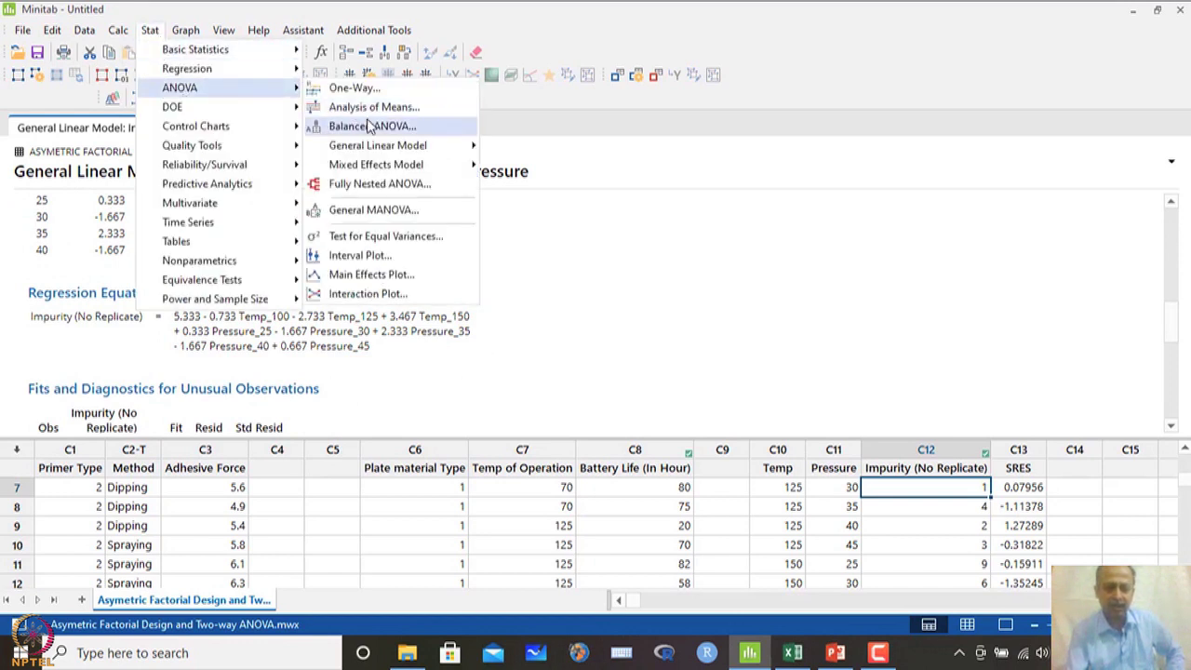
{"action": "mouse_move", "coordinate": [382, 146]}
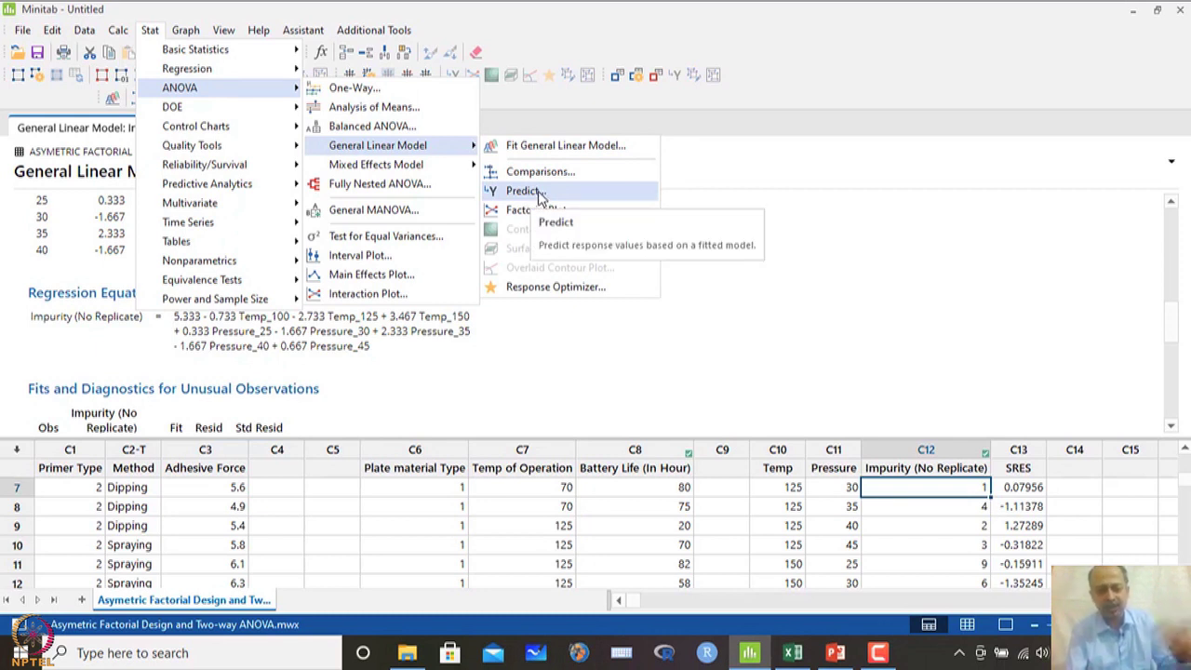
{"action": "left_click", "coordinate": [547, 289]}
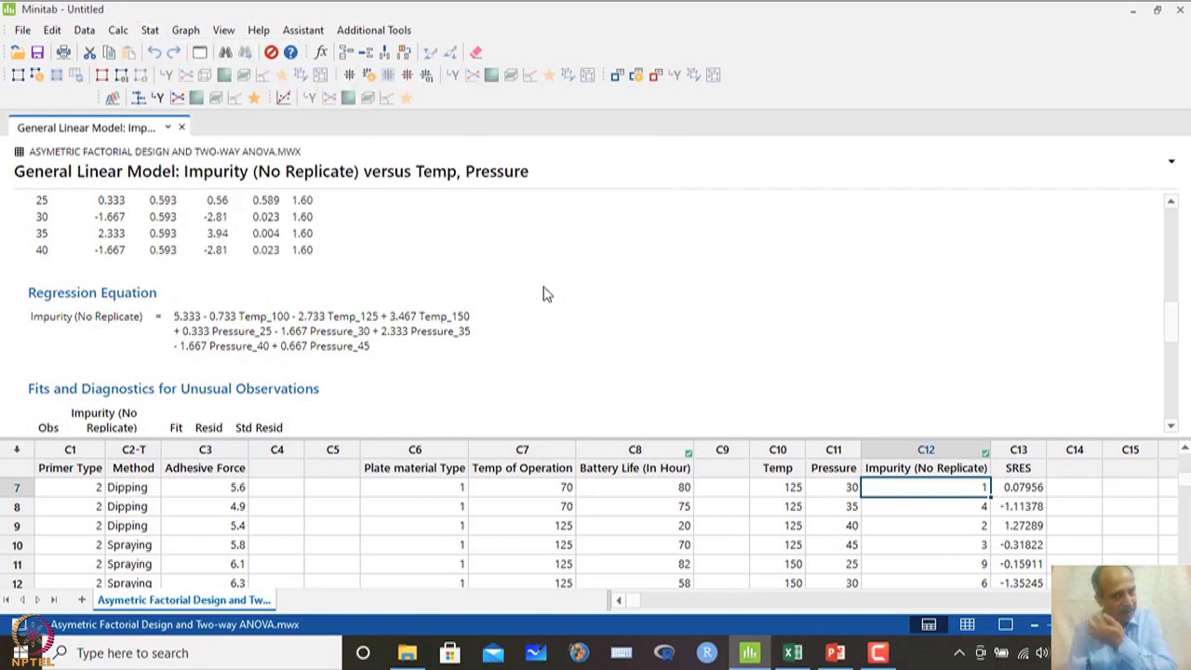
{"action": "left_click_drag", "start_coordinate": [556, 161], "coordinate": [379, 58]}
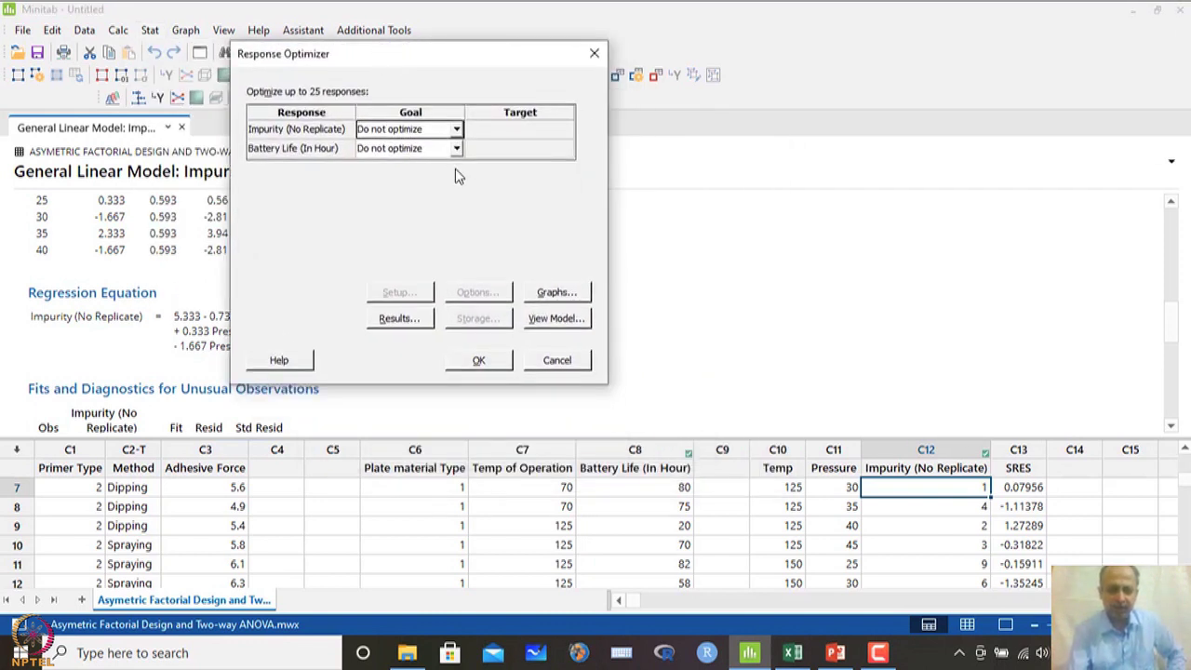
{"action": "left_click", "coordinate": [455, 129]}
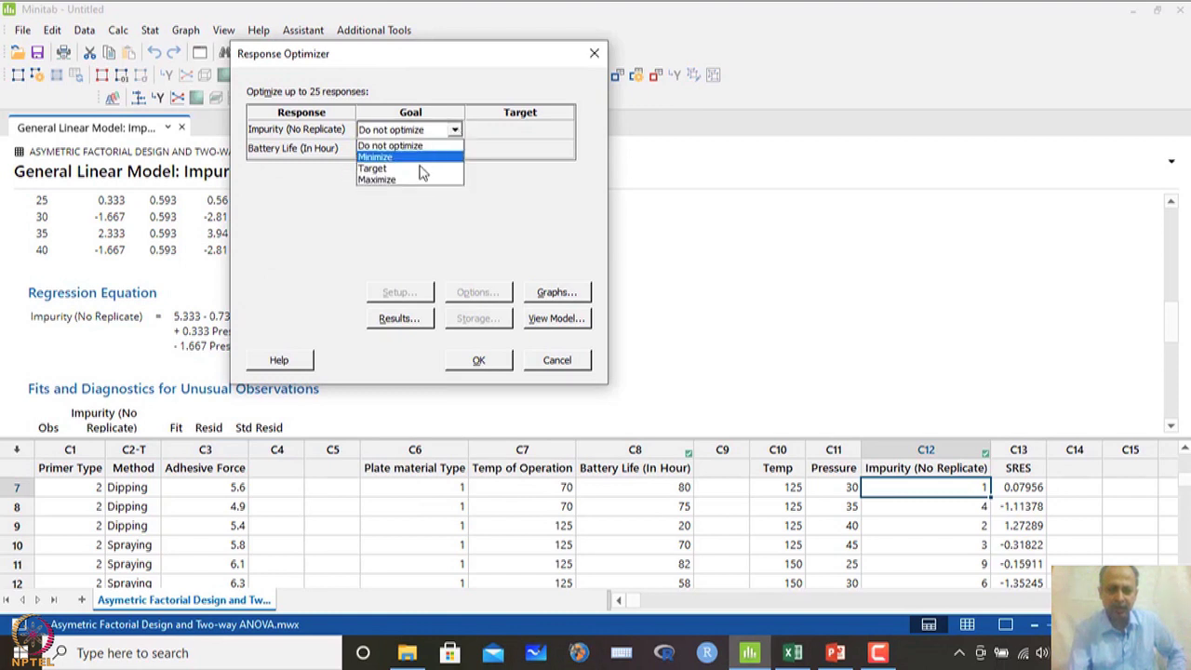
{"action": "left_click", "coordinate": [410, 157]}
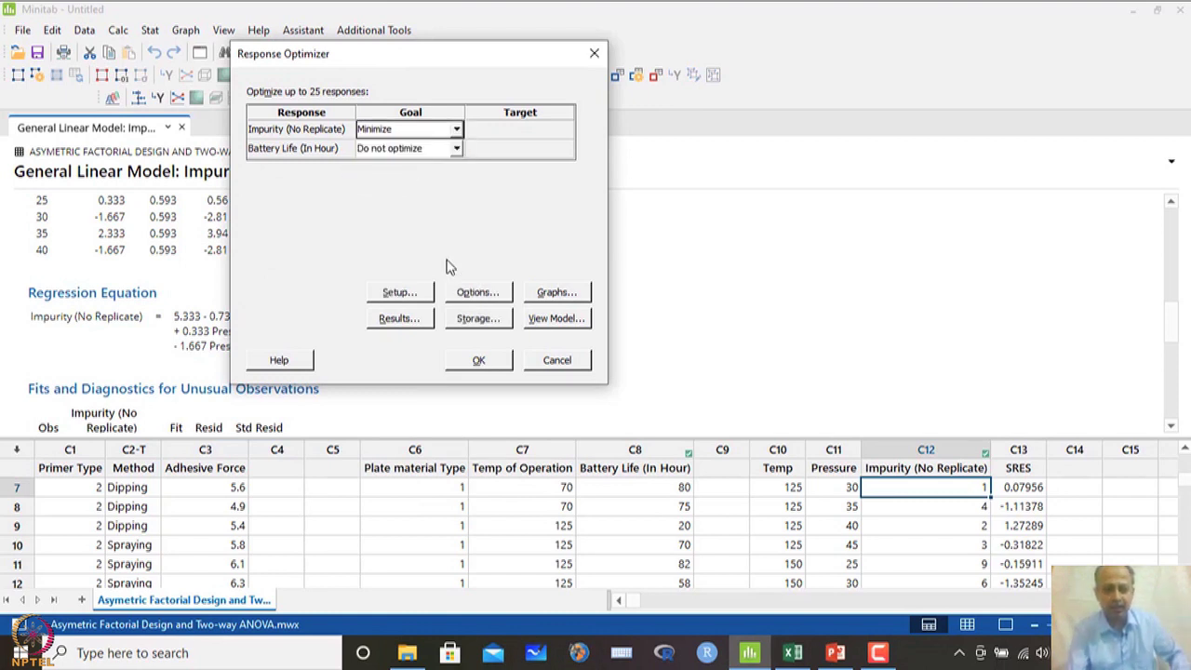
Step: Set up the impurity response with a target of 0 and an upper value of 20
{"action": "left_click", "coordinate": [397, 292]}
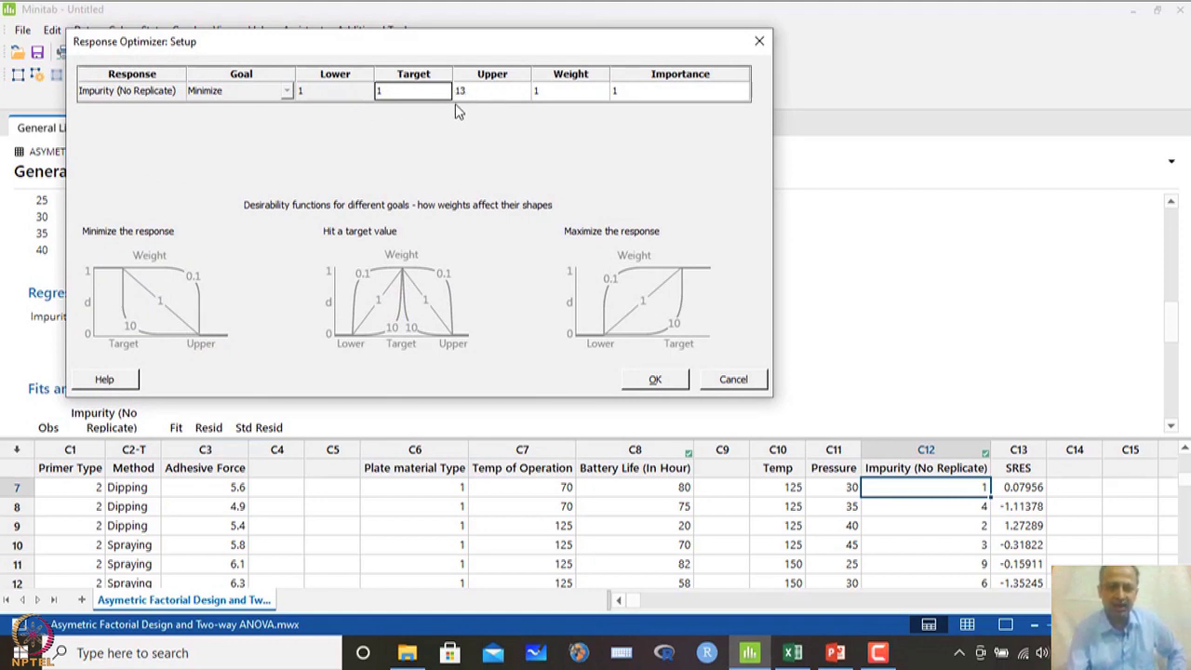
{"action": "left_click", "coordinate": [471, 97]}
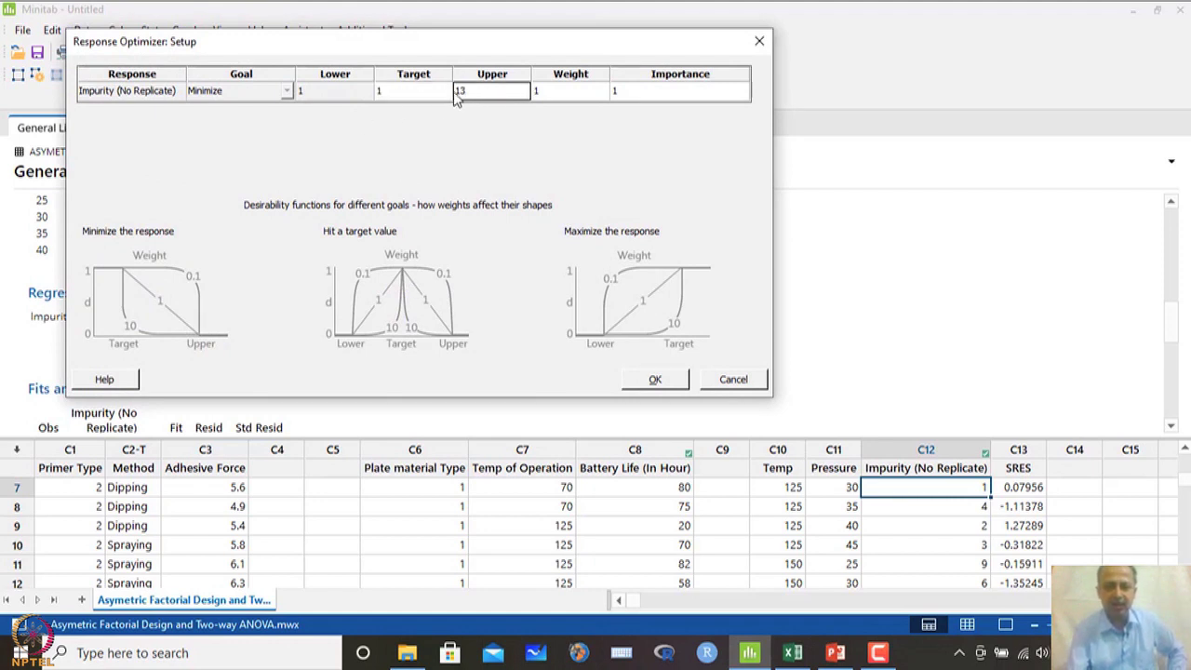
{"action": "left_click", "coordinate": [464, 90]}
{"action": "left_click", "coordinate": [387, 90]}
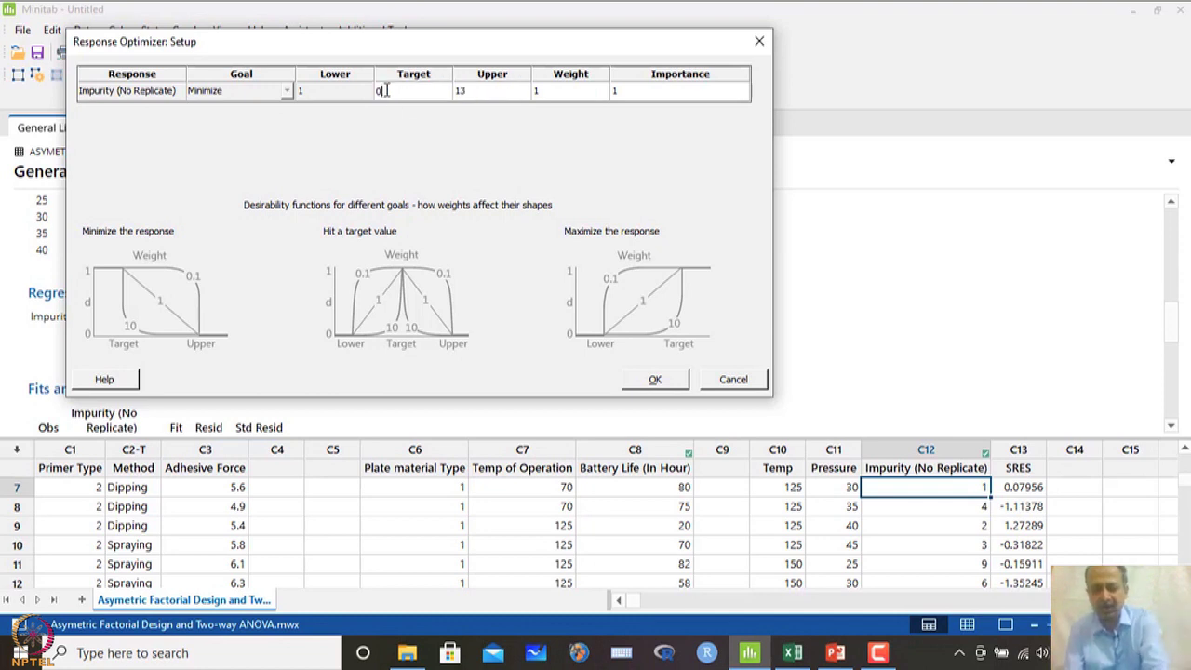
{"action": "left_click", "coordinate": [469, 92]}
{"action": "left_click", "coordinate": [454, 92]}
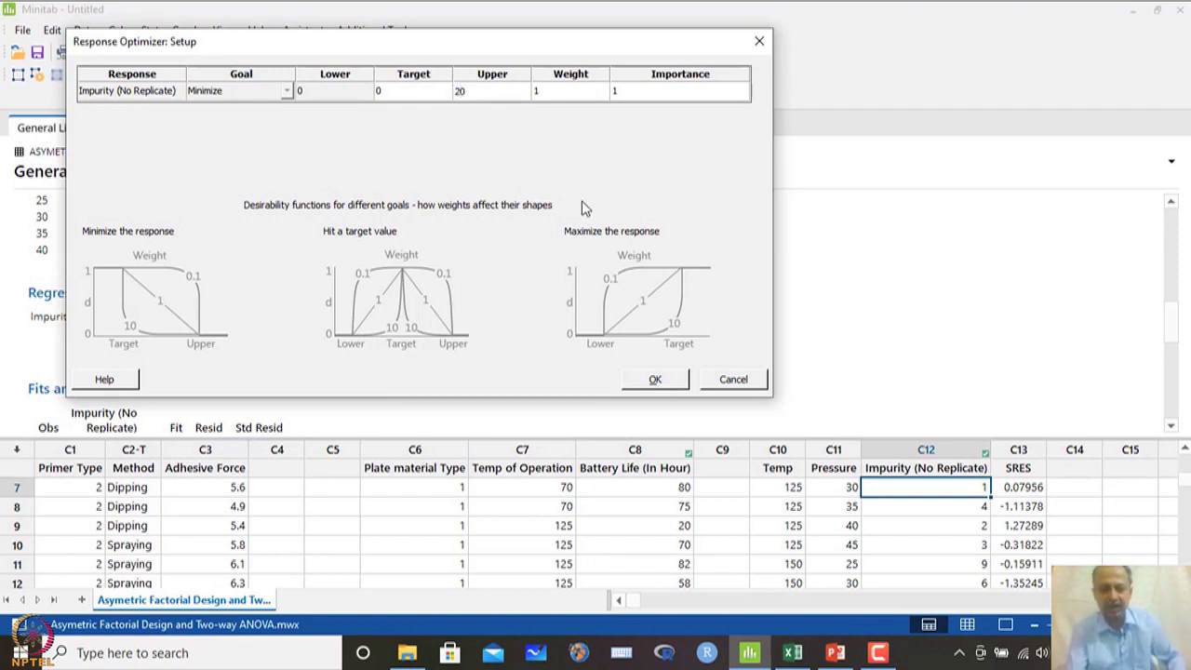
{"action": "left_click", "coordinate": [675, 382]}
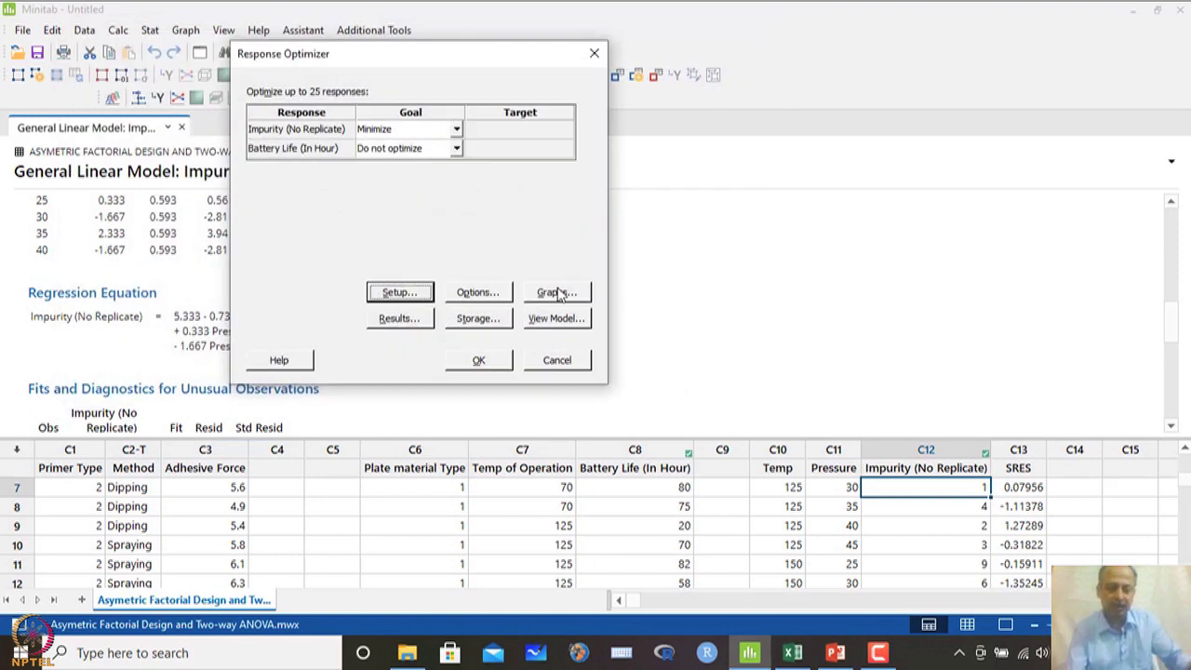
Step: Constrain both Temp and Pressure to region in the optimizer options, with ranges 100 to 150 and 25 to 45
{"action": "left_click", "coordinate": [478, 294]}
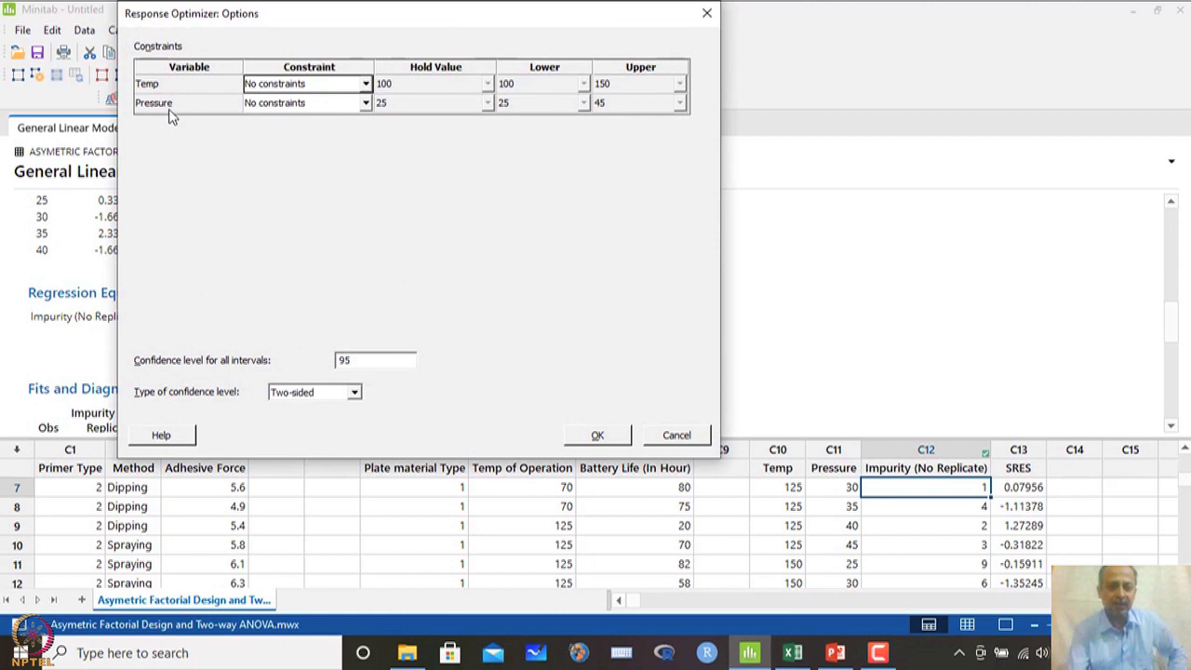
{"action": "left_click", "coordinate": [366, 85]}
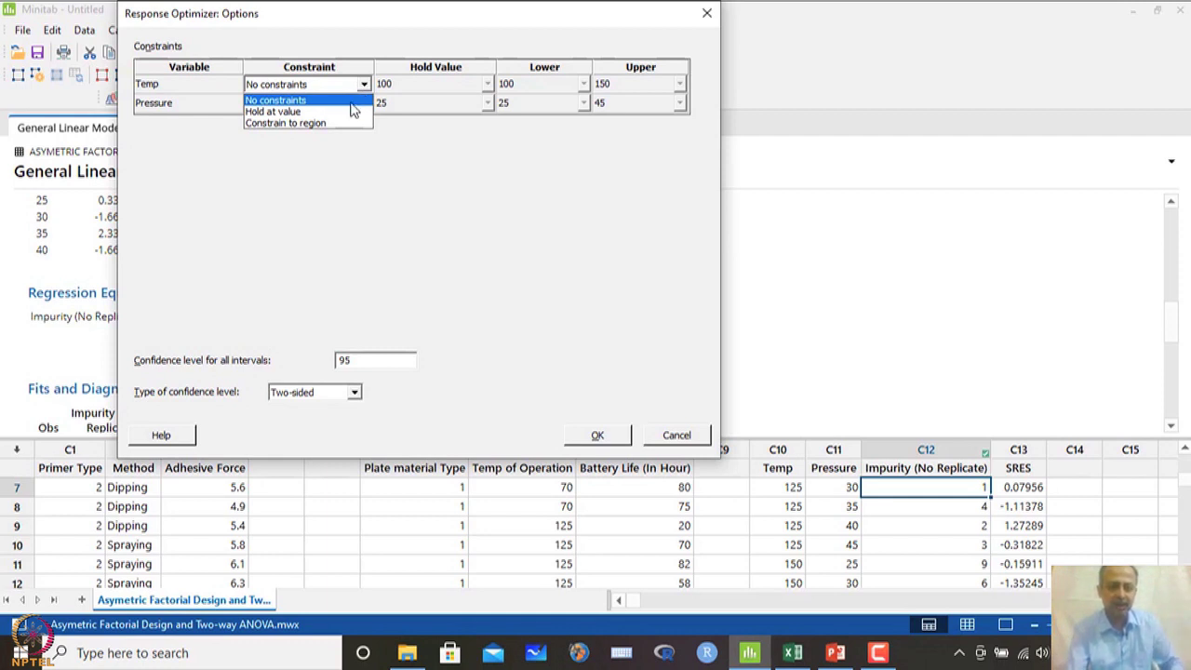
{"action": "left_click", "coordinate": [345, 122]}
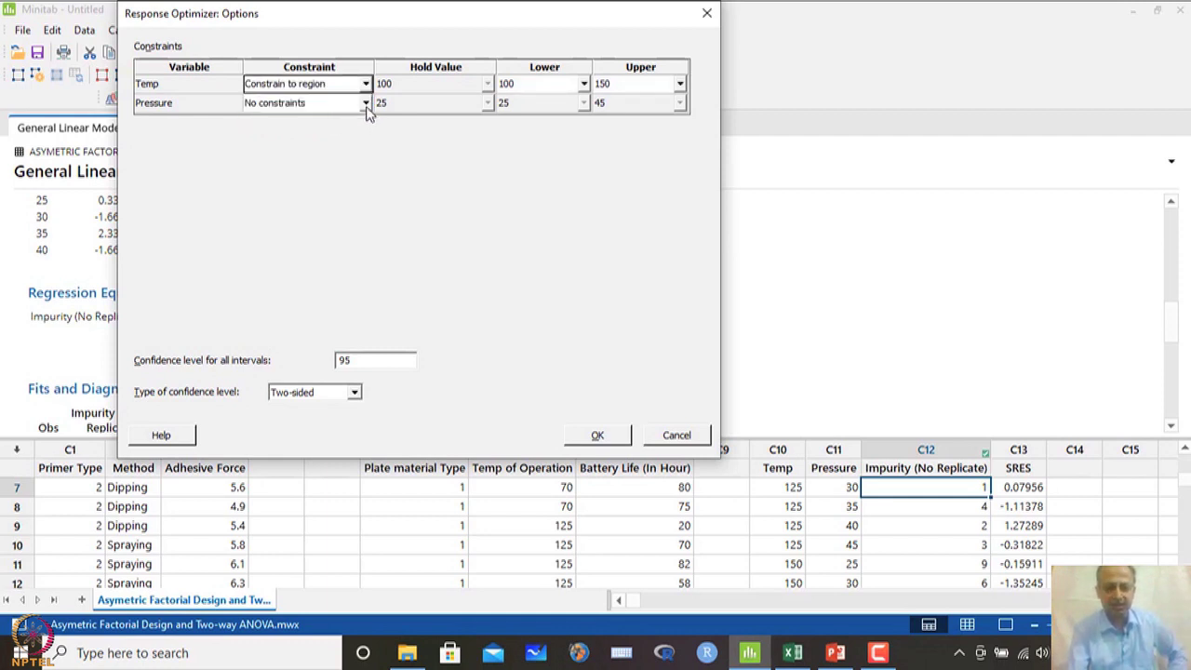
{"action": "left_click", "coordinate": [365, 104]}
{"action": "left_click", "coordinate": [350, 143]}
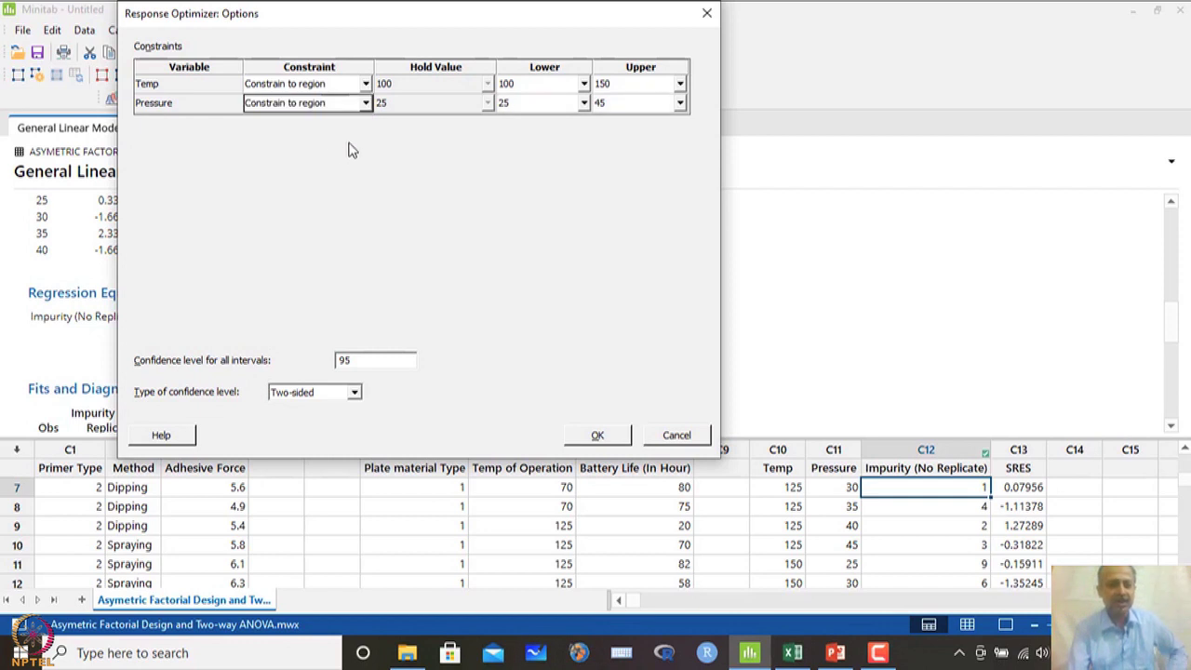
{"action": "left_click", "coordinate": [596, 433]}
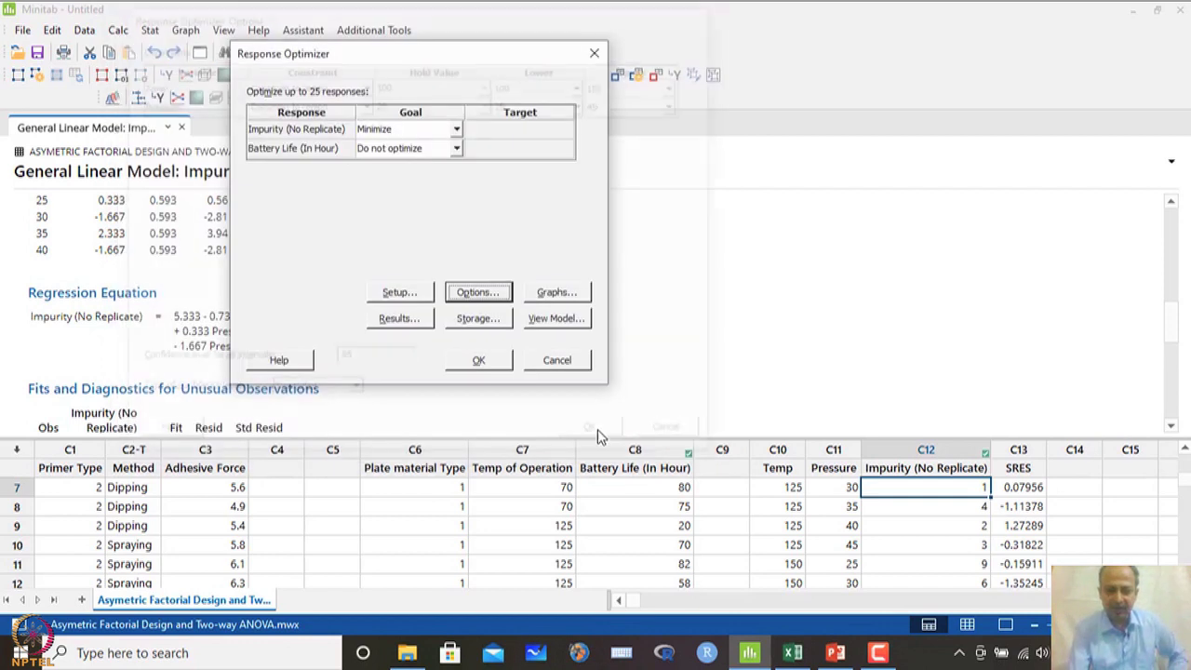
Step: Check the optimizer's graph settings, run the response optimization for impurity, and bring its Solution table into view
{"action": "left_click", "coordinate": [549, 294]}
{"action": "left_click", "coordinate": [456, 258]}
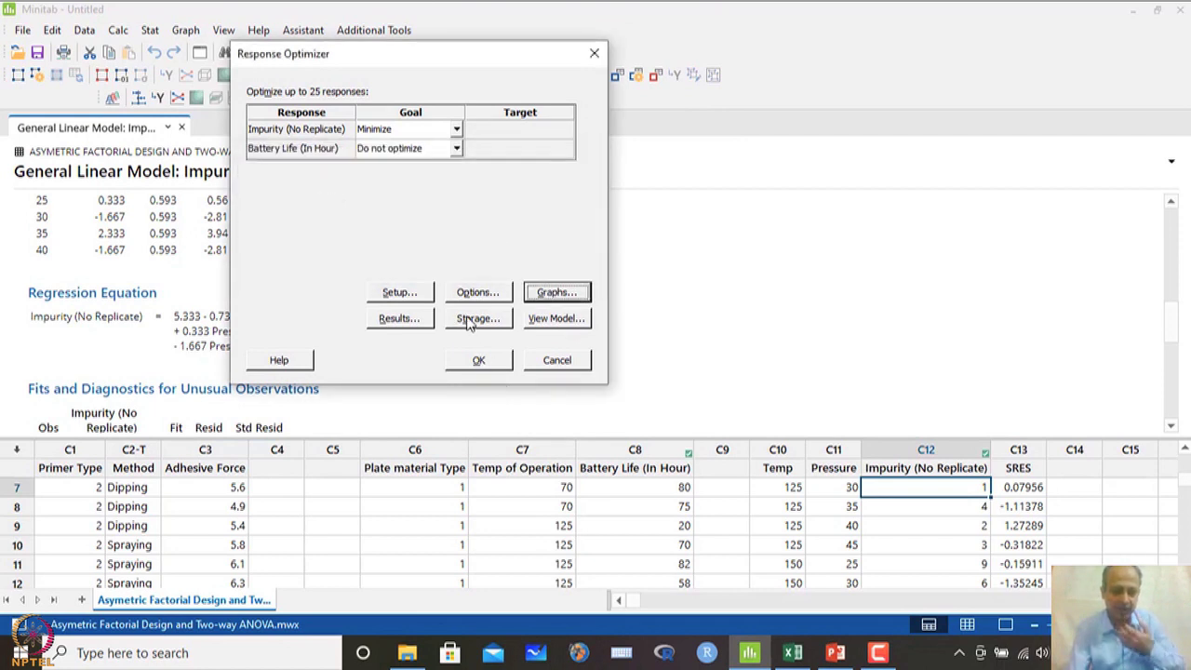
{"action": "left_click", "coordinate": [479, 361]}
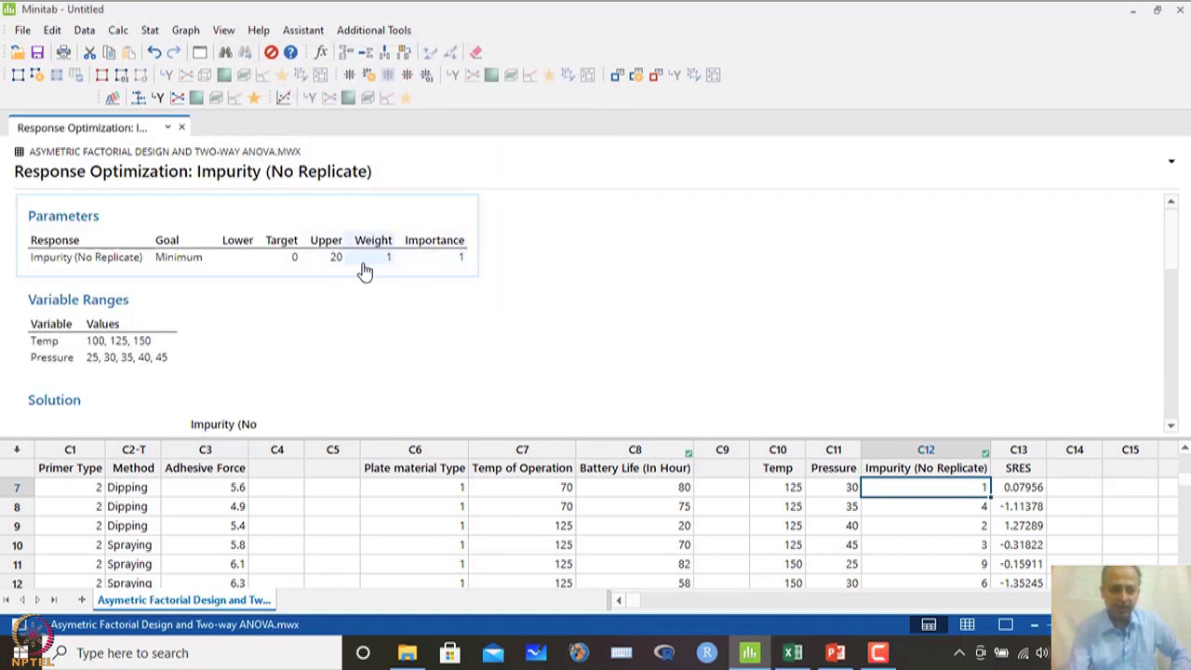
{"action": "scroll", "coordinate": [406, 328], "scroll_direction": "down", "scroll_amount": 1}
{"action": "scroll", "coordinate": [407, 328], "scroll_direction": "down", "scroll_amount": 3}
{"action": "scroll", "coordinate": [407, 327], "scroll_direction": "up", "scroll_amount": 2}
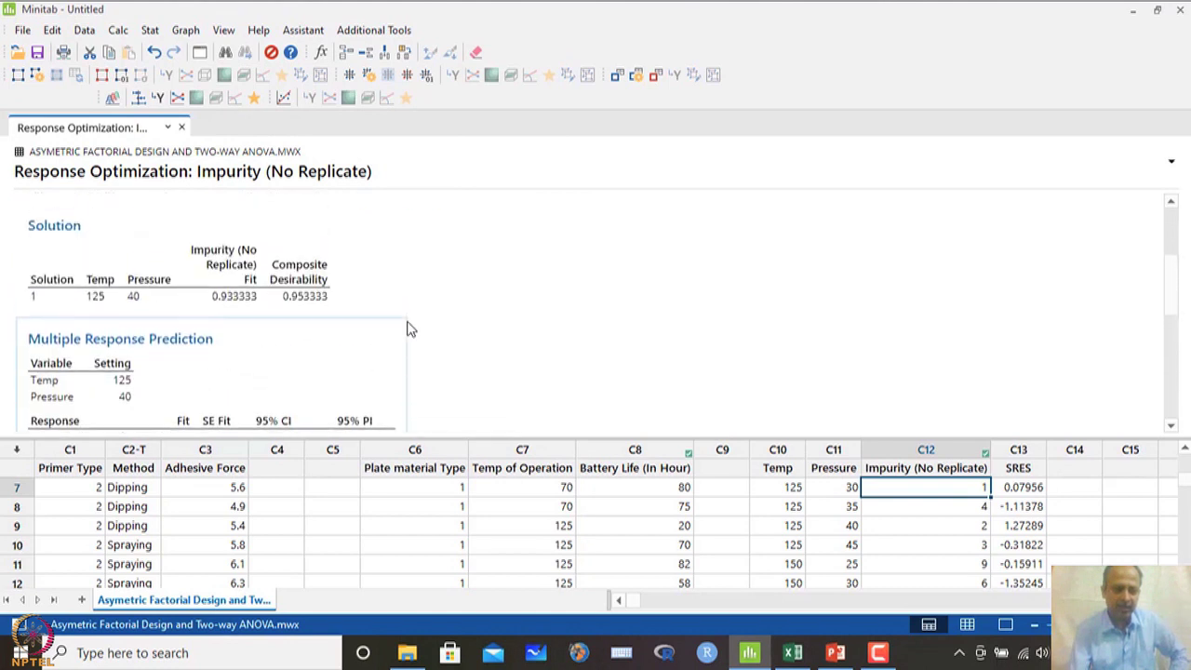
Step: Copy the Solution table as a picture, paste it into the Excel sheet in place of the ANOVA picture, and enlarge it
{"action": "left_click", "coordinate": [79, 296]}
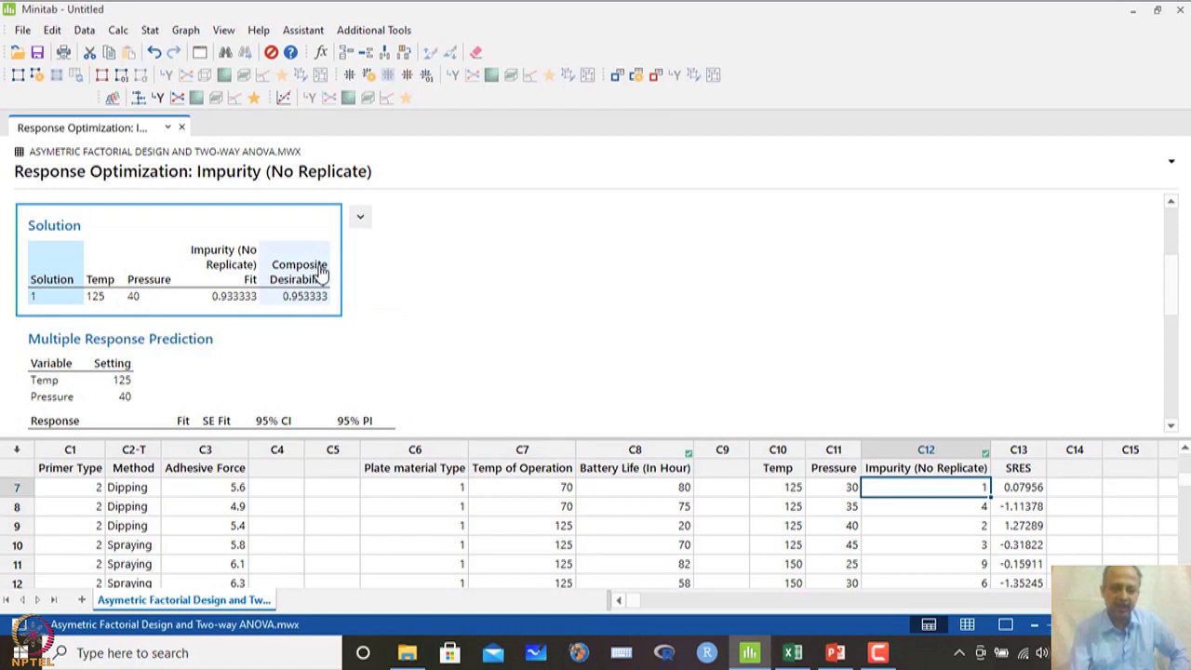
{"action": "left_click", "coordinate": [362, 223]}
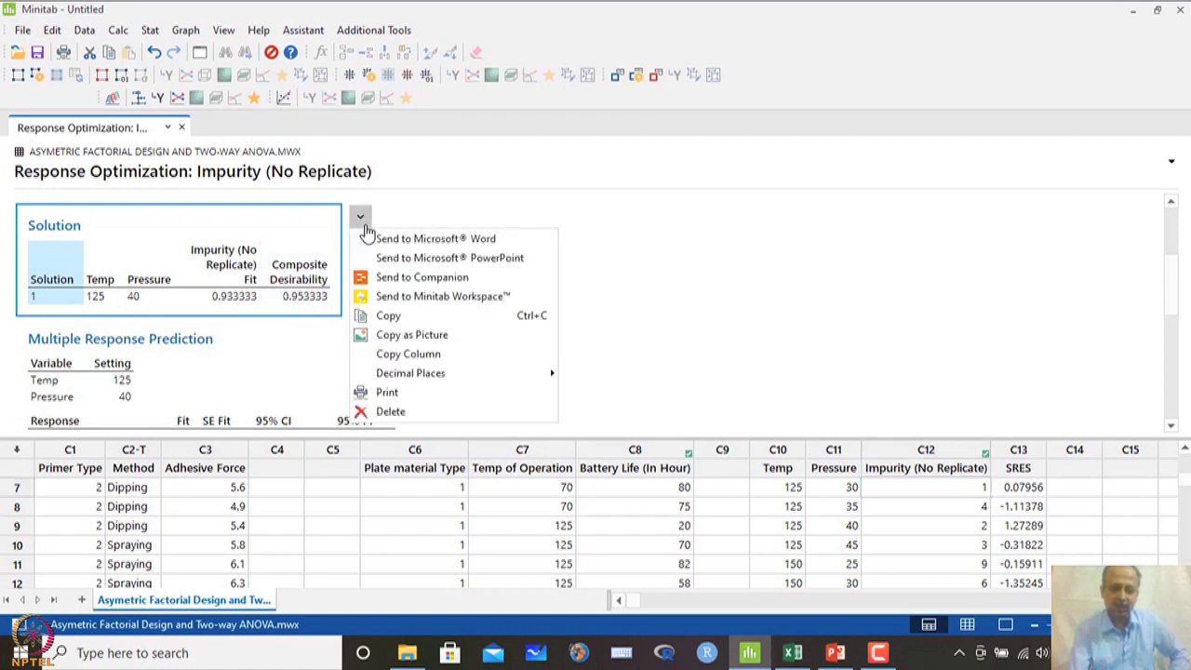
{"action": "left_click", "coordinate": [424, 334]}
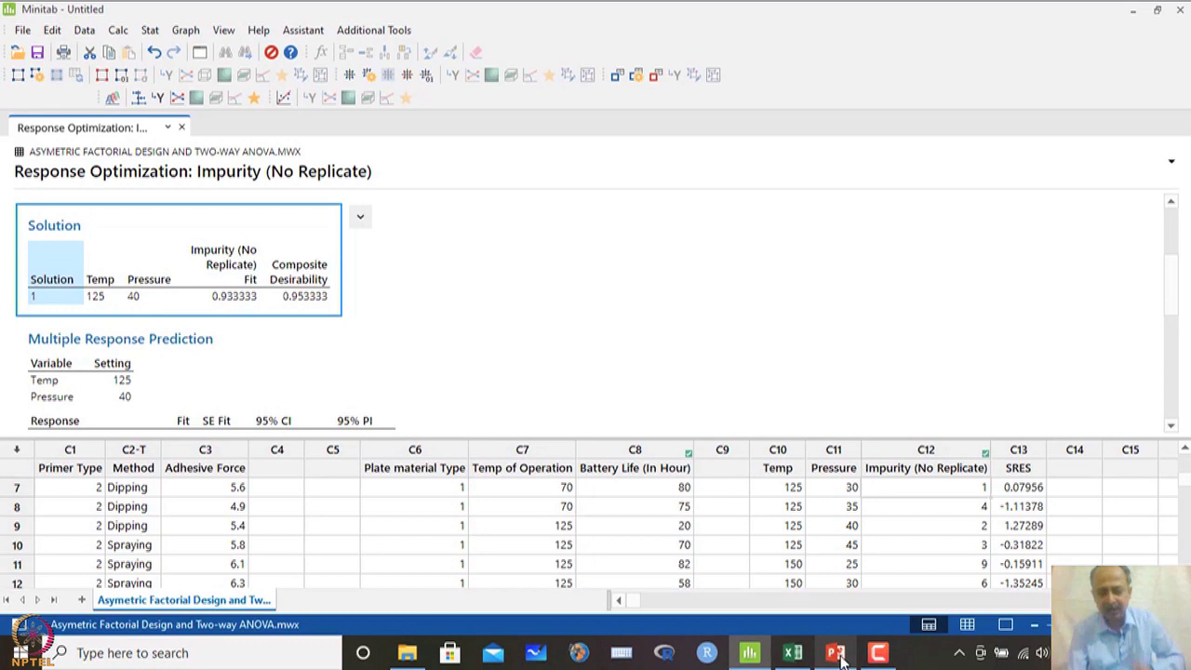
{"action": "left_click", "coordinate": [806, 661]}
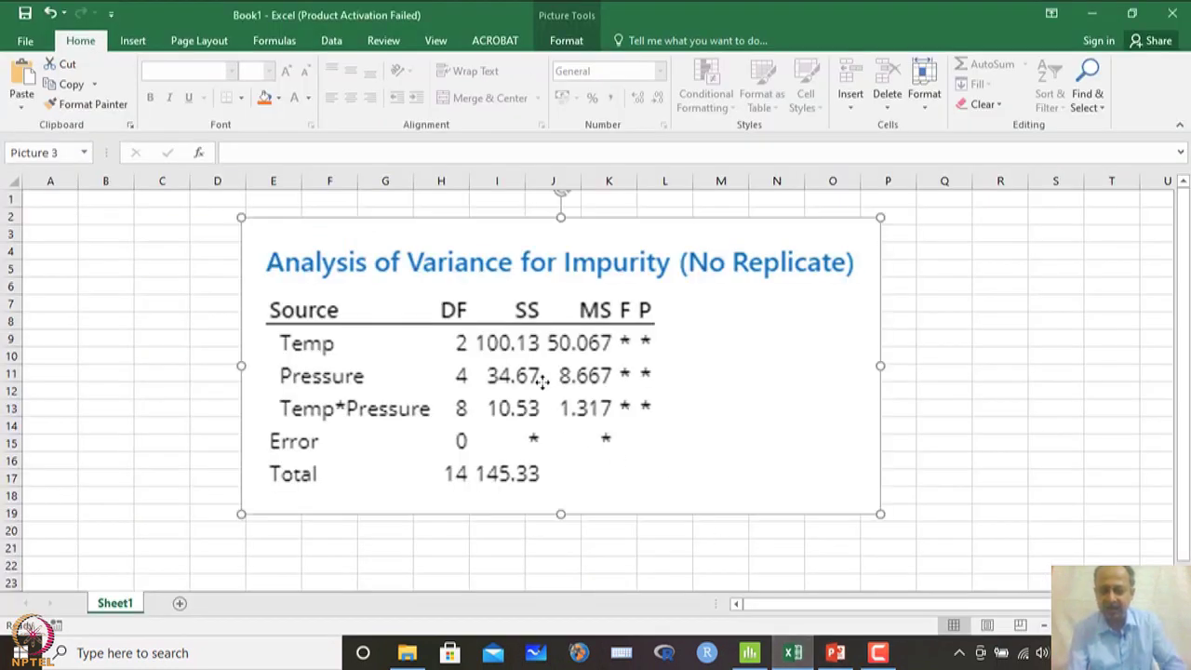
{"action": "key", "text": "Delete"}
{"action": "key", "text": "ctrl+v"}
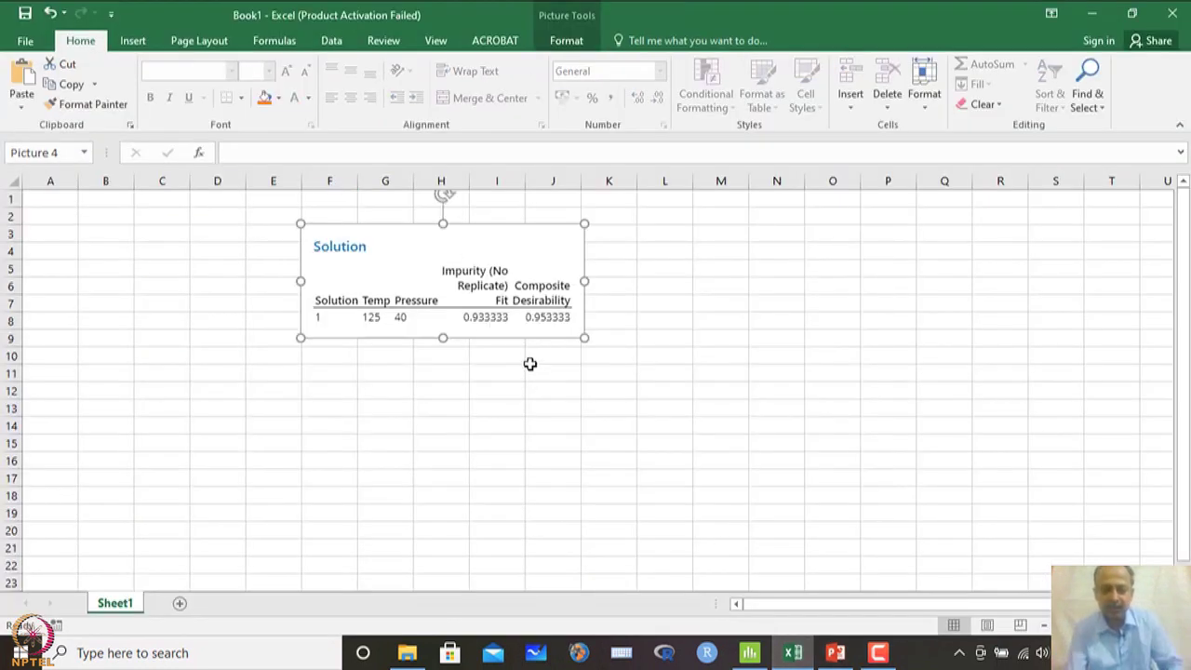
{"action": "left_click_drag", "start_coordinate": [584, 339], "coordinate": [1069, 531]}
{"action": "left_click_drag", "start_coordinate": [683, 474], "coordinate": [530, 442]}
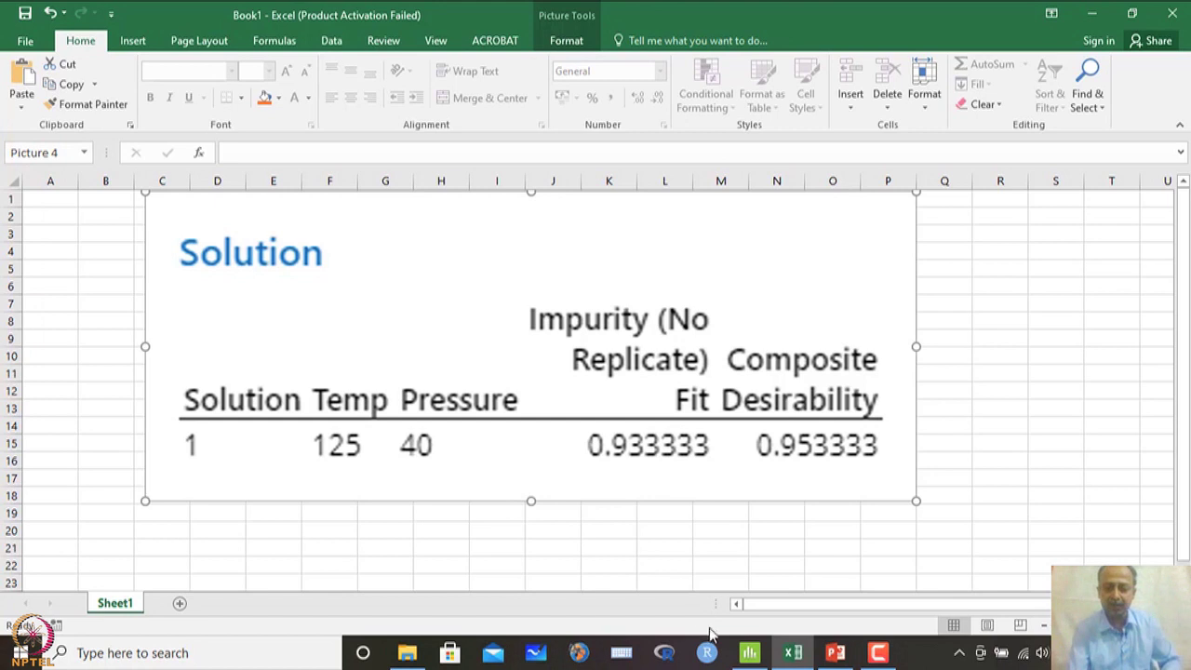
Step: Switch back to Minitab and review the Temp, Pressure and Impurity (No Replicate) worksheet columns
{"action": "left_click", "coordinate": [749, 652]}
{"action": "left_click", "coordinate": [777, 450]}
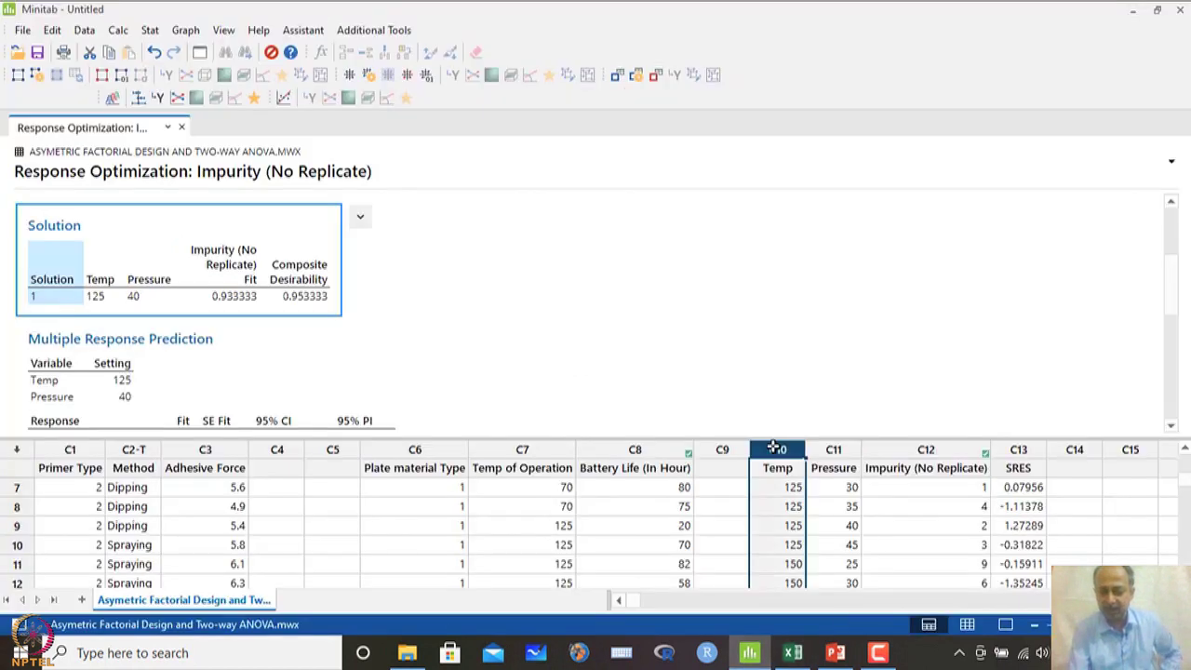
{"action": "left_click_drag", "start_coordinate": [775, 448], "coordinate": [935, 460]}
{"action": "left_click", "coordinate": [912, 468]}
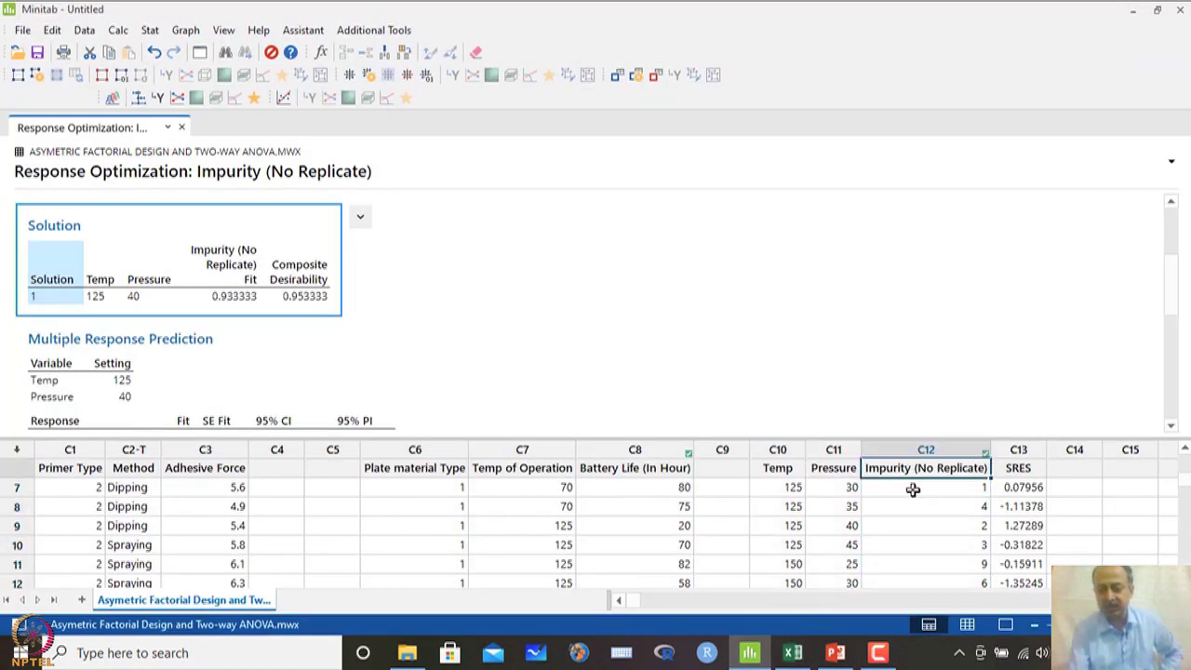
{"action": "left_click_drag", "start_coordinate": [780, 450], "coordinate": [841, 449]}
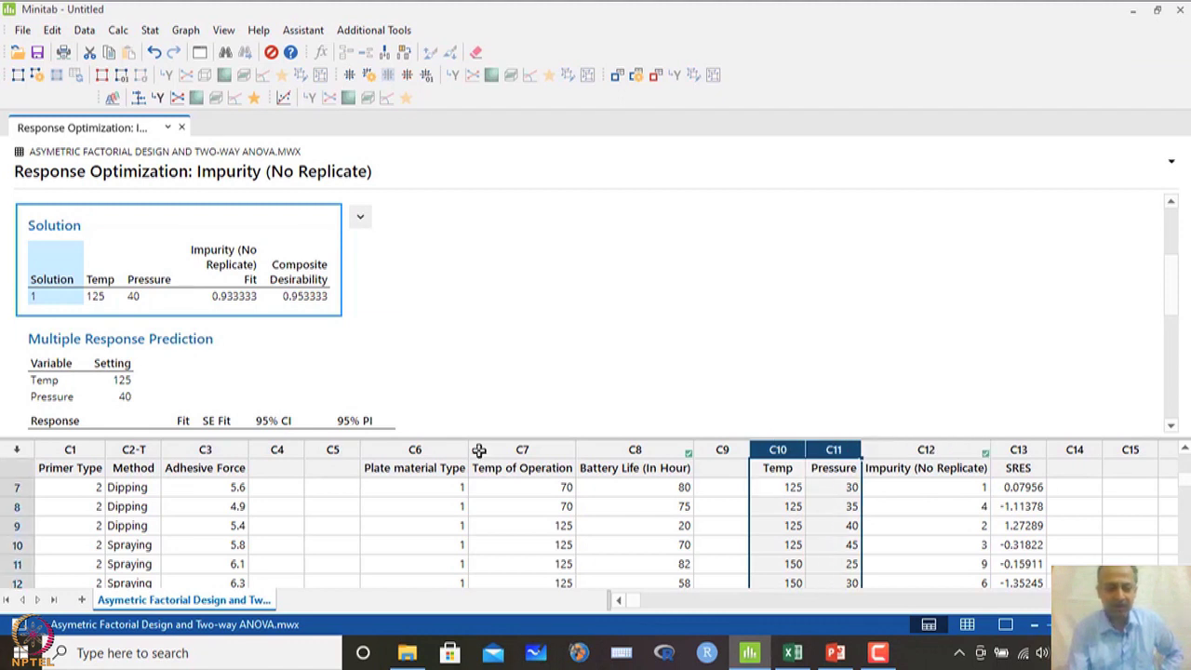
Step: Review the Multiple Response Prediction table for the optimal Temp and Pressure settings and the optimization plot below it
{"action": "left_click", "coordinate": [306, 340]}
{"action": "scroll", "coordinate": [307, 342], "scroll_direction": "down", "scroll_amount": 2}
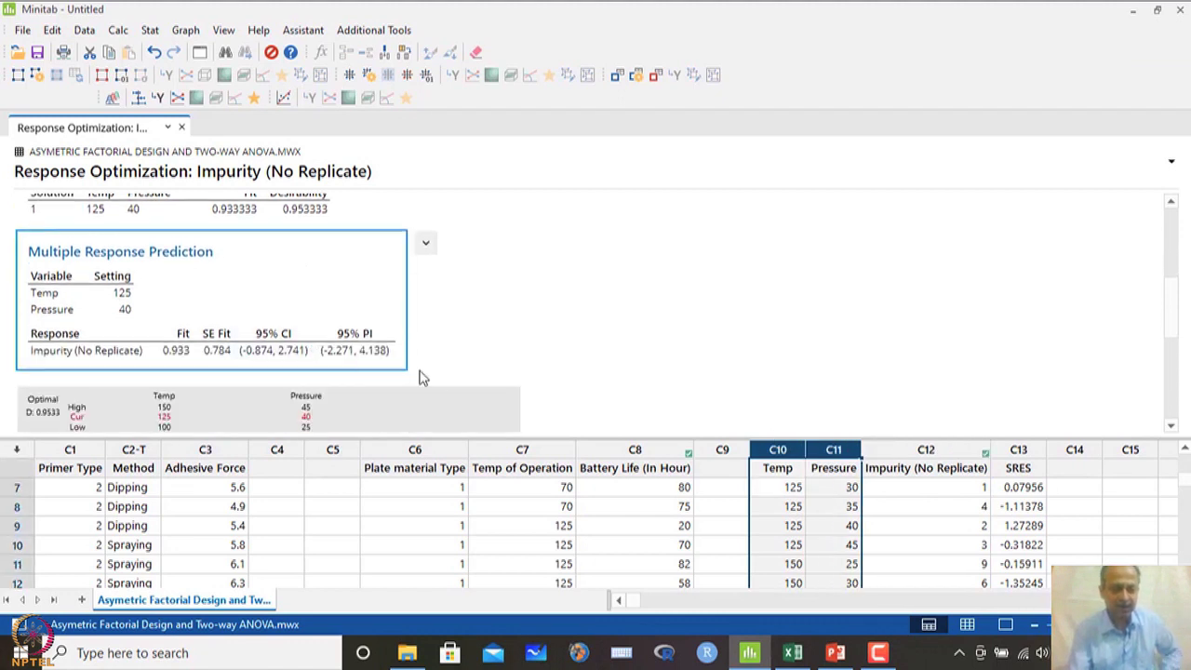
{"action": "scroll", "coordinate": [454, 380], "scroll_direction": "down", "scroll_amount": 2}
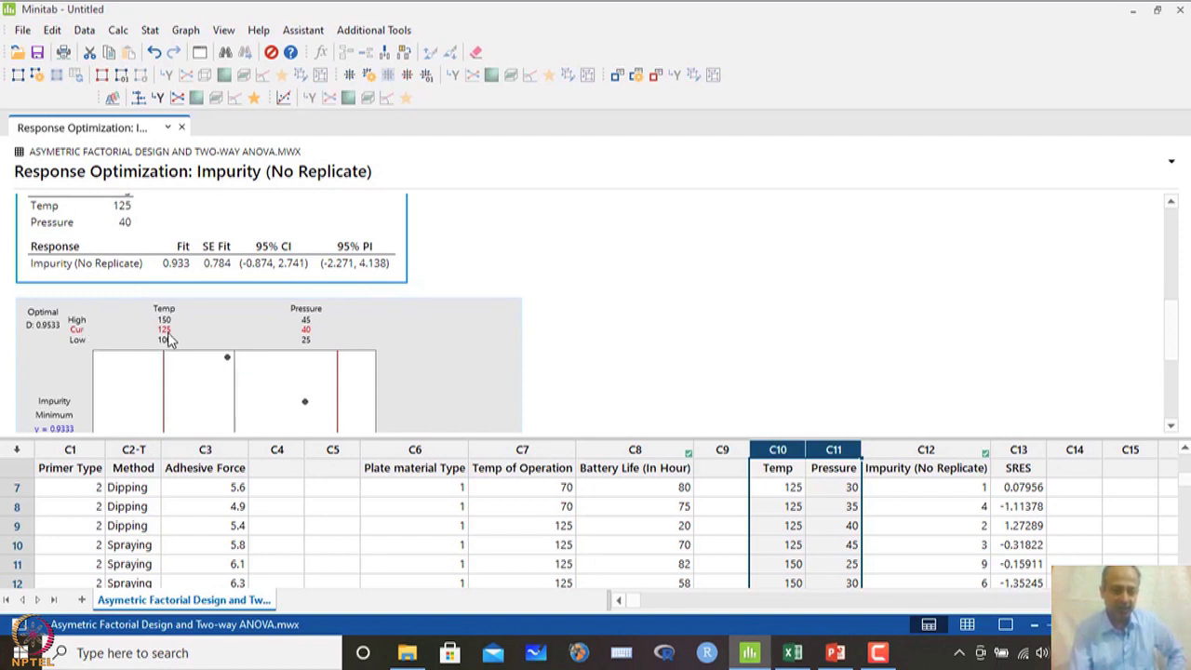
Step: Open the optimization plot in its own window, inspect the Pressure level choice without changing it, view the plot full screen, and close it
{"action": "left_click", "coordinate": [267, 359]}
{"action": "double_click", "coordinate": [498, 337]}
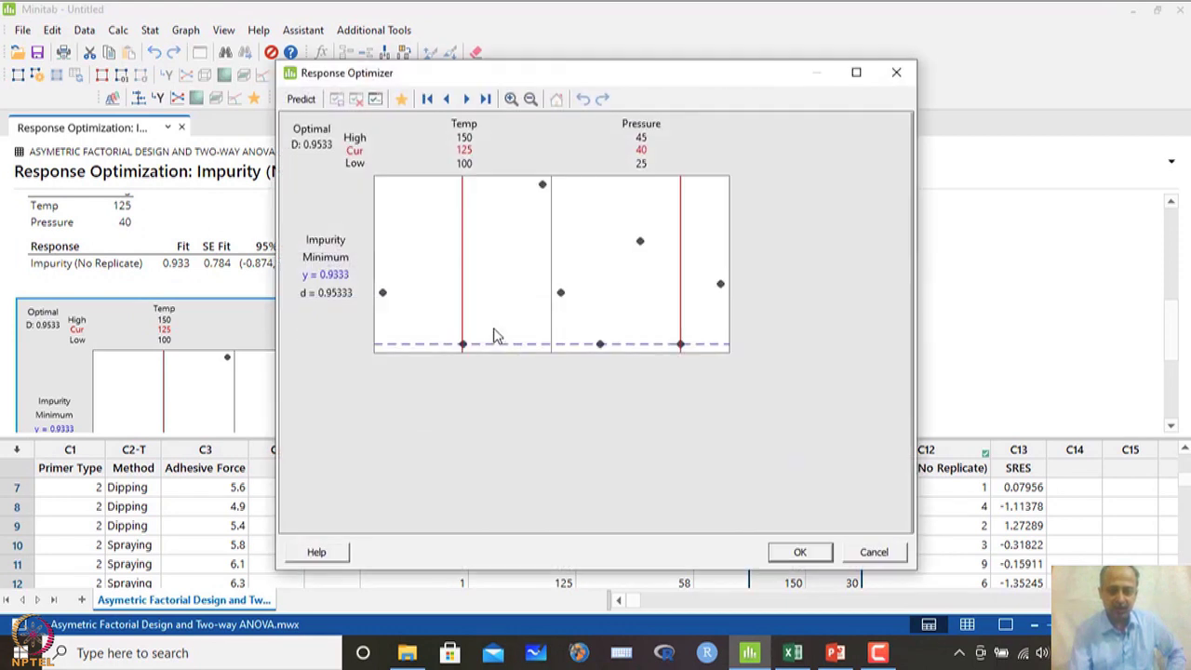
{"action": "left_click", "coordinate": [640, 152]}
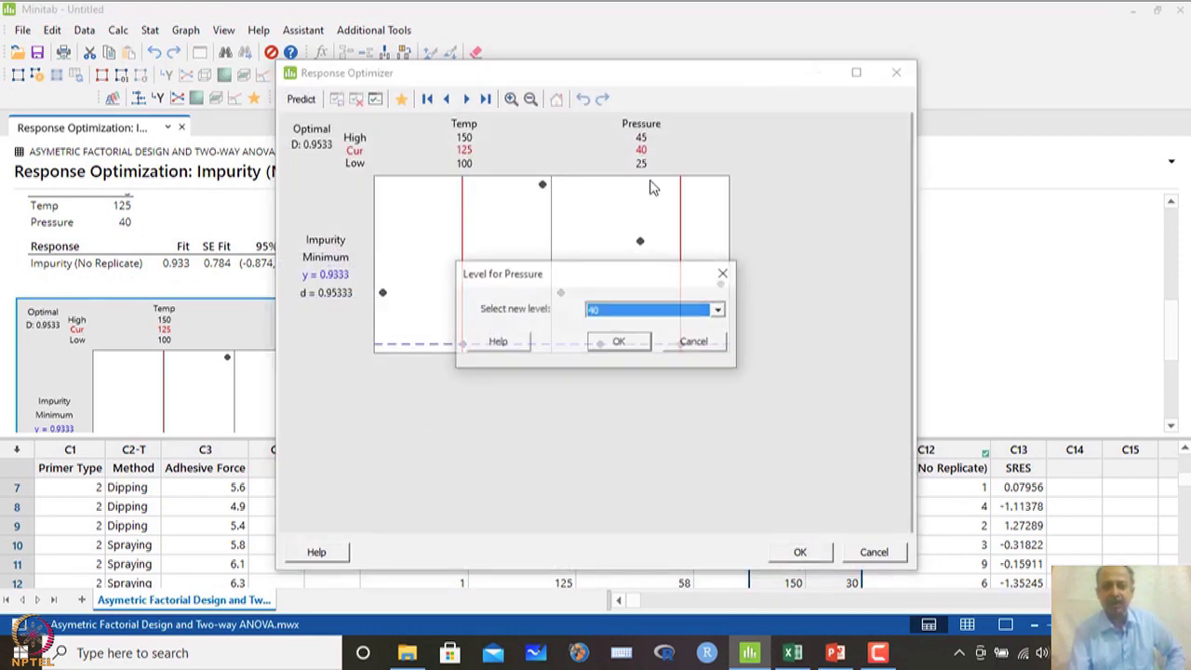
{"action": "left_click", "coordinate": [707, 342]}
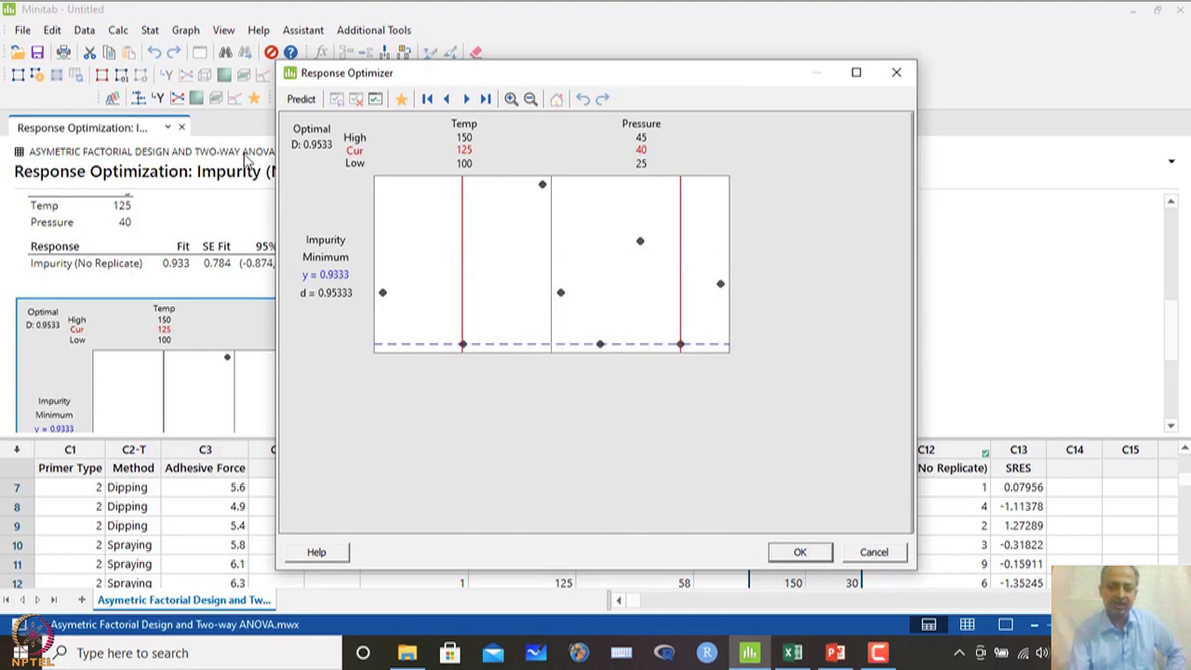
{"action": "left_click", "coordinate": [856, 72]}
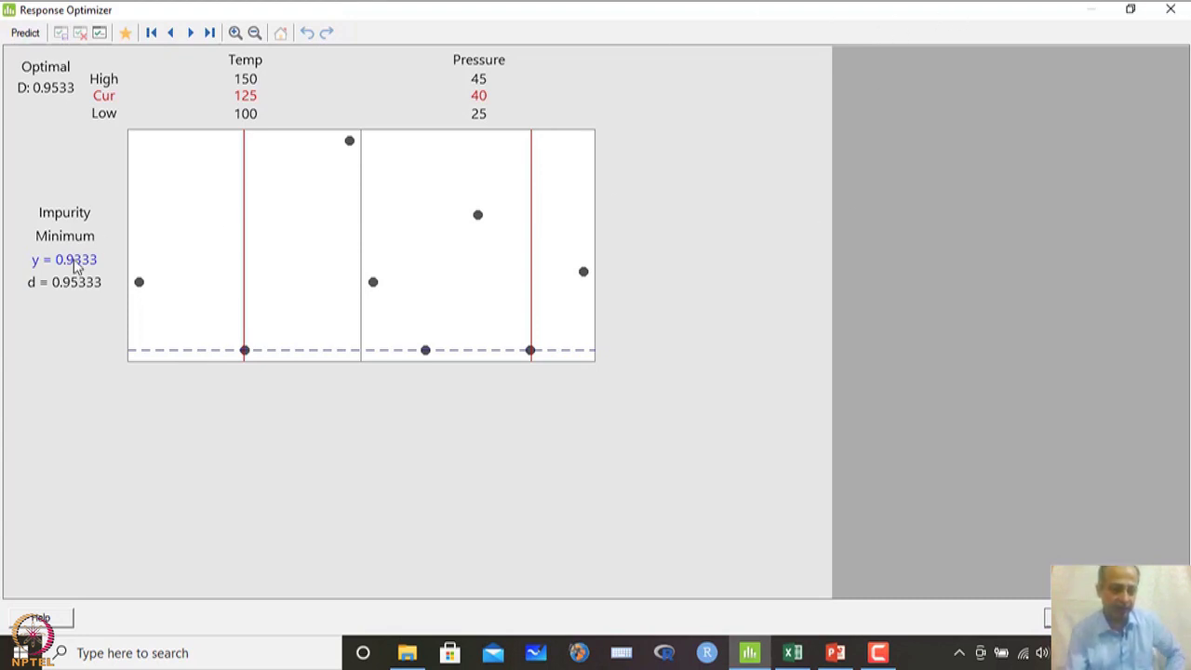
{"action": "left_click", "coordinate": [1168, 9]}
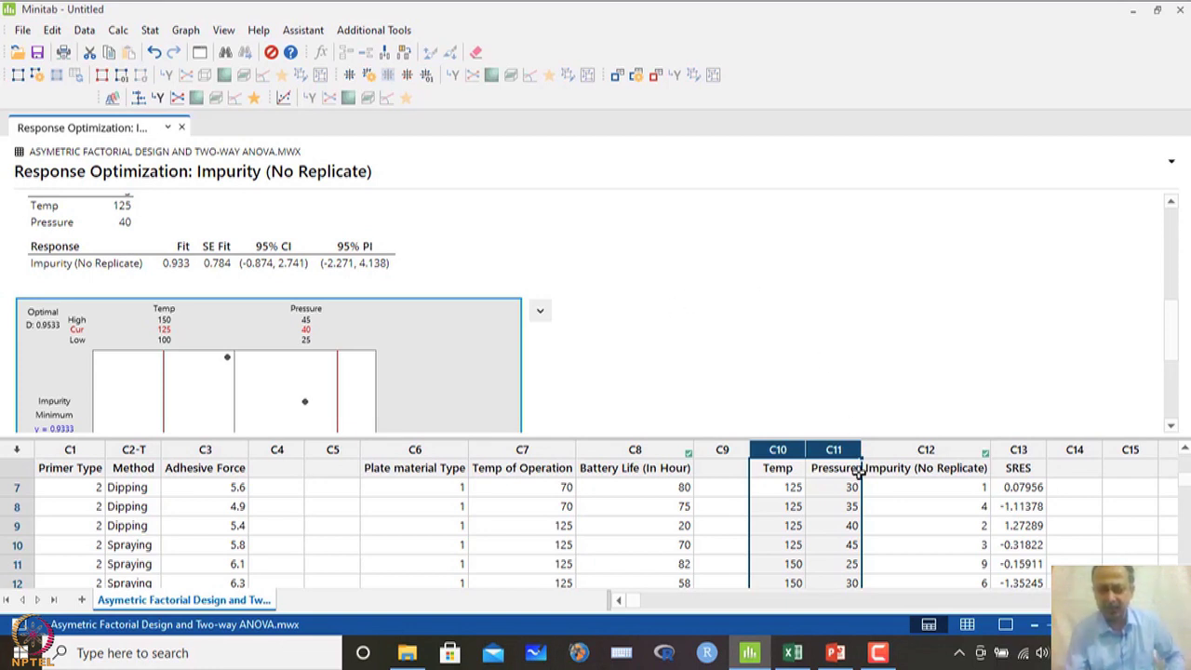
Step: Compare the factor columns of the adhesive force, battery life and impurity datasets, including Primer Type, Method, Plate material Type, Temp of Operation, Temp and Pressure
{"action": "left_click", "coordinate": [810, 471]}
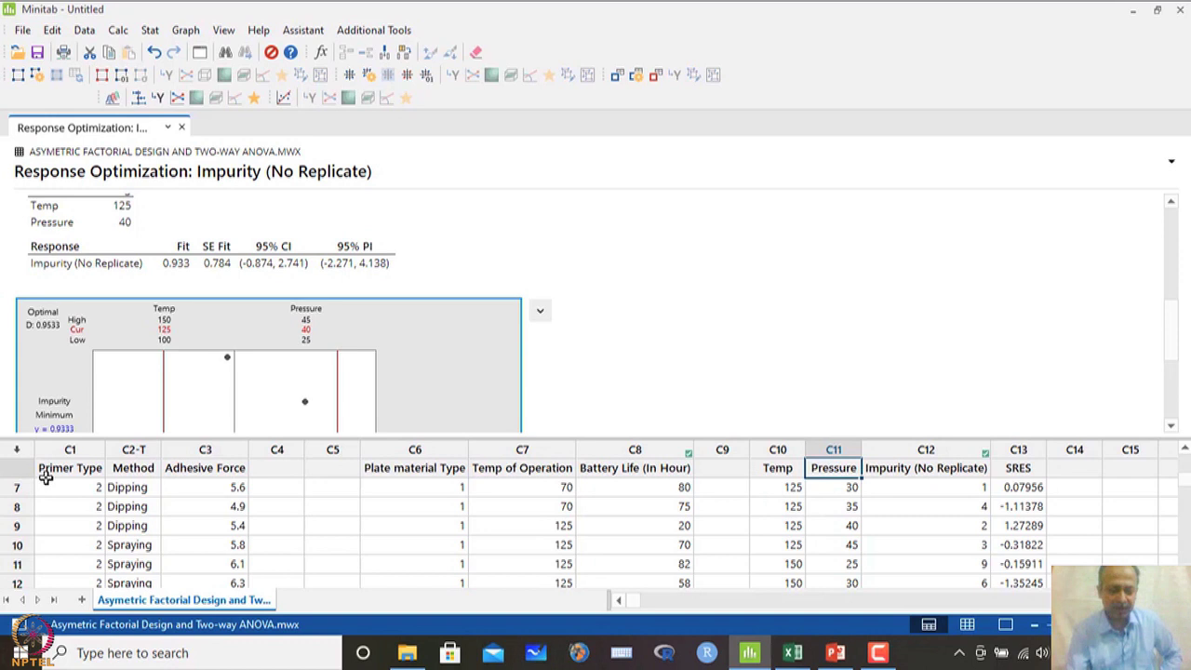
{"action": "left_click_drag", "start_coordinate": [60, 449], "coordinate": [136, 446]}
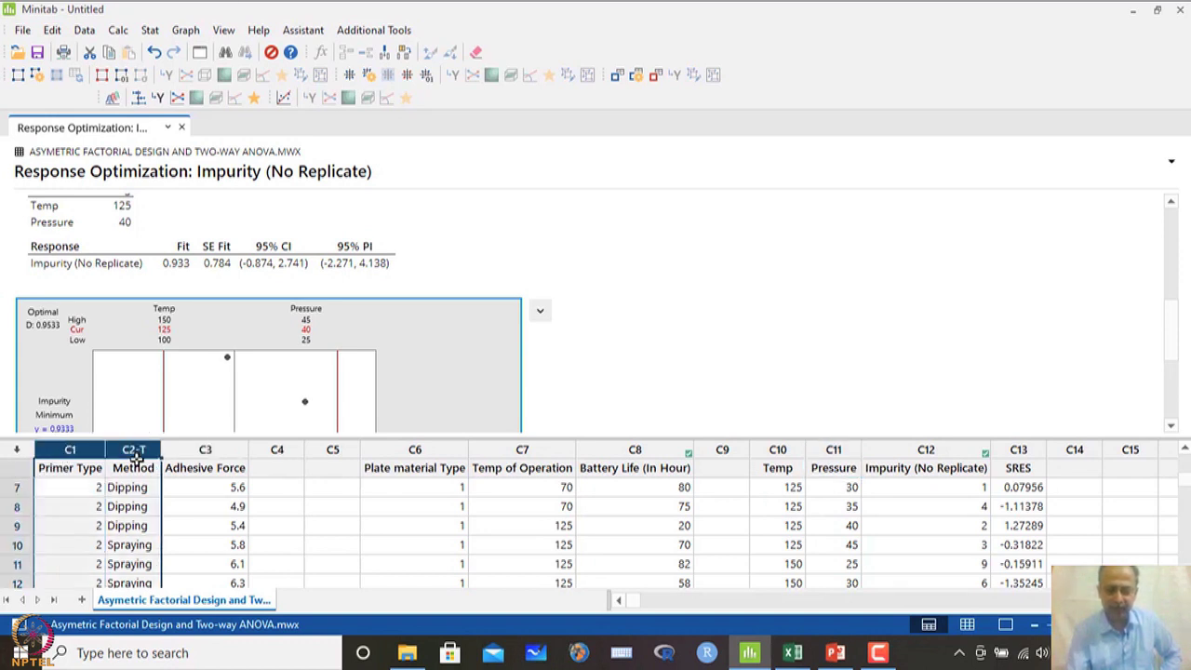
{"action": "left_click", "coordinate": [409, 451]}
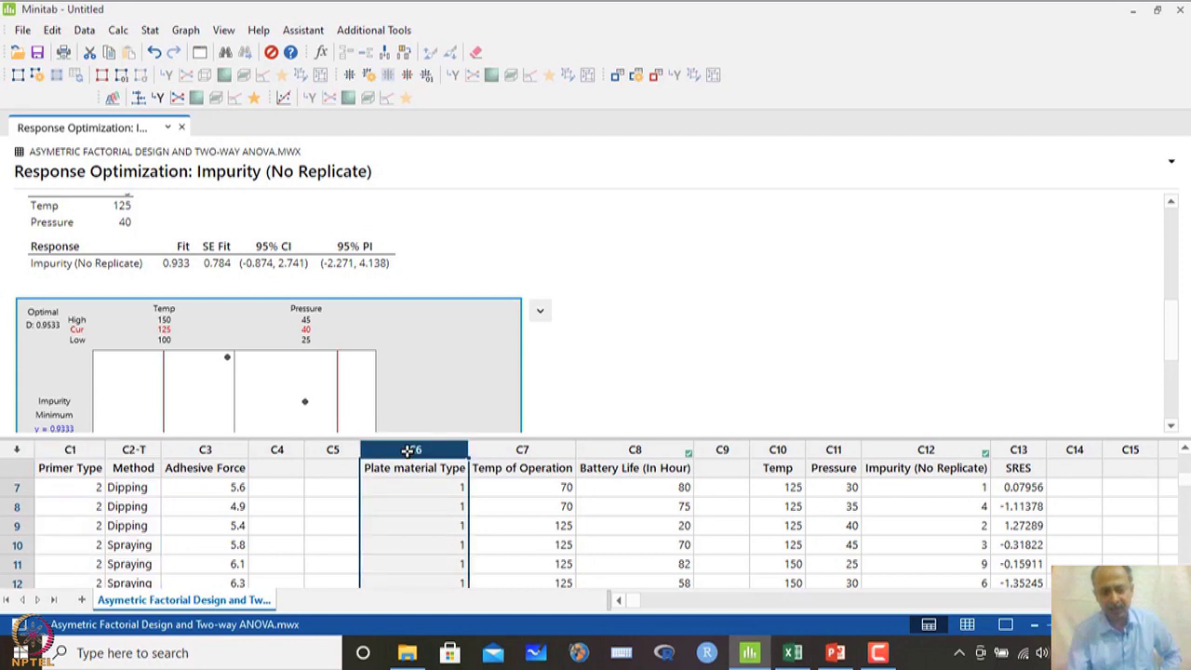
{"action": "left_click", "coordinate": [487, 454]}
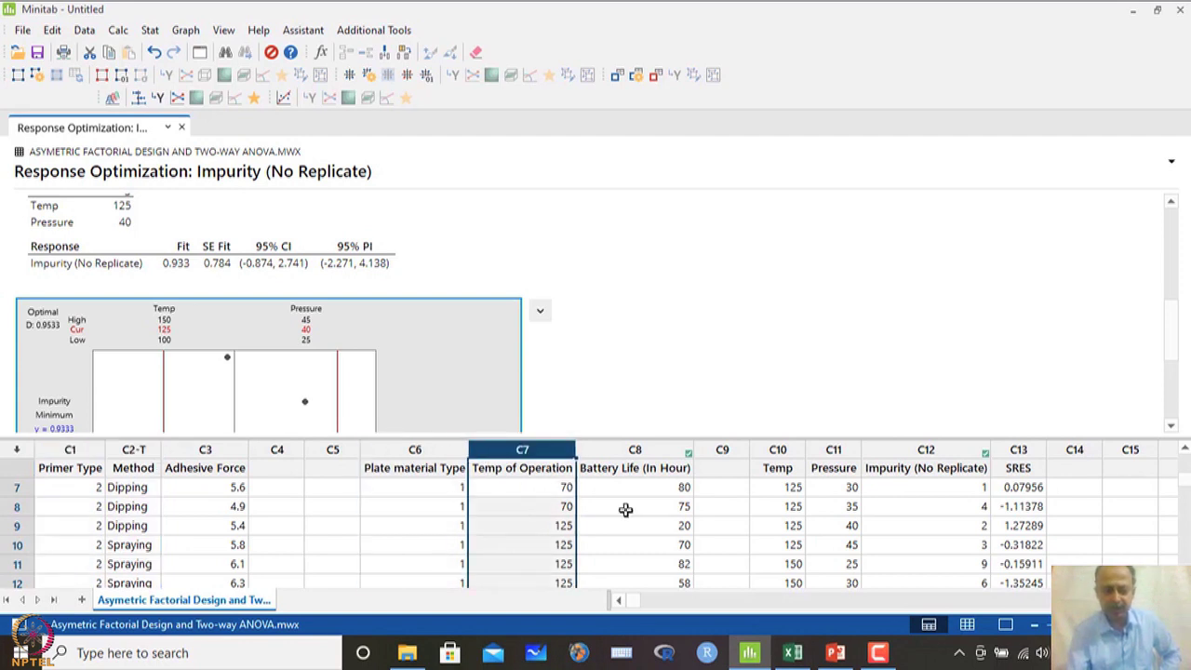
{"action": "left_click", "coordinate": [921, 468]}
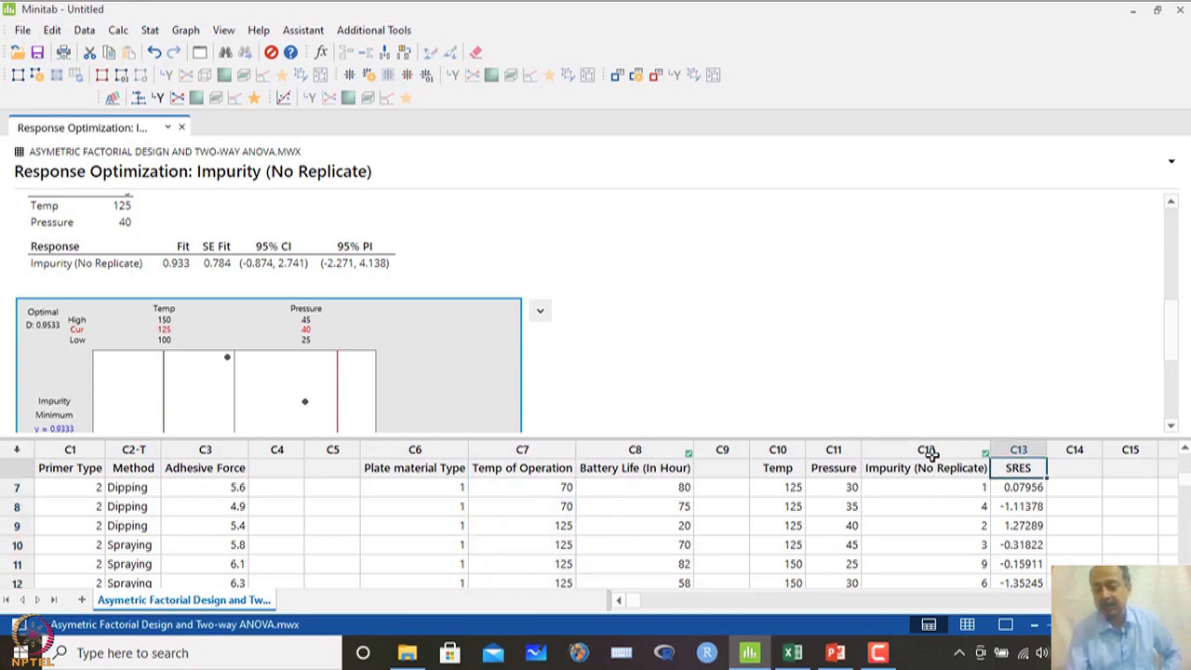
{"action": "left_click", "coordinate": [928, 452]}
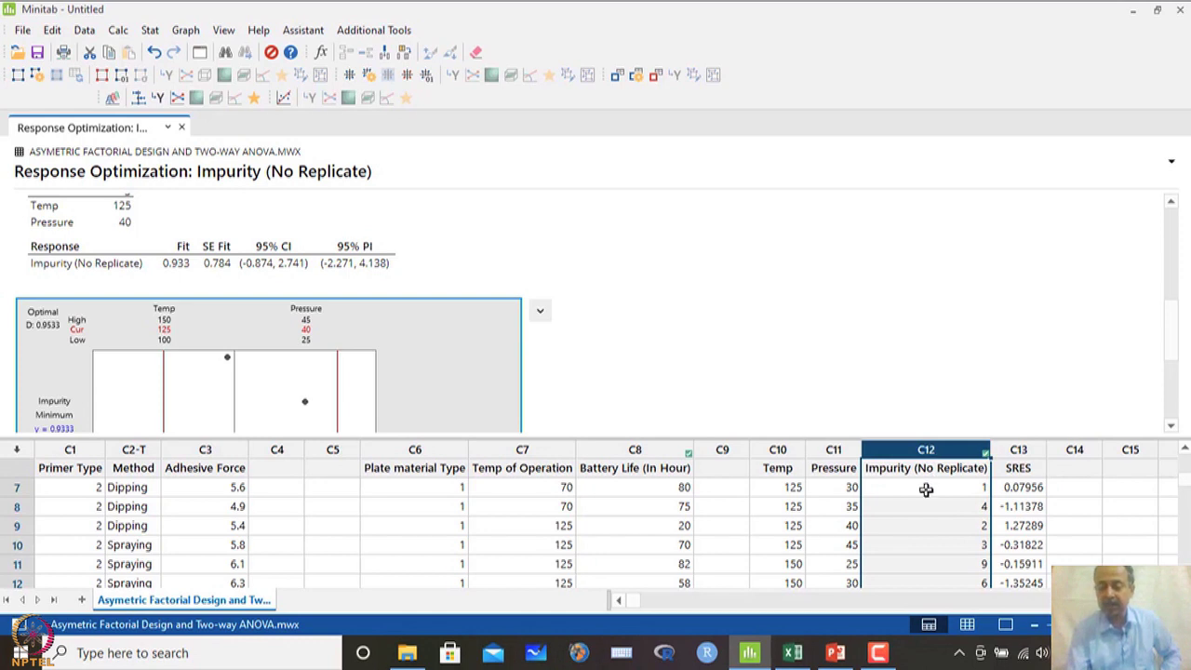
{"action": "left_click", "coordinate": [766, 455]}
{"action": "left_click_drag", "start_coordinate": [808, 463], "coordinate": [824, 468]}
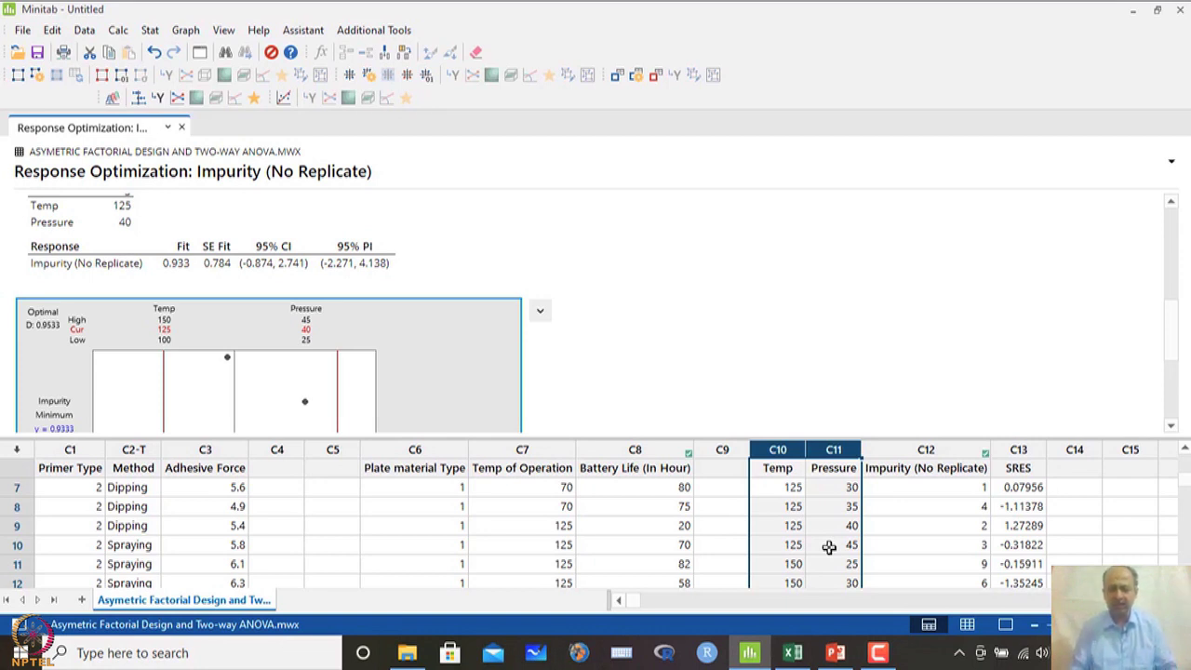
Step: Review the SRES and Impurity (No Replicate) columns, and close the Response Optimization output
{"action": "left_click", "coordinate": [1018, 450]}
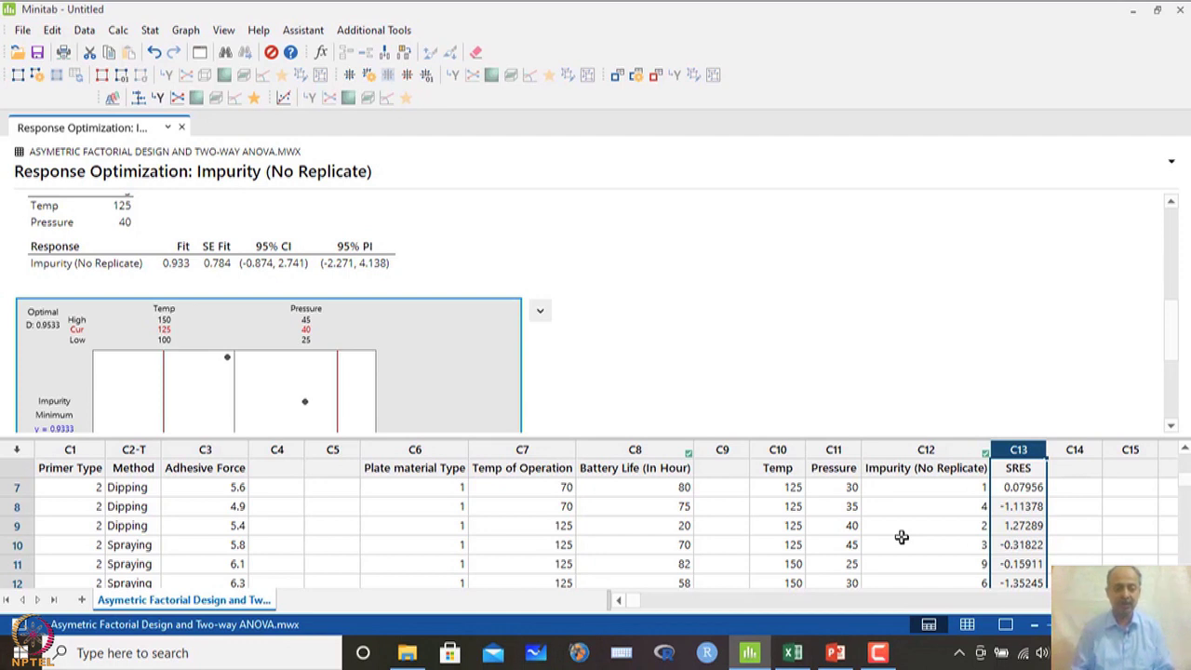
{"action": "scroll", "coordinate": [902, 537], "scroll_direction": "up", "scroll_amount": 1}
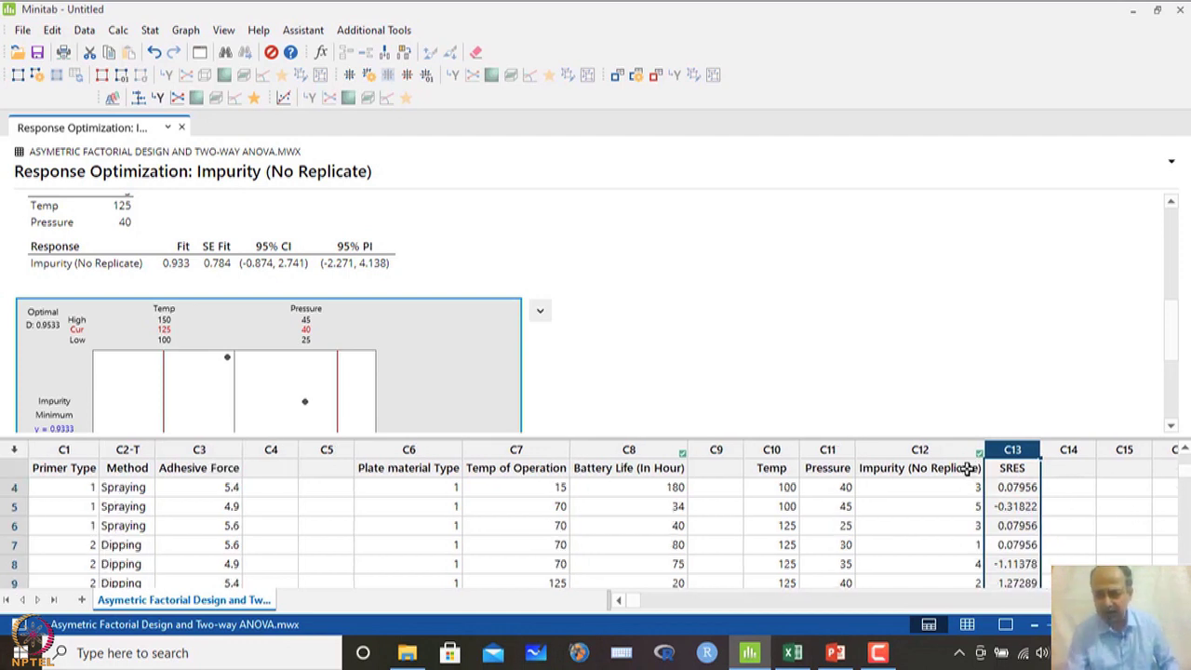
{"action": "left_click", "coordinate": [921, 468]}
{"action": "left_click", "coordinate": [932, 499]}
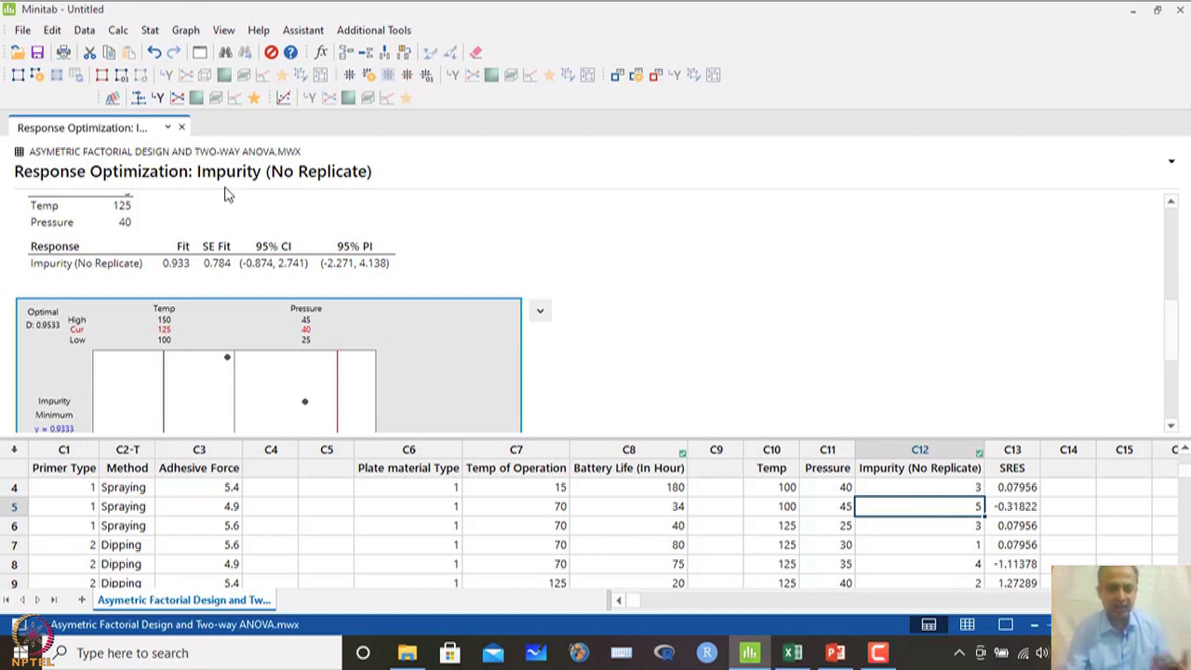
{"action": "left_click", "coordinate": [182, 127]}
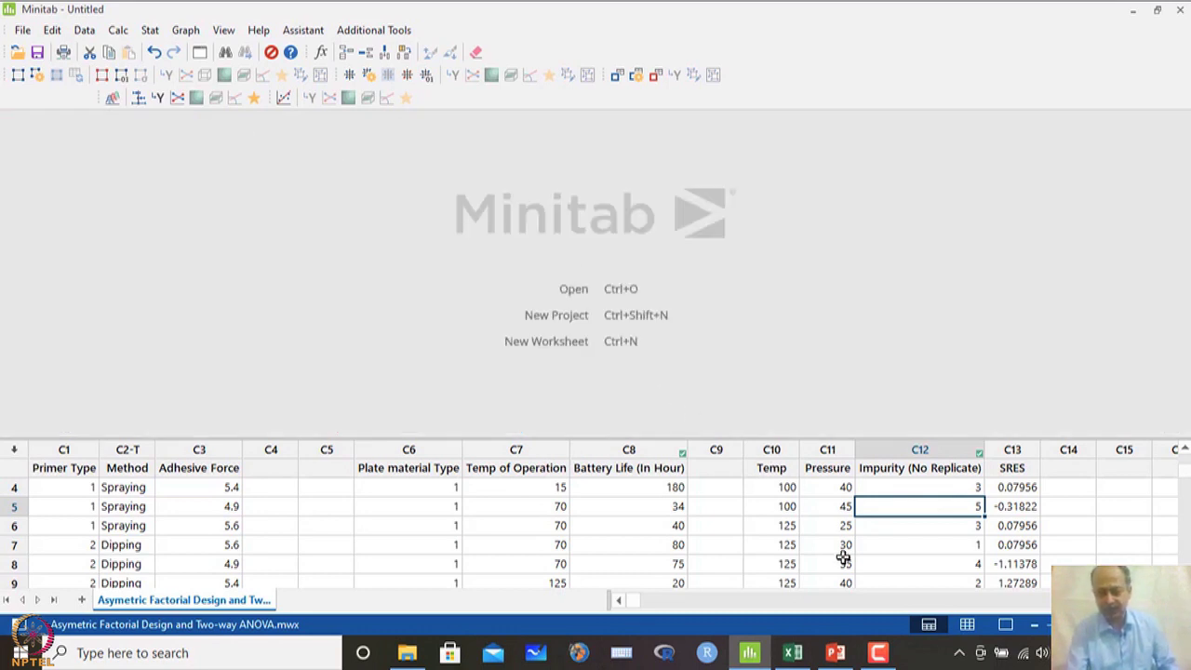